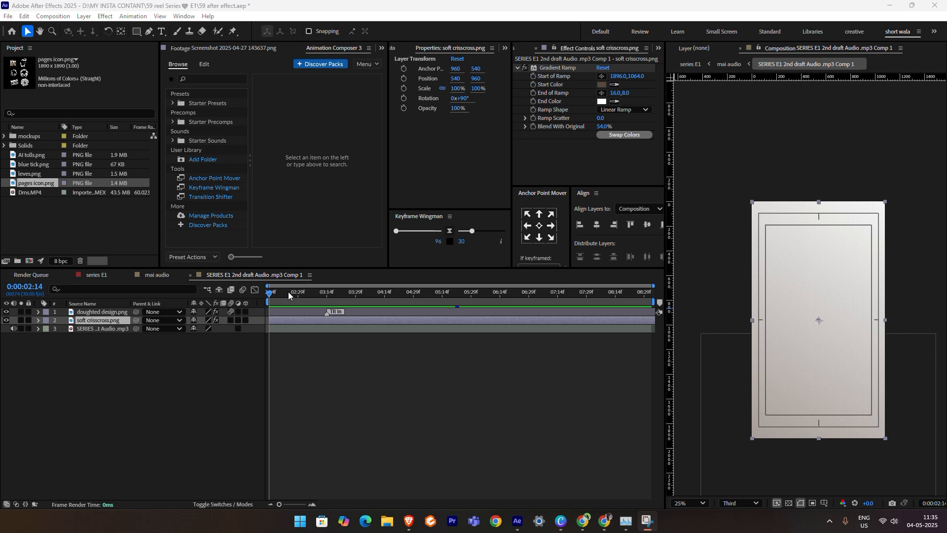
Scrub and play back the composition to review the SERIES E1 audio track against the background design layers.
drag(288, 293, 258, 310)
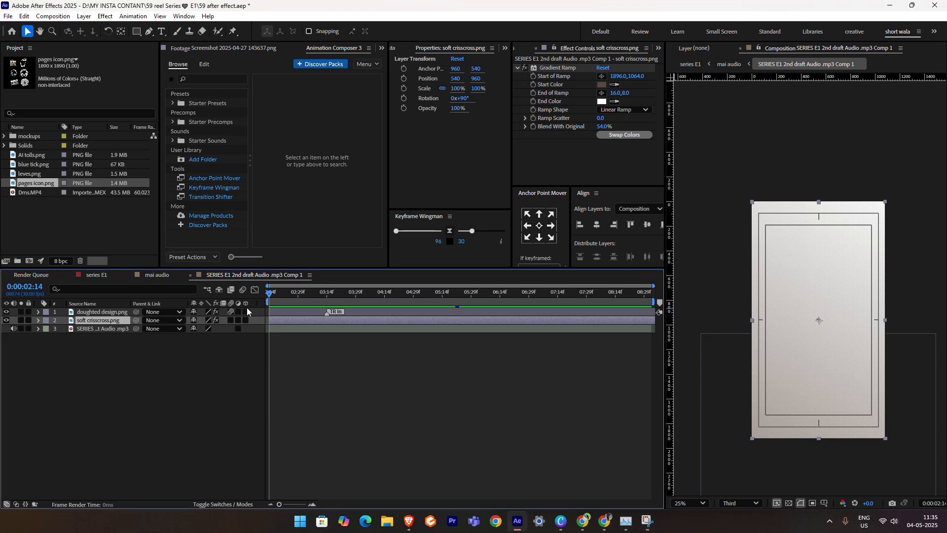
key(space)
key(space)
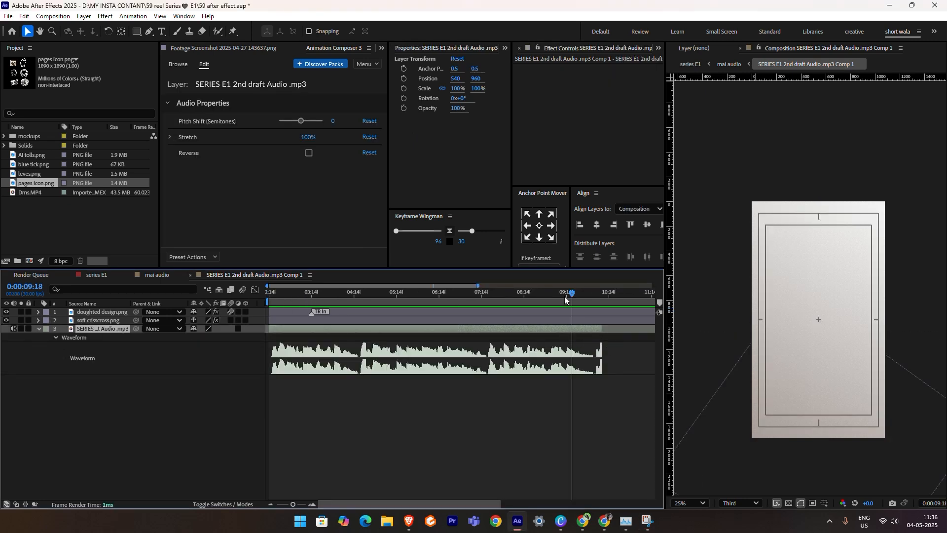
drag(565, 300, 544, 300)
key(space)
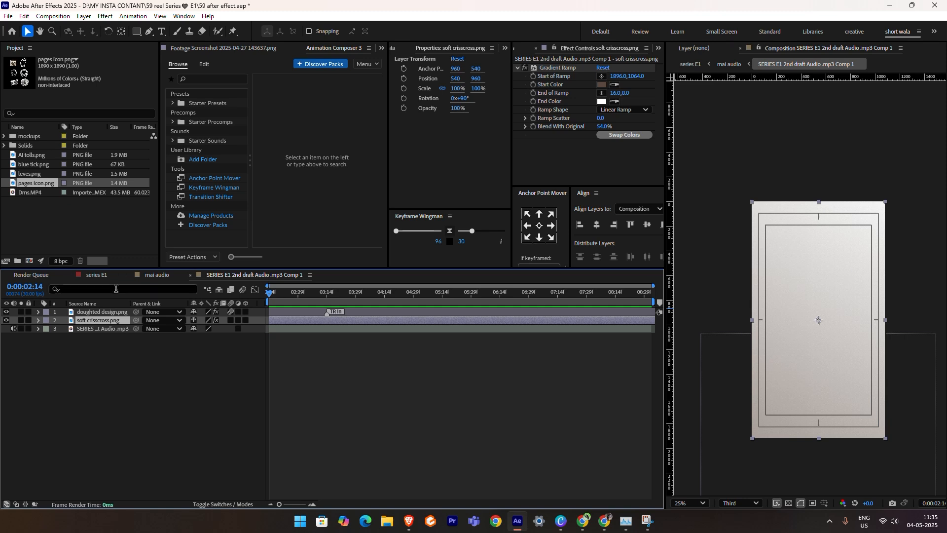
click(824, 357)
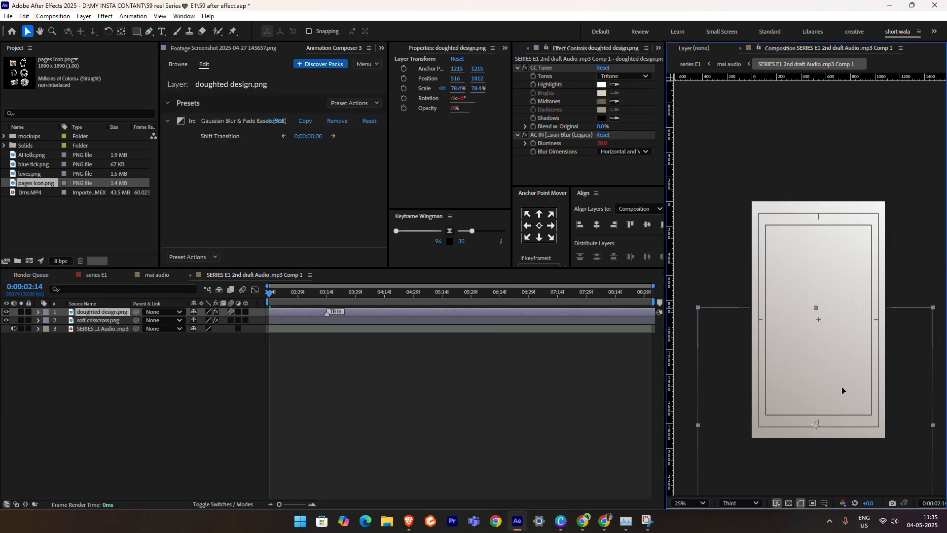
drag(340, 293, 379, 293)
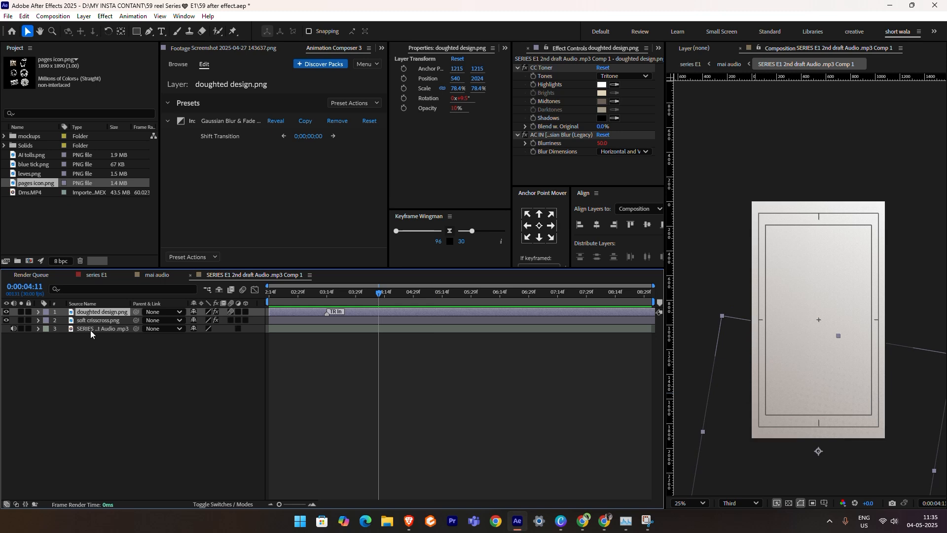
click(390, 329)
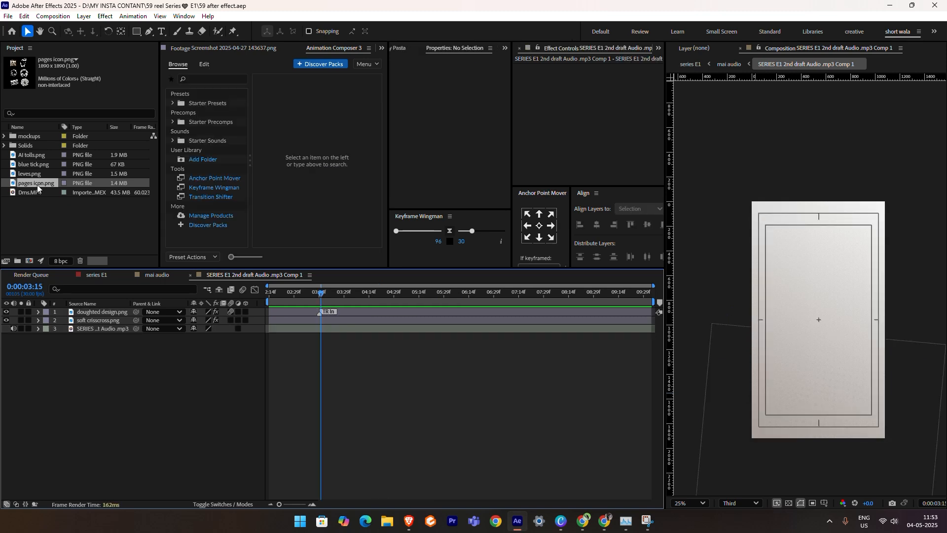
Add pages icon.png as the topmost layer, scale it to about 88.1%, and move it to about position 624, 960.
drag(37, 187, 103, 308)
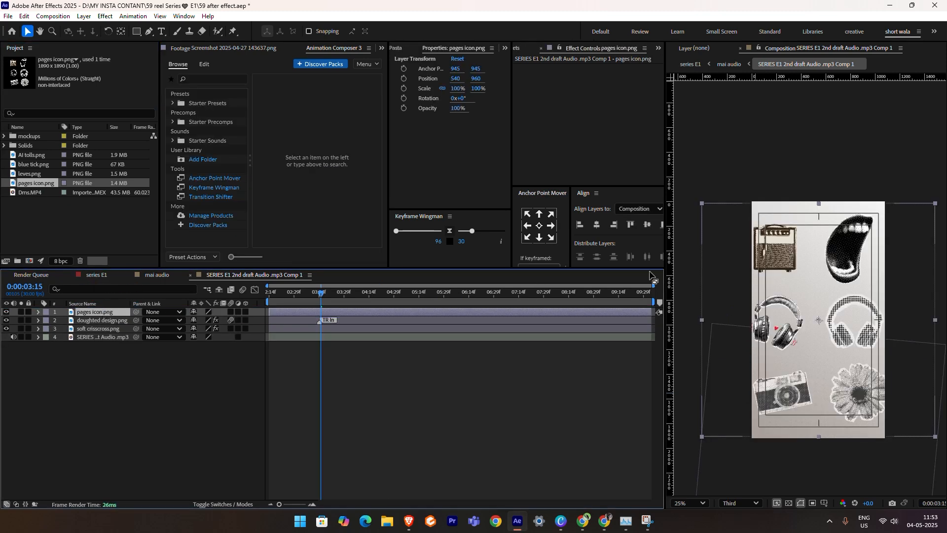
drag(936, 203, 921, 217)
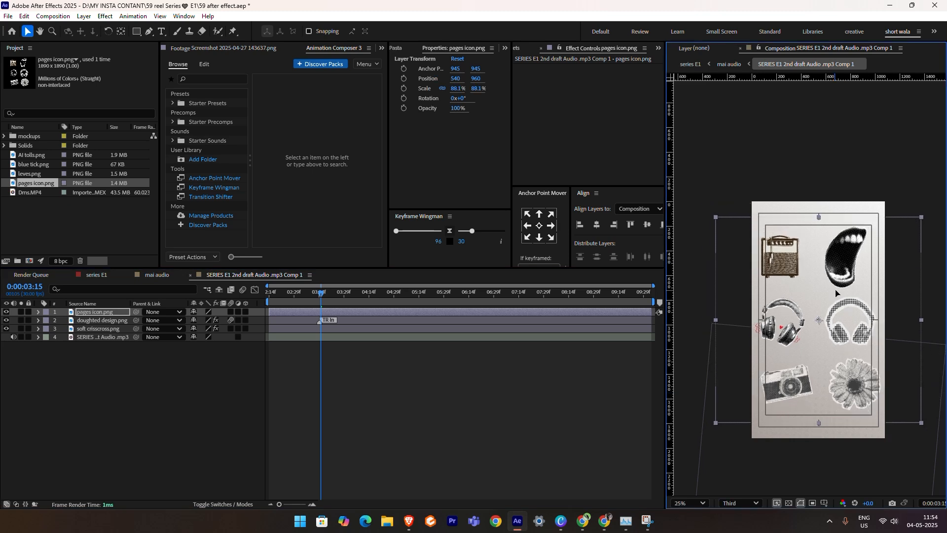
drag(813, 289, 824, 271)
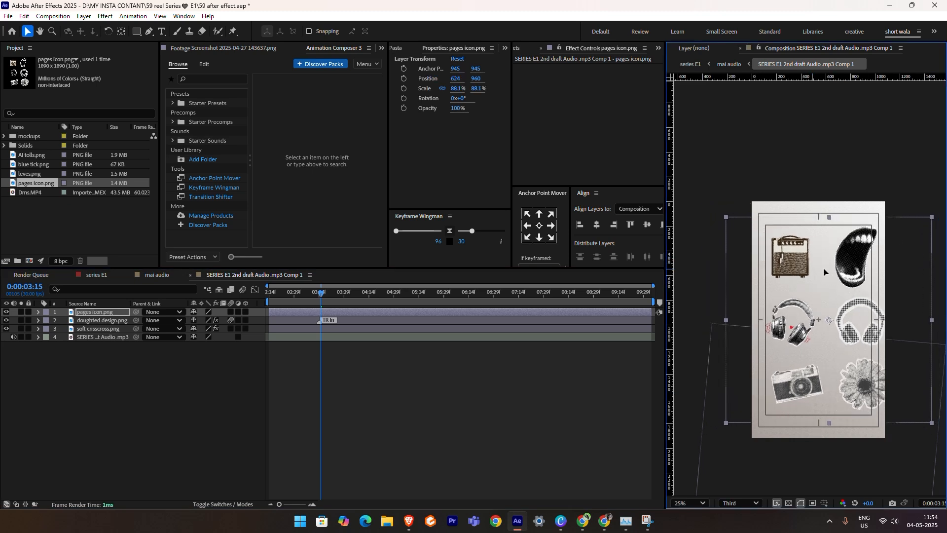
Turn off the Title/Action Safe overlay in the composition view.
click(825, 503)
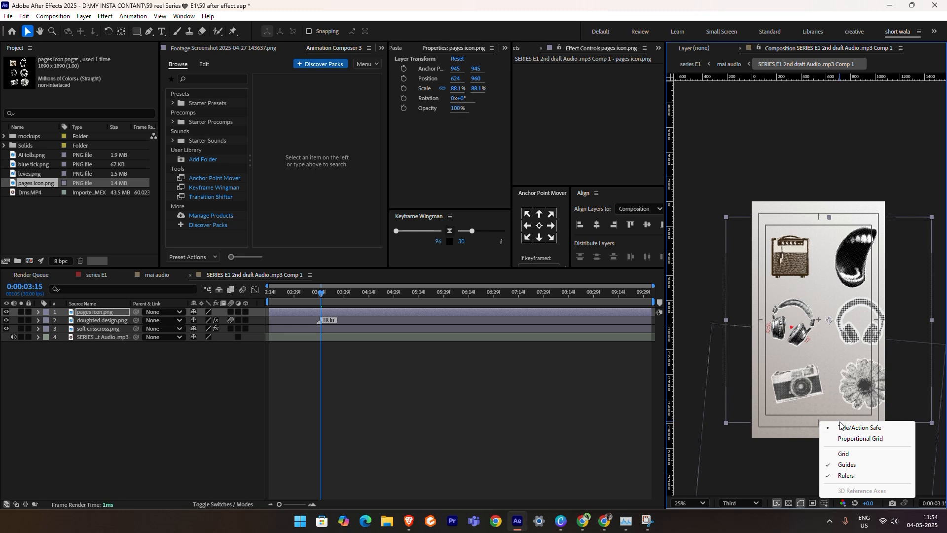
click(837, 426)
scroll(814, 301, up, 2)
scroll(757, 249, down, 2)
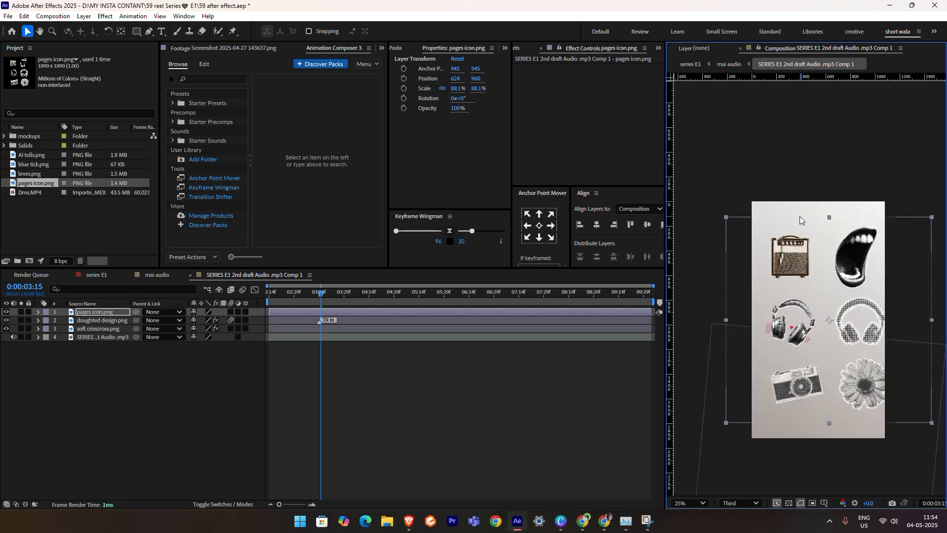
Draw a rectangular mask around the amplifier on the pages icon layer and shift the mask to the composition's left edge.
key(q)
drag(746, 219, 818, 290)
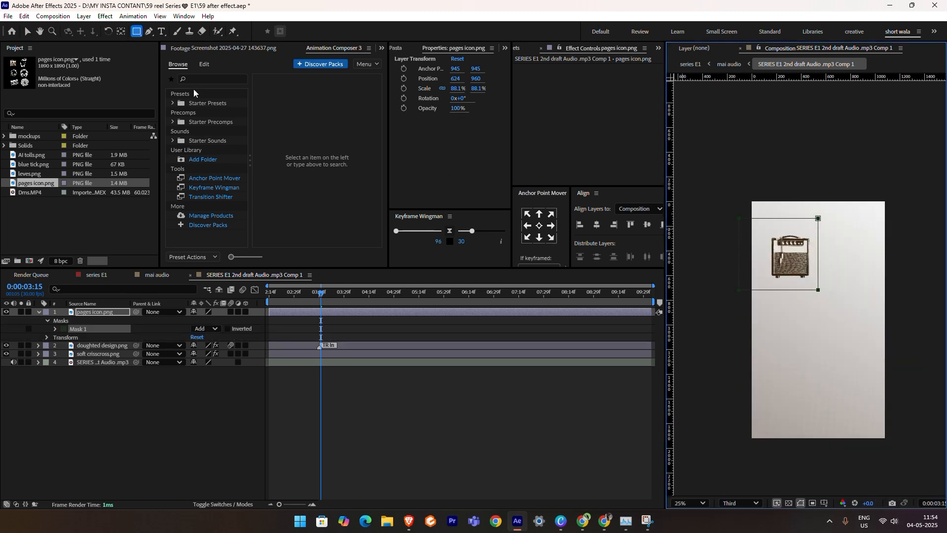
click(28, 31)
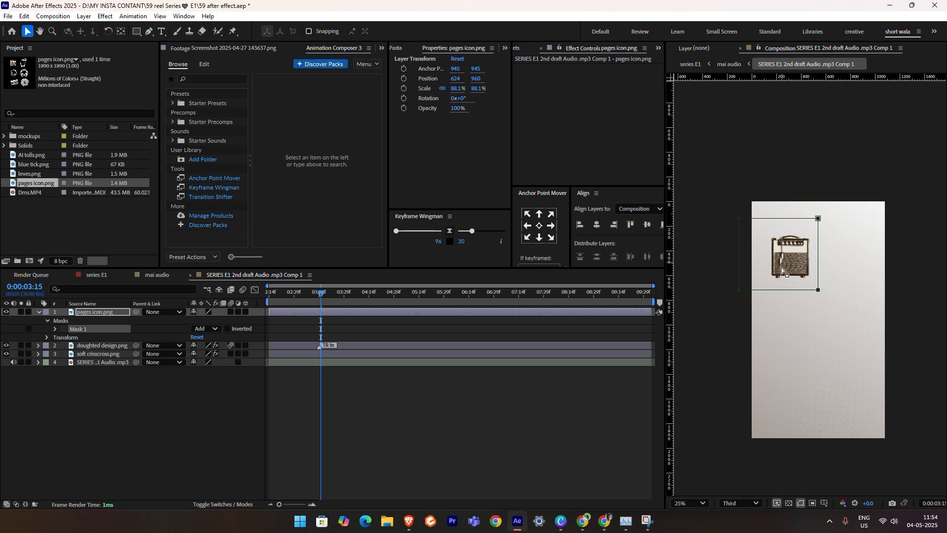
click(761, 278)
drag(739, 257, 752, 258)
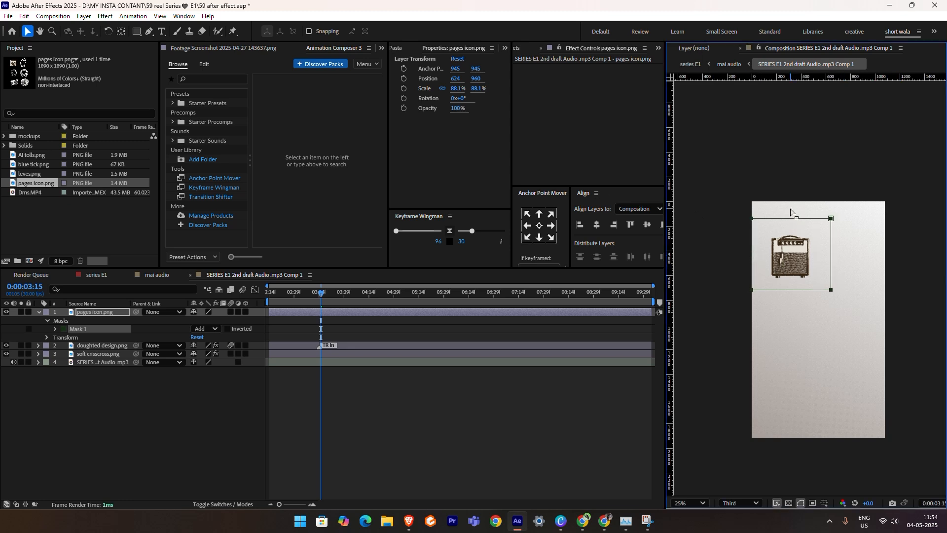
Duplicate the masked amplifier layer, collapse its properties, and give both copies a brown label colour.
key(ctrl+d)
click(87, 338)
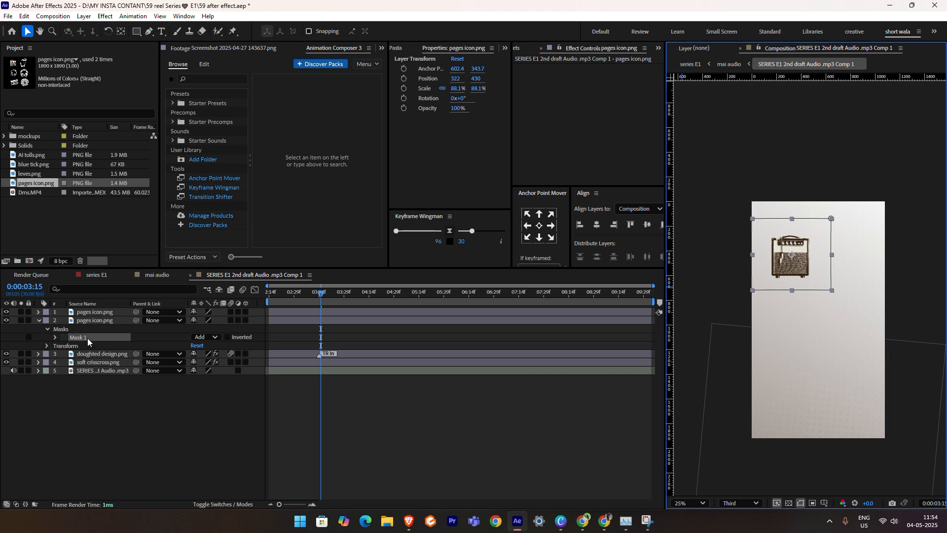
click(39, 320)
click(45, 312)
click(74, 284)
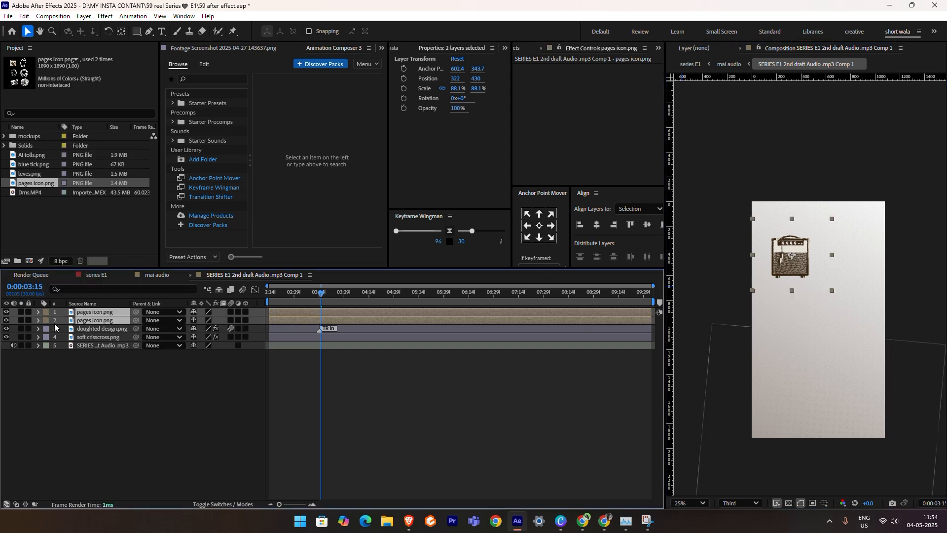
Move the lower copy's Mask 1 down until it frames the headphones icon below the amplifier.
click(38, 352)
click(38, 321)
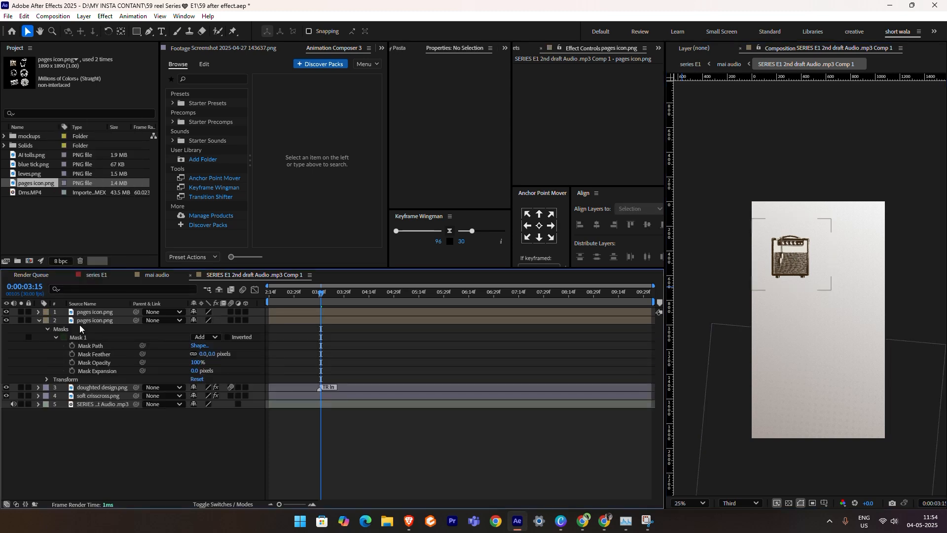
click(79, 324)
click(88, 339)
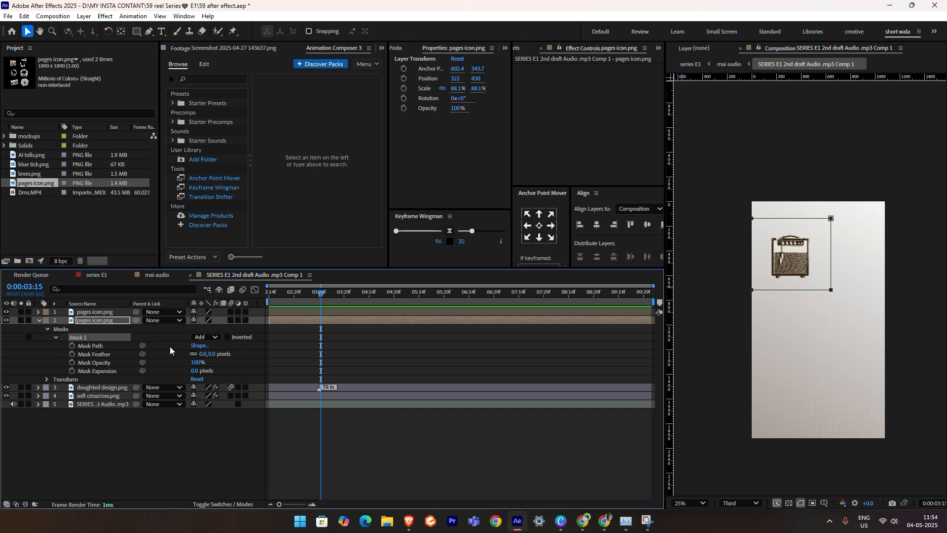
key(shift+Down)
key(shift+Down)
key(shift+Down)
key(shift+Down)
key(shift+Down)
key(shift+Down)
key(shift+Down)
key(shift+Down)
key(shift+Down)
key(shift+Down)
key(shift+Down)
key(shift+Down)
key(shift+Down)
key(shift+Down)
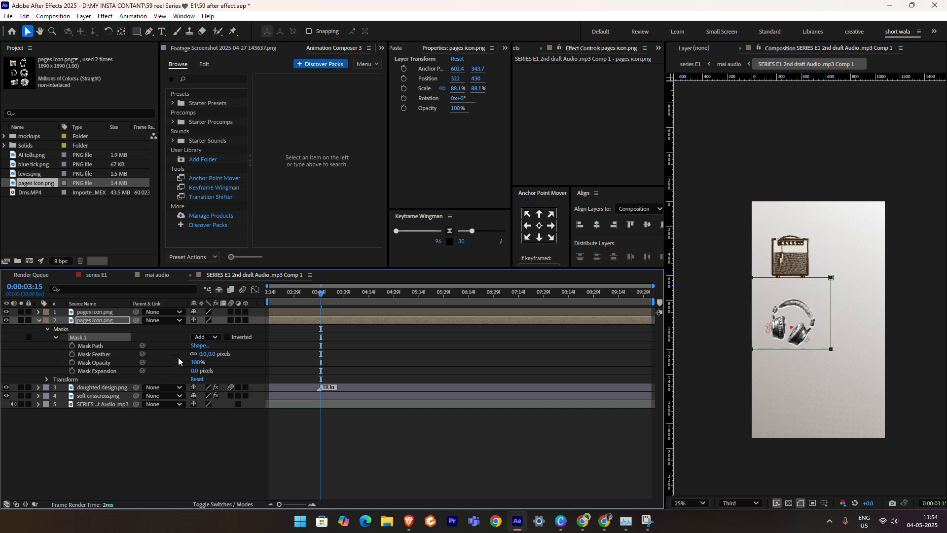
key(shift+Down)
key(shift+Down)
key(shift+Down)
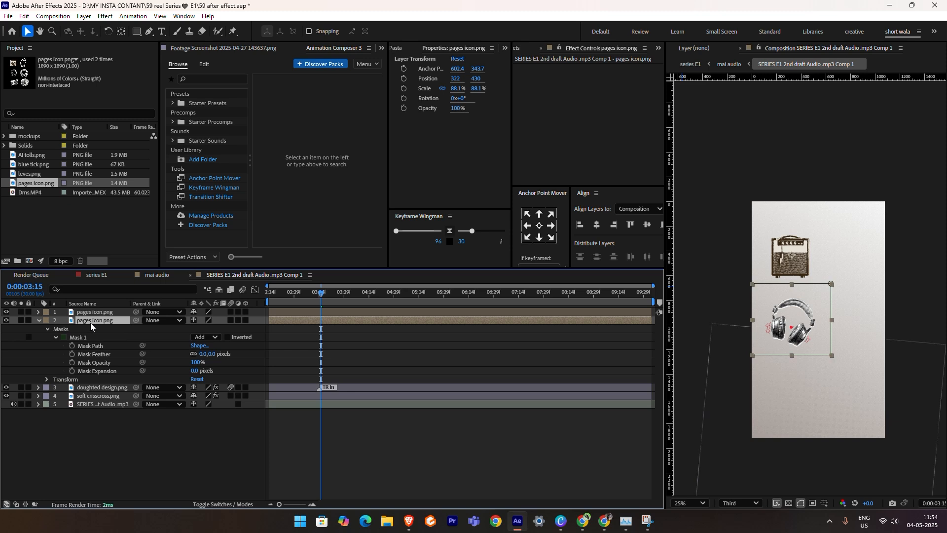
Duplicate the headphones layer and move the new copy's mask down over the camera icon.
key(ctrl+d)
click(85, 346)
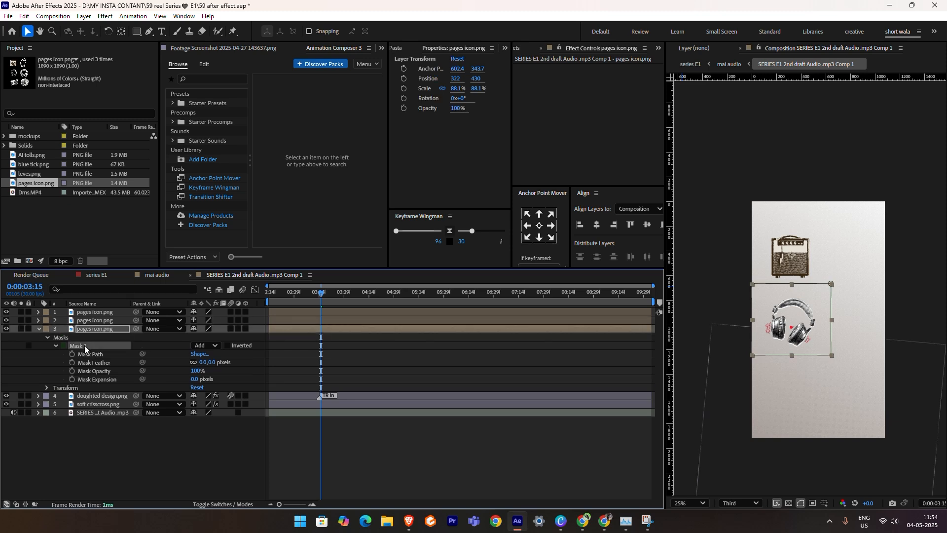
key(shift+Down)
key(shift+Down)
key(shift+Down)
key(shift+Down)
key(shift+Down)
key(shift+Down)
key(shift+Down)
key(shift+Down)
key(shift+Down)
key(shift+Down)
key(shift+Down)
key(shift+Down)
key(shift+Down)
key(shift+Down)
key(shift+Down)
key(shift+Down)
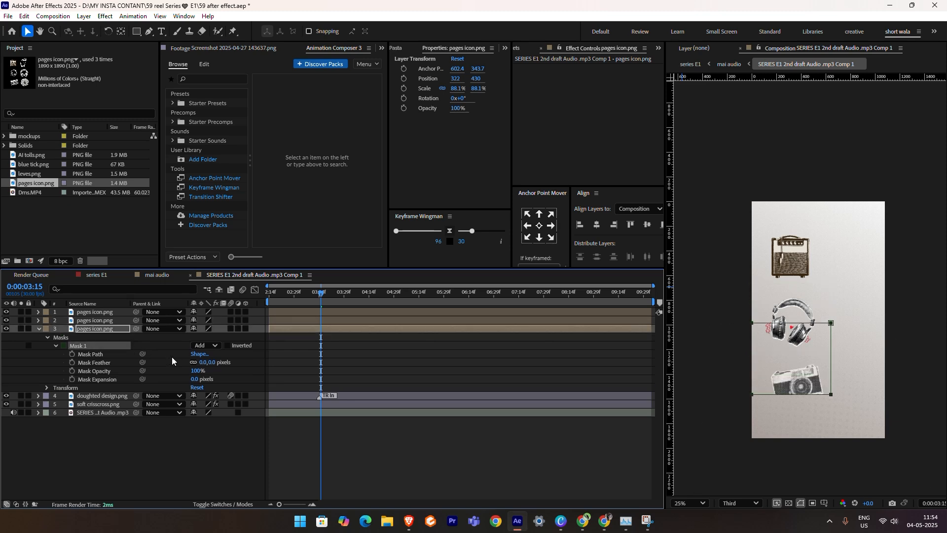
key(shift+Right)
key(shift+Right)
key(shift+Right)
key(shift+Right)
key(shift+Left)
key(shift+Left)
key(shift+Left)
key(shift+Left)
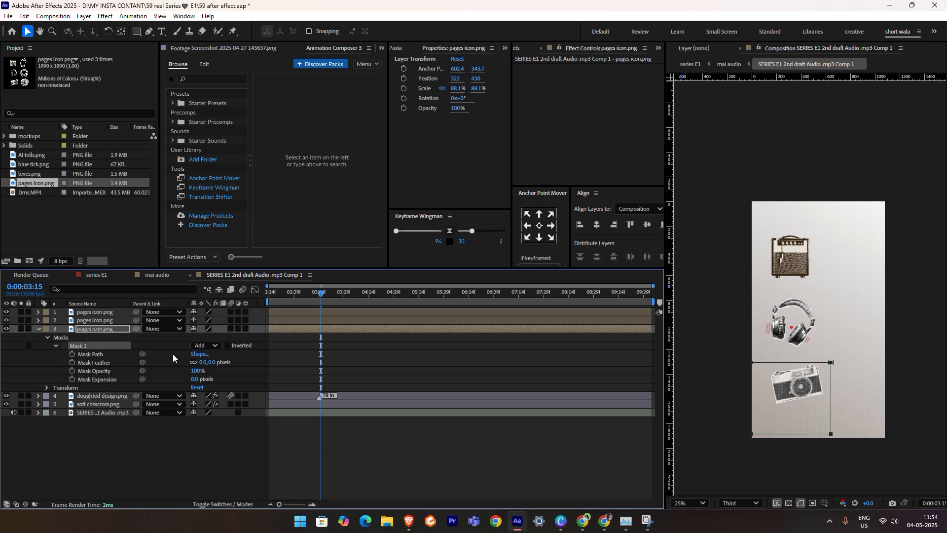
Nudge the camera layer's mask up until it sits evenly around the camera.
key(Up)
key(Up)
key(Up)
key(Up)
key(Up)
key(Up)
key(Up)
key(Up)
key(Up)
key(Up)
key(Up)
key(Up)
key(shift+Up)
key(shift+Up)
key(shift+Up)
key(shift+Up)
key(shift+Up)
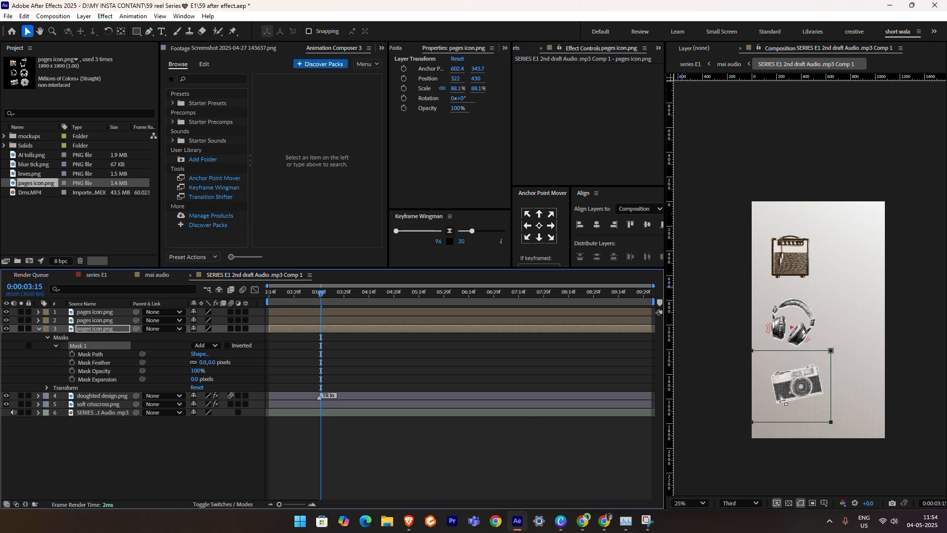
click(753, 394)
Duplicate the camera layer and move the copy's mask right until it frames the flower icon.
click(95, 329)
key(ctrl+d)
click(79, 355)
key(shift+Right)
key(shift+Right)
key(shift+Right)
key(shift+Right)
key(shift+Right)
key(shift+Right)
key(shift+Right)
key(shift+Right)
key(shift+Right)
key(shift+Right)
key(shift+Right)
key(shift+Right)
key(shift+Right)
key(shift+Right)
key(shift+Right)
key(shift+Right)
Duplicate the layer for the right-column headphones and mouth icons, and fit the last mask around the mouth.
click(94, 337)
key(ctrl+d)
click(79, 362)
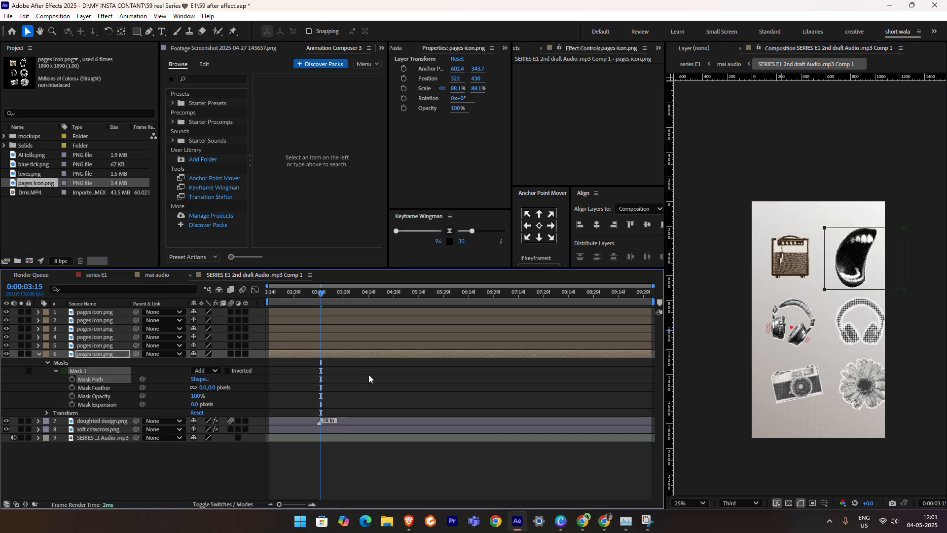
key(shift+Down)
key(shift+Down)
key(shift+Down)
key(shift+Down)
key(shift+Down)
key(shift+Down)
key(shift+Down)
key(shift+Down)
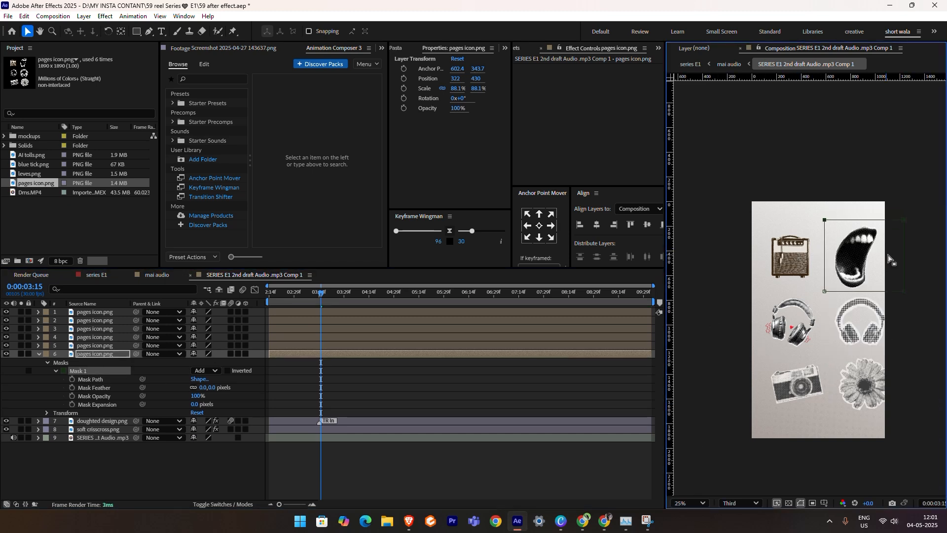
key(shift+Down)
key(shift+Down)
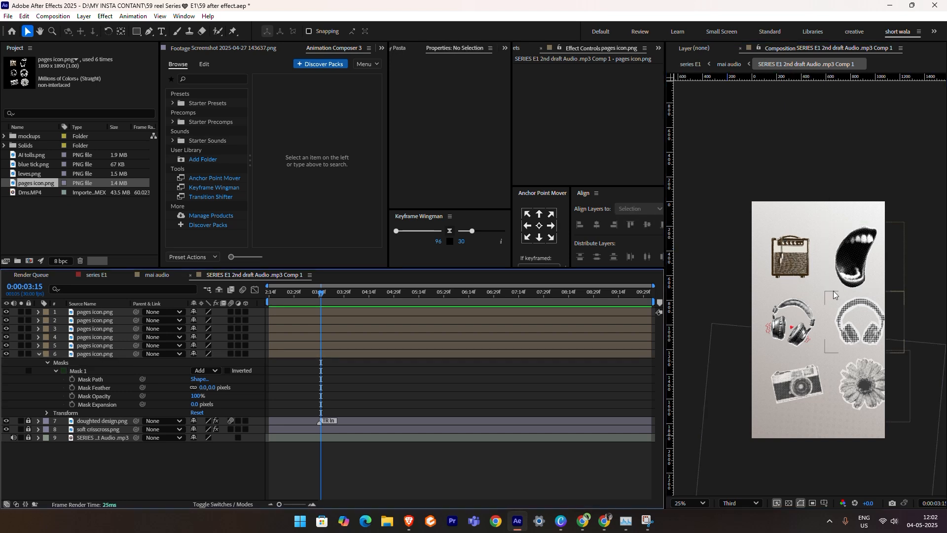
Shift all six icon layers left together, bringing the amplifier layer to an X position of about 266.
drag(740, 192, 905, 384)
key(shift+Left)
key(shift+Left)
key(shift+Left)
key(shift+Left)
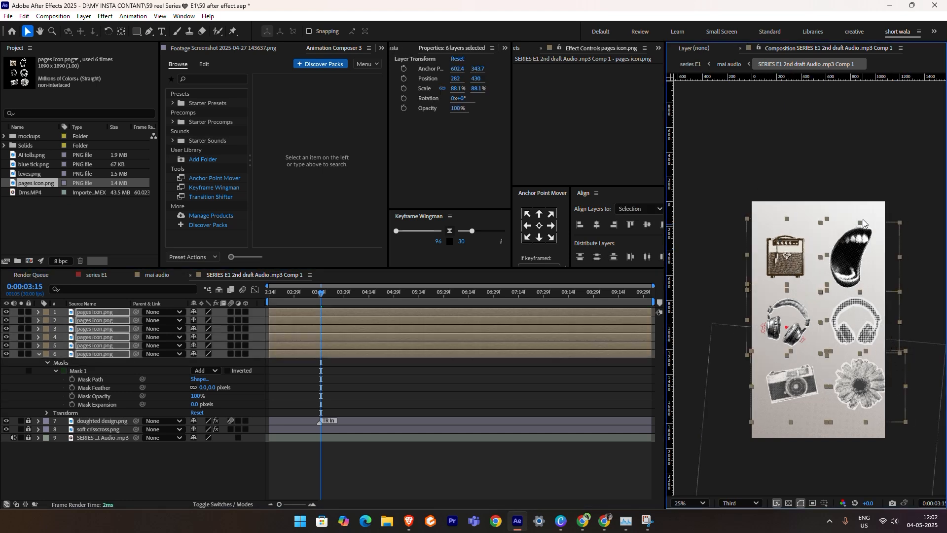
key(shift+Left)
key(shift+Left)
click(831, 150)
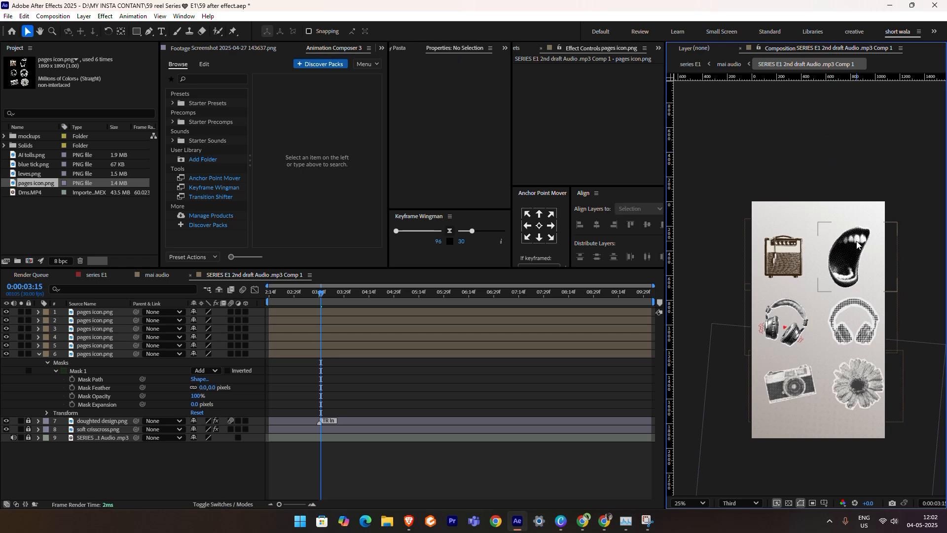
Select the flower icon layer and reveal its mask path for a close-up check.
click(864, 414)
scroll(864, 415, up, 1)
key(m)
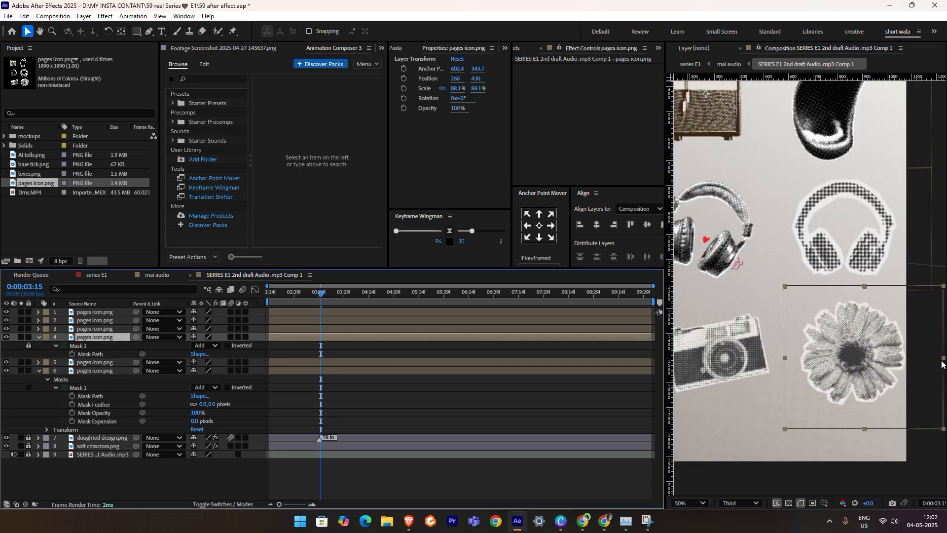
click(857, 342)
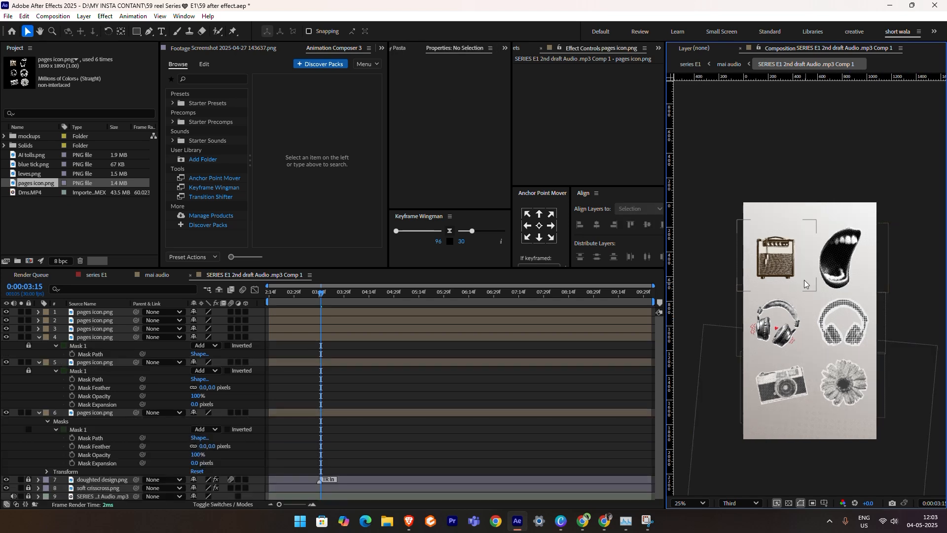
Set Position keyframes at 0:00:03:15 on the left column's amplifier, headphones and camera layers.
drag(715, 195, 783, 407)
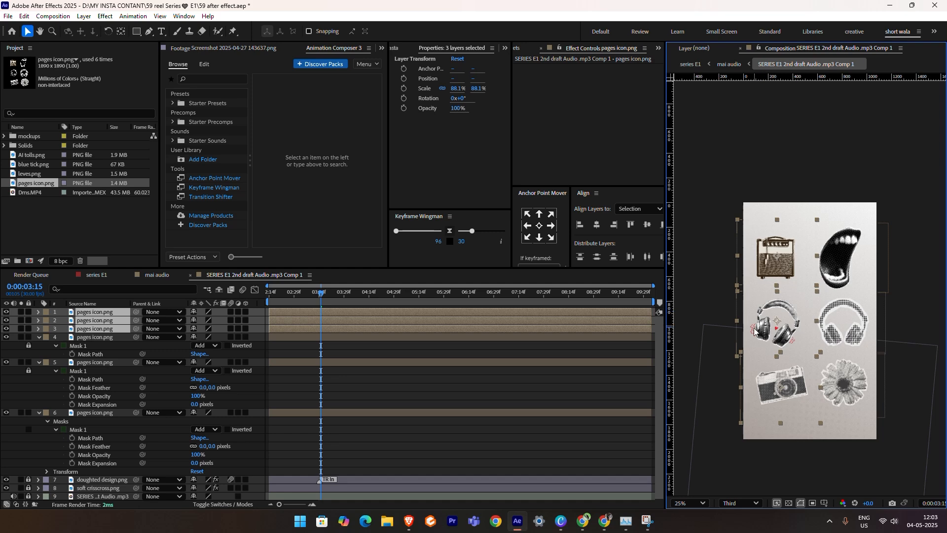
key(p)
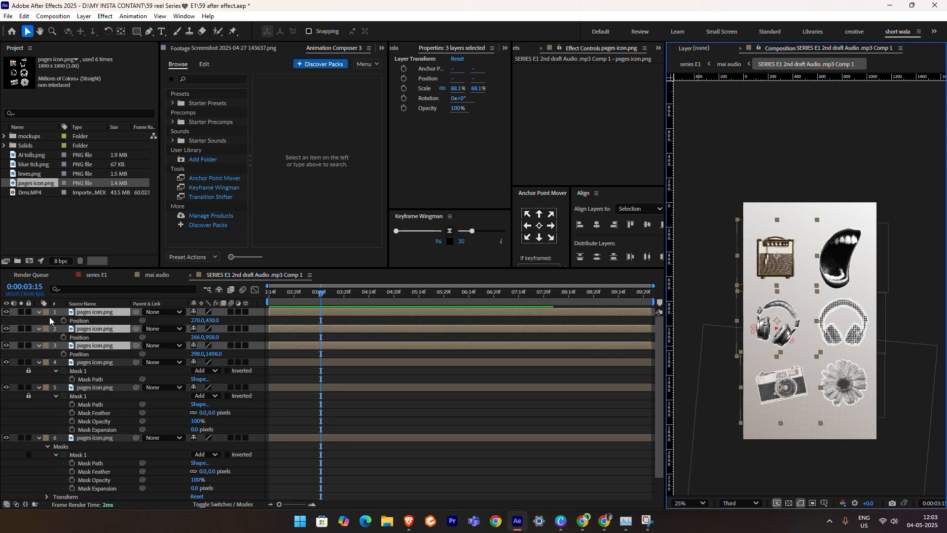
key(F2)
drag(63, 320, 74, 356)
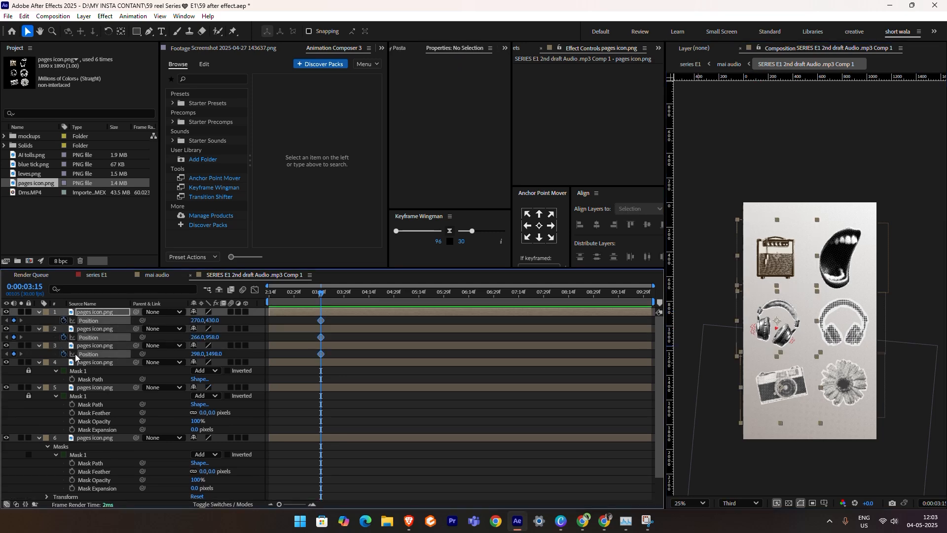
drag(319, 290, 296, 303)
drag(63, 337, 69, 359)
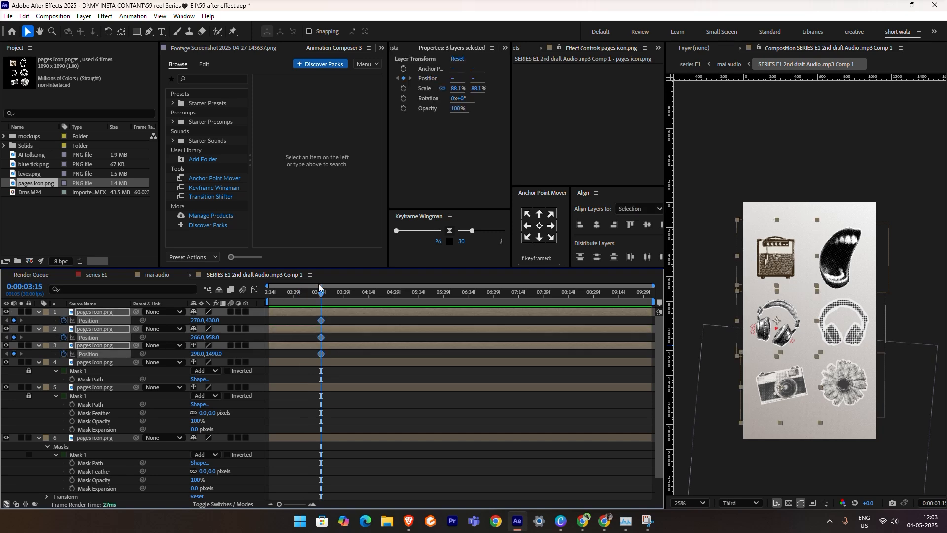
At 0:00:02:14, move the left column's amplifier, headphones and camera past the frame's left edge, and preview their eased slide-in.
drag(319, 290, 266, 318)
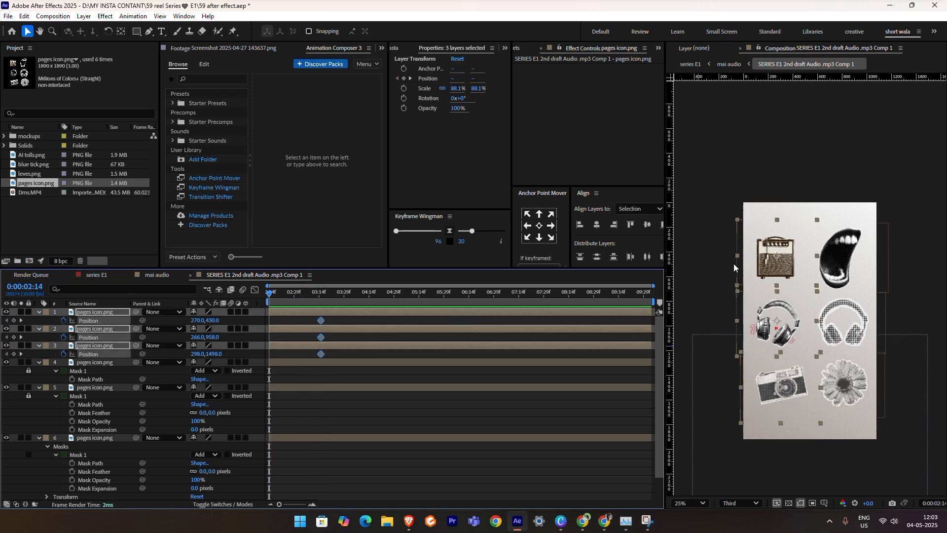
drag(737, 269, 649, 270)
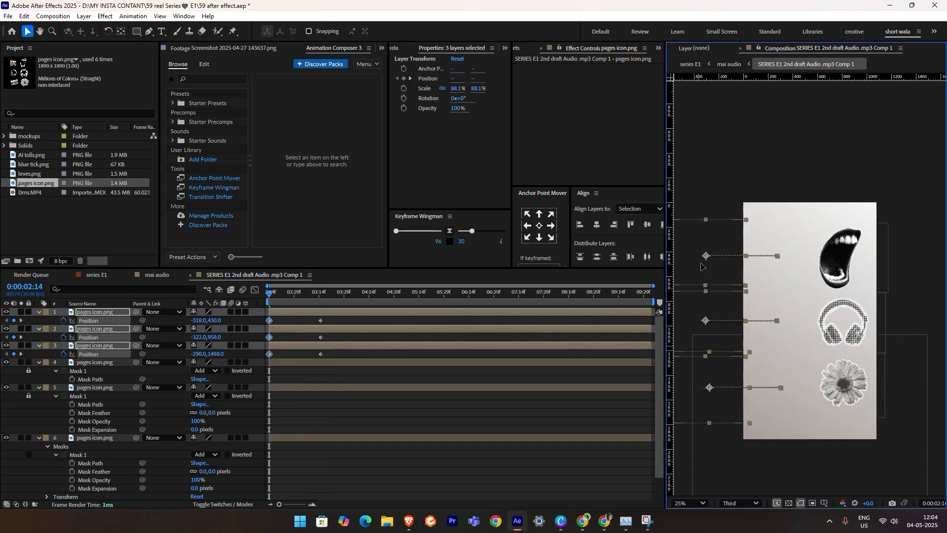
key(space)
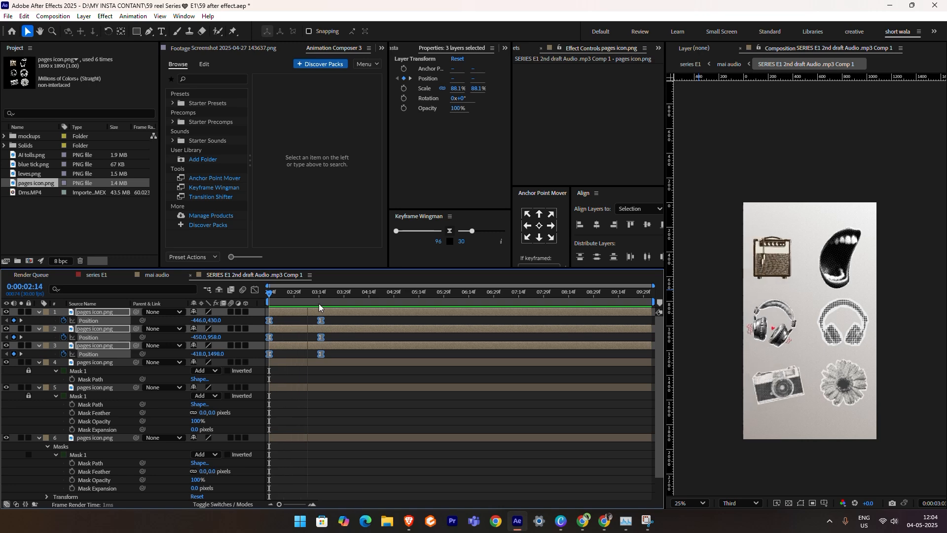
key(space)
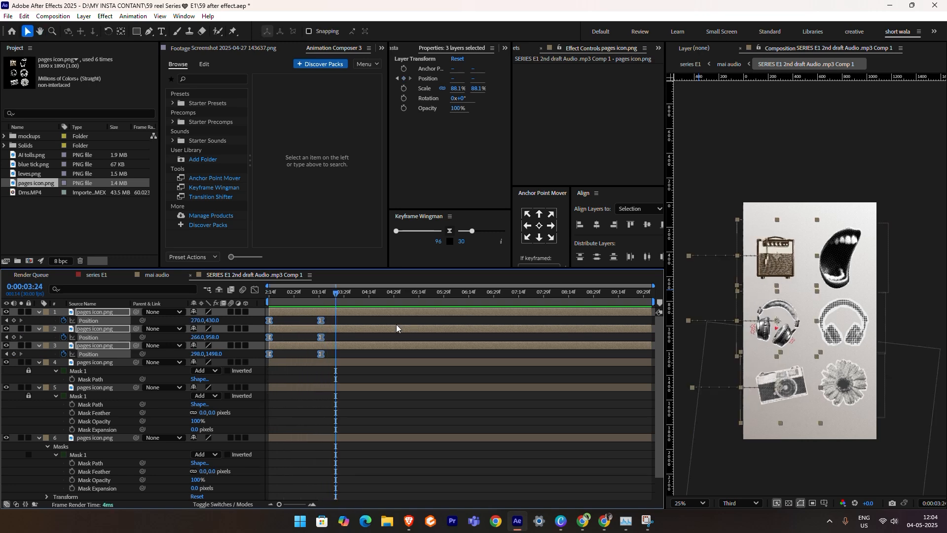
Set Position keyframes at 0:00:03:15 on the right column's mouth, headphones and flower layers.
click(349, 299)
click(40, 363)
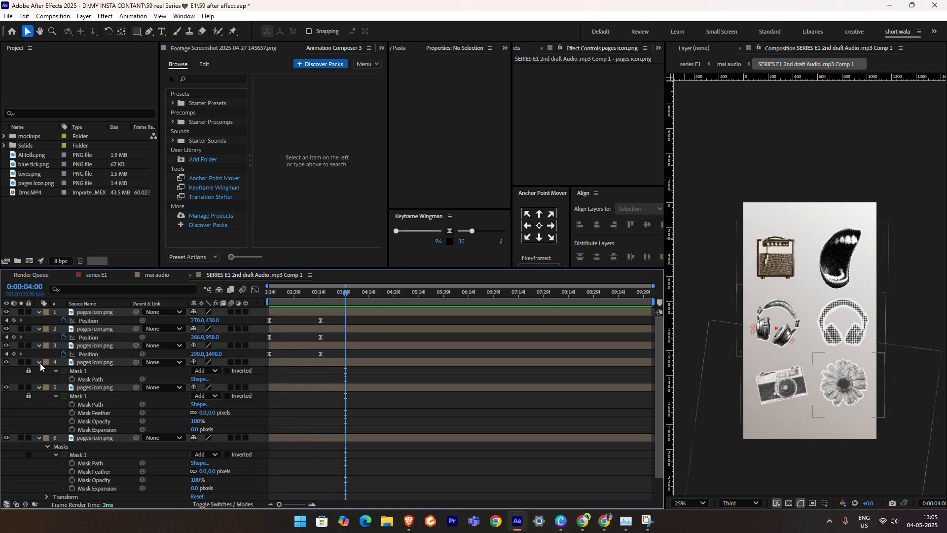
ctrl+click(89, 388)
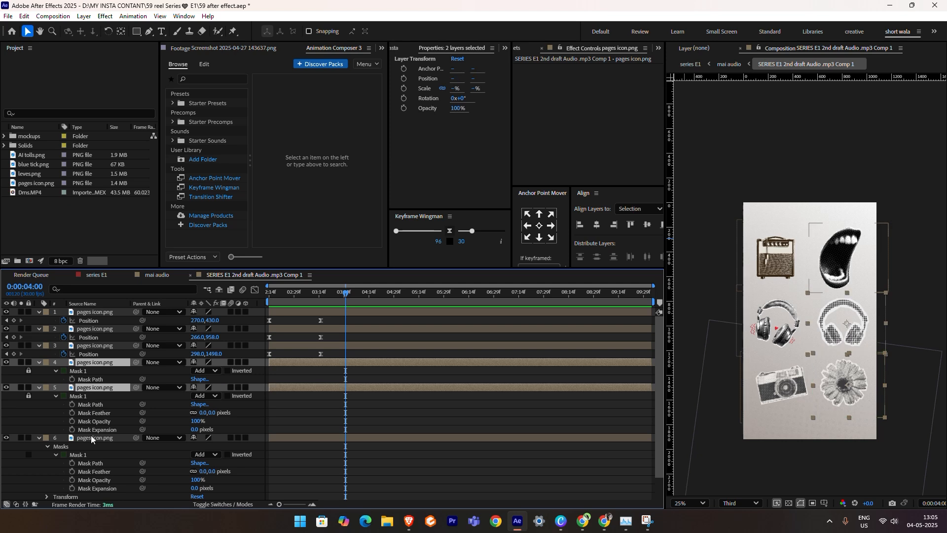
ctrl+click(91, 437)
key(j)
key(p)
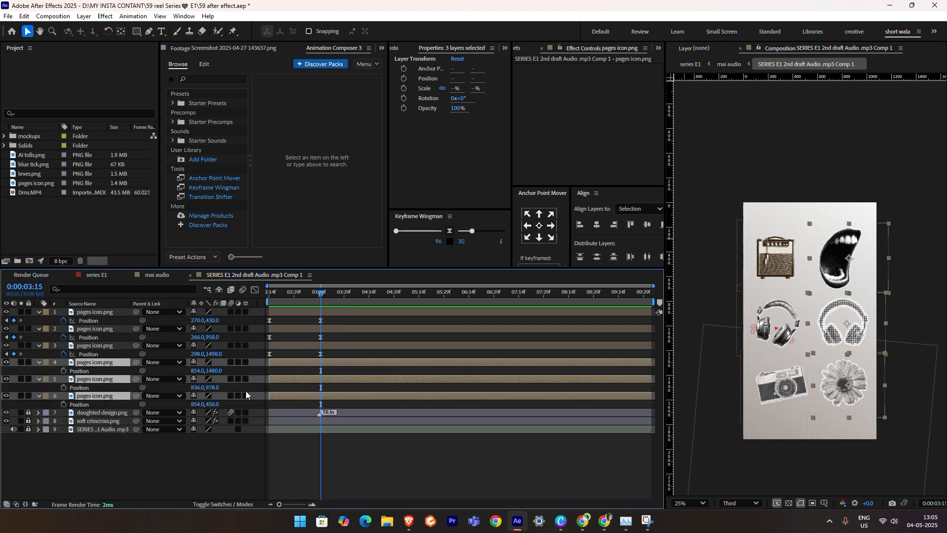
click(63, 370)
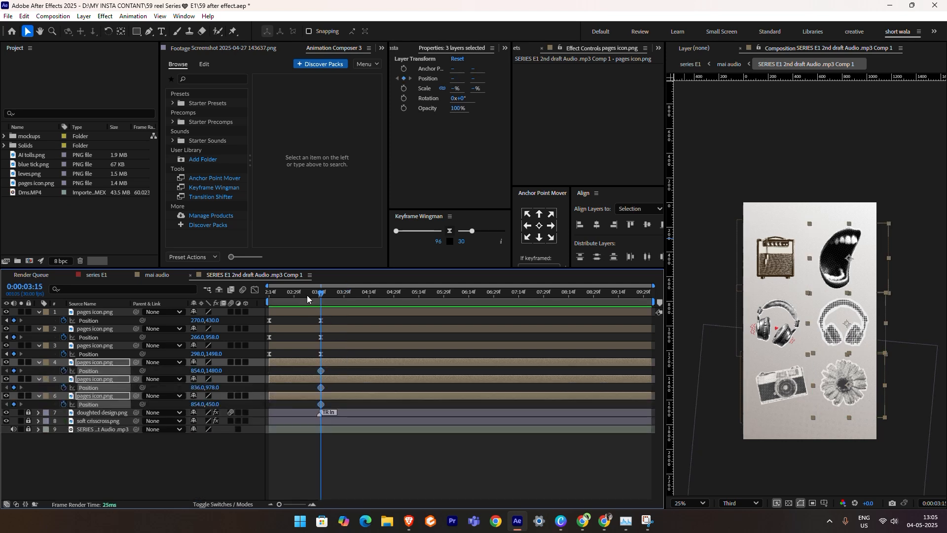
At 0:00:02:14, move the right column's three icons past the frame's right edge, and ease all their Position keyframes with Keyframe Wingman.
drag(307, 295, 269, 310)
drag(833, 250, 913, 250)
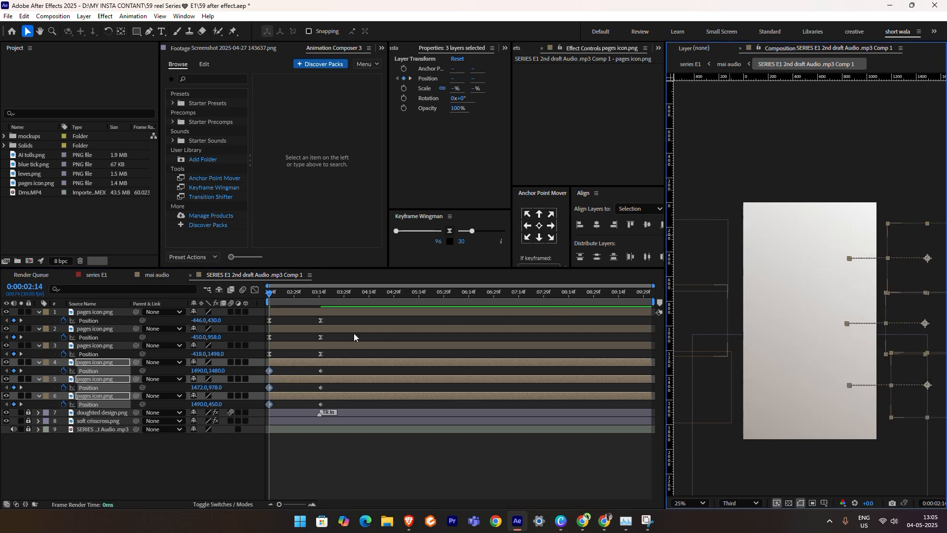
drag(335, 366, 276, 412)
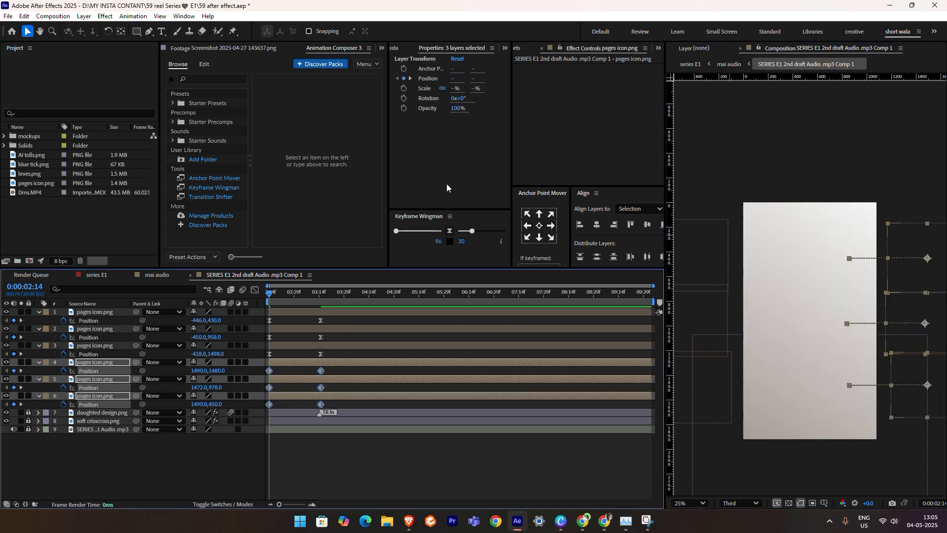
click(452, 233)
click(394, 325)
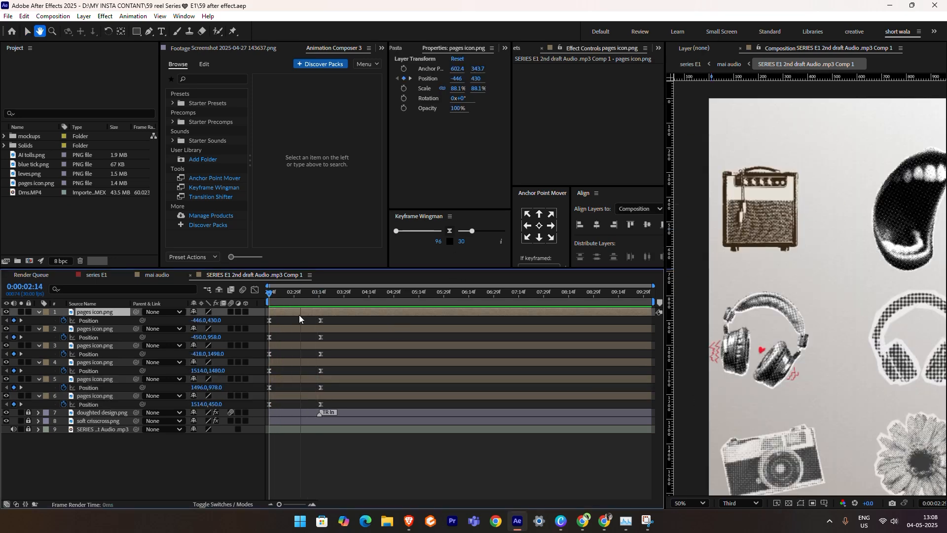
Add a wiggle expression to the amplifier layer's Position, trying wiggle(1,5) and replacing it with wiggle(2,6).
click(64, 320)
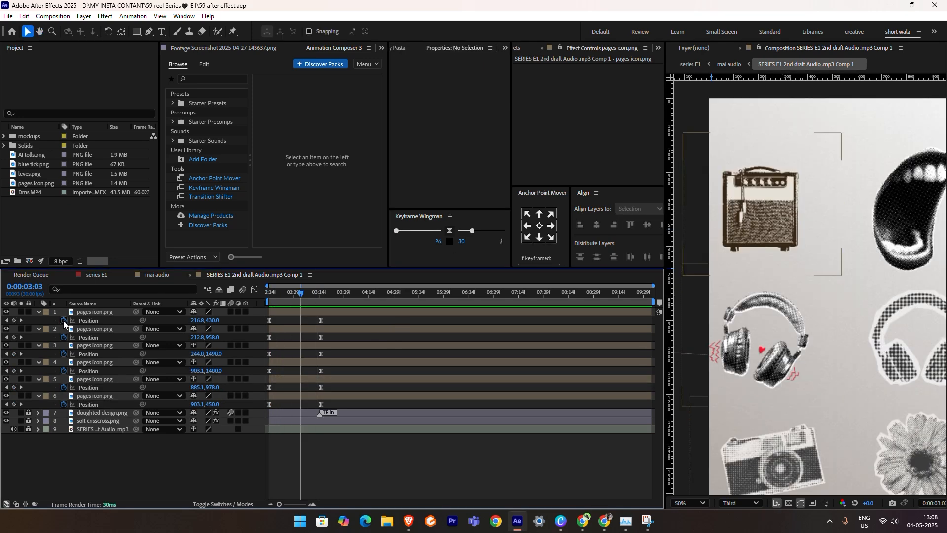
alt+click(63, 320)
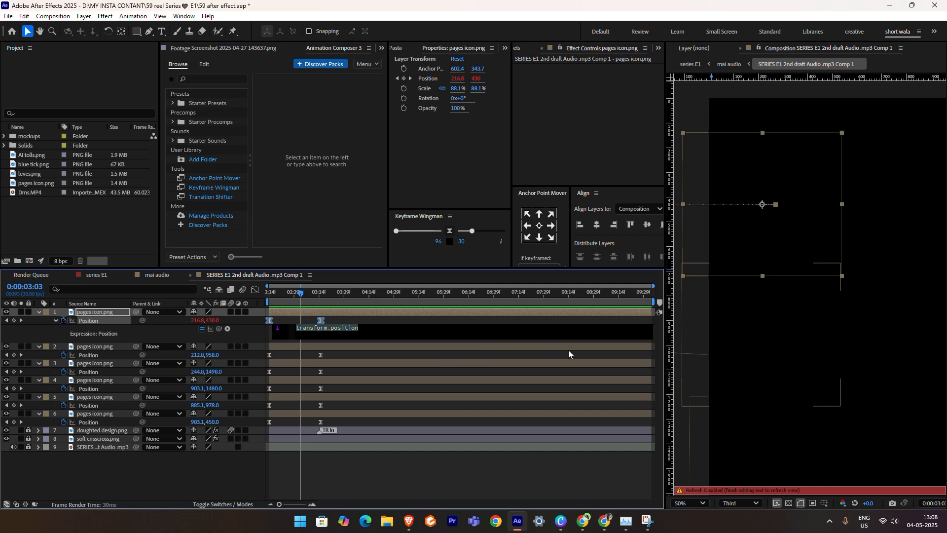
text(wiggle(1,5)
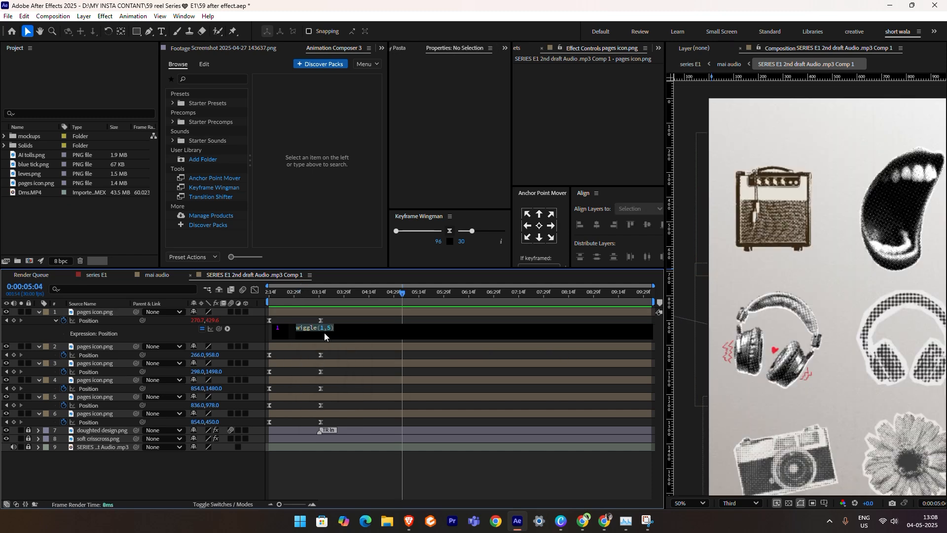
click(522, 323)
key(BackSpace)
Add the expression wiggle(2,6) to the Position of the left column's headphones and camera layers.
alt+click(64, 355)
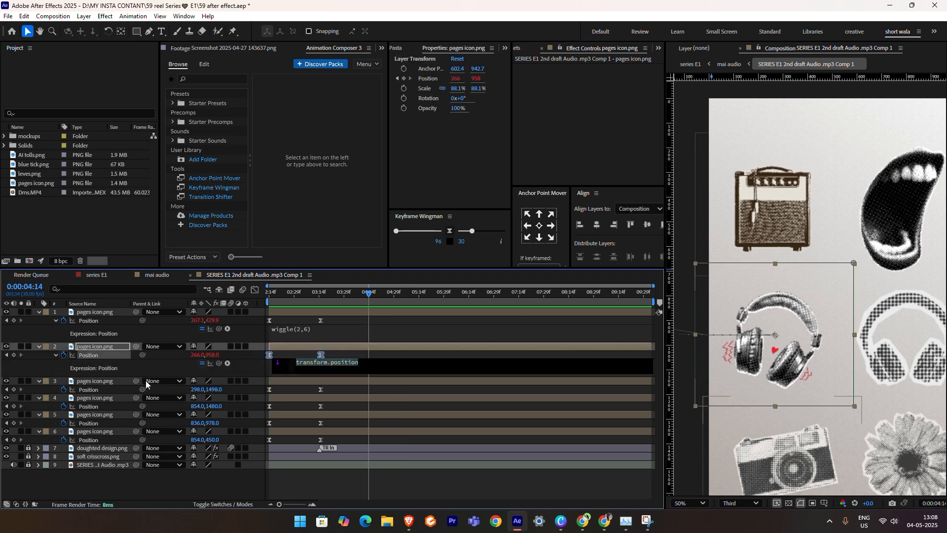
text(wiggle(2,6))
alt+click(64, 390)
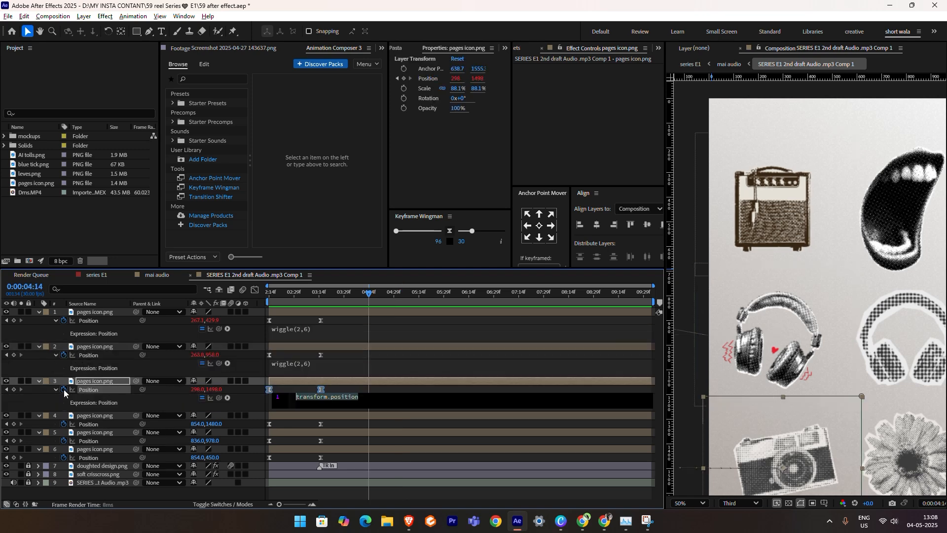
text(wiggle(2,6))
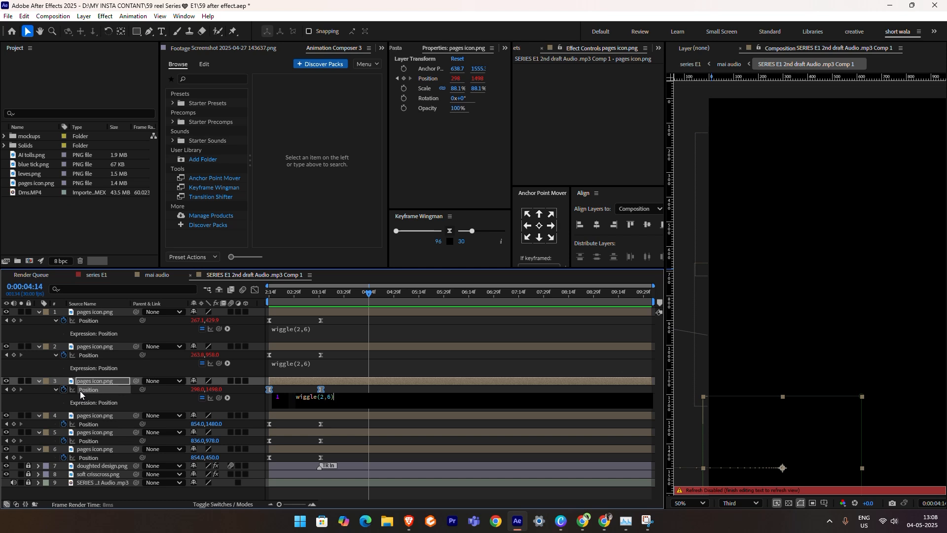
Add the expression wiggle(2,6) to the Position of the right column's flower, headphones and mouth layers.
alt+click(64, 424)
text(wiggle(2,6))
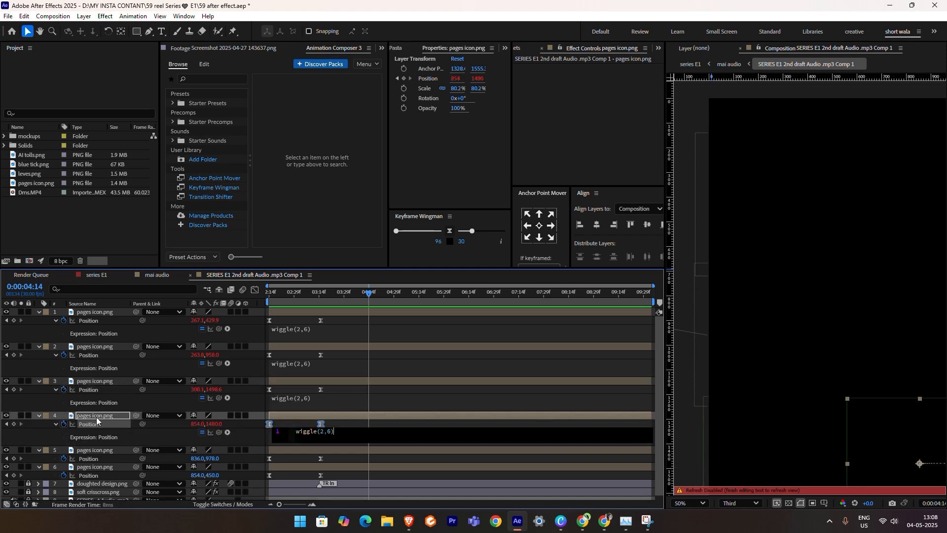
scroll(334, 417, down, 1)
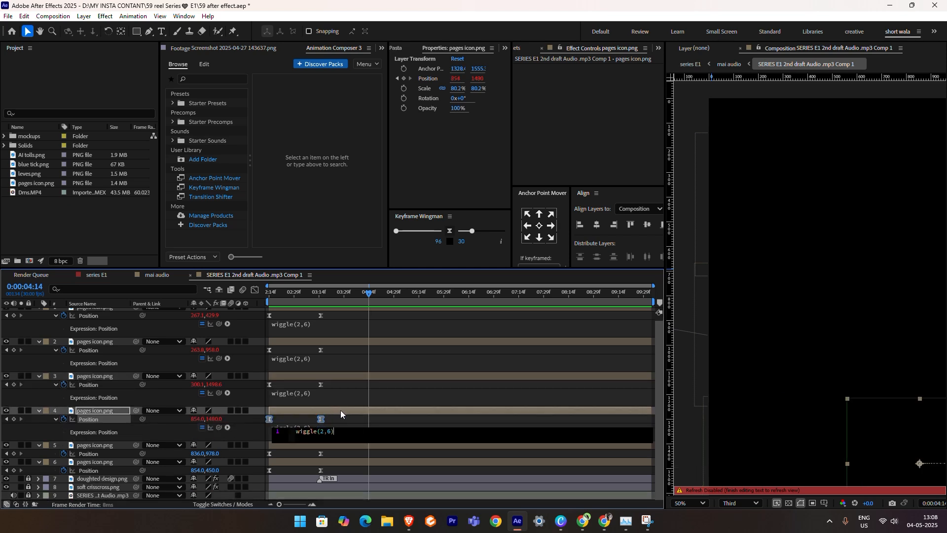
alt+click(64, 453)
text(wiggle(2,6))
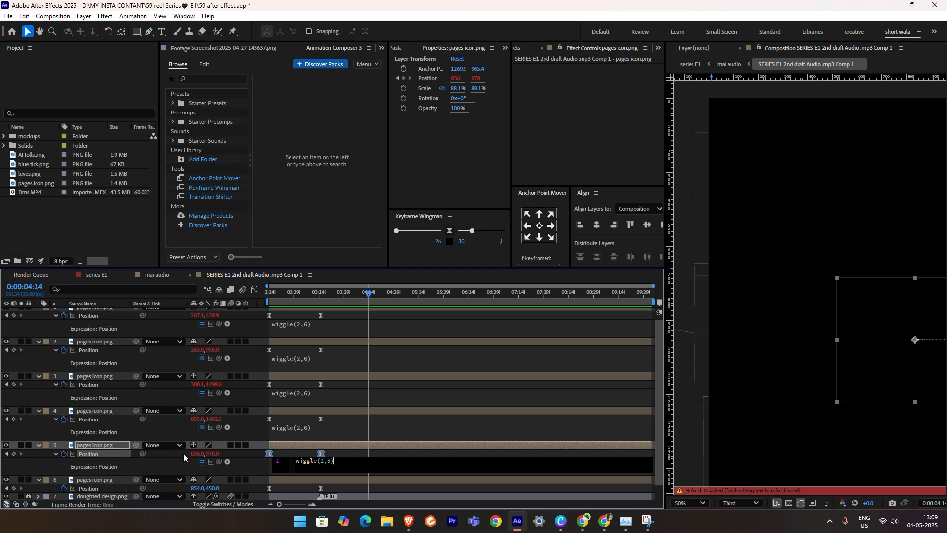
scroll(283, 425, down, 2)
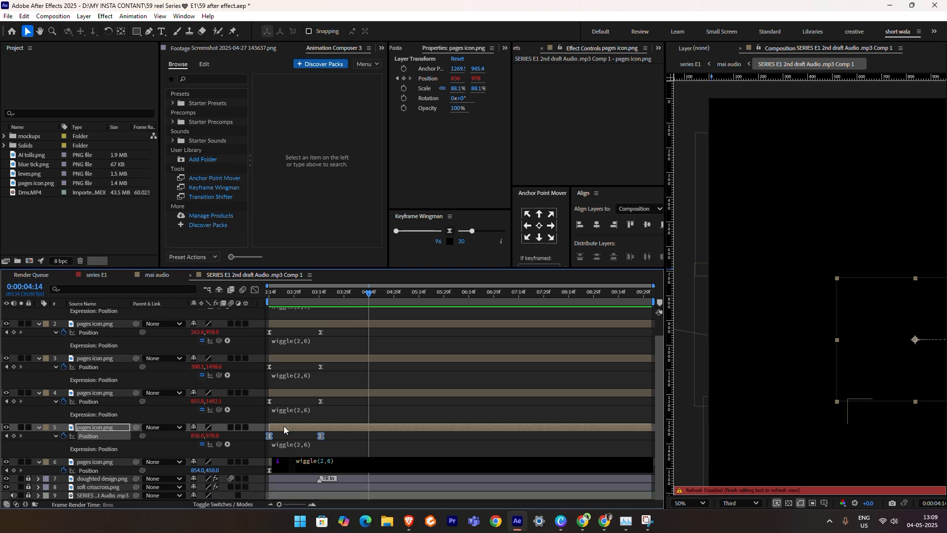
alt+click(64, 471)
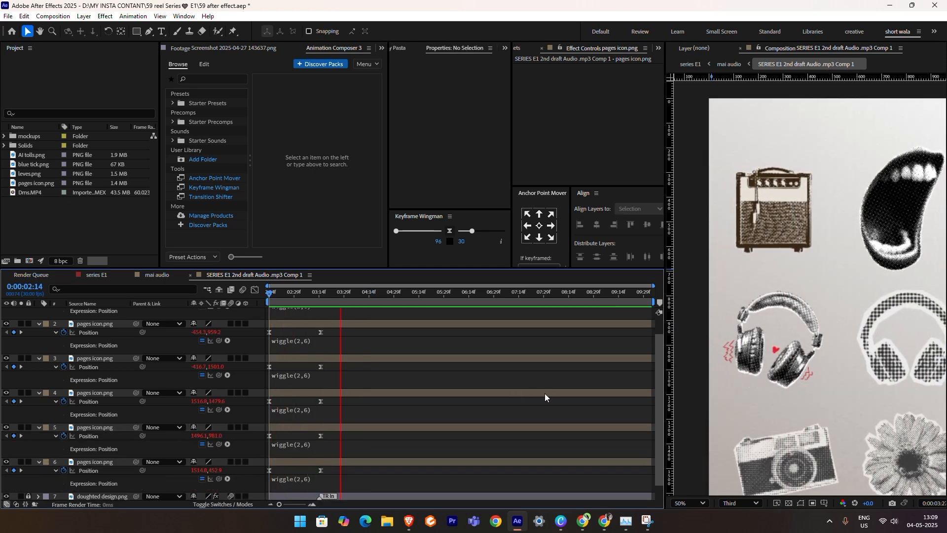
Duplicate the amplifier icon layer and select the lower of the two copies.
scroll(336, 313, up, 2)
click(339, 309)
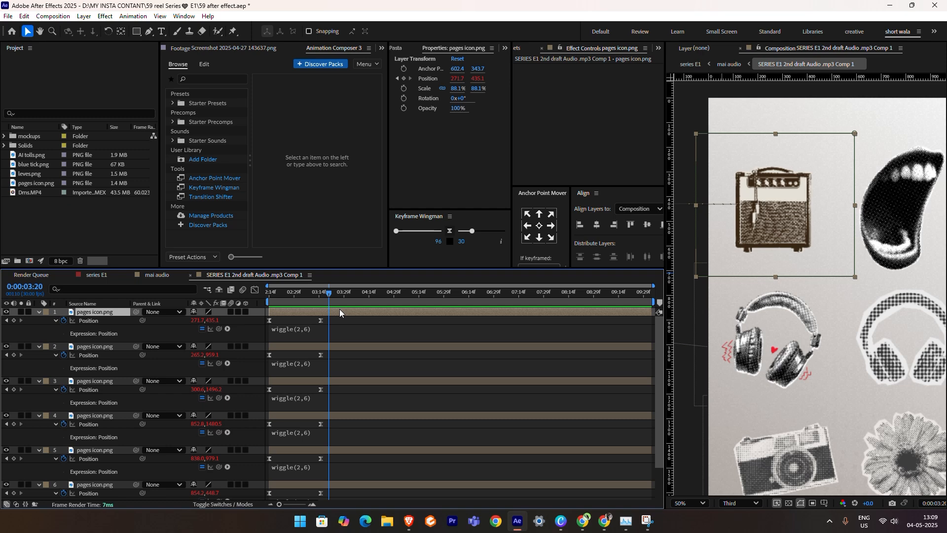
key(u)
click(326, 319)
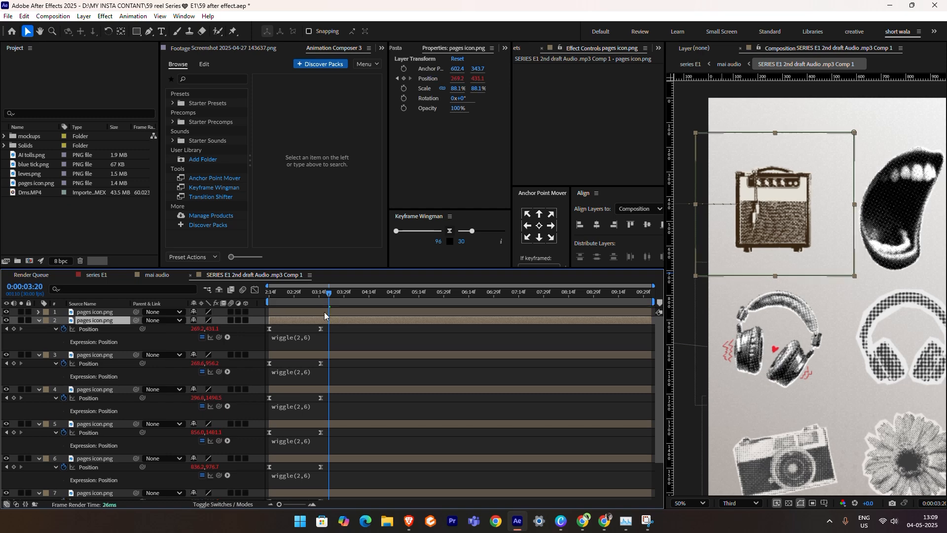
Search the effects for "light" and apply CC Light Burst 2.5 to the lower amplifier copy.
key(ctrl+space)
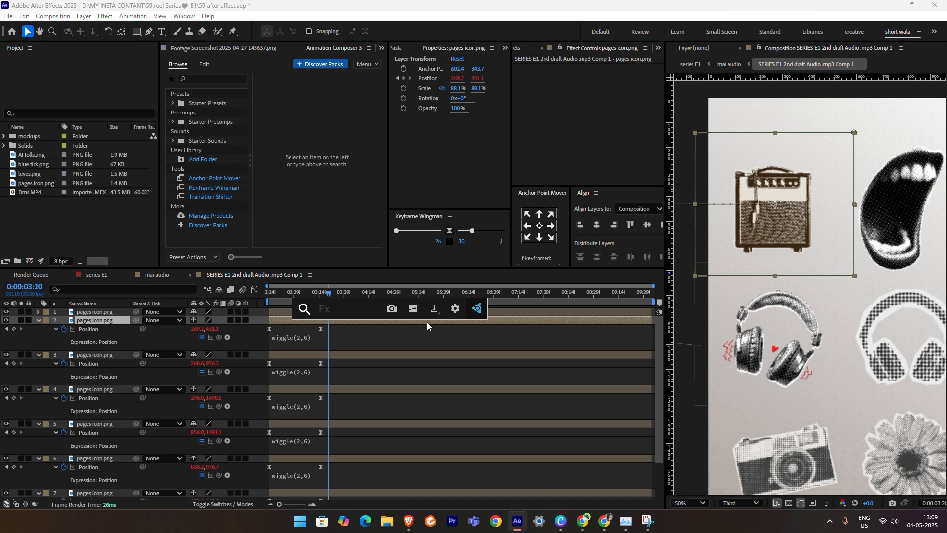
click(359, 340)
click(351, 322)
key(ctrl+space)
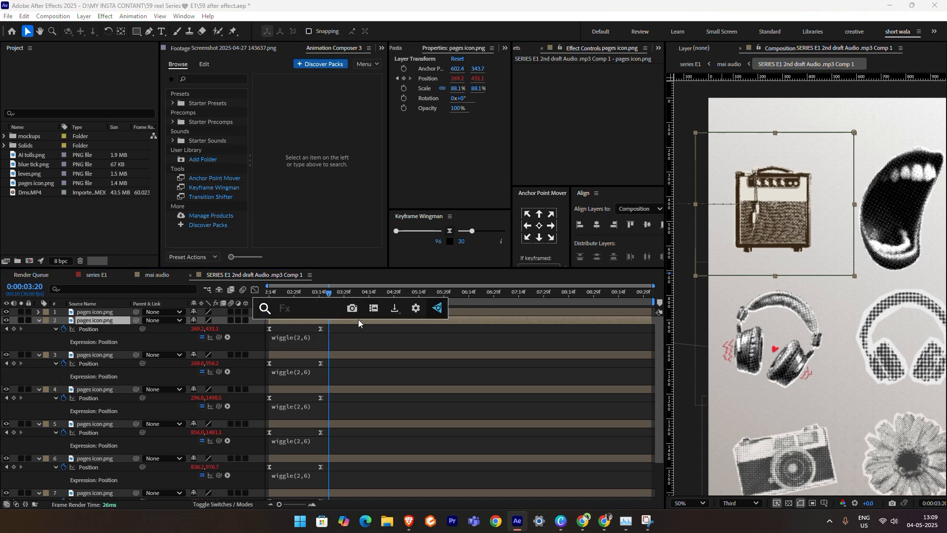
text(light)
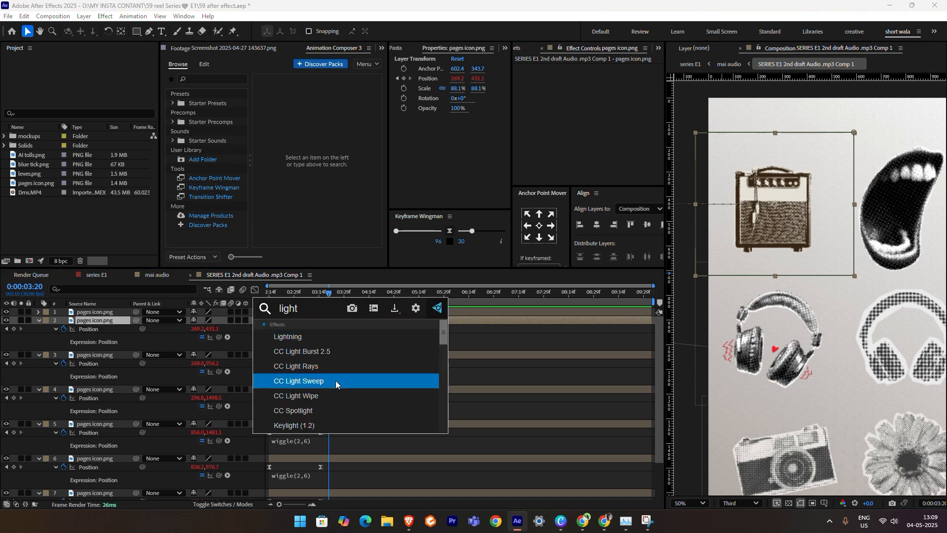
click(336, 352)
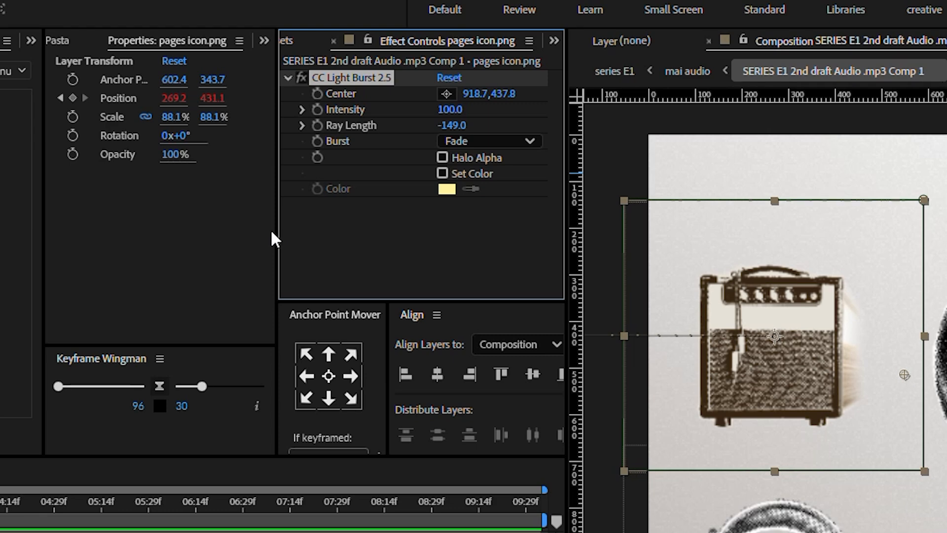
Set the light burst's Intensity to 40 and Ray Length to -448, and move its Center to about 975.4, 544.4 beside the amplifier.
drag(449, 124, 278, 150)
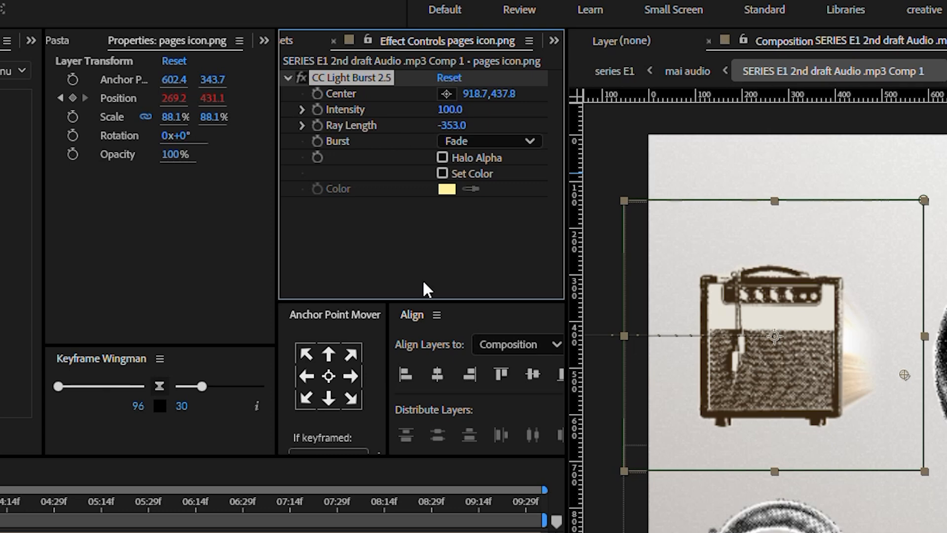
drag(453, 131, 414, 114)
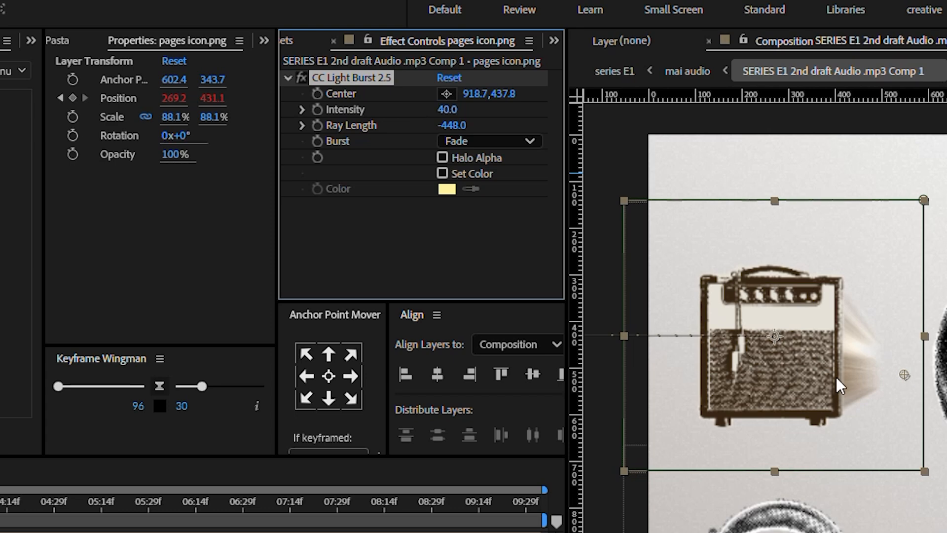
drag(904, 376, 924, 424)
scroll(895, 416, down, 2)
scroll(866, 444, up, 2)
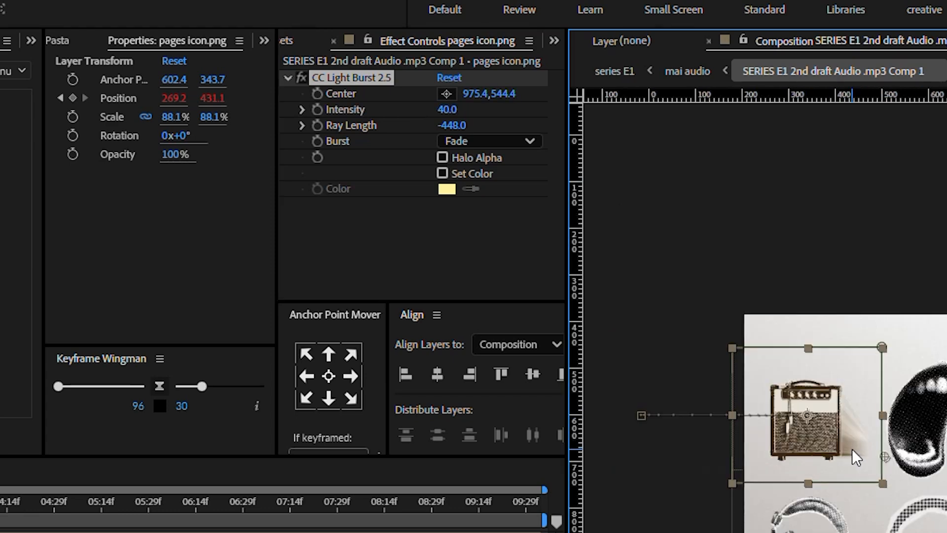
Reset the CC Light Burst 2.5 settings and try a Center X of 356.
mouse_move(6, 517)
mouse_down()
mouse_move(205, 529)
mouse_move(0, 532)
mouse_up()
click(448, 78)
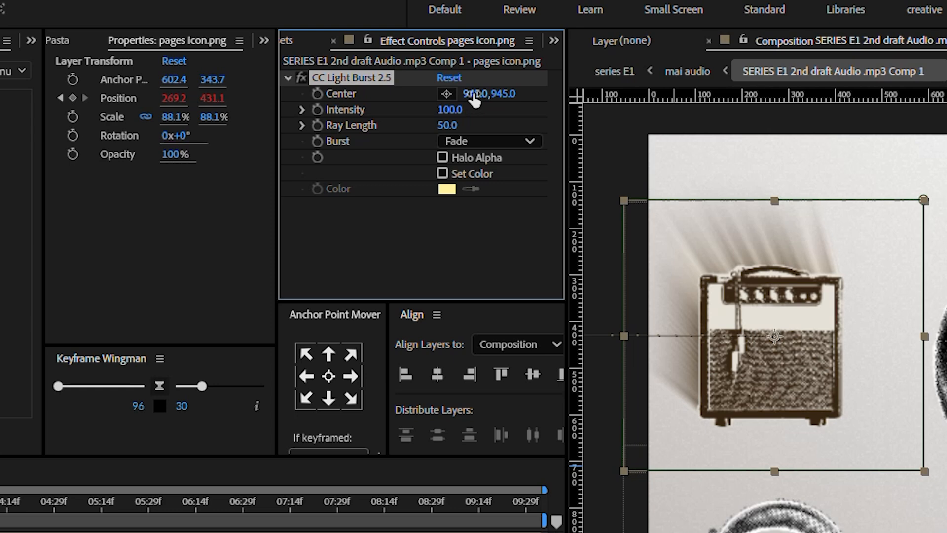
drag(475, 97, 2, 163)
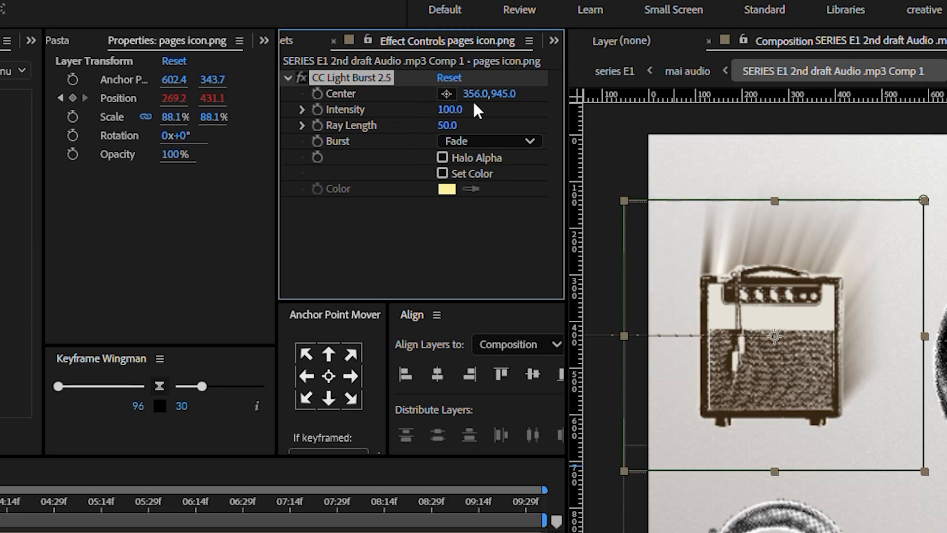
drag(473, 93, 380, 158)
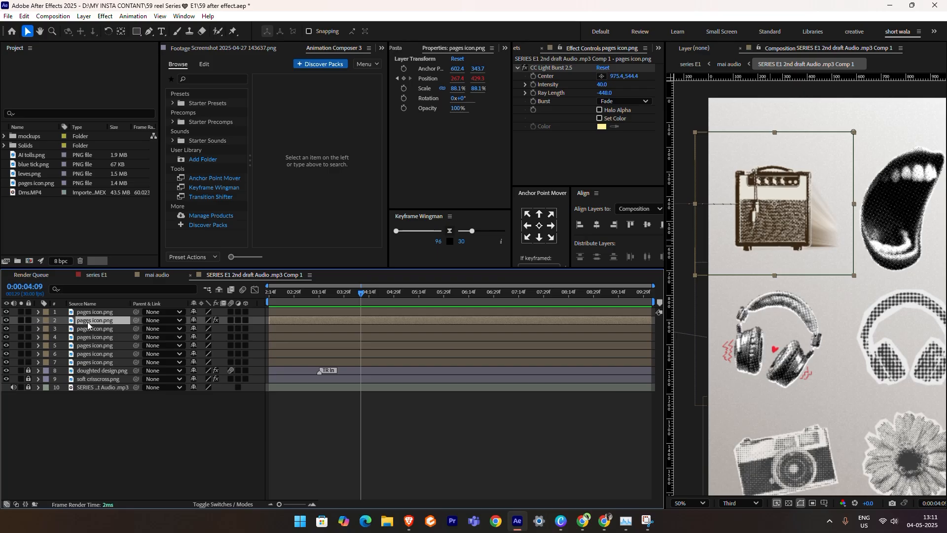
Parent the lower amplifier copy to the upper amplifier layer and remove the wiggle expression from its Position.
key(u)
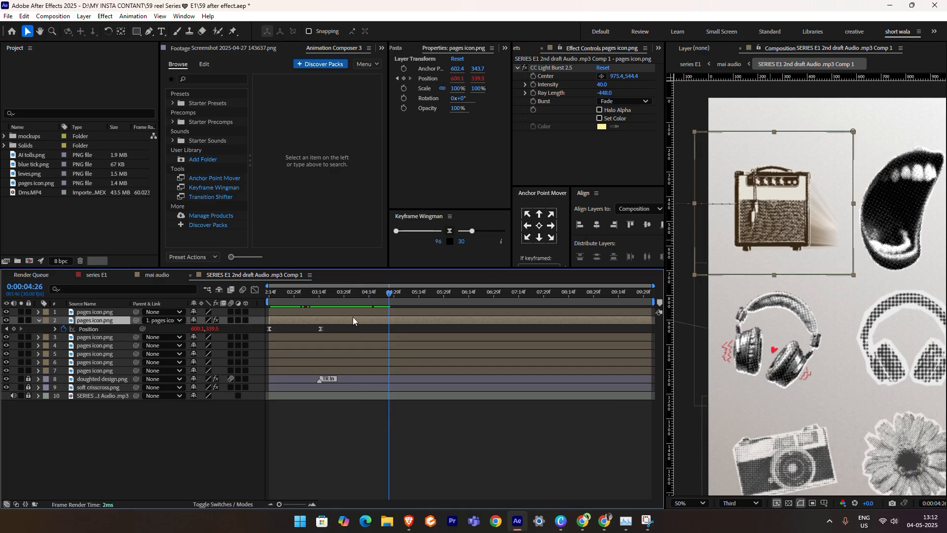
click(87, 329)
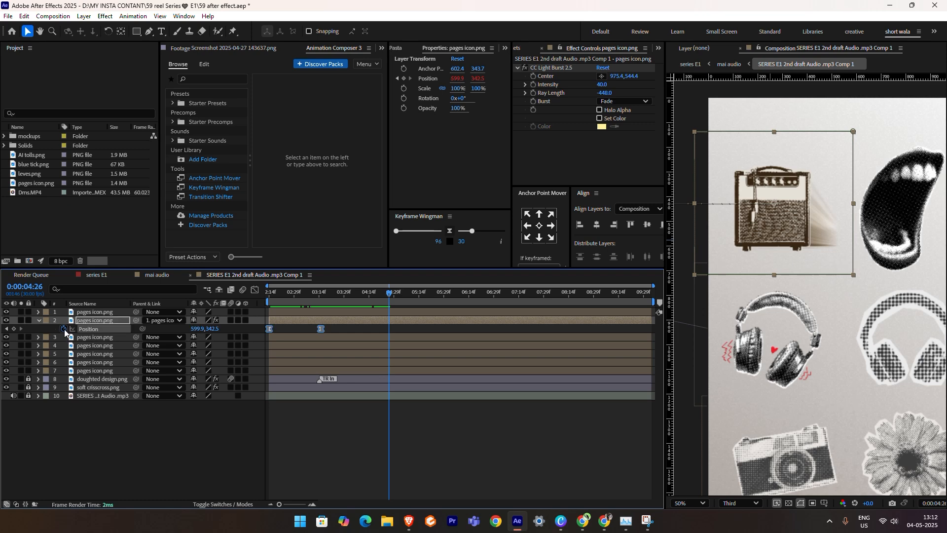
key(space)
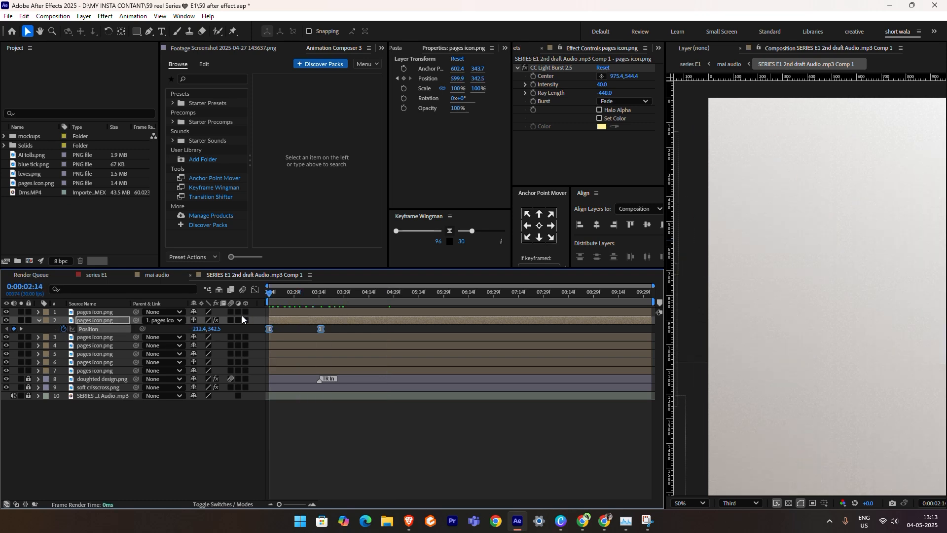
key(comma)
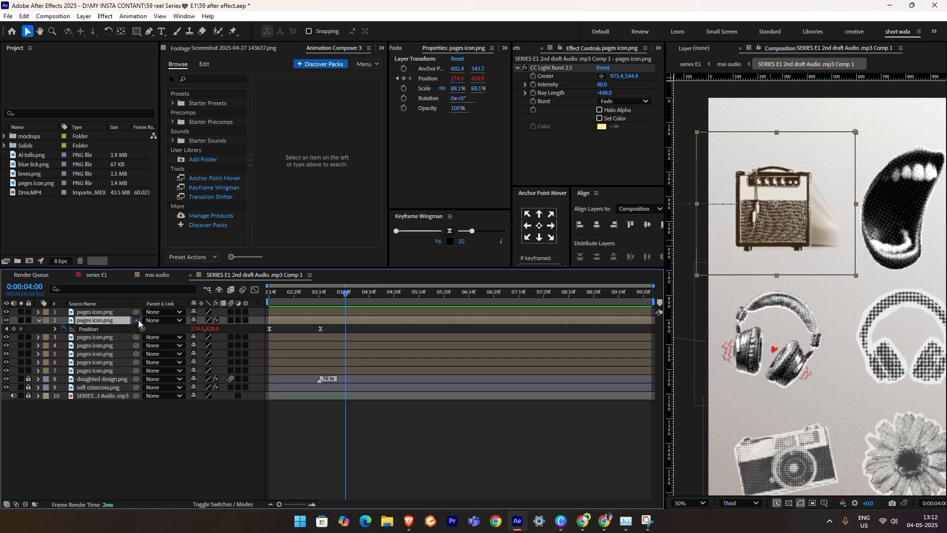
drag(139, 321, 102, 312)
drag(345, 296, 271, 316)
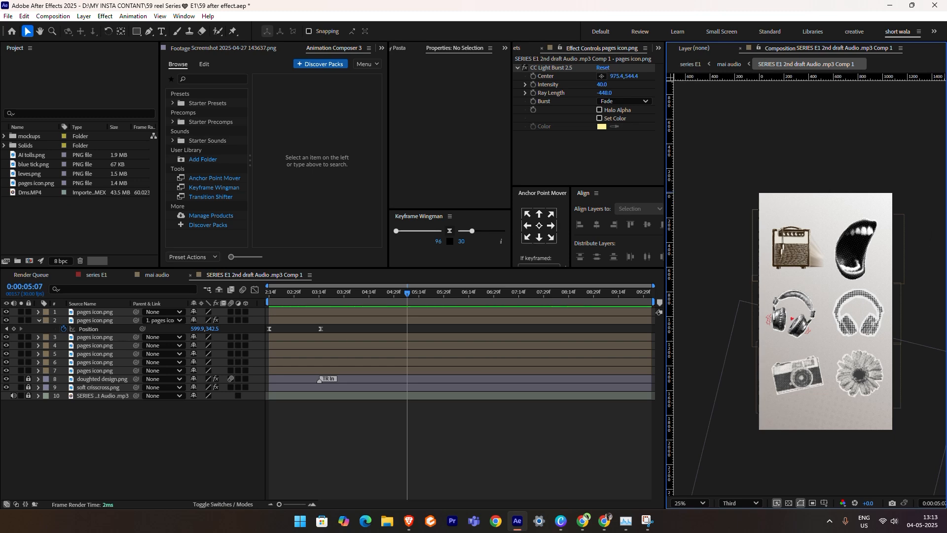
Enable keyframing for the lower amplifier copy's light burst Ray Length and move its keyframe to about 0:00:04:00.
click(533, 93)
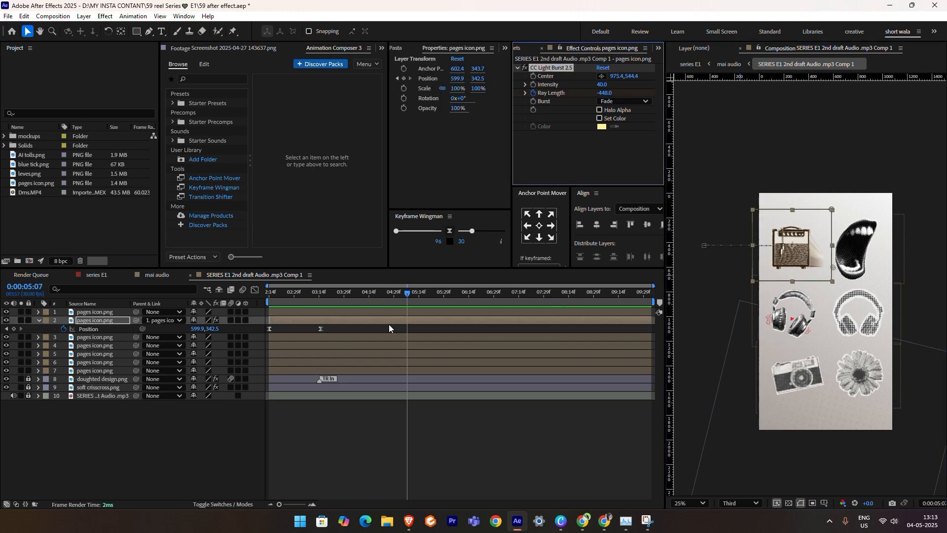
key(u)
click(399, 337)
click(409, 338)
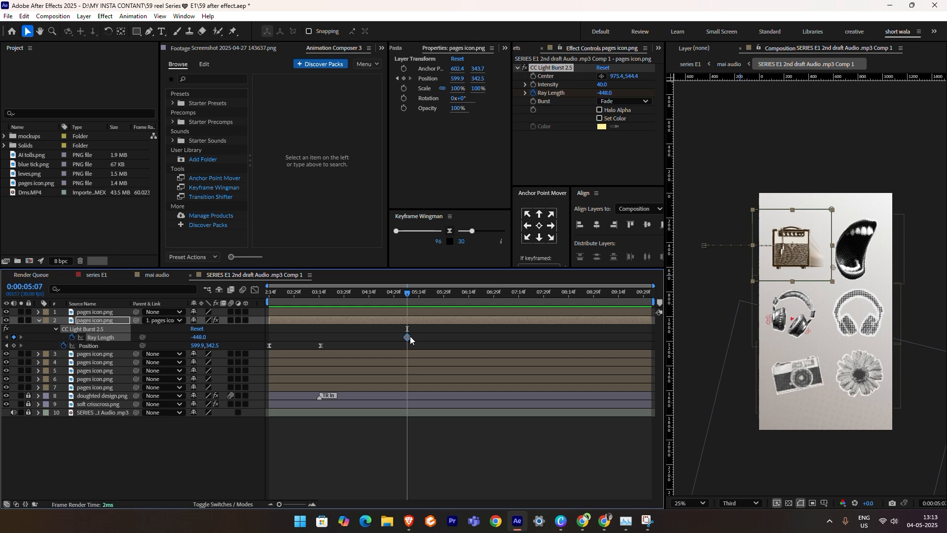
drag(407, 337, 347, 337)
Set the light burst's Ray Length to -112 at 0:00:03:04 and preview the animation.
drag(347, 292, 303, 300)
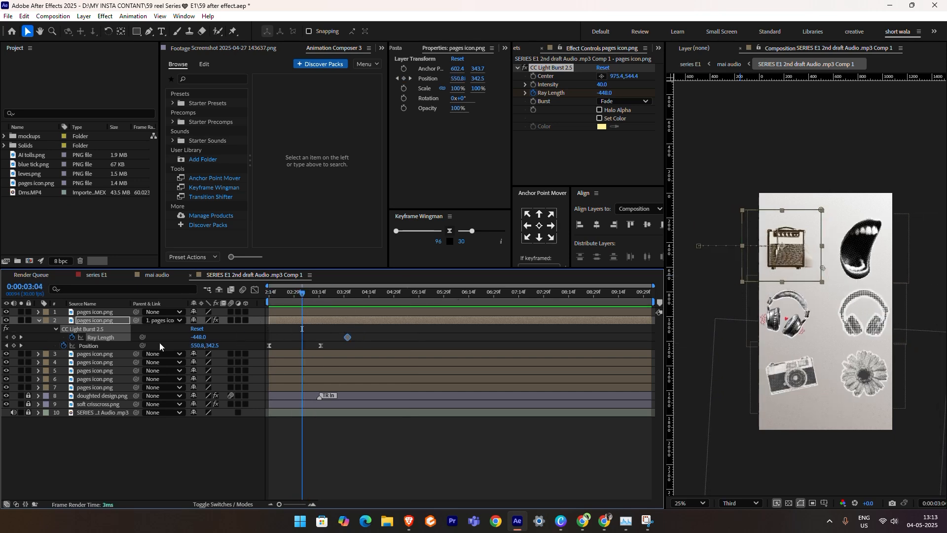
drag(194, 335, 147, 339)
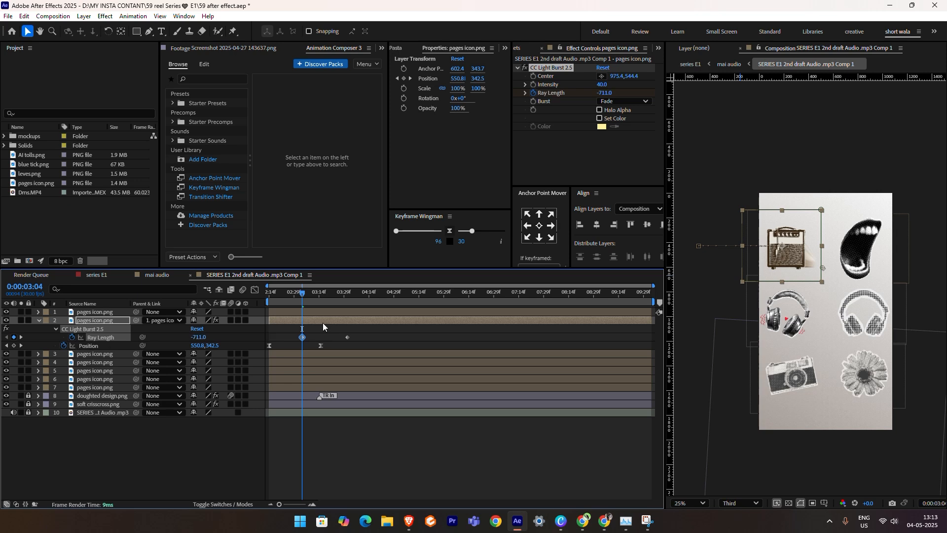
drag(604, 93, 588, 92)
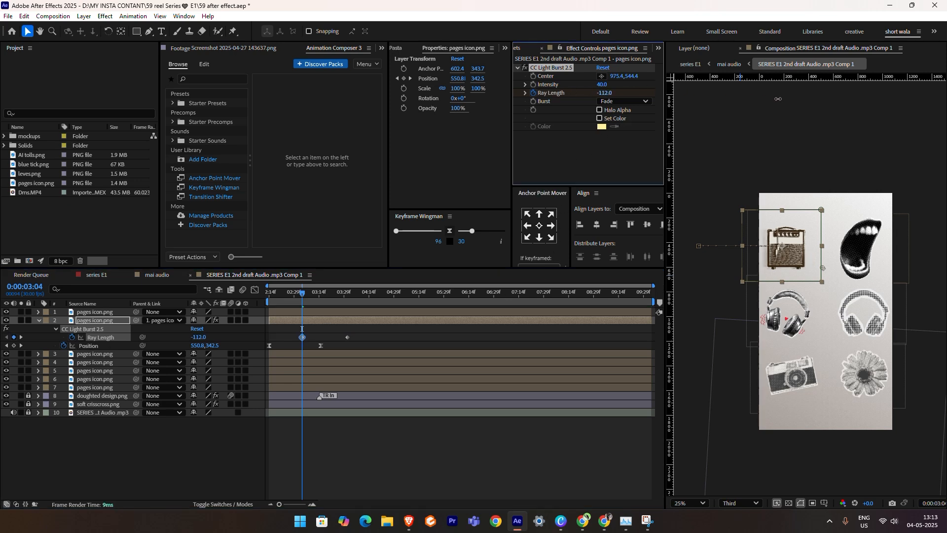
key(space)
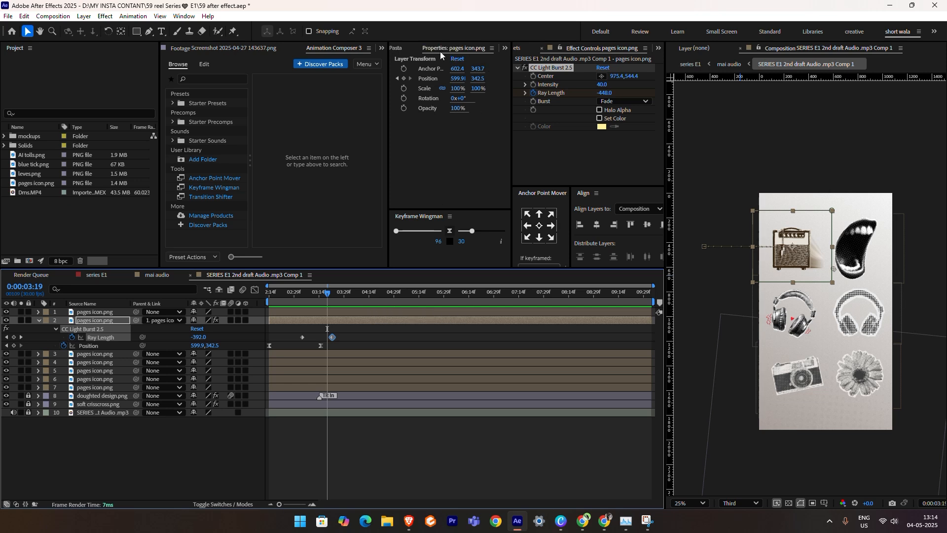
Duplicate the red-marked headphones layer and give the lower copy a Cyan label.
click(792, 314)
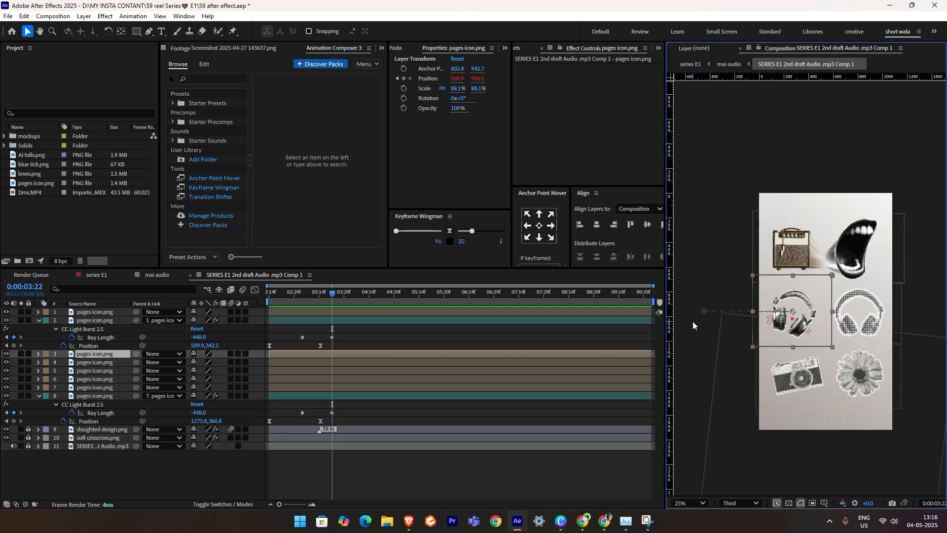
key(ctrl+d)
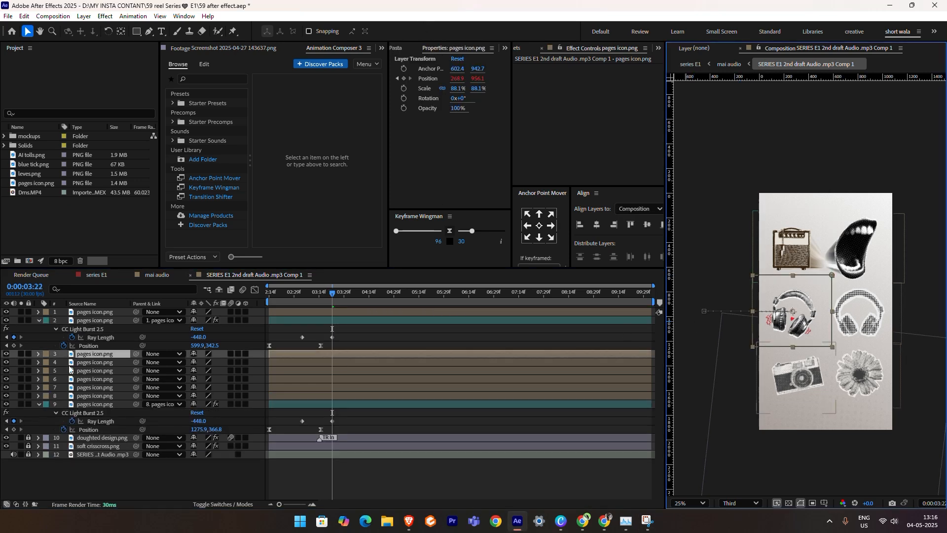
click(99, 362)
click(51, 363)
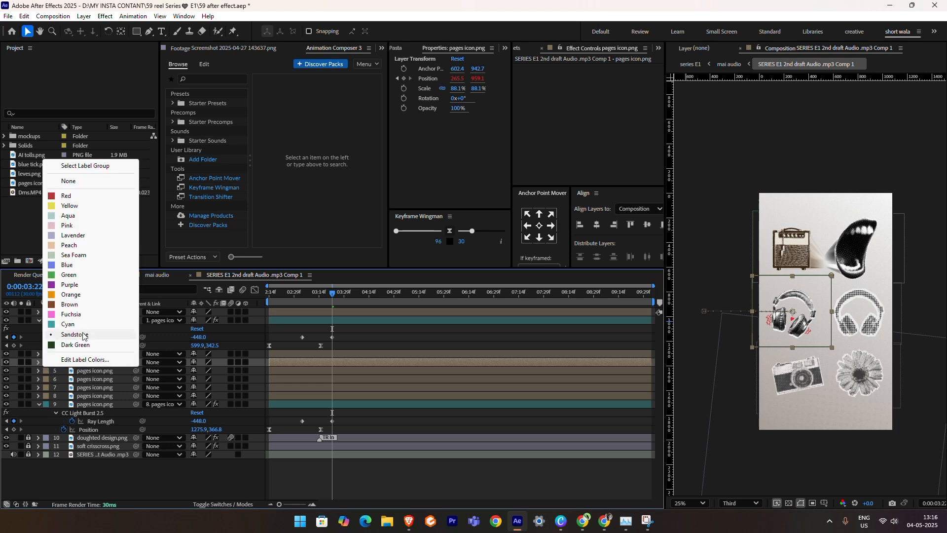
click(91, 320)
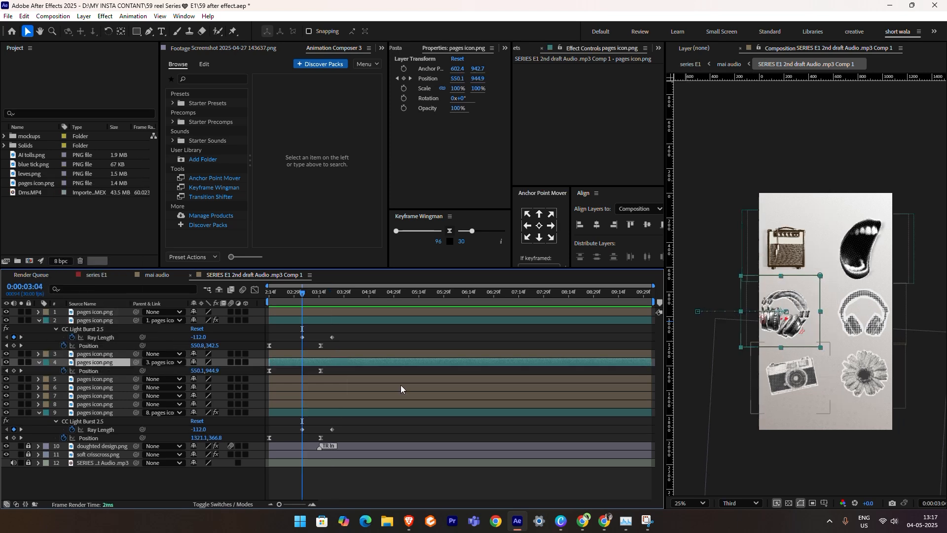
Paste the keyframed CC Light Burst 2.5 effect onto the lower red-marked headphones copy at 0:00:03:04.
key(ctrl+v)
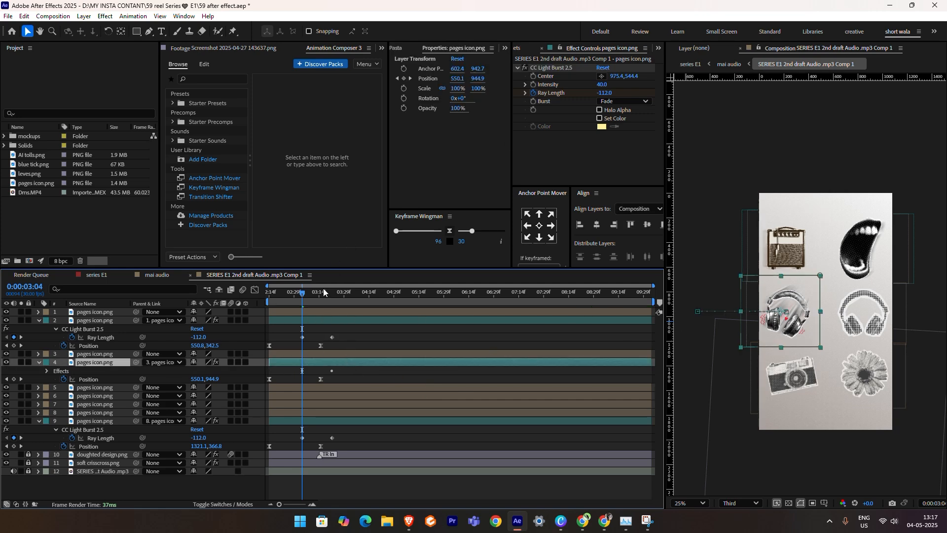
drag(323, 292, 331, 308)
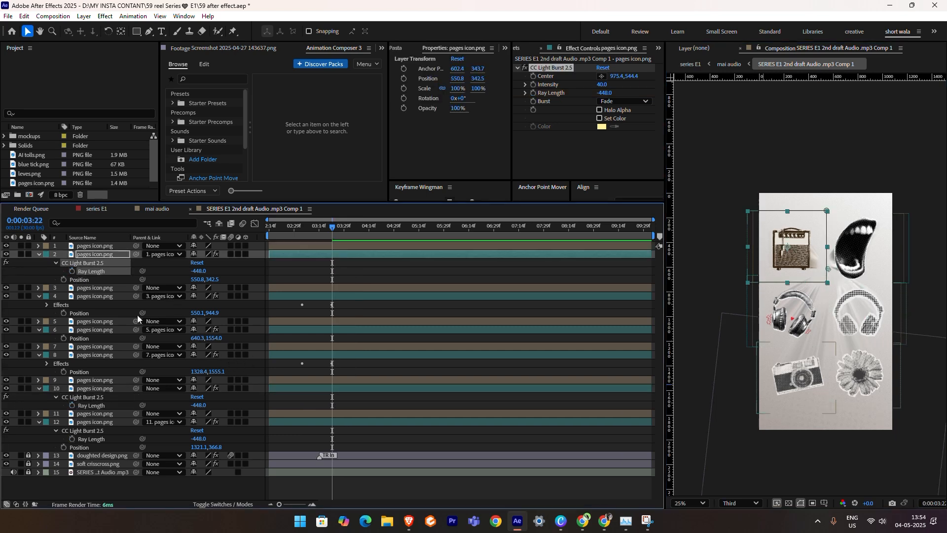
Select all six cyan-labelled icon copies and collapse their revealed properties in the timeline.
click(106, 296)
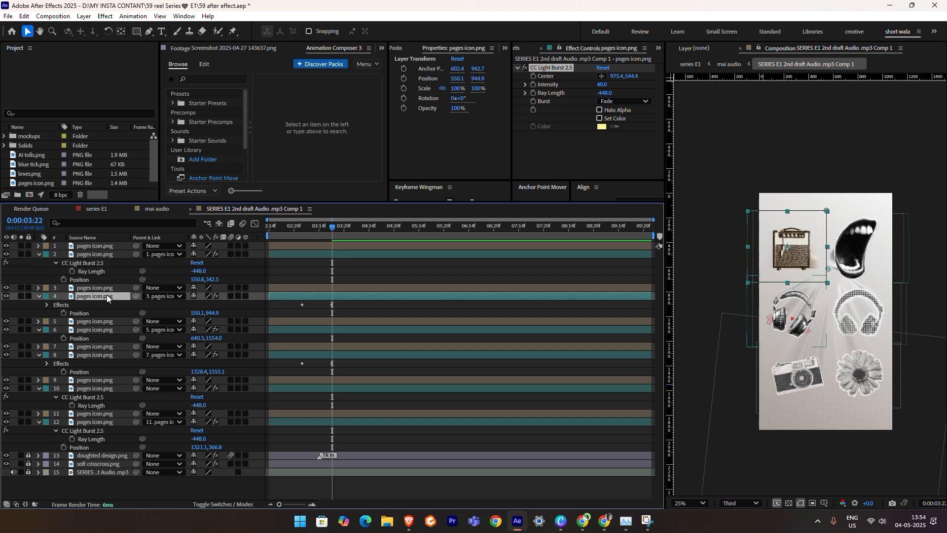
ctrl+click(93, 329)
ctrl+click(89, 355)
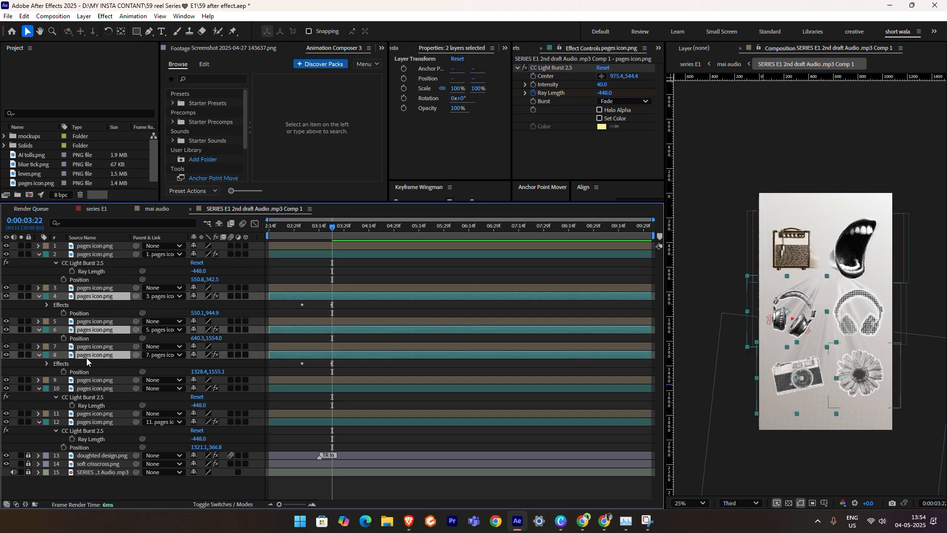
ctrl+click(96, 389)
ctrl+click(83, 423)
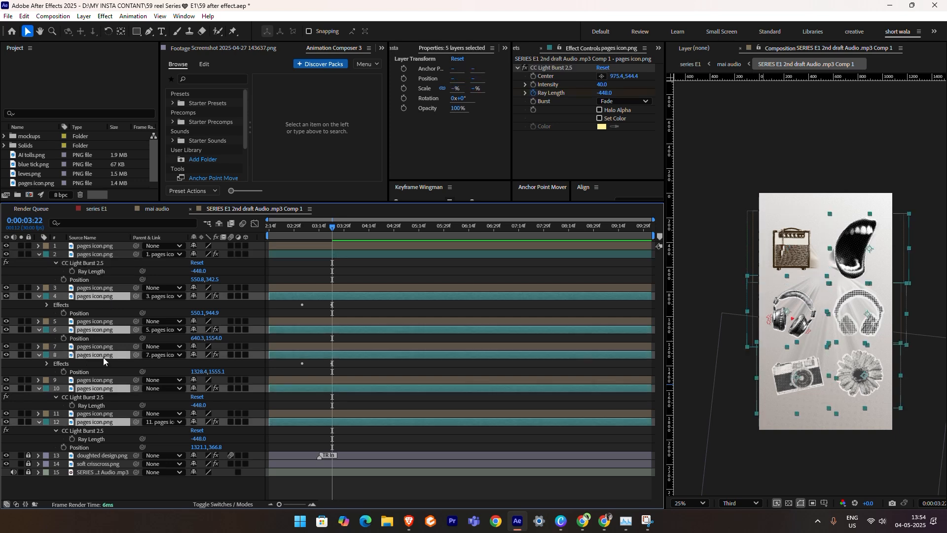
ctrl+click(87, 255)
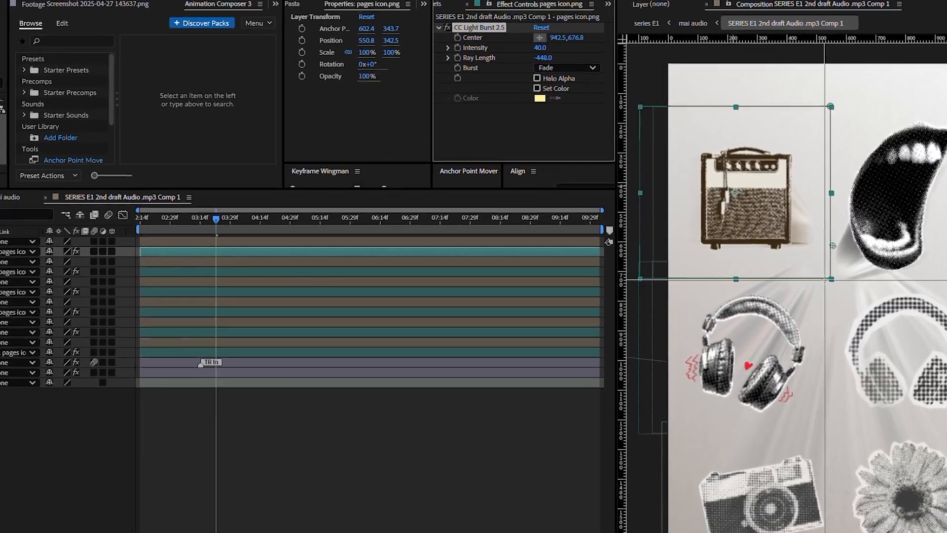
Move the light burst Center to about 1028.7, 758.4 on the amplifier copy and about 1028.1, 849.7 on the red-marked headphones copy.
click(826, 281)
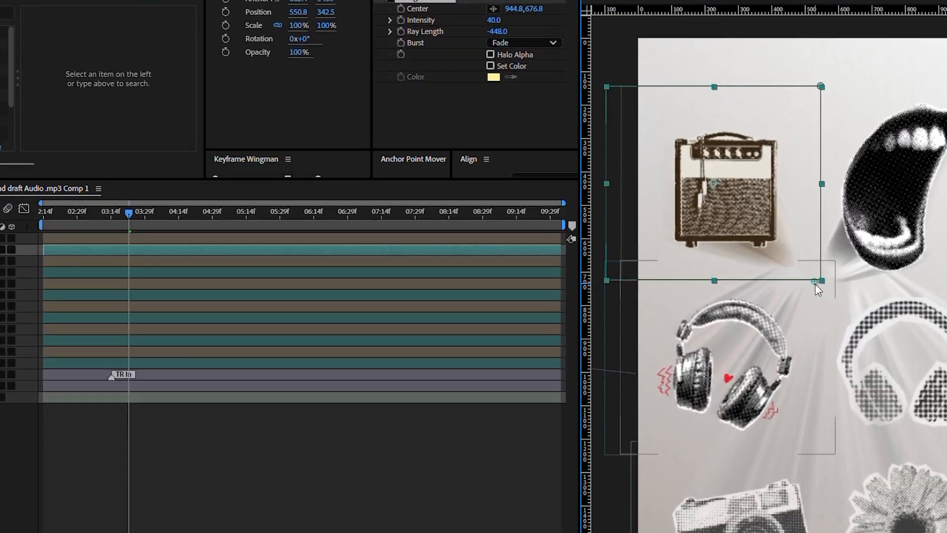
drag(828, 283, 846, 302)
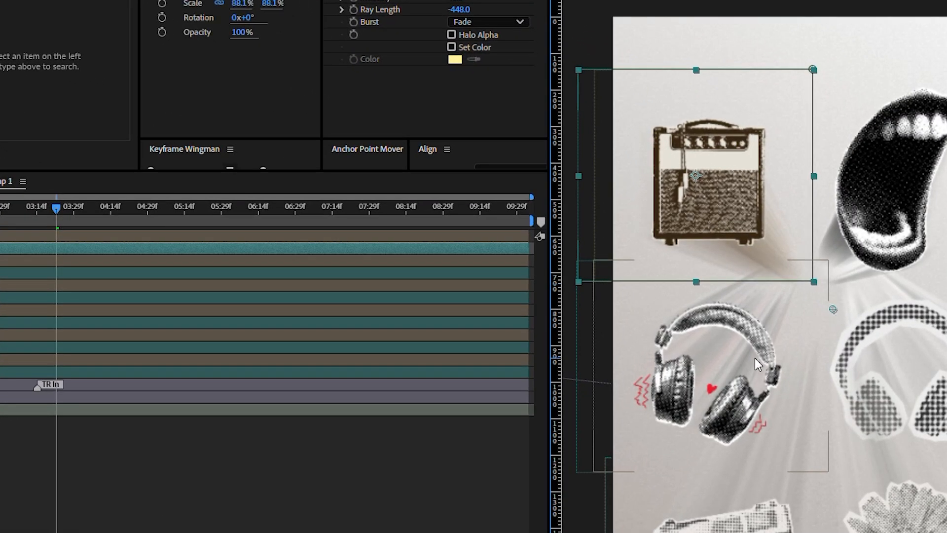
click(755, 357)
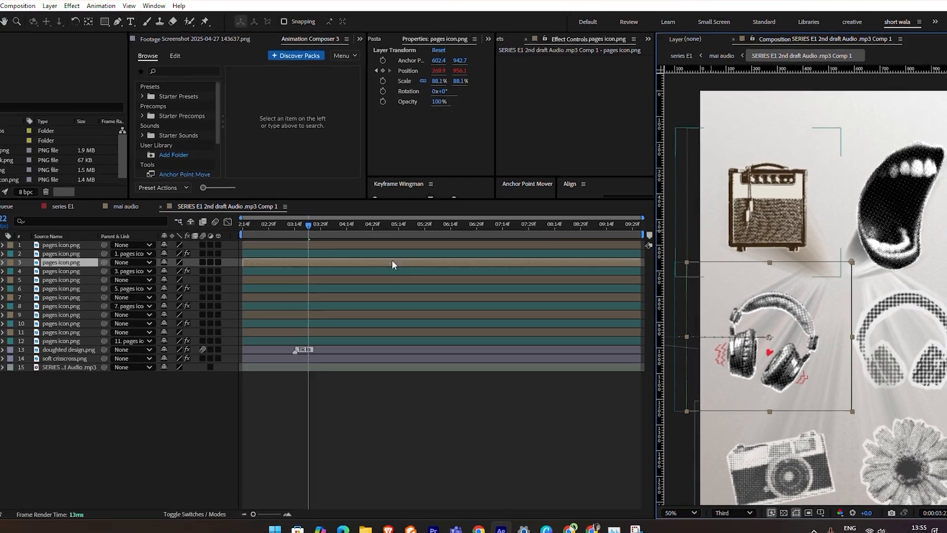
click(375, 271)
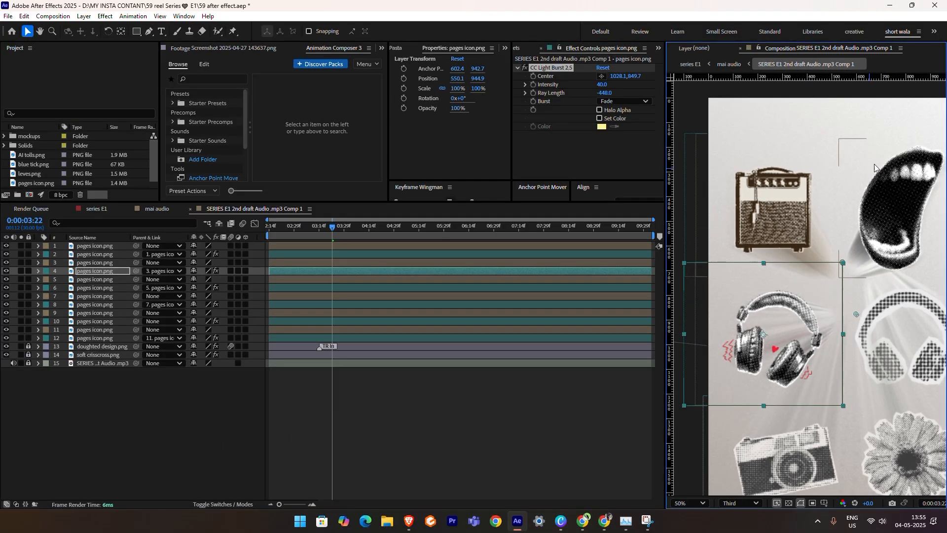
Place the dotted headphones copy's light burst Center just beyond the upper-left edge of those headphones, between the two icon columns.
scroll(802, 366, down, 1)
scroll(802, 366, up, 1)
click(741, 403)
click(873, 412)
click(901, 266)
click(612, 321)
click(602, 77)
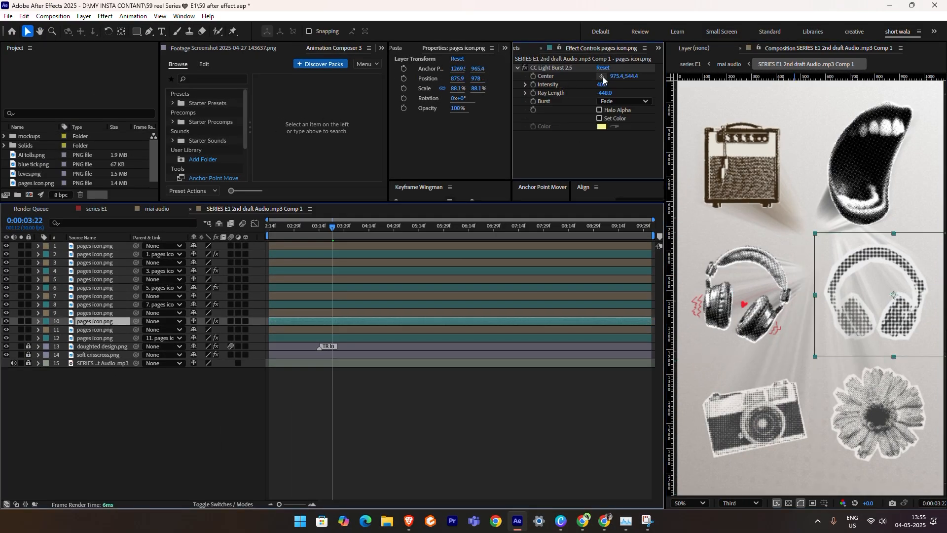
click(817, 250)
Place the camera copy's light burst Center at about 958.8, 773.9, above and to the right of the camera.
click(393, 287)
click(602, 77)
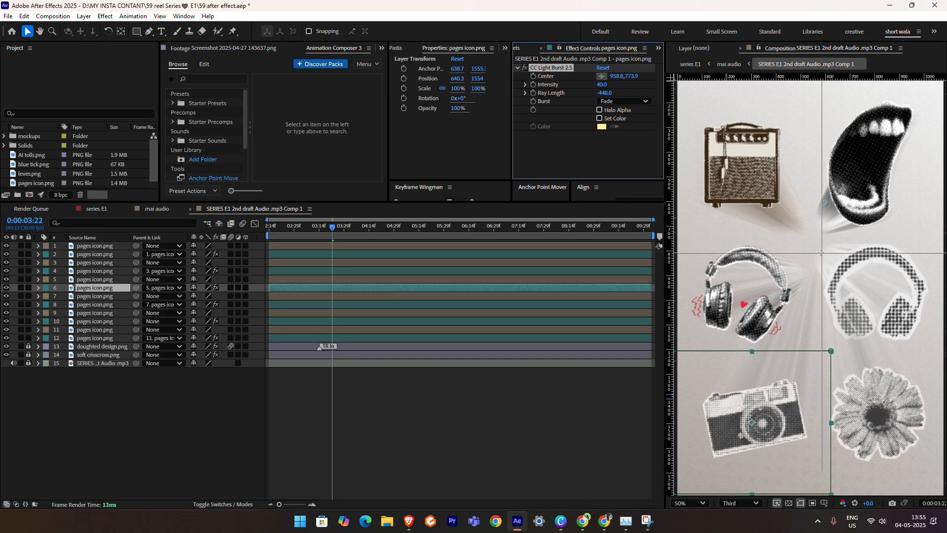
click(821, 253)
Set the flower copy's light burst Center X to about 746.4.
click(870, 411)
click(432, 304)
drag(613, 76, 519, 78)
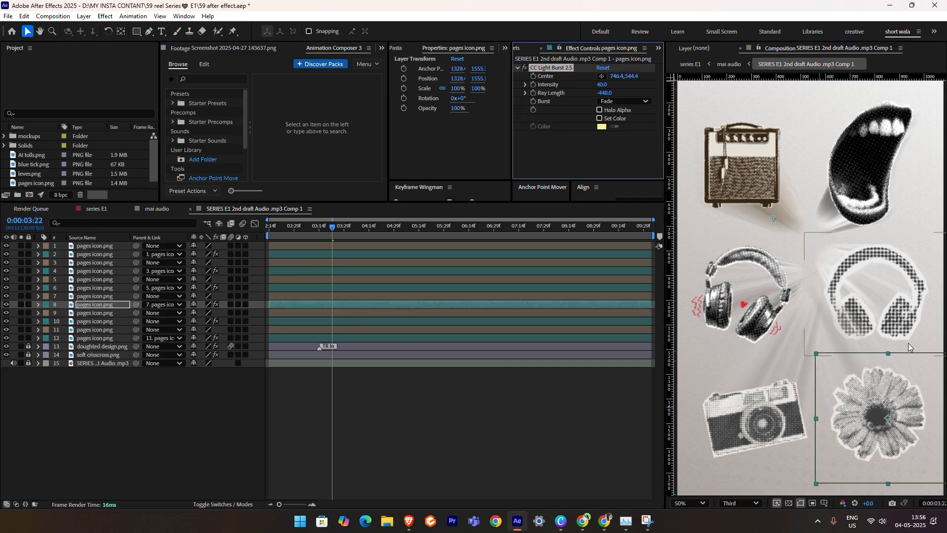
Parent the lower dotted headphones copy in layer 10 to the dotted headphones layer directly above it.
click(901, 308)
scroll(896, 348, down, 2)
drag(896, 351, 774, 377)
drag(94, 296, 90, 344)
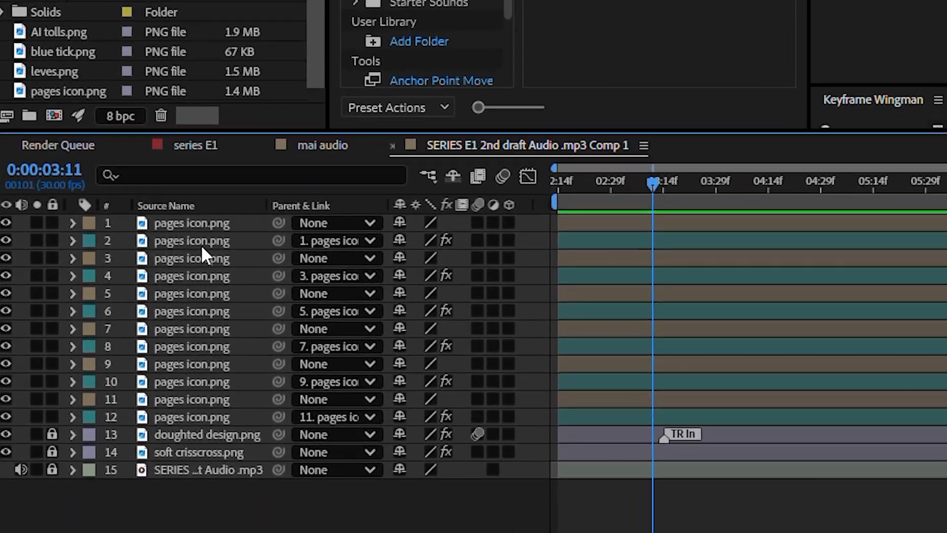
Check that each of the six cyan-labelled copies is parented to the icon layer directly above it.
click(121, 251)
ctrl+click(108, 271)
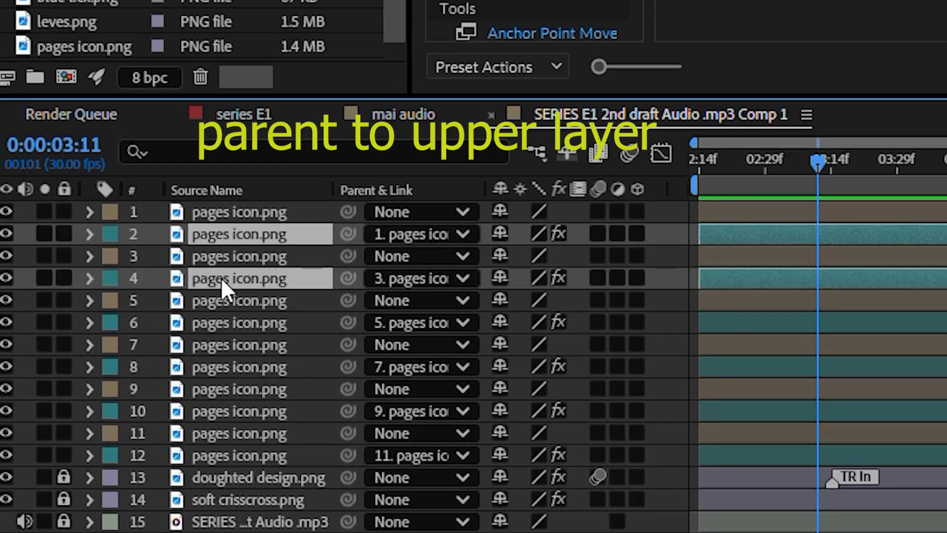
ctrl+click(212, 323)
ctrl+click(224, 365)
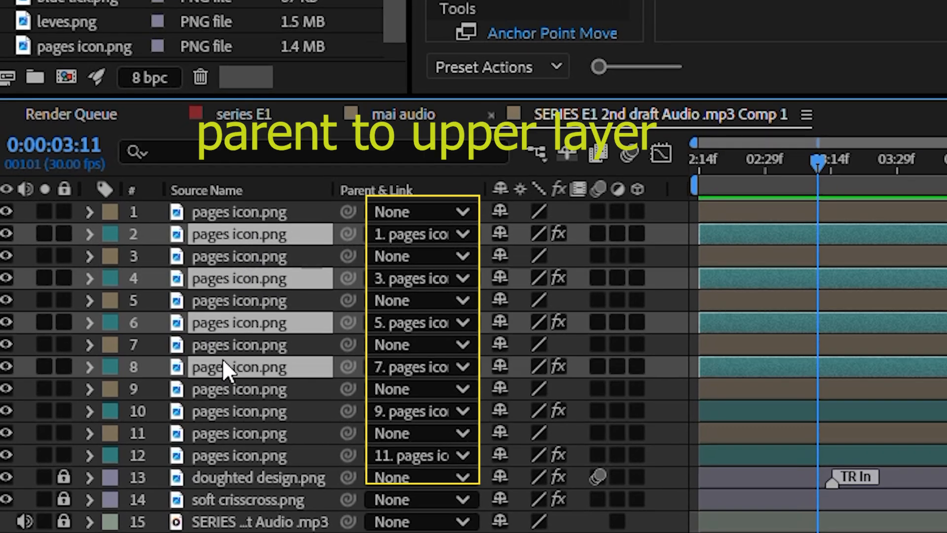
ctrl+click(230, 410)
ctrl+click(229, 447)
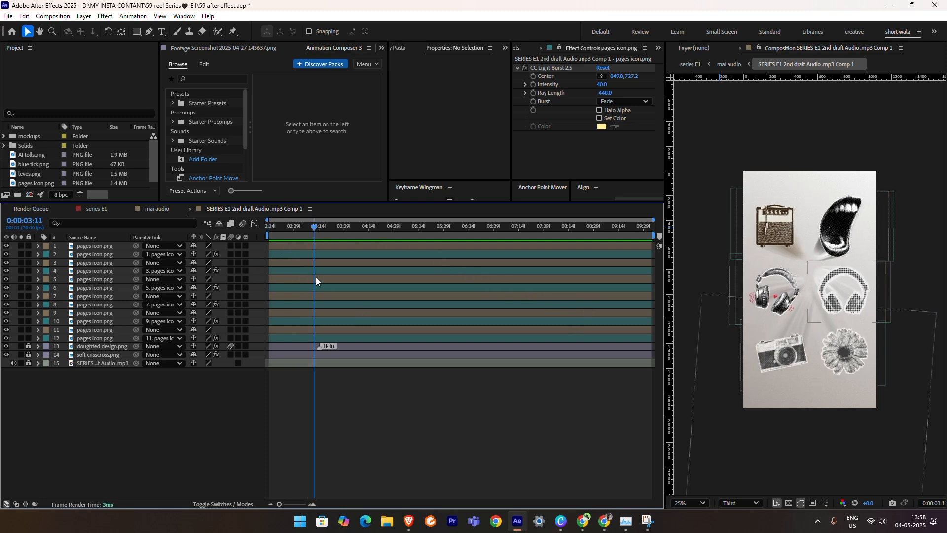
Apply the Gaussian Blur in-transition from the 2D starter presets to all six cyan-labelled icon copies and preview it.
click(98, 254)
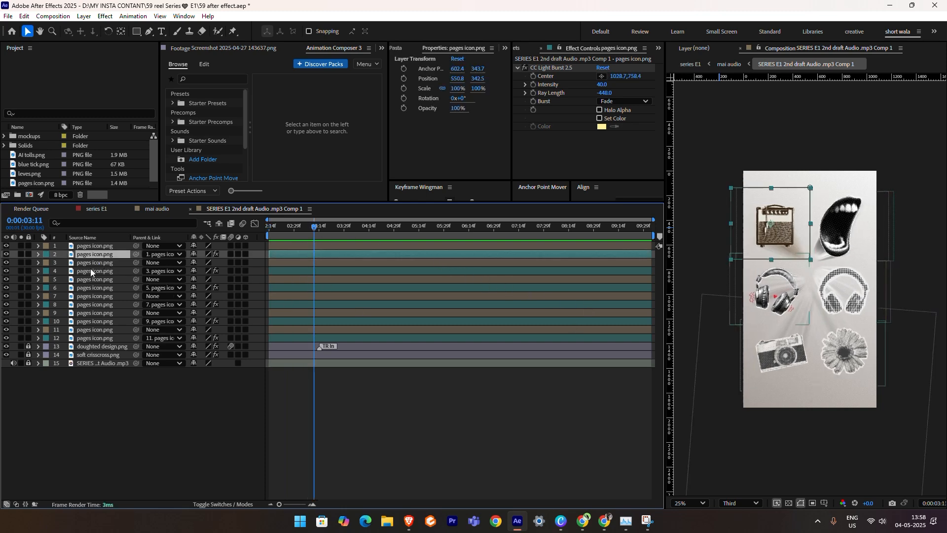
ctrl+click(92, 270)
ctrl+click(83, 288)
ctrl+click(90, 305)
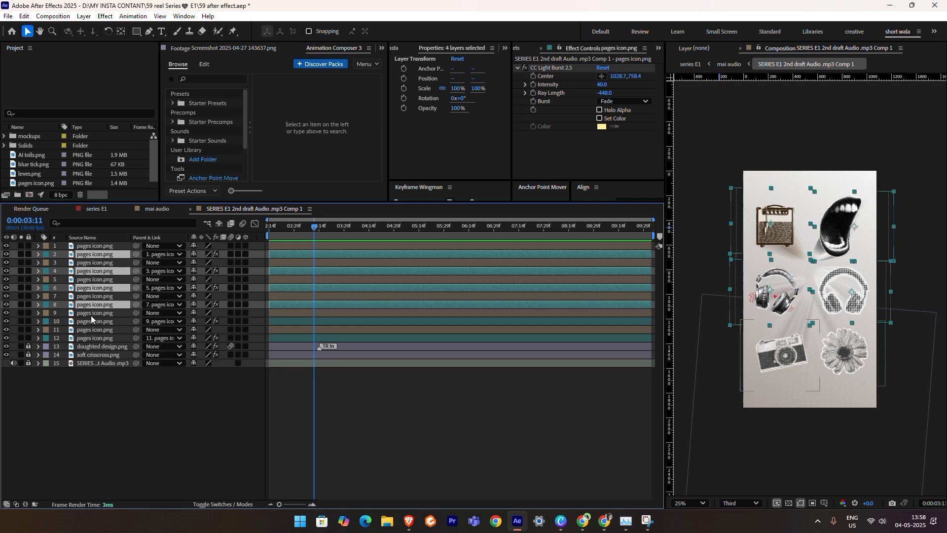
ctrl+click(90, 321)
ctrl+click(90, 338)
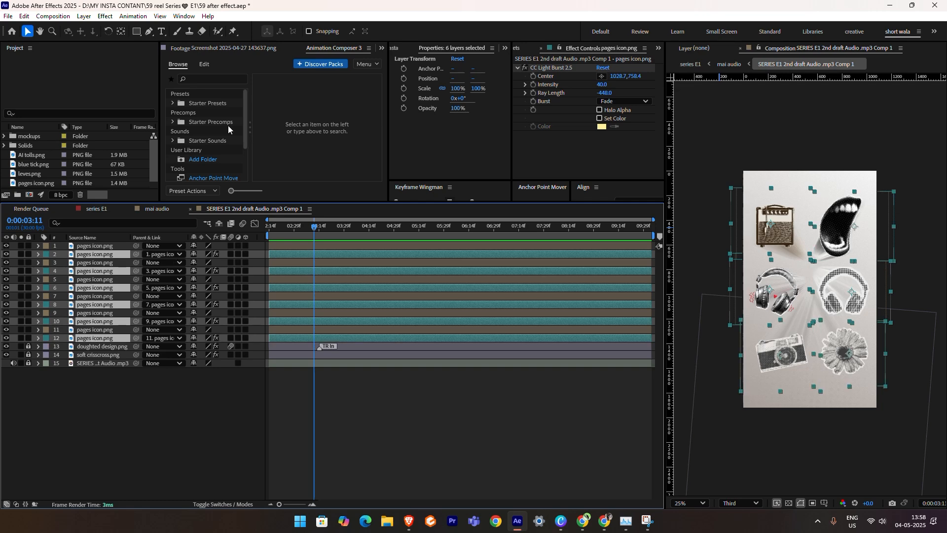
click(204, 104)
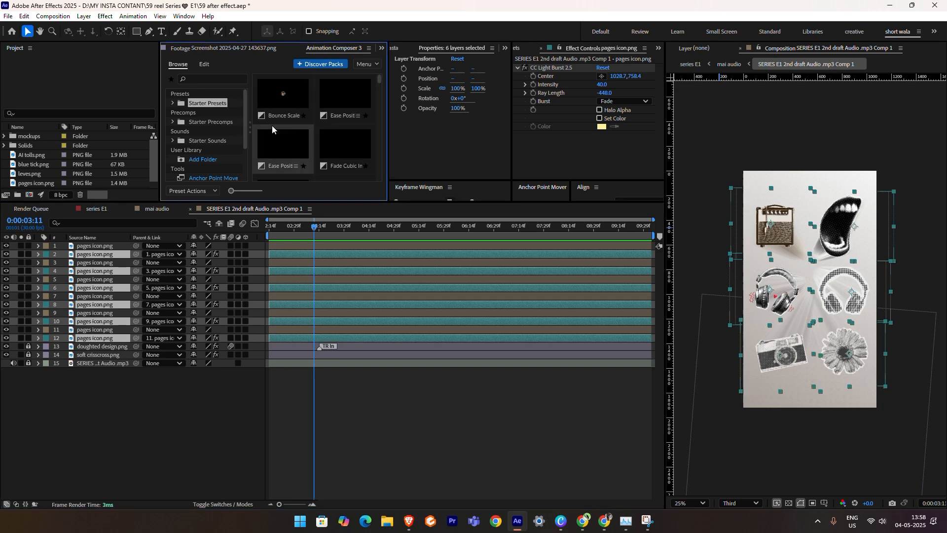
click(283, 152)
click(289, 194)
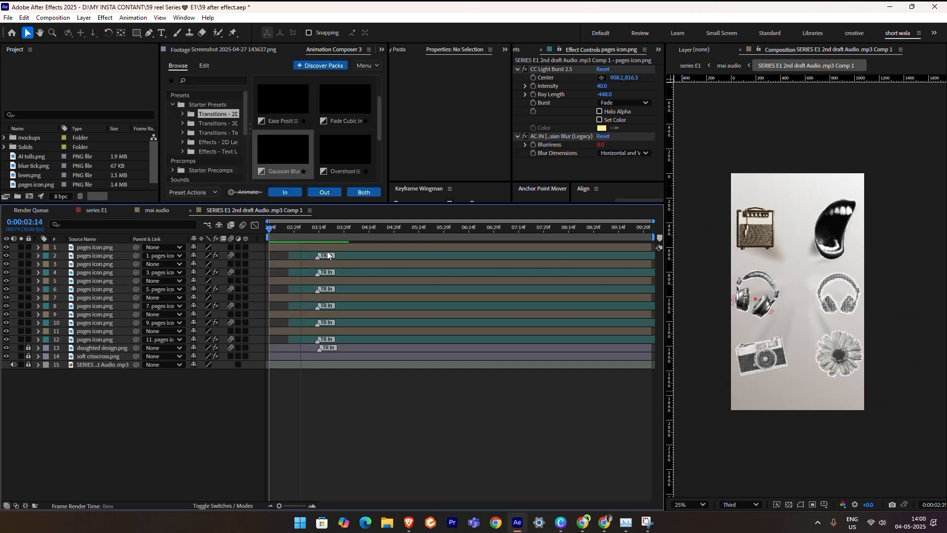
key(space)
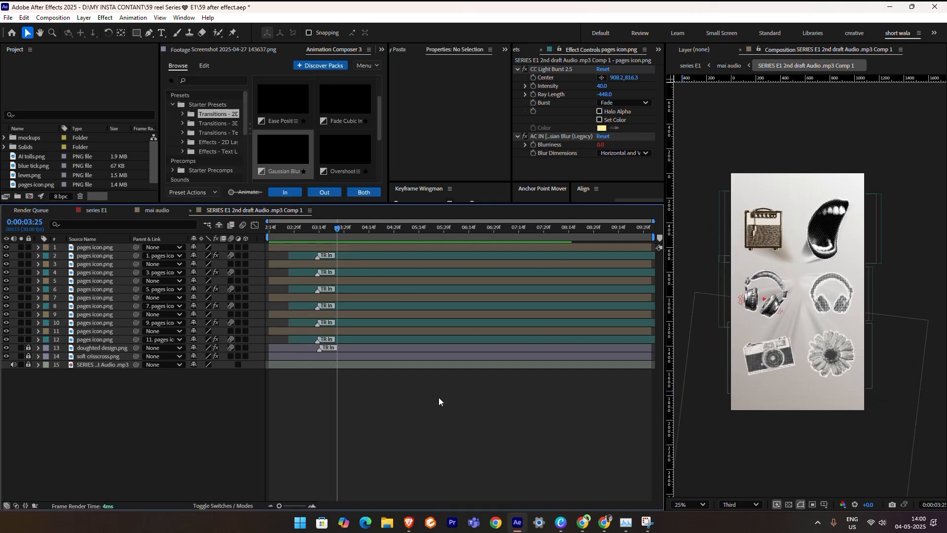
Add the vertical text "s f x" between the two columns of icons and enlarge it.
click(162, 33)
click(788, 273)
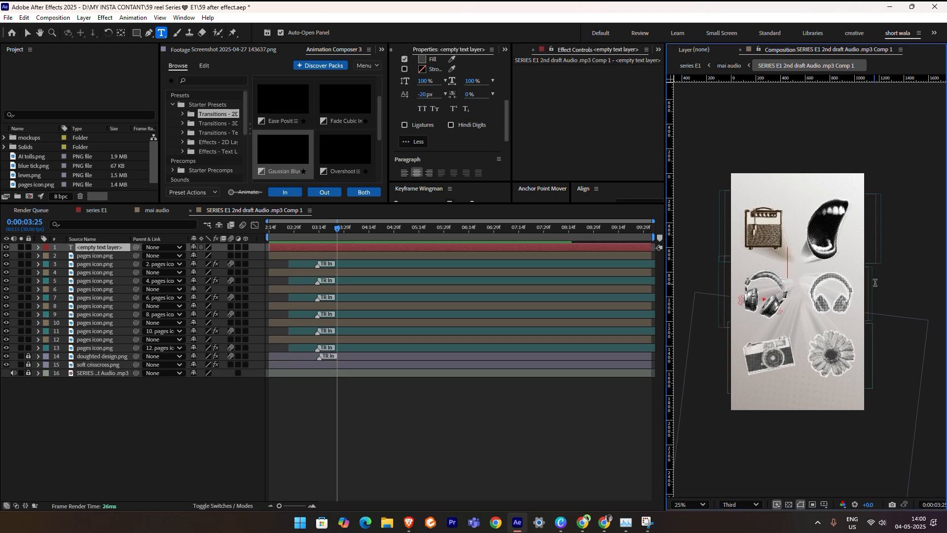
text(s)
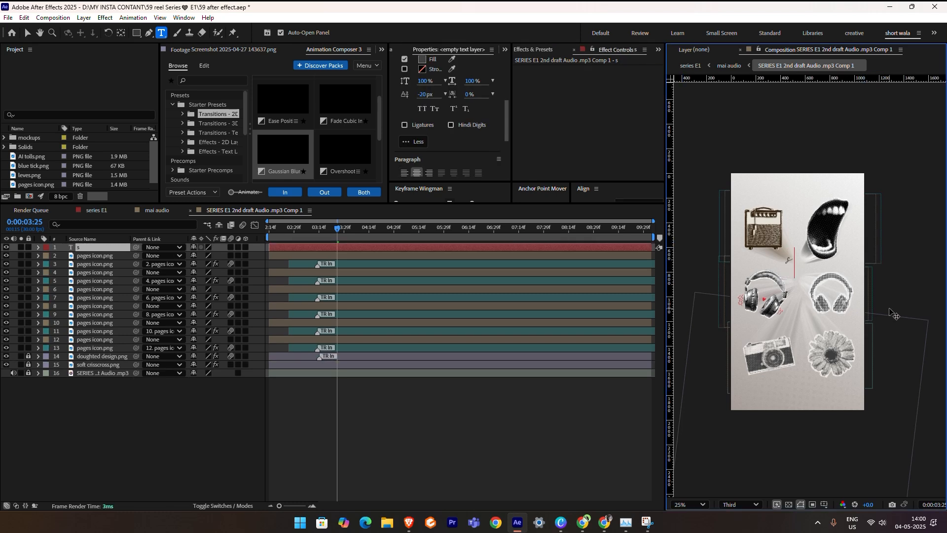
text( f x)
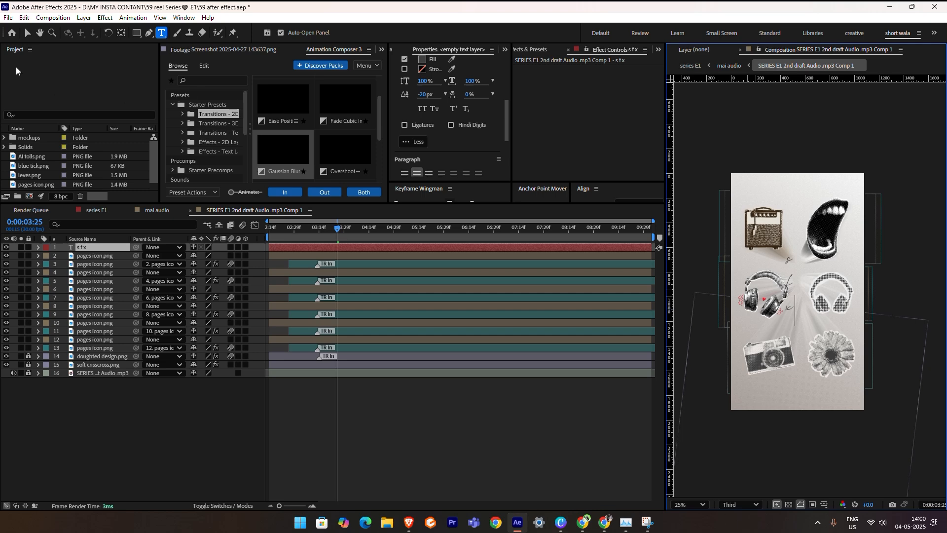
click(27, 33)
scroll(802, 277, up, 2)
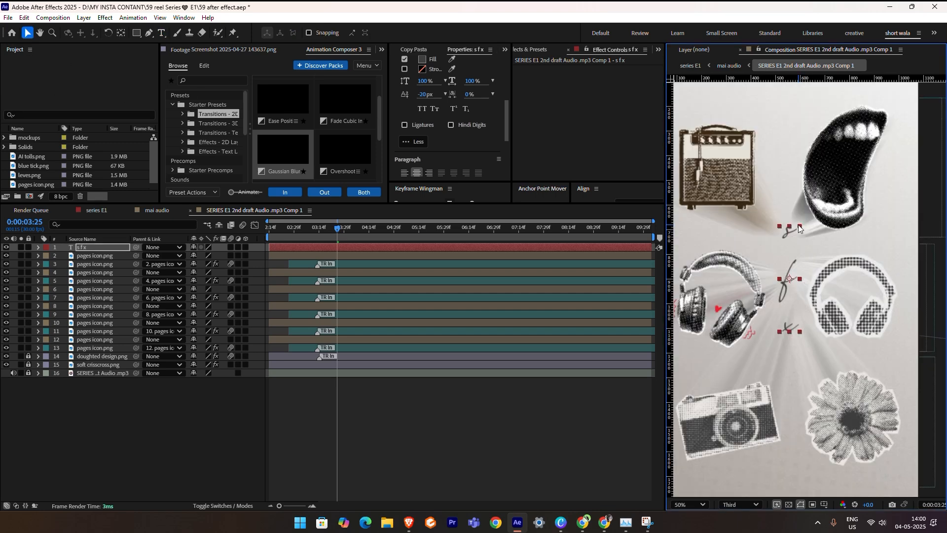
drag(799, 225, 802, 223)
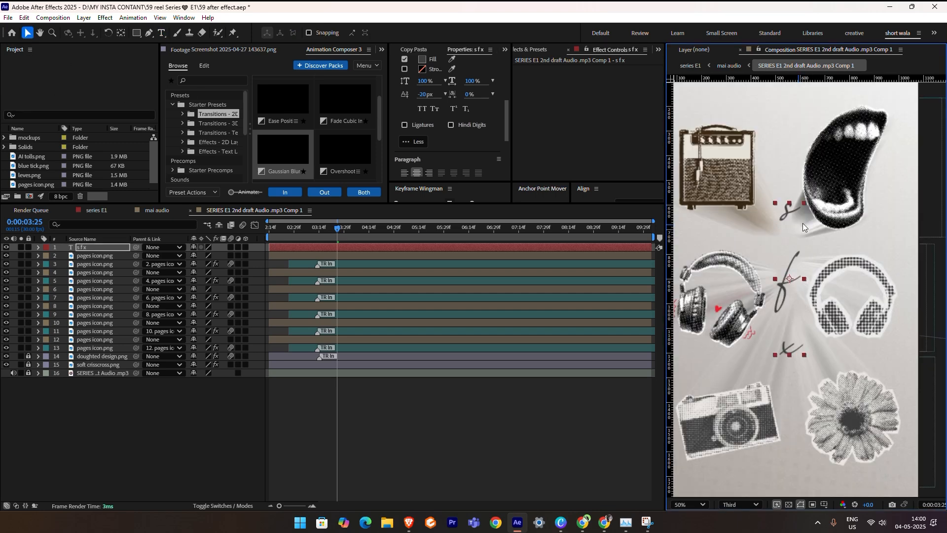
Set the s f x text's font to Neug Asia Demo and adjust its leading.
click(544, 50)
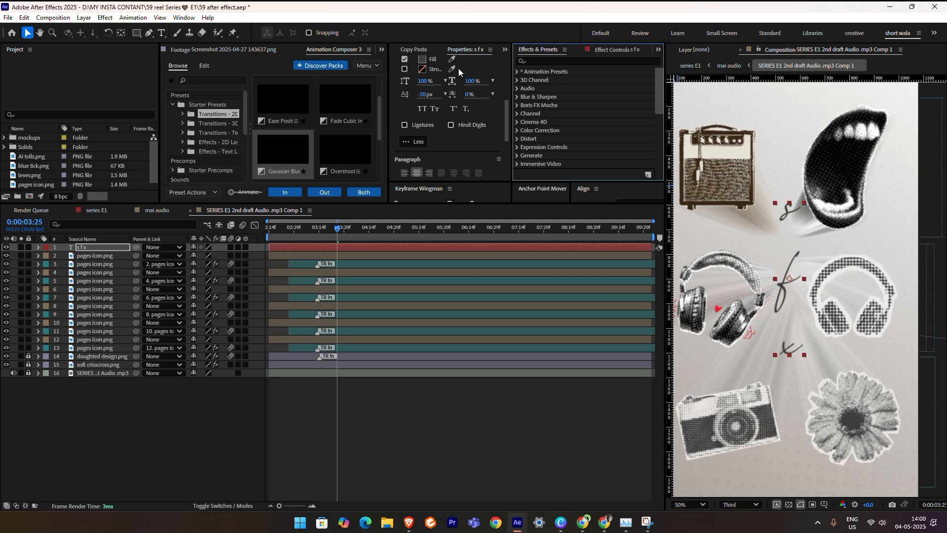
scroll(461, 72, up, 3)
click(430, 72)
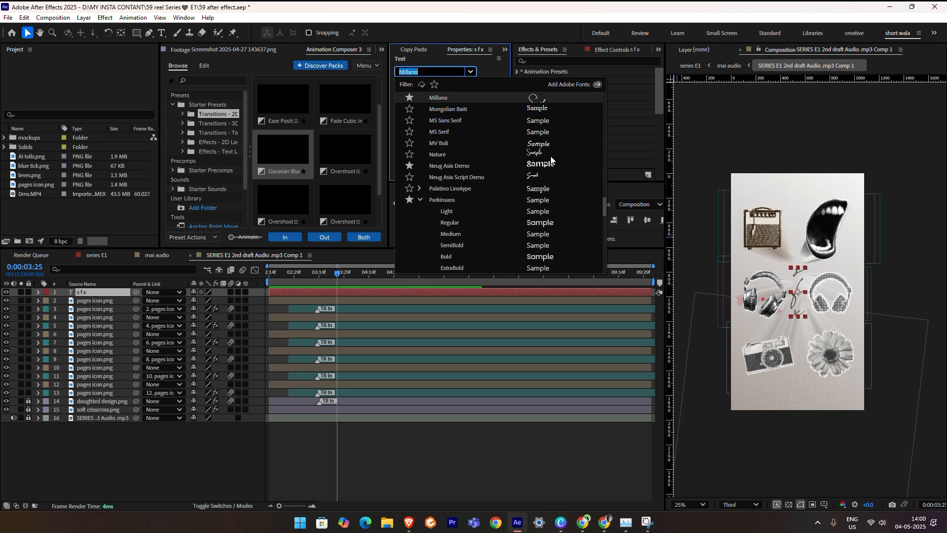
click(552, 166)
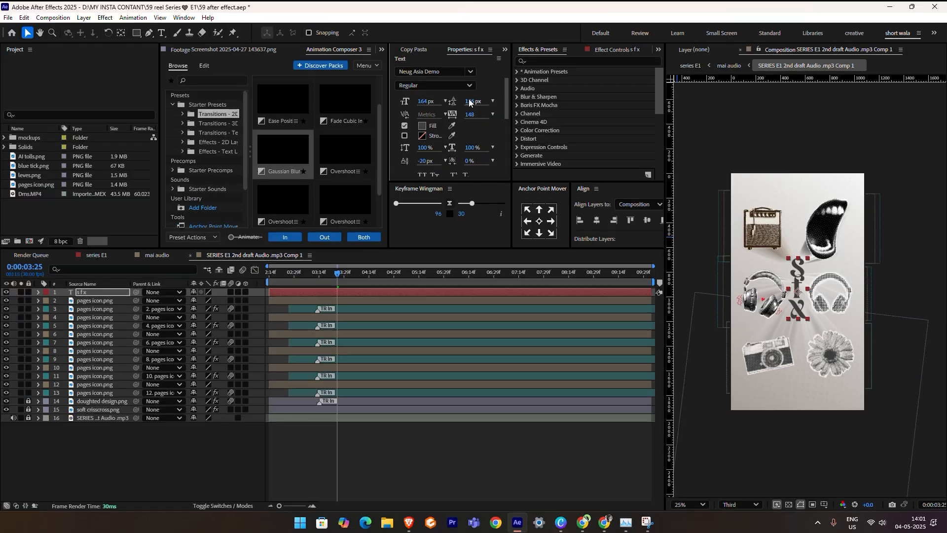
mouse_move(469, 101)
mouse_down()
mouse_move(491, 98)
mouse_move(483, 97)
mouse_up()
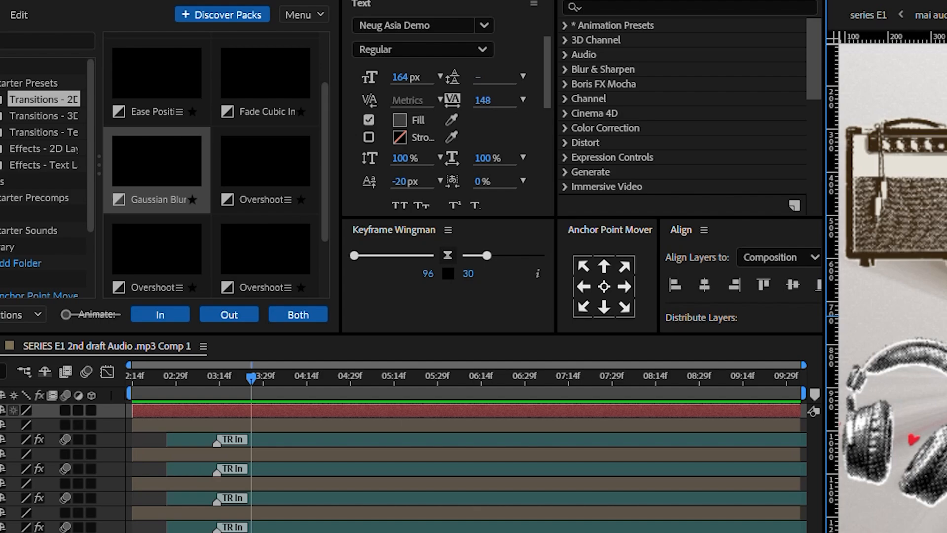
Give the s f x text a 6.5 px cream stroke (RGB 255, 247, 235) set to Fill Over Stroke.
click(405, 136)
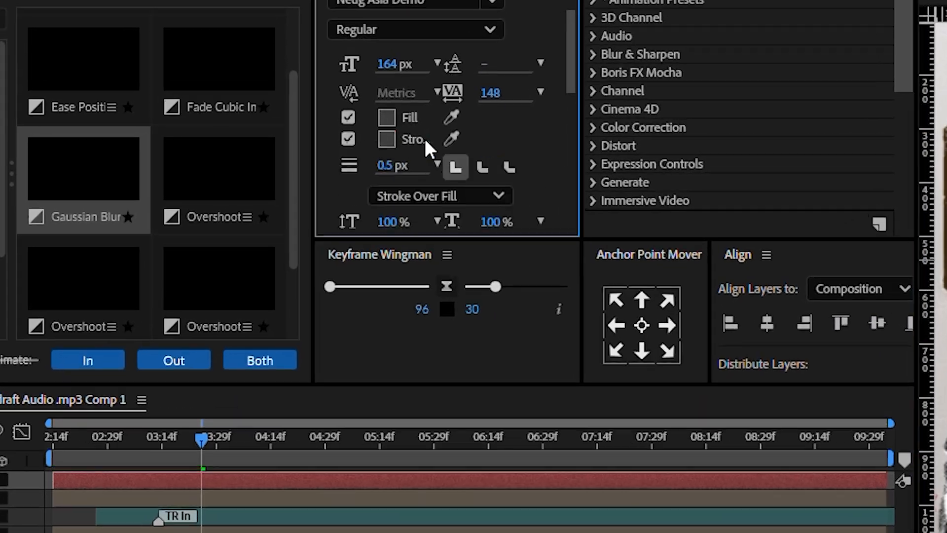
drag(392, 166, 413, 171)
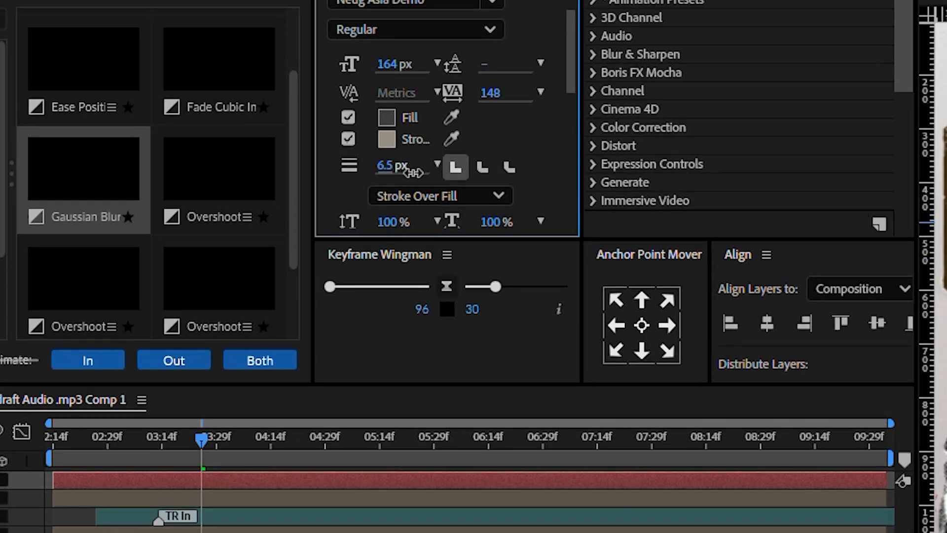
click(439, 196)
click(444, 238)
click(387, 140)
drag(408, 444, 275, 211)
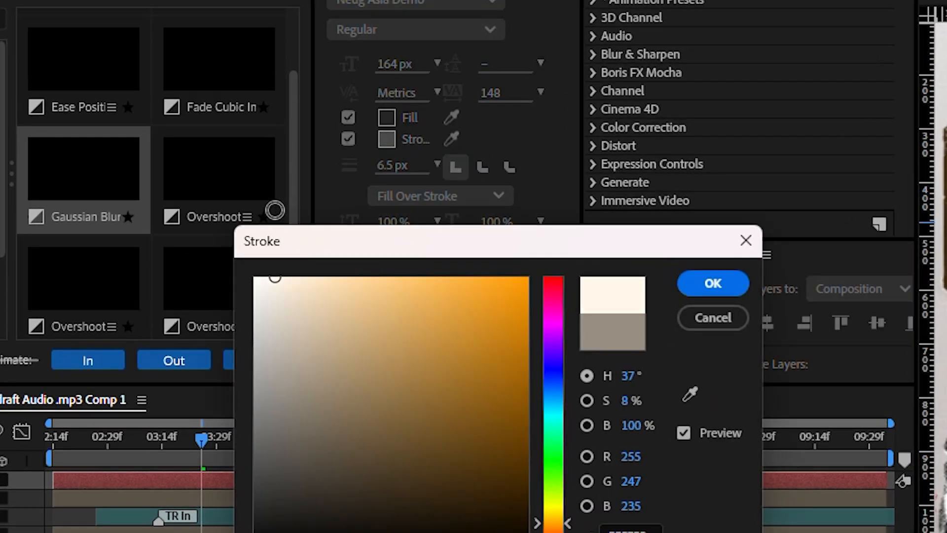
click(712, 283)
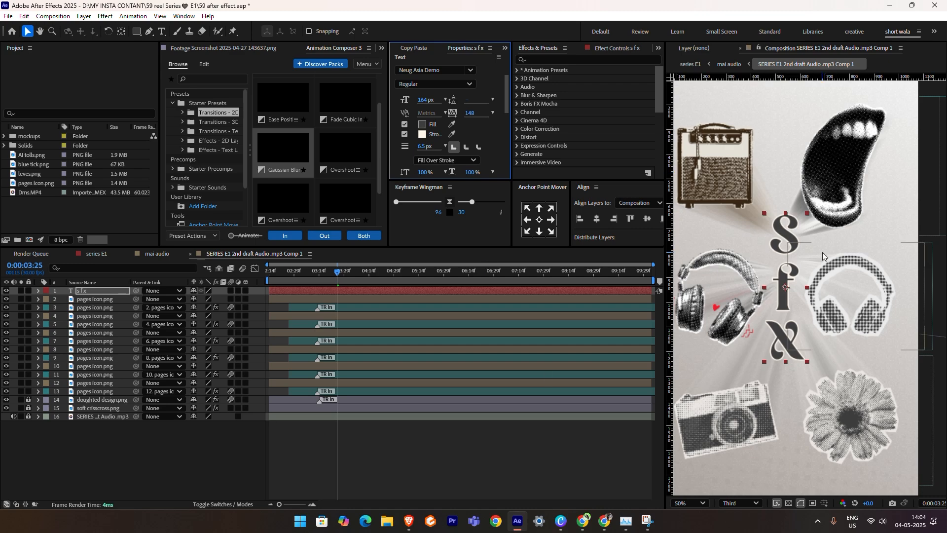
scroll(822, 253, down, 1)
click(834, 117)
scroll(827, 273, up, 1)
scroll(827, 278, down, 1)
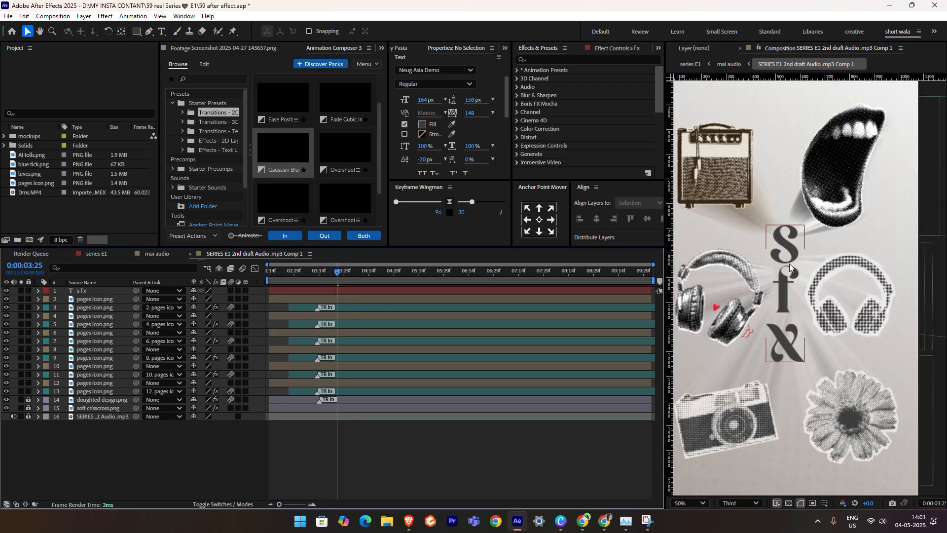
Apply the Fade Characters Separately text transition, From Start, as an in-animation on the s f x layer.
click(789, 263)
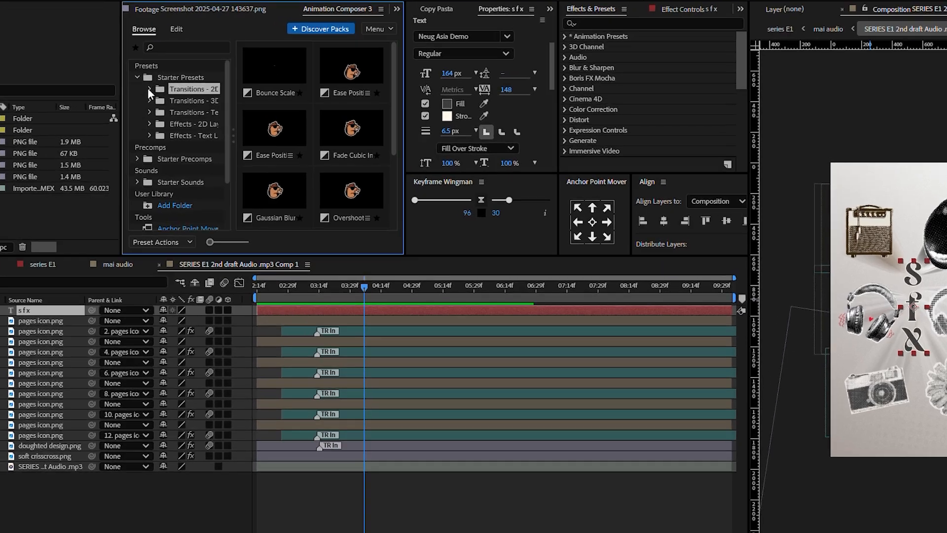
click(137, 77)
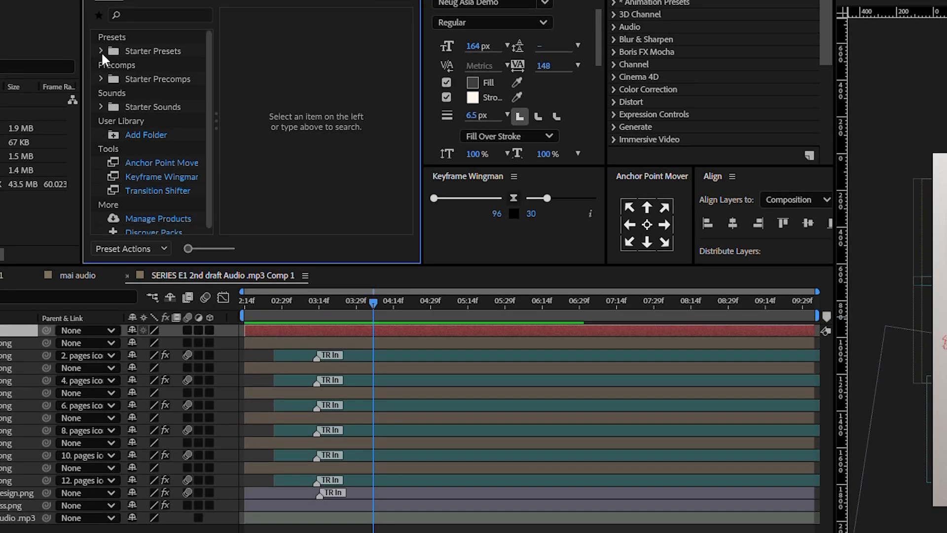
click(101, 51)
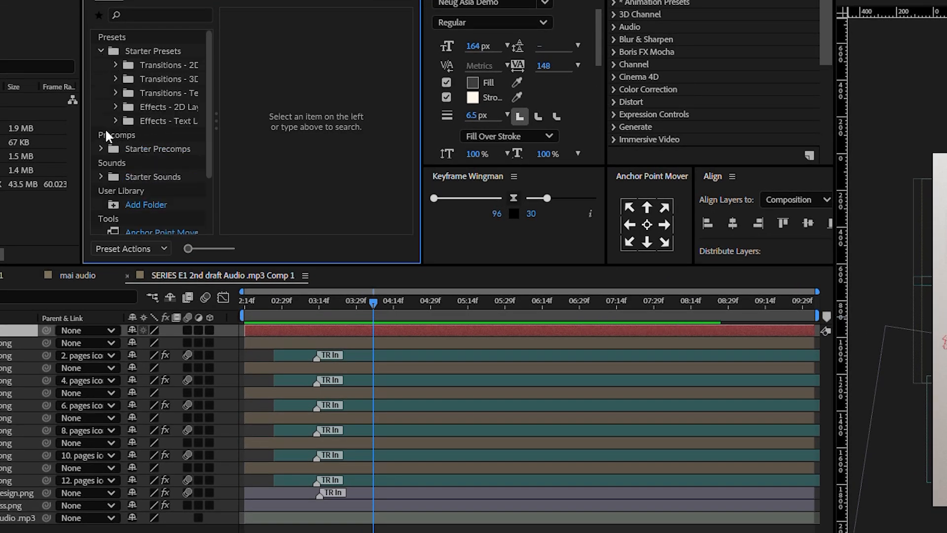
click(168, 93)
click(283, 42)
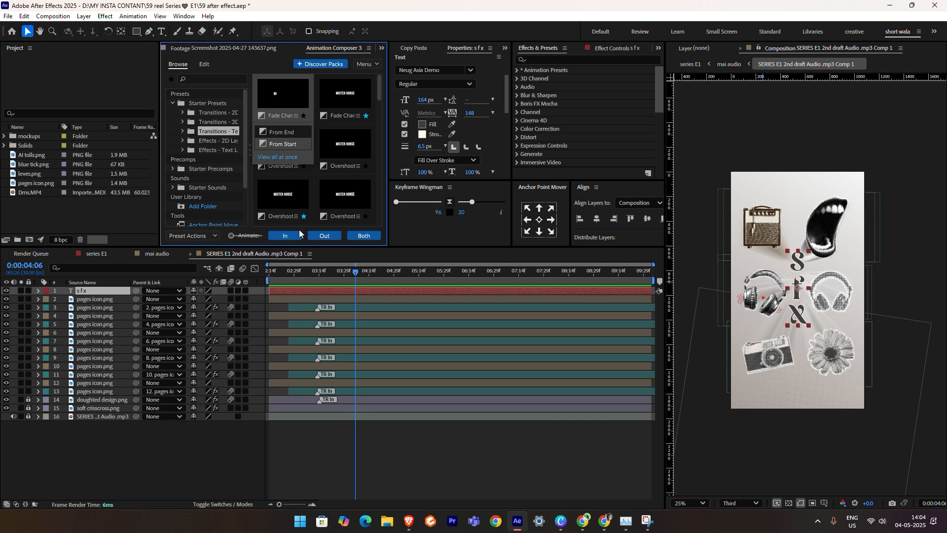
click(287, 237)
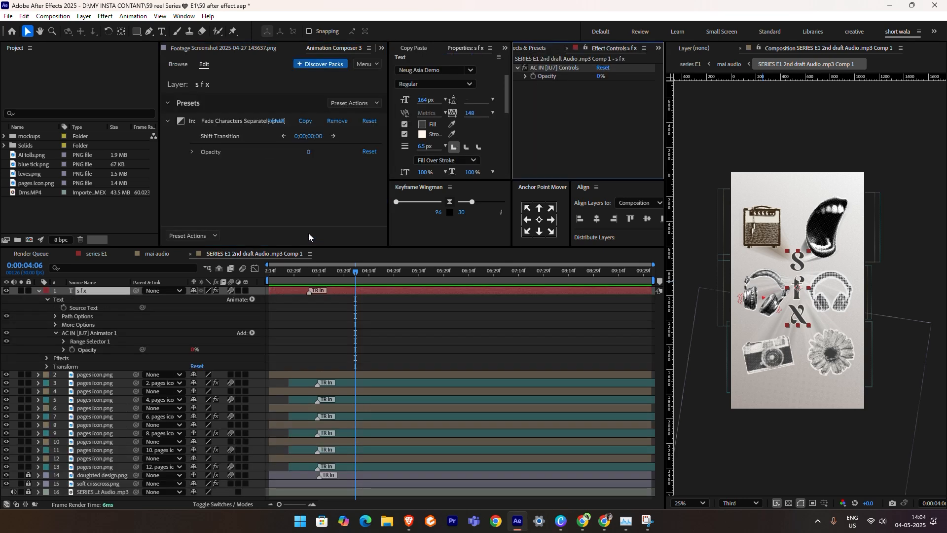
Move the s f x layer's transition-in marker to about 0:00:04:11 and preview the character fade.
mouse_move(311, 293)
mouse_down()
mouse_move(365, 293)
mouse_move(310, 283)
mouse_move(265, 292)
mouse_move(364, 292)
mouse_move(250, 291)
mouse_up()
key(ctrl+z)
key(space)
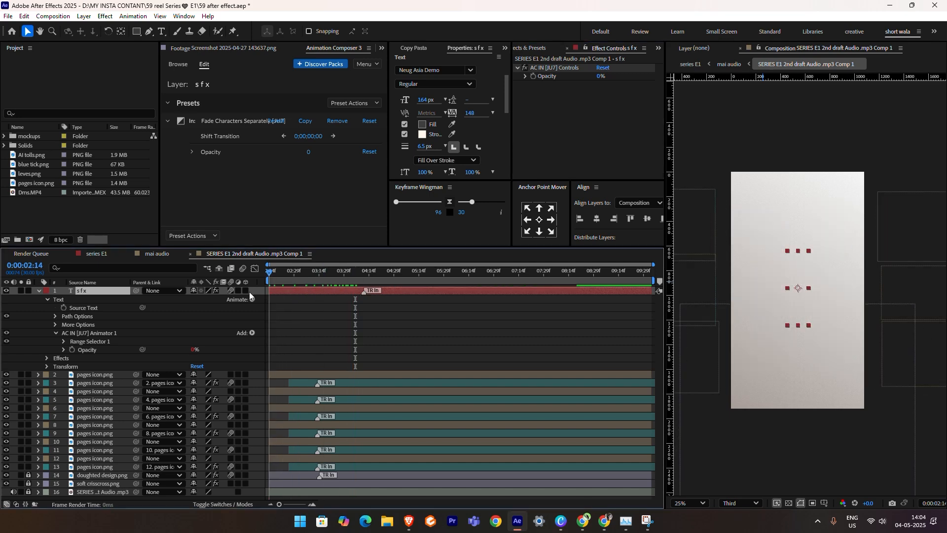
key(space)
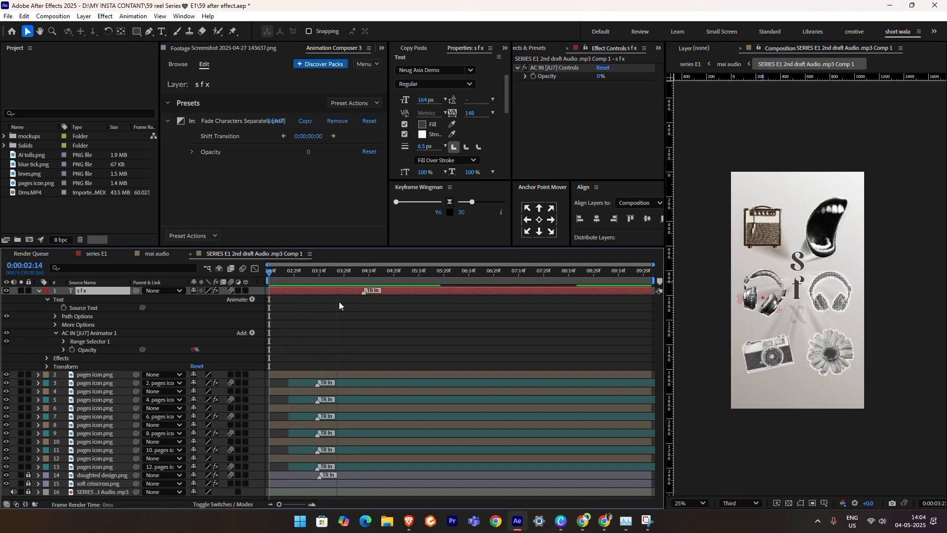
key(space)
Shift the s f x layer's start to about 0:00:03:12 and preview the timing against the icons.
mouse_move(314, 291)
mouse_down()
mouse_move(299, 294)
mouse_move(326, 288)
mouse_move(291, 291)
mouse_up()
key(space)
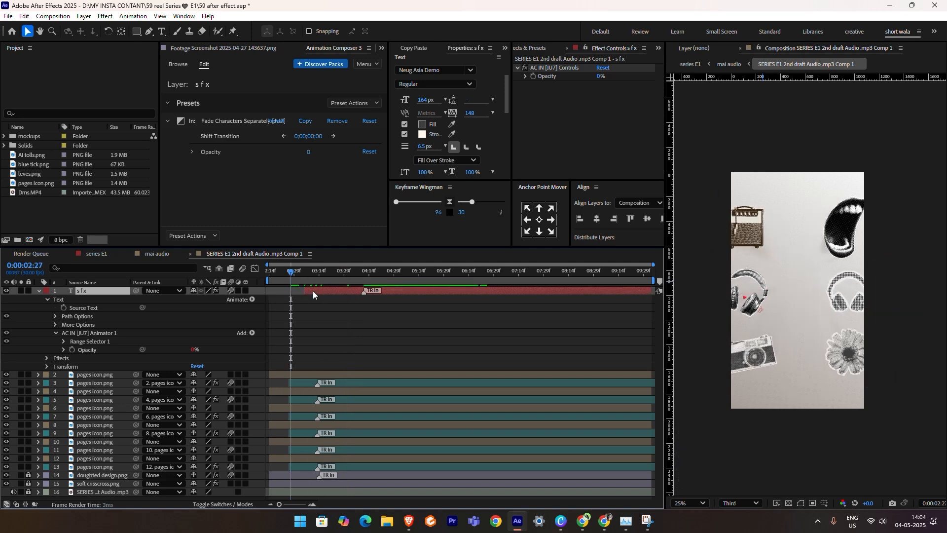
key(space)
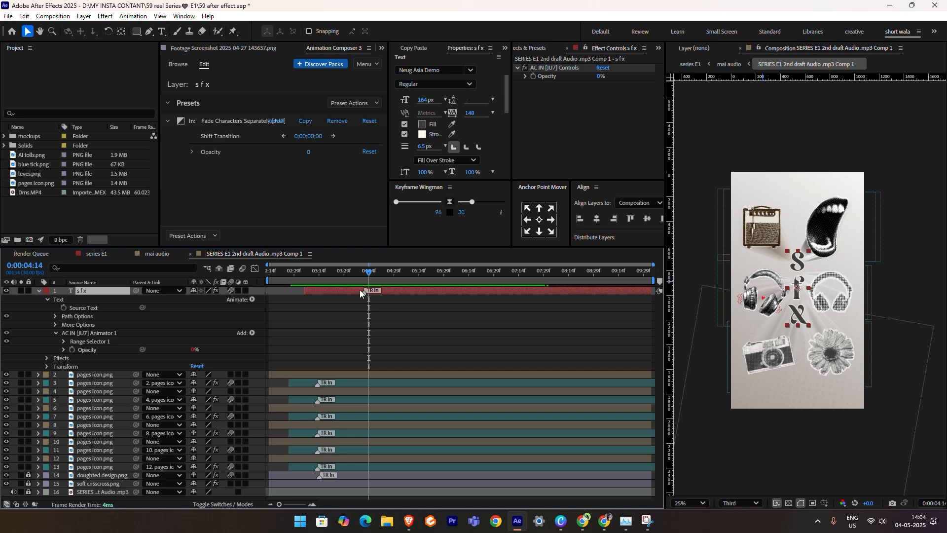
drag(350, 289, 321, 296)
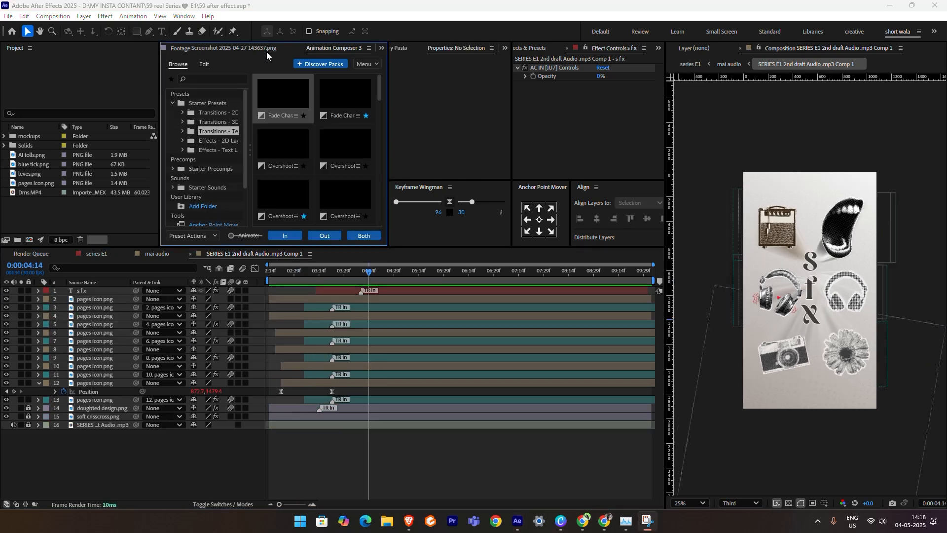
Add a null object above all layers and give it a yellow label.
click(344, 452)
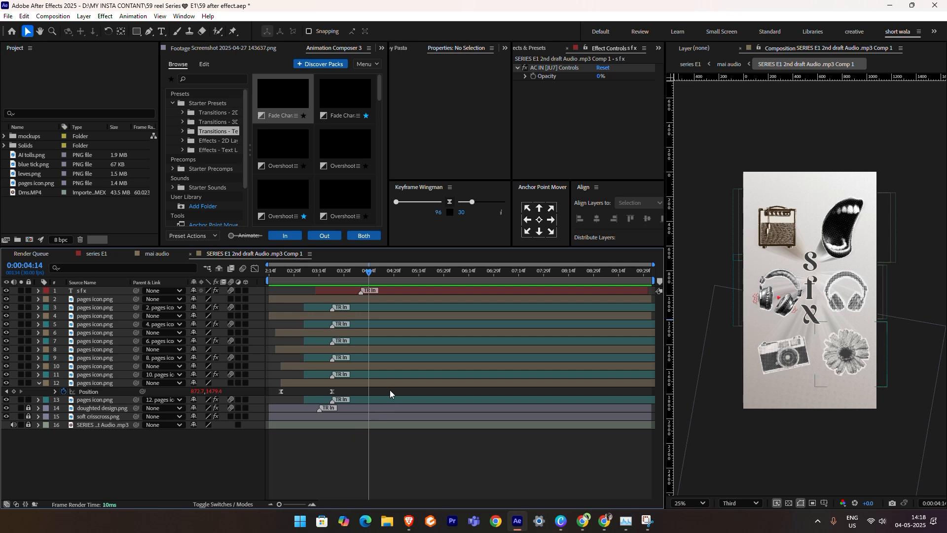
key(ctrl+alt+shift+y)
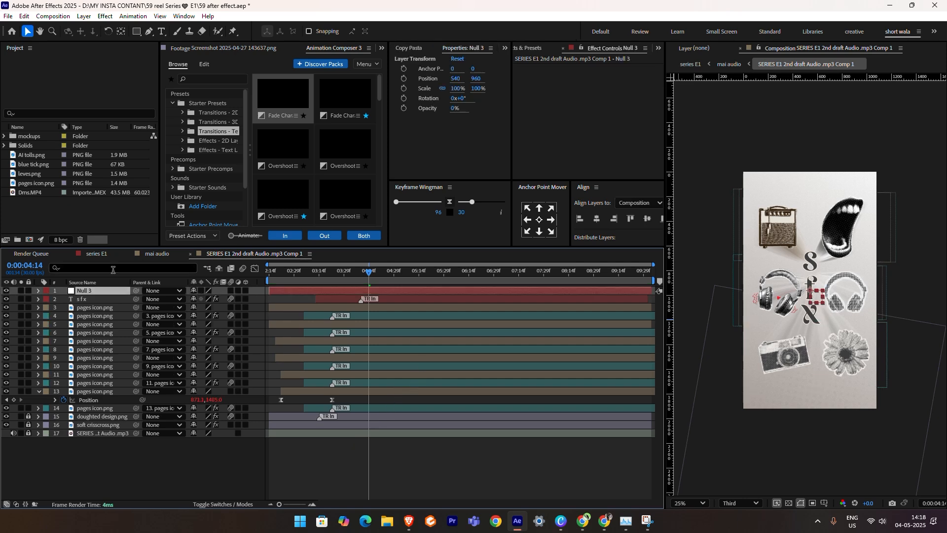
click(47, 291)
click(70, 342)
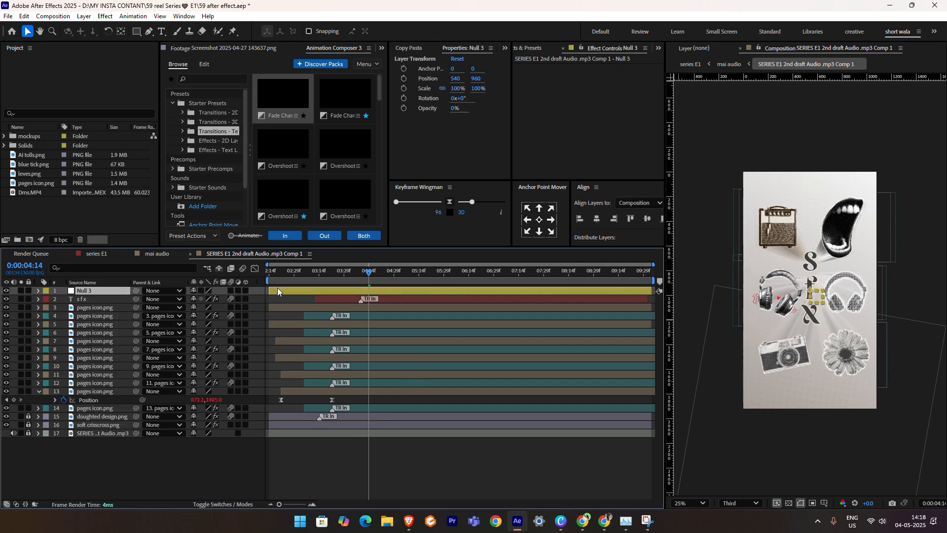
Parent the six original pages icon layers and the s f x text layer to Null 3.
click(101, 393)
ctrl+click(90, 377)
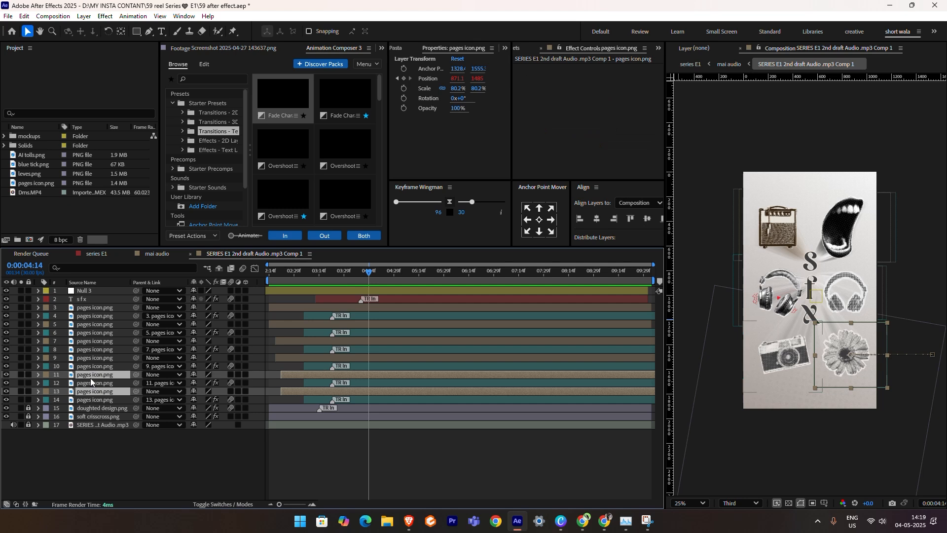
ctrl+click(83, 360)
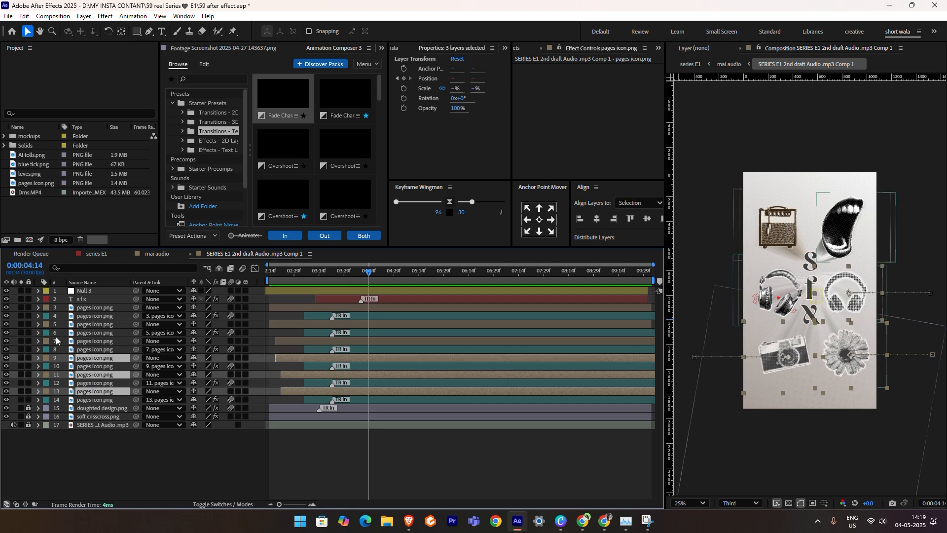
ctrl+click(83, 343)
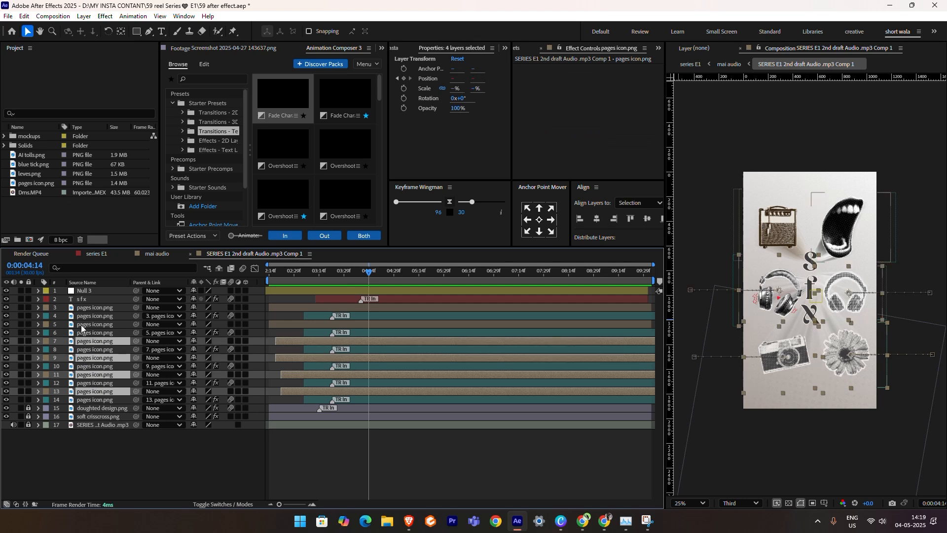
ctrl+click(82, 324)
ctrl+click(93, 307)
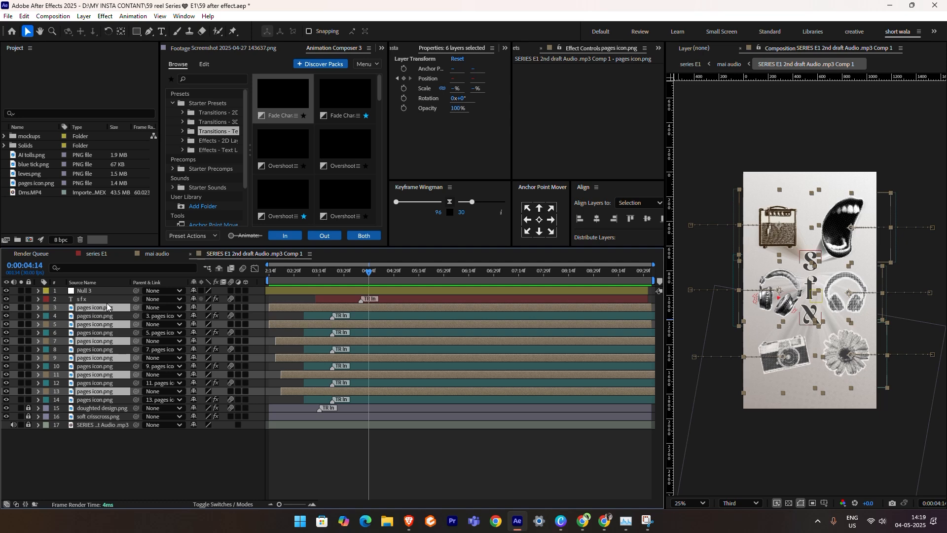
ctrl+click(102, 300)
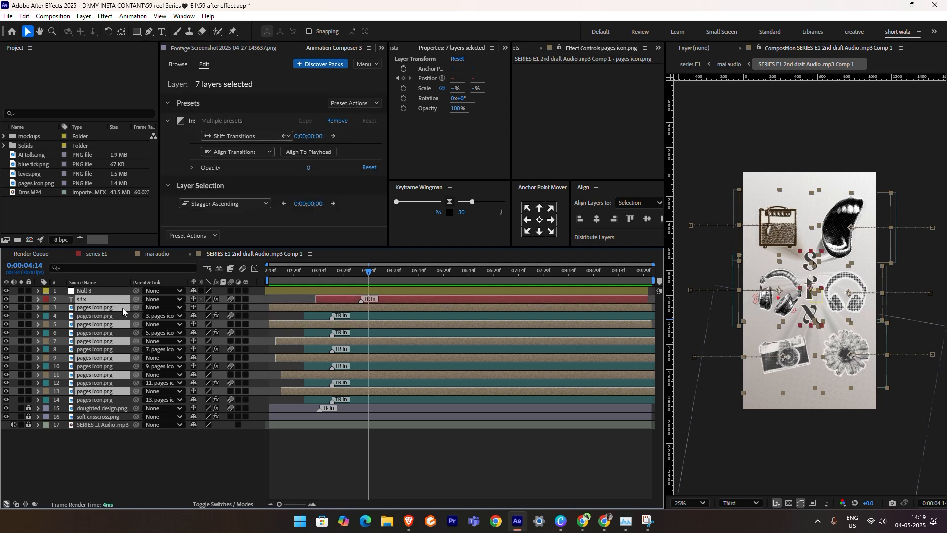
drag(136, 307, 116, 292)
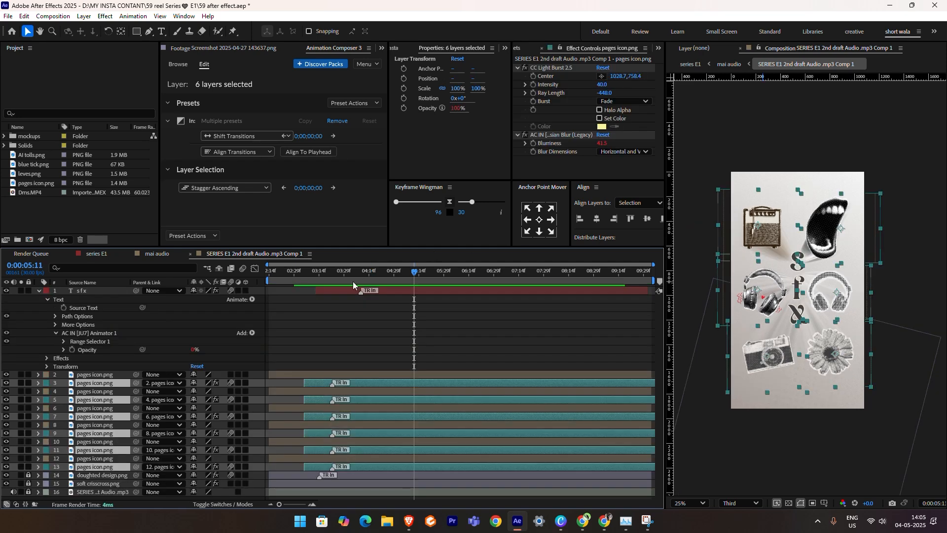
Preview the icon and s f x text animation, then clear the layer selection.
key(space)
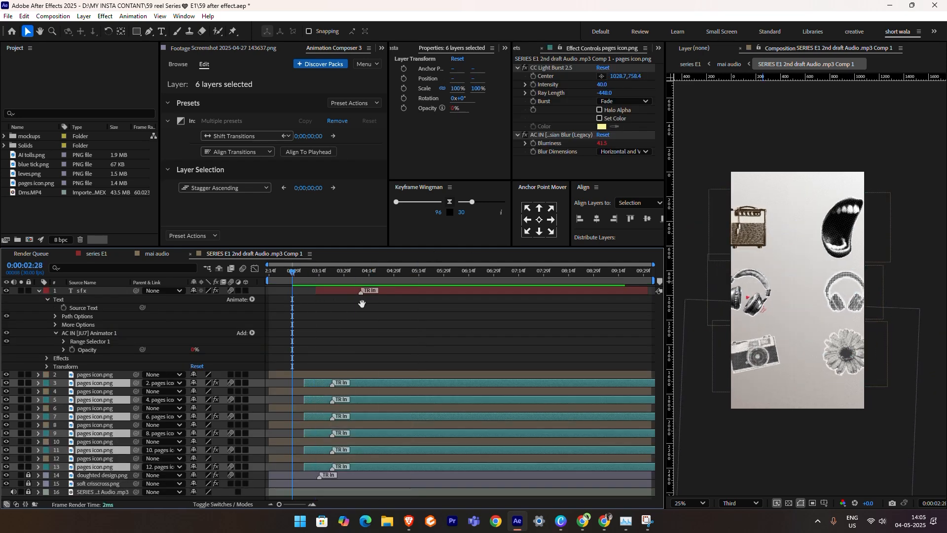
key(space)
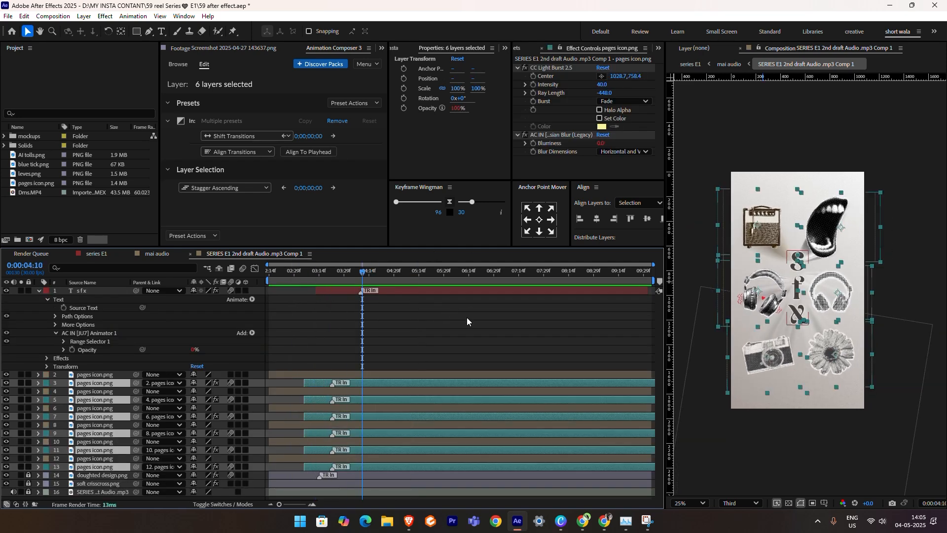
click(558, 317)
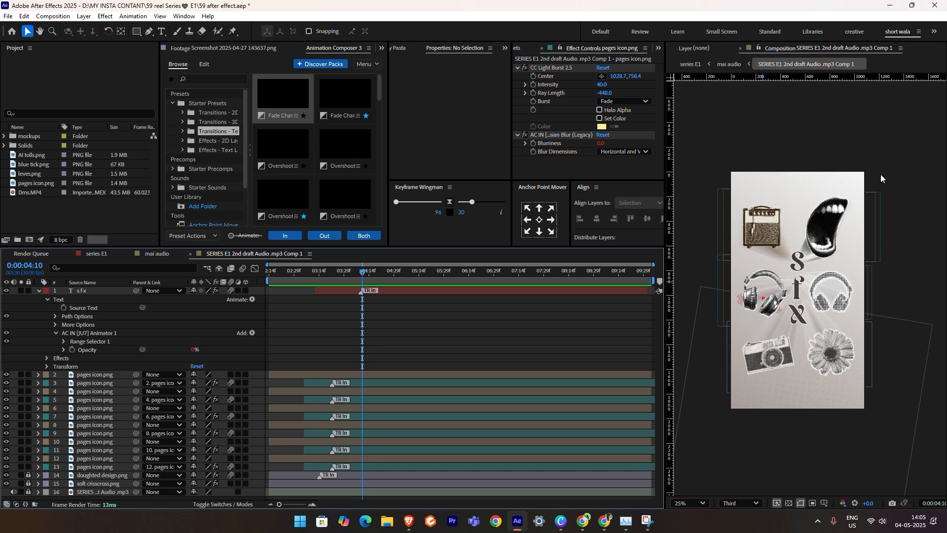
click(827, 125)
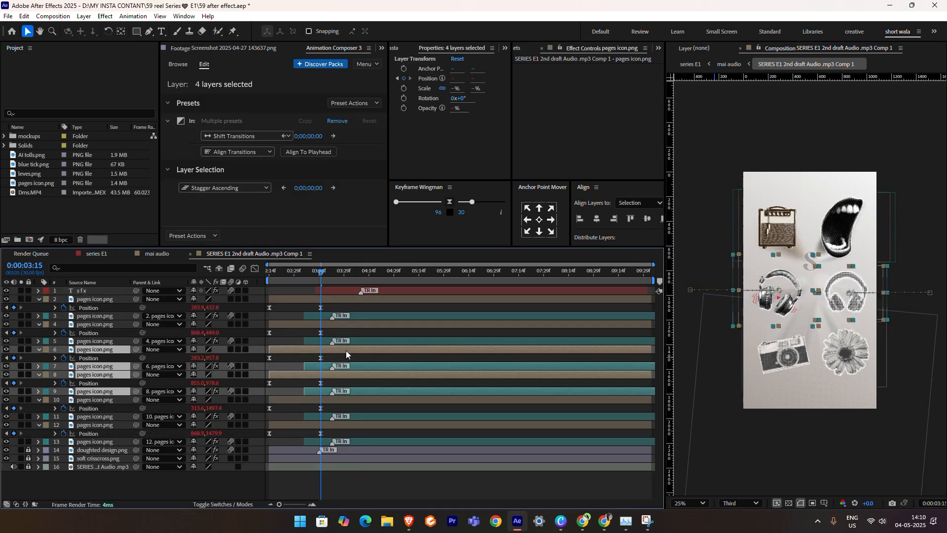
Exclude the light burst copies from the selection and shift only the two headphones icon layers slightly later in time.
drag(346, 351, 352, 351)
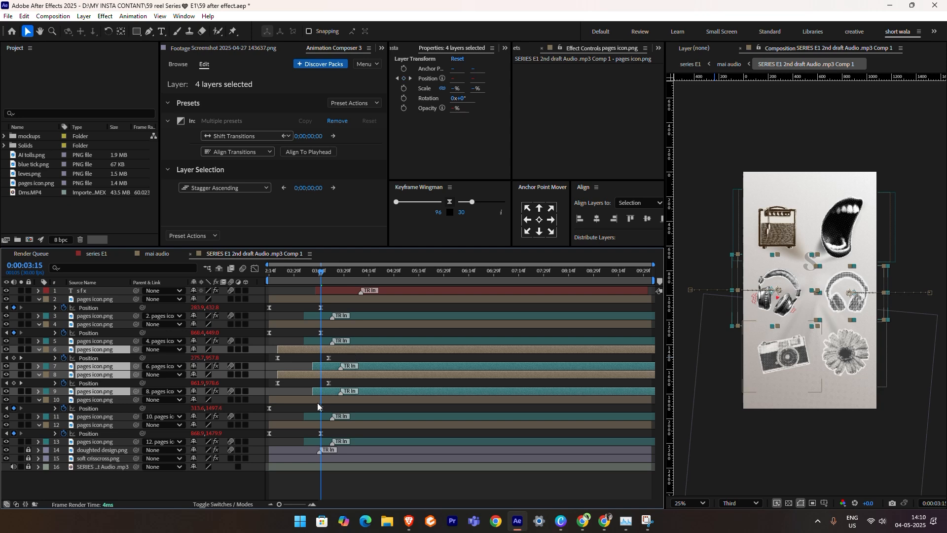
key(ctrl+z)
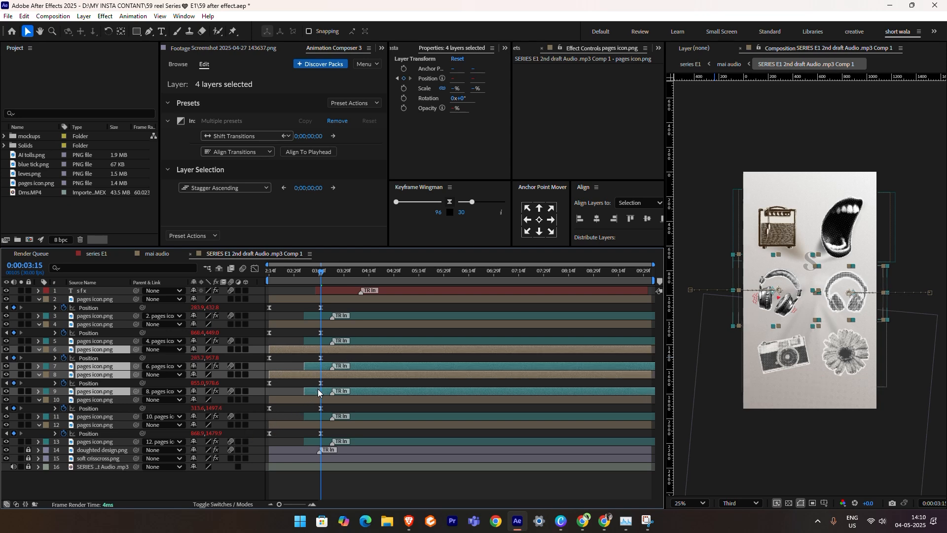
ctrl+click(318, 389)
ctrl+click(315, 365)
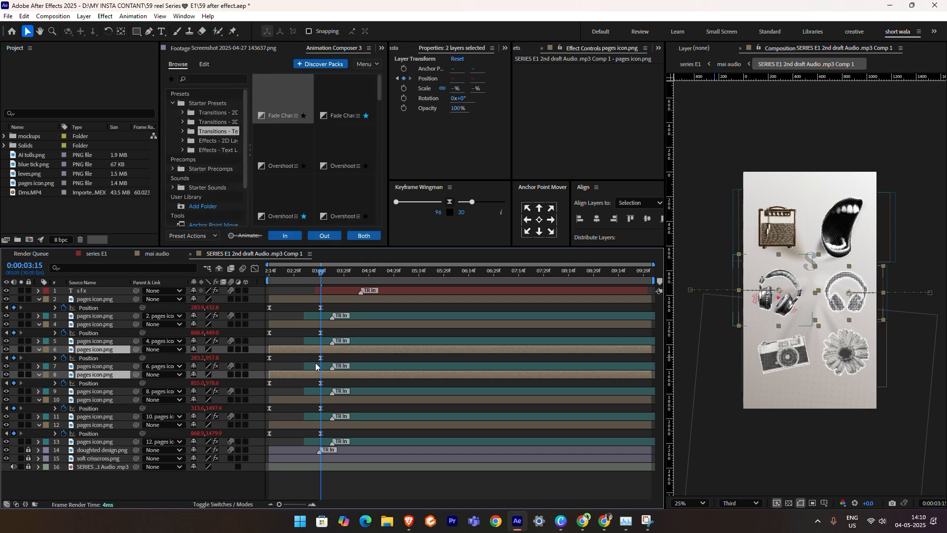
drag(307, 349, 321, 350)
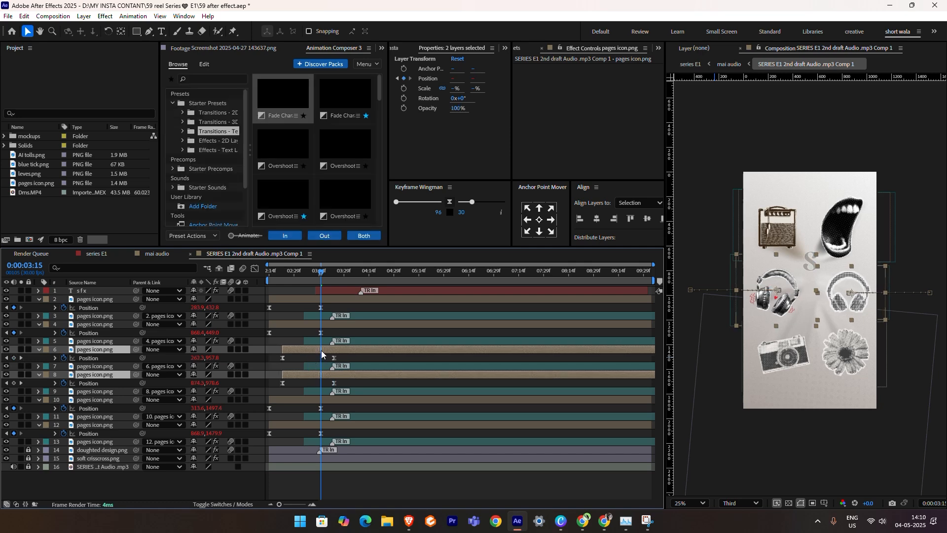
Shift the camera and flower icon layers later than the headphones layers and preview the staggered entrance.
click(325, 401)
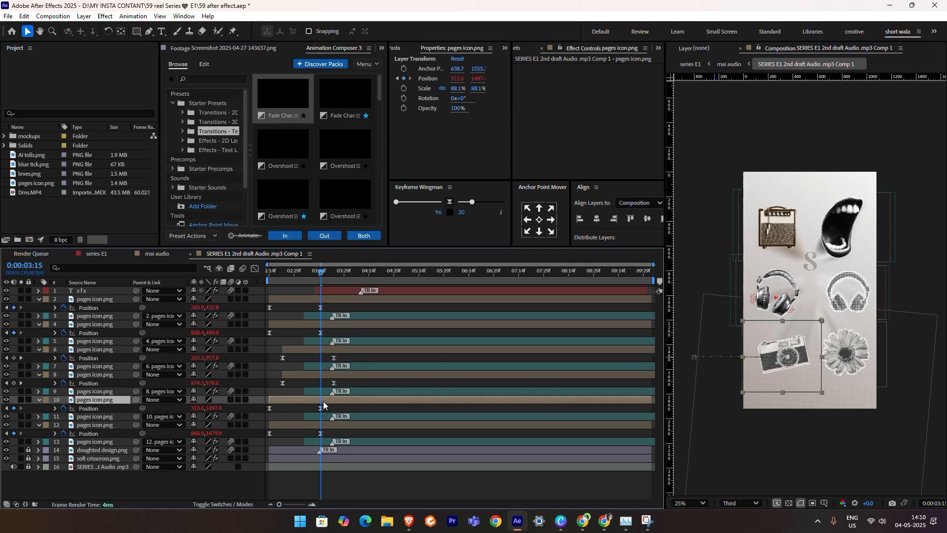
ctrl+click(321, 425)
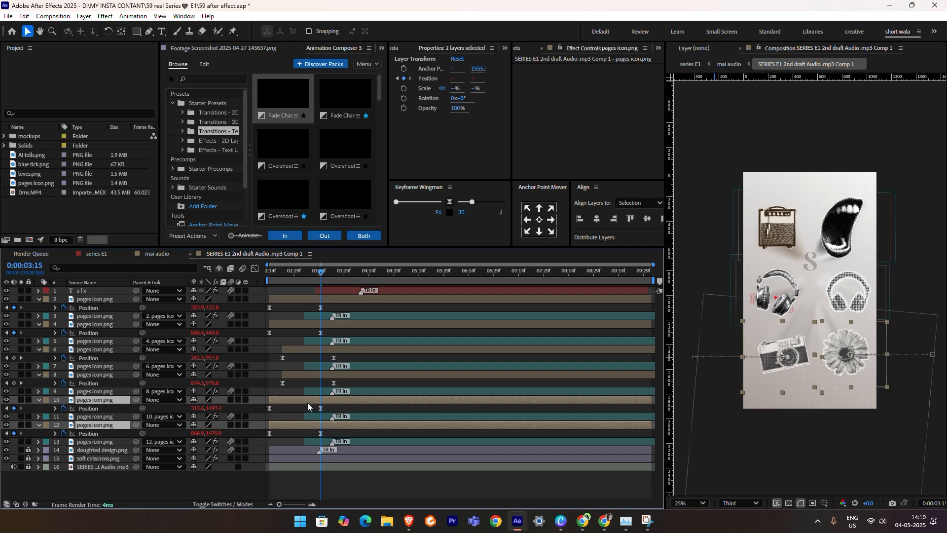
drag(307, 403, 327, 404)
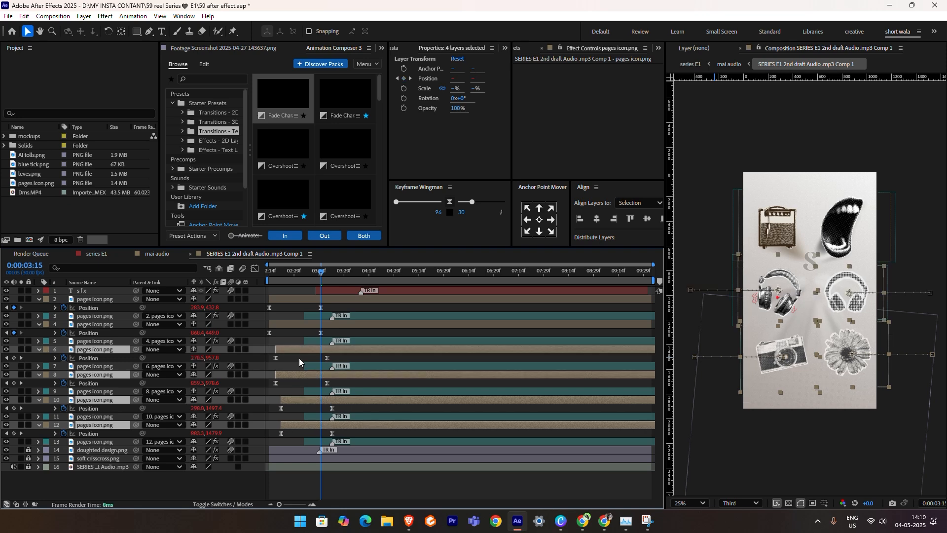
key(space)
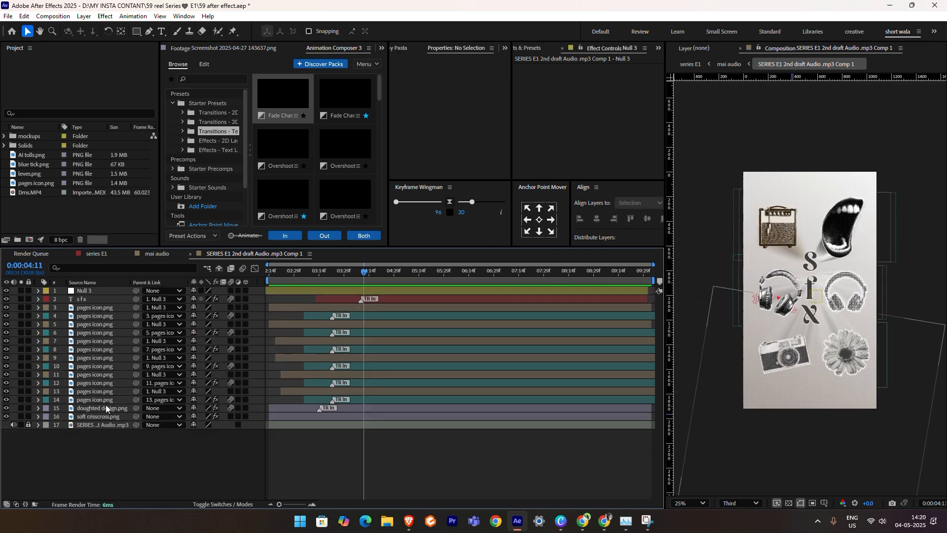
Parent the doughted design.png layer to Null 3 and preview the composition.
click(106, 408)
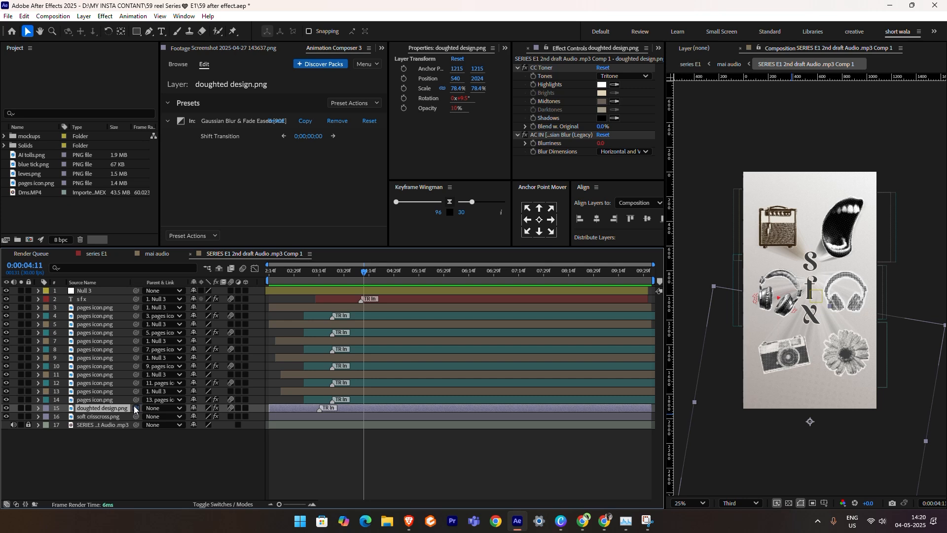
drag(134, 409, 93, 291)
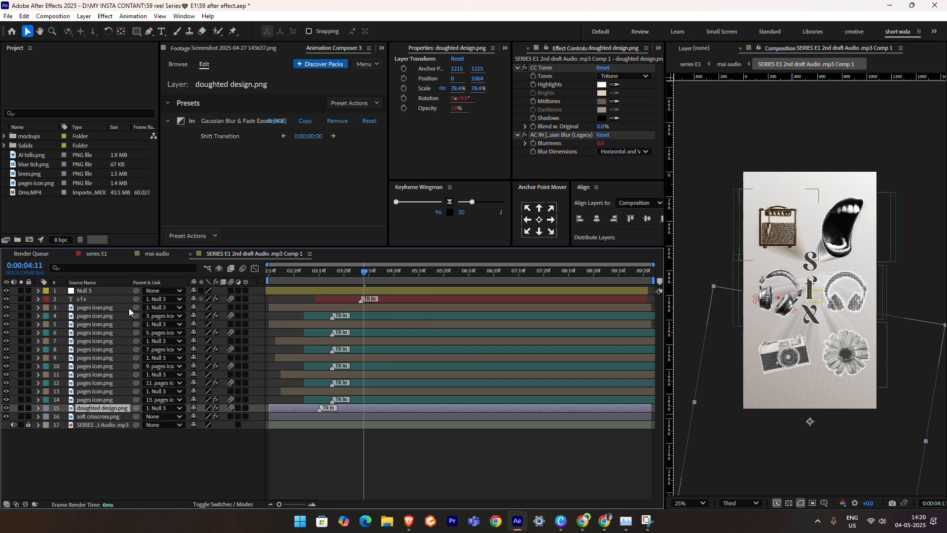
click(105, 293)
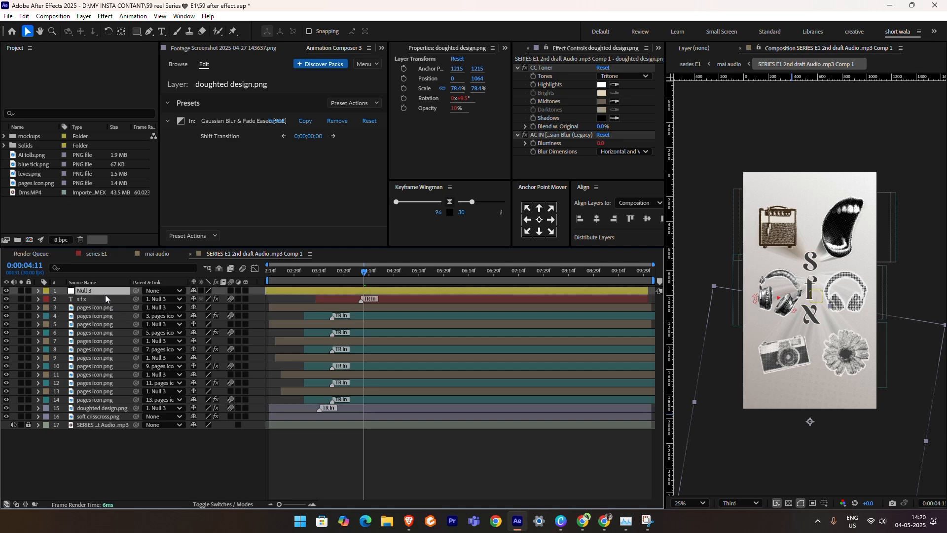
click(344, 272)
key(space)
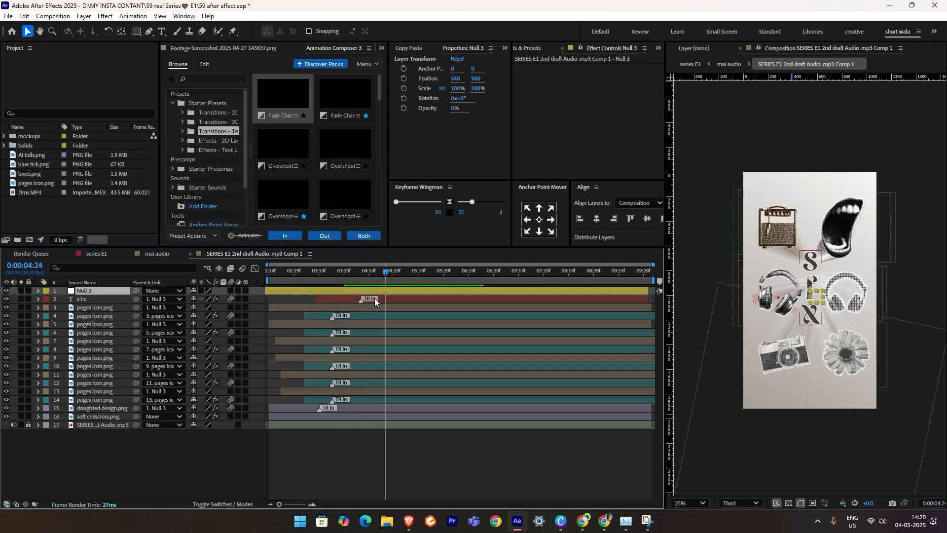
Animate Null 3's position from 540, 960 at about 0:00:04:00 to about -536, 960 at 0:00:06:03.
click(364, 285)
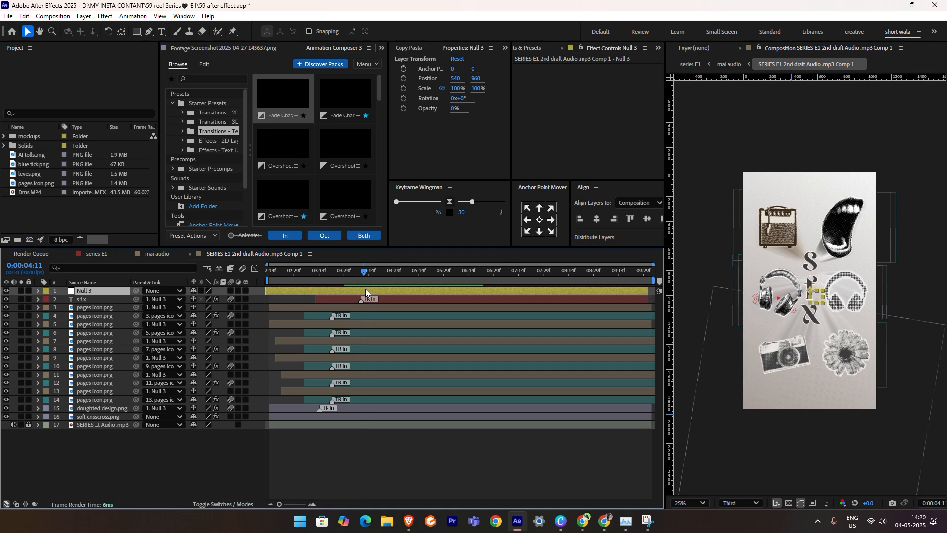
key(p)
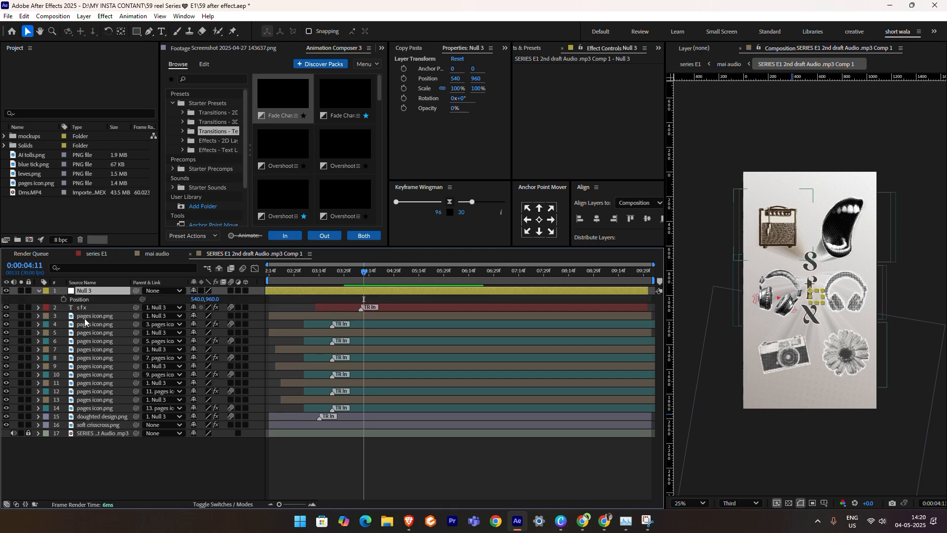
click(64, 300)
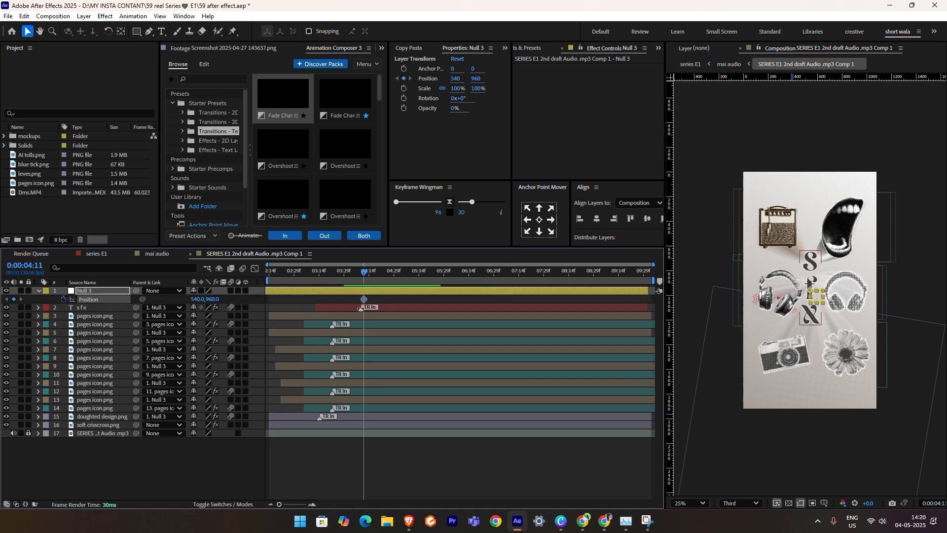
drag(363, 299, 450, 281)
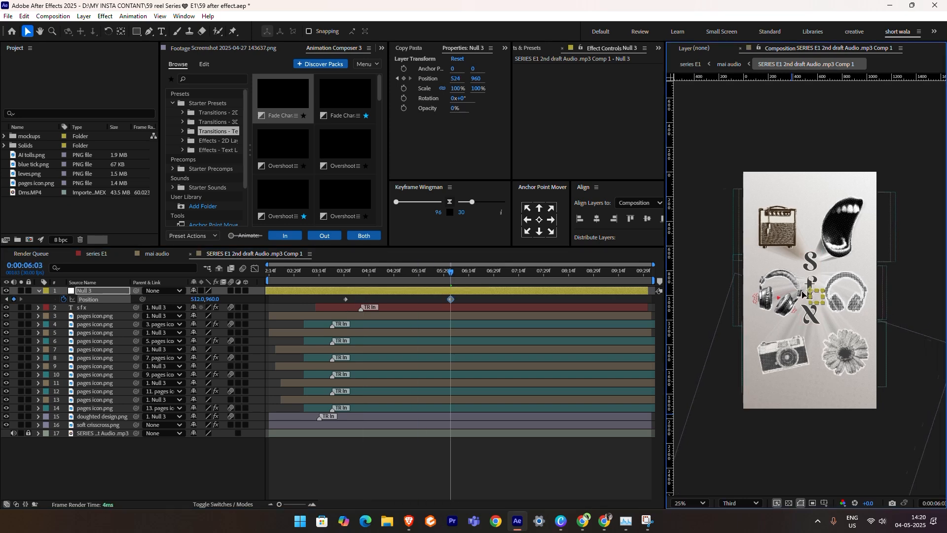
drag(811, 291, 680, 294)
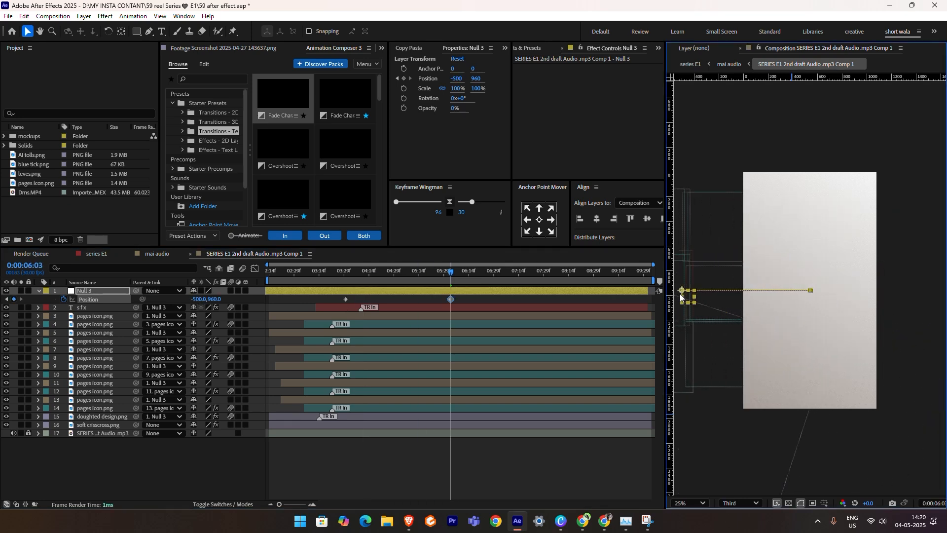
click(747, 428)
click(747, 425)
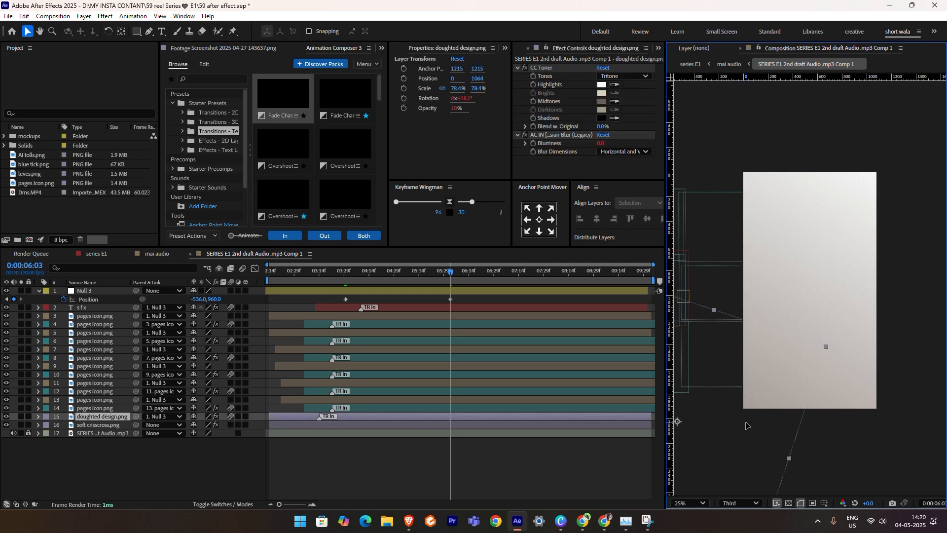
Ease both Null 3 position keyframes with Keyframe Wingman at 96 and 30, and place the end keyframe at about 0:00:05:18.
drag(403, 295, 341, 302)
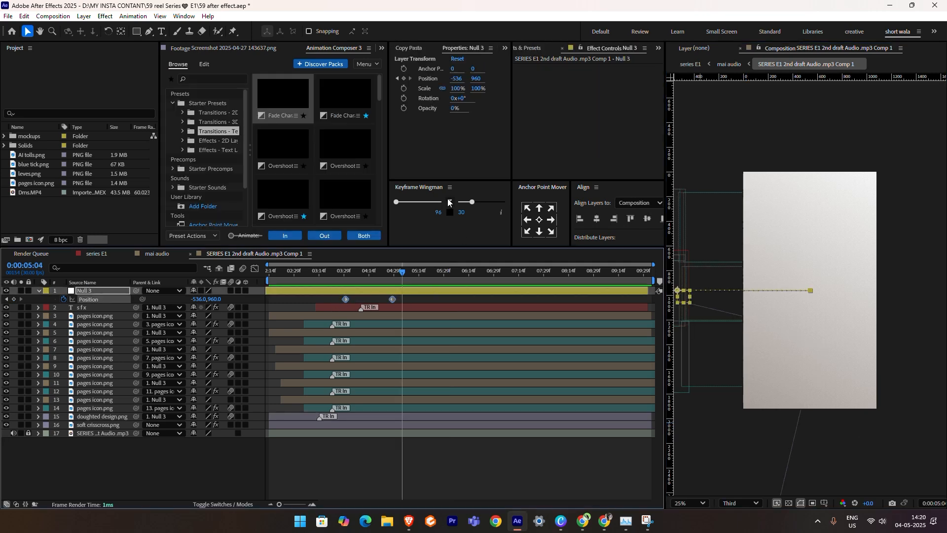
click(448, 202)
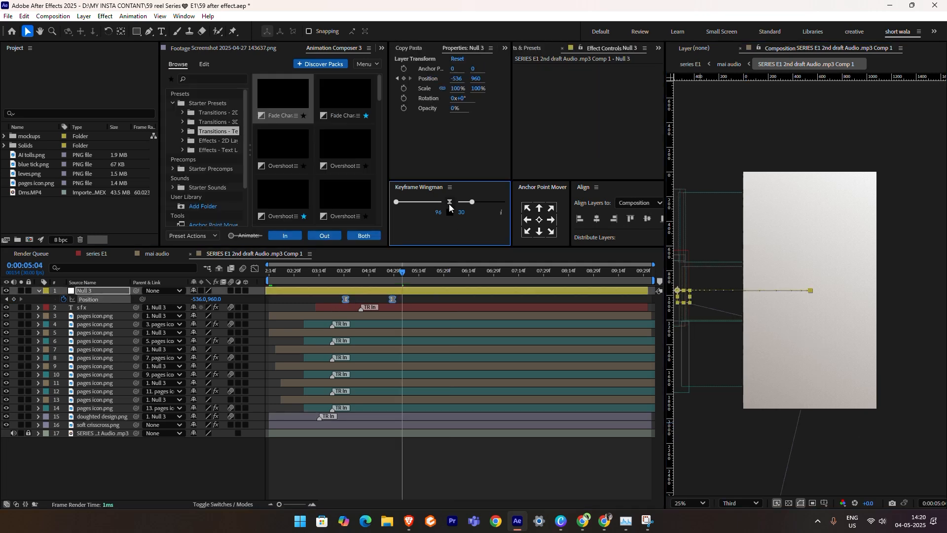
click(418, 298)
drag(392, 299, 404, 302)
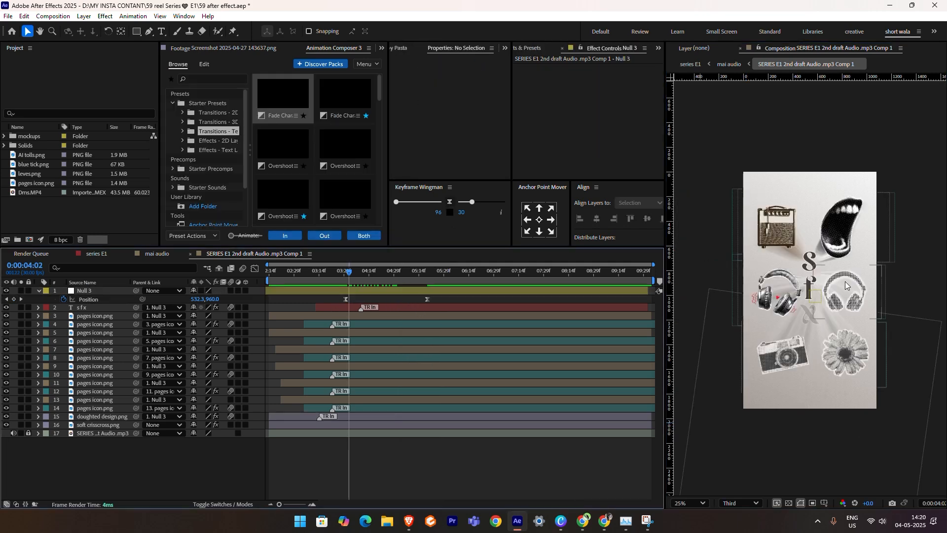
Add a rotation keyframe at 0:00:04:02 on the headphones icon layer beside the s f x text's right side.
click(844, 281)
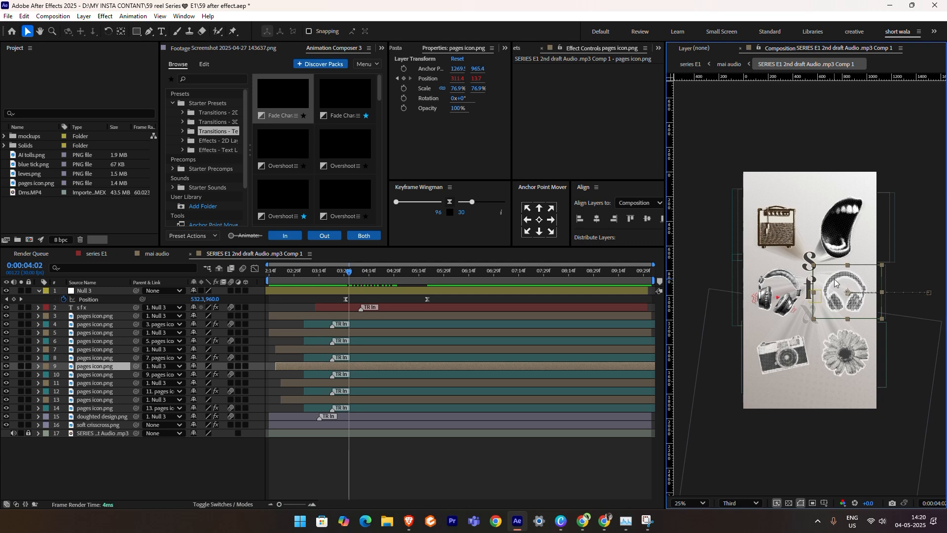
key(XF86AudioRaiseVolume)
key(r)
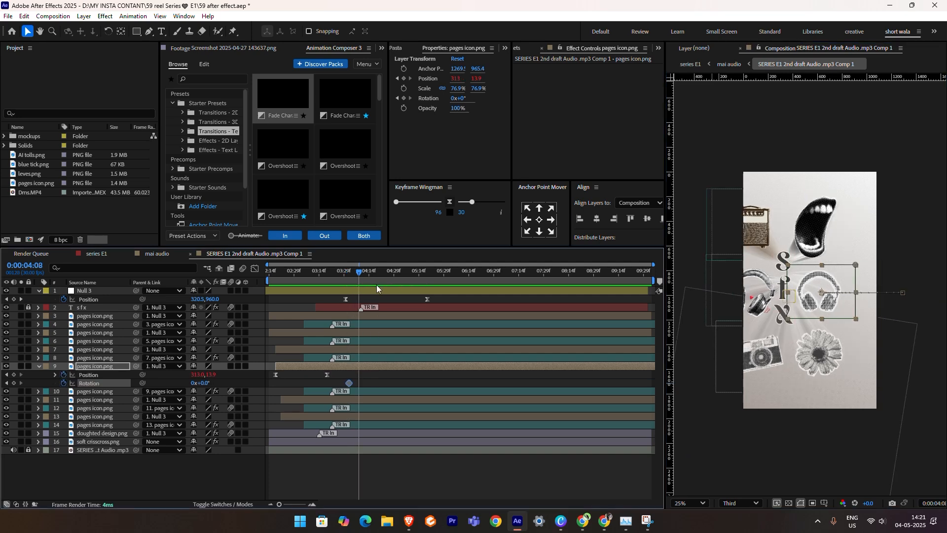
At 0:00:05:06, keyframe the same headphones icon's position at about 1588, 25, past the frame's right edge.
drag(377, 286, 405, 286)
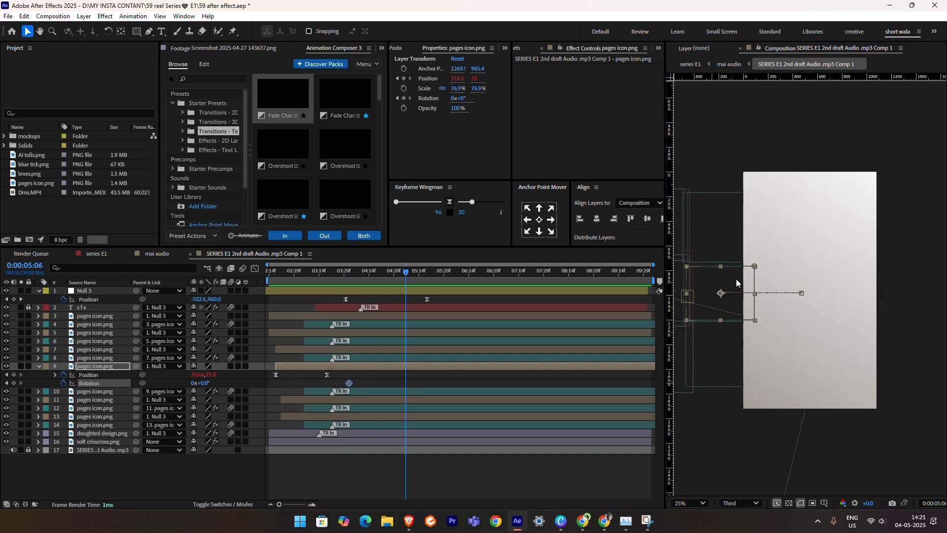
drag(737, 282, 894, 281)
click(467, 466)
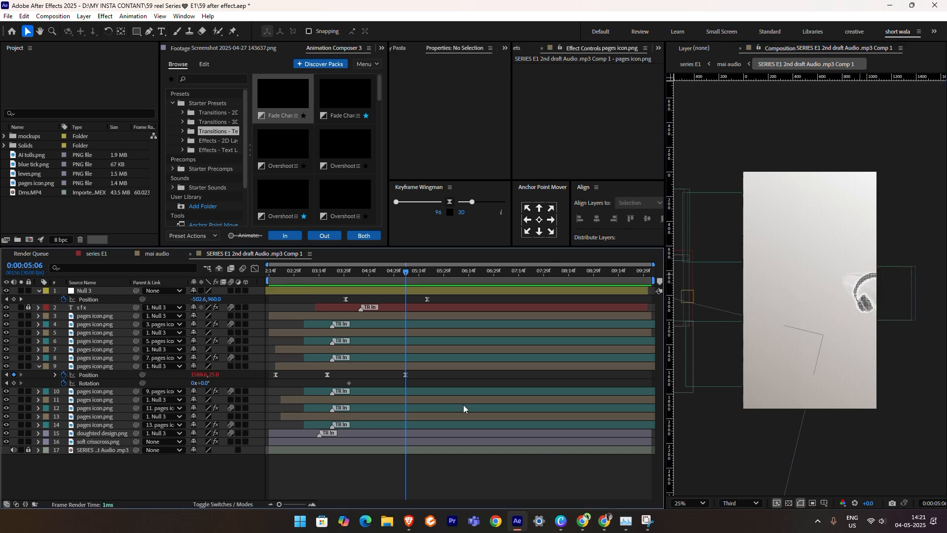
At 0:00:06:01, keyframe the headphones icon's position at about 1863, 19, past the frame's right edge, and add a rotation keyframe.
drag(389, 273, 327, 275)
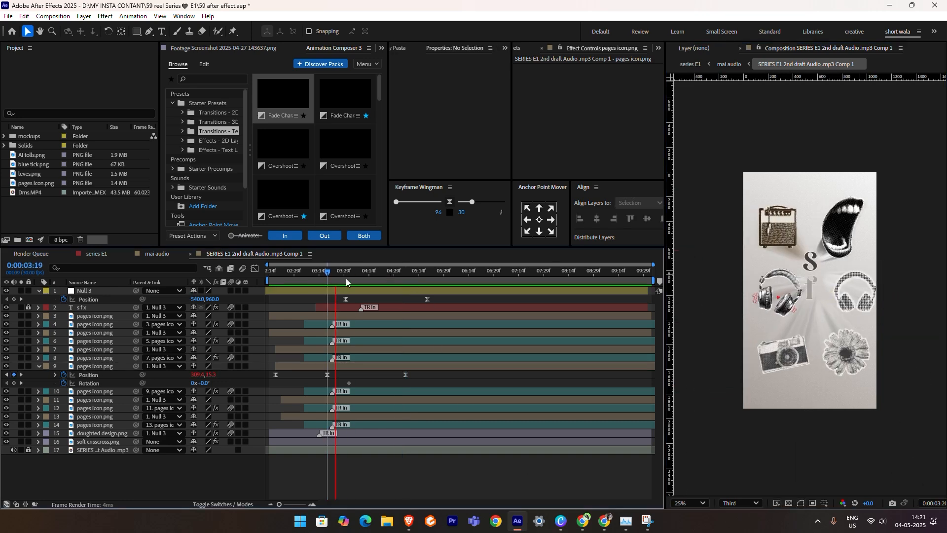
key(space)
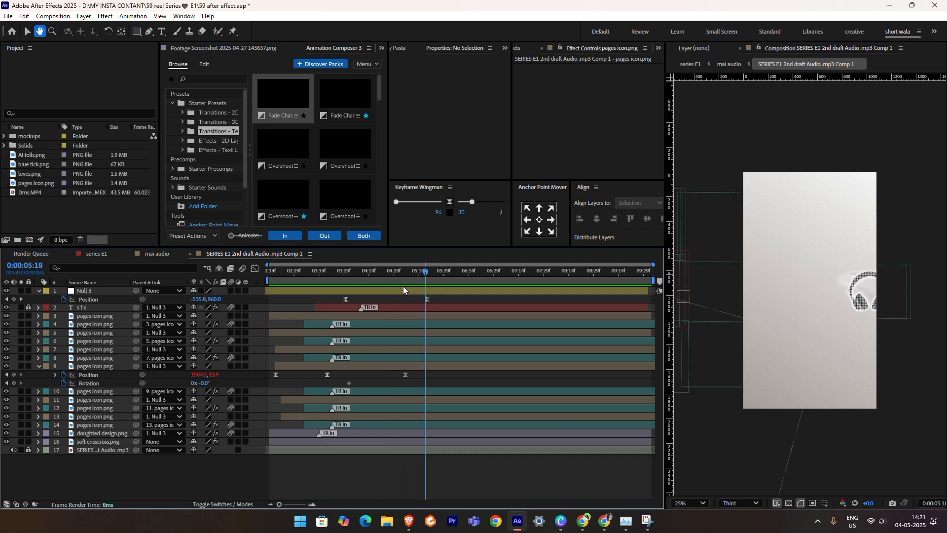
drag(400, 279, 391, 278)
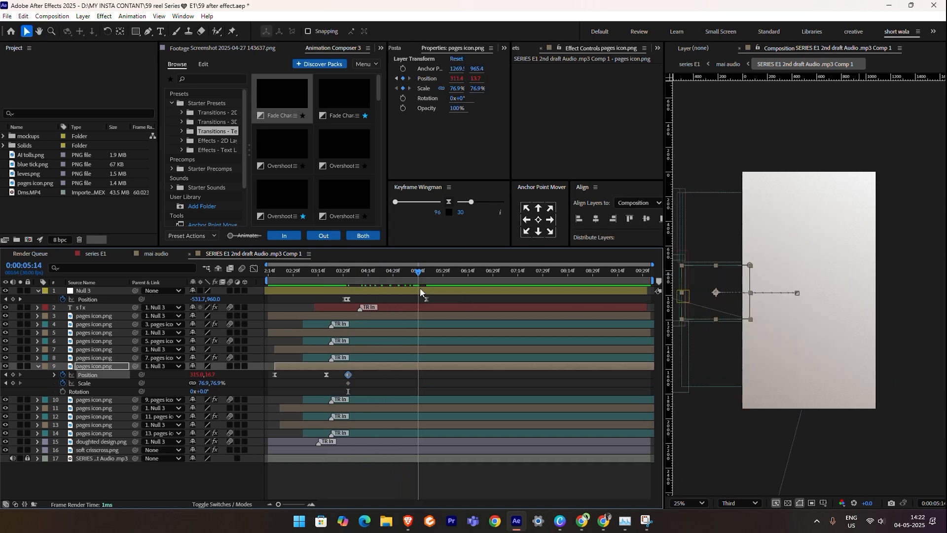
drag(420, 288, 446, 295)
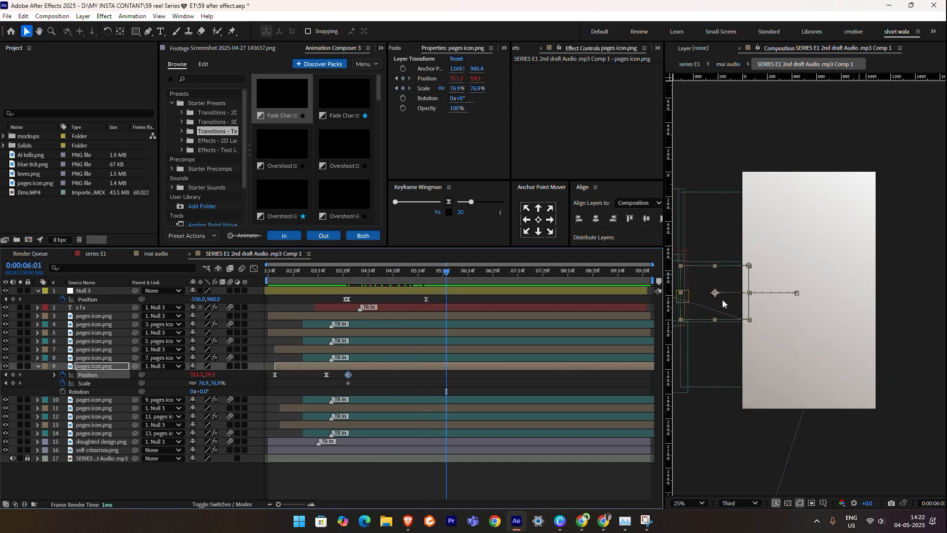
drag(740, 284, 931, 283)
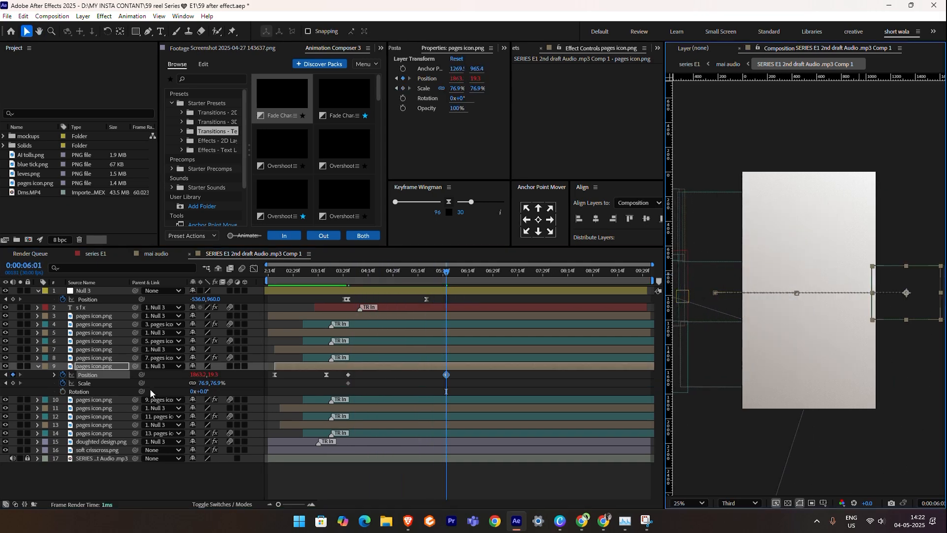
click(63, 391)
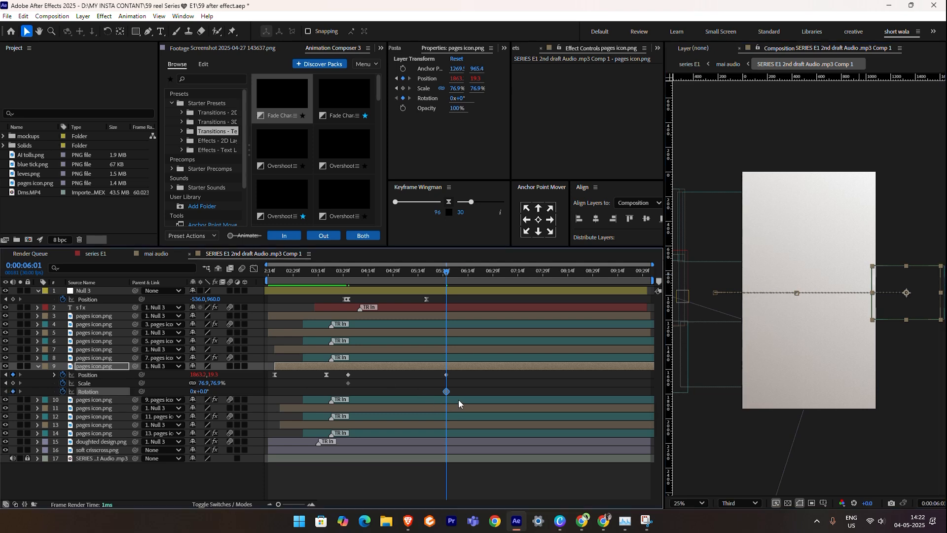
Trim the end of the headphones' light-burst layer to about 0:00:04:29.
drag(460, 400, 385, 393)
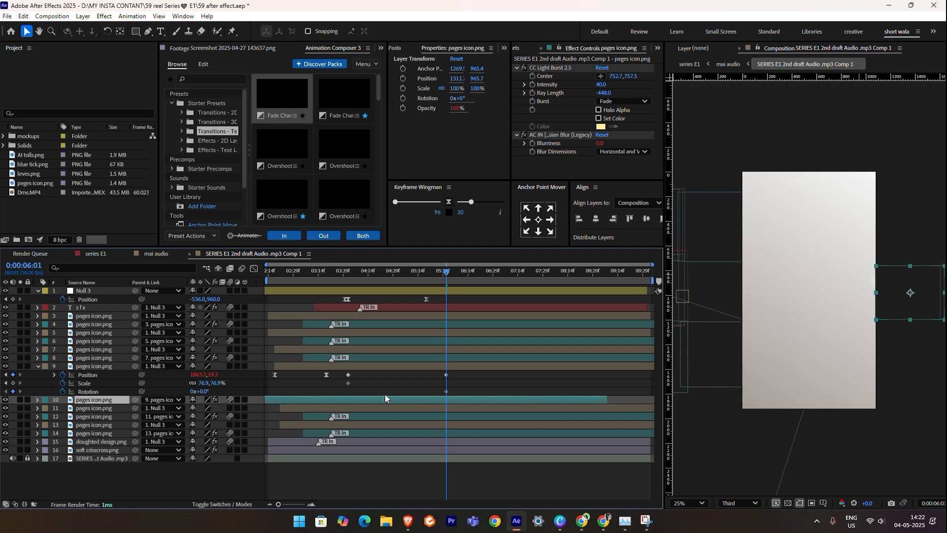
key(j)
key(alt+bracketright)
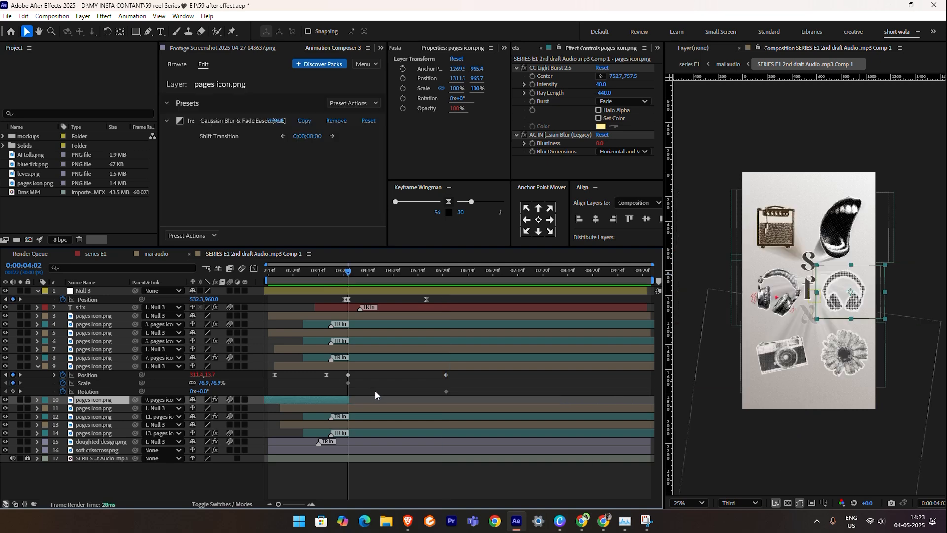
drag(352, 399, 393, 400)
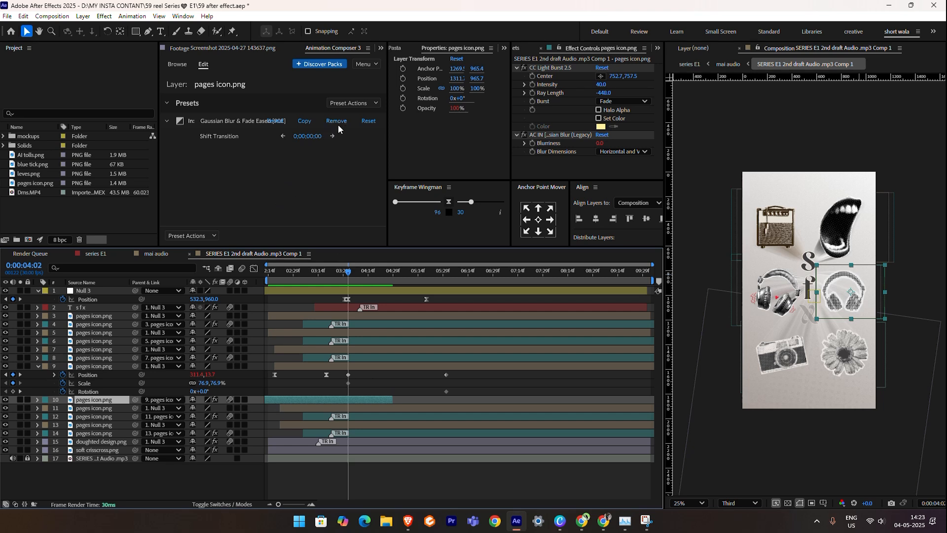
Play back the icons' exit from 0:00:02:28 and again from 0:00:03:21 to check the headphones' motion.
click(176, 70)
click(310, 255)
key(space)
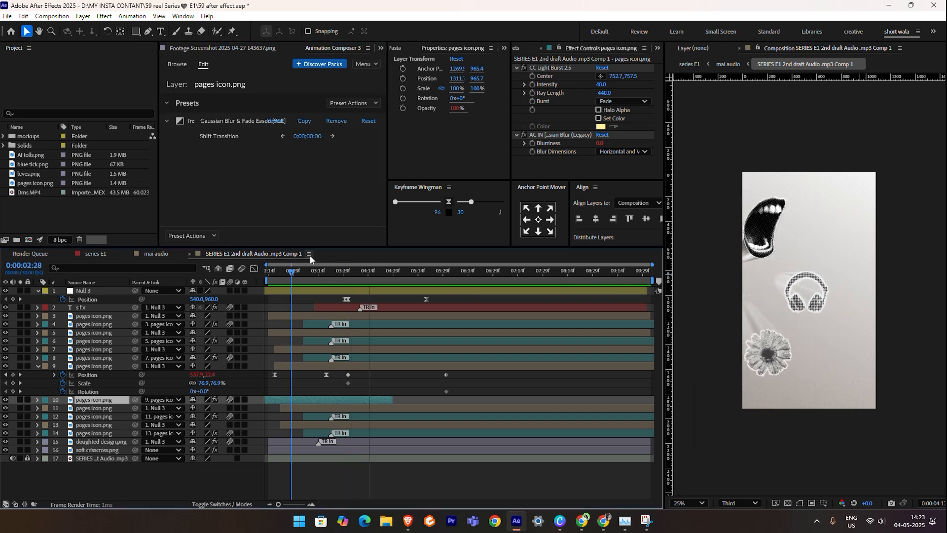
click(311, 244)
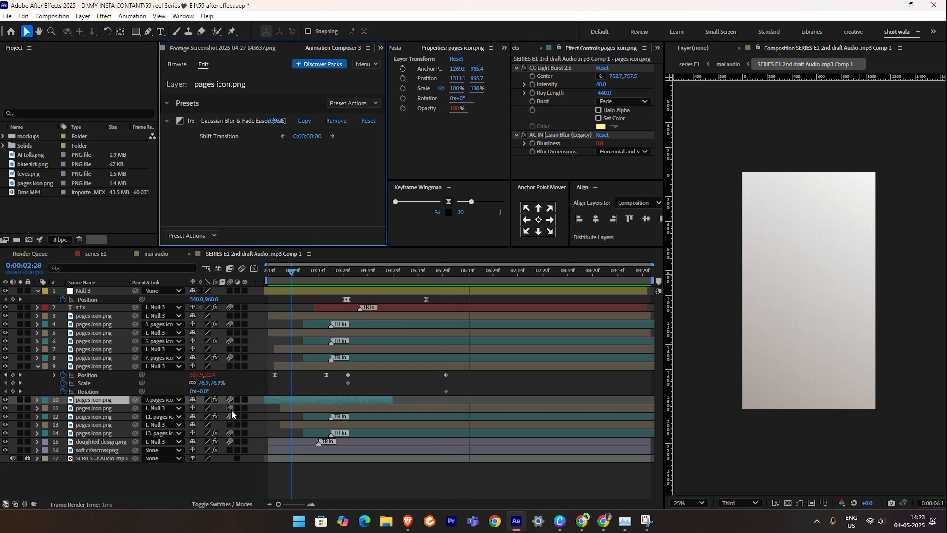
key(space)
drag(423, 271, 330, 291)
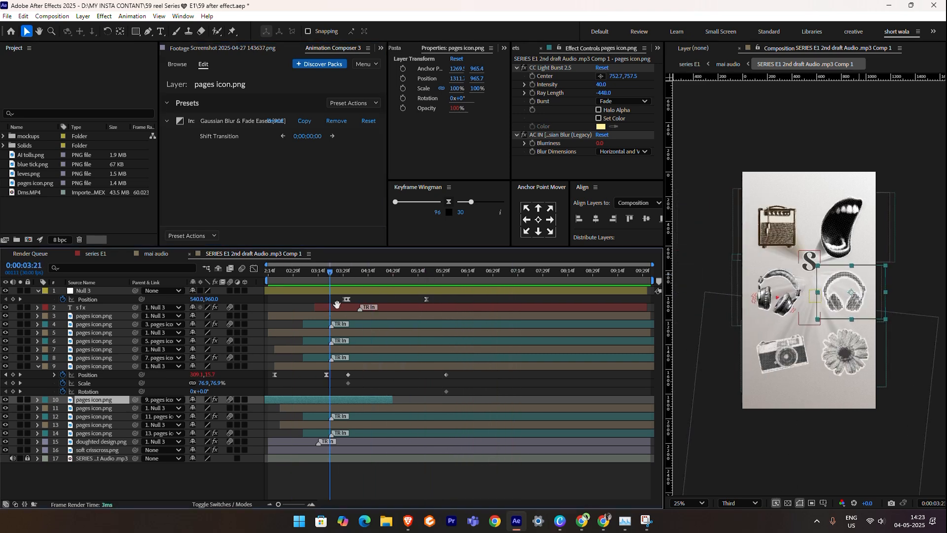
key(space)
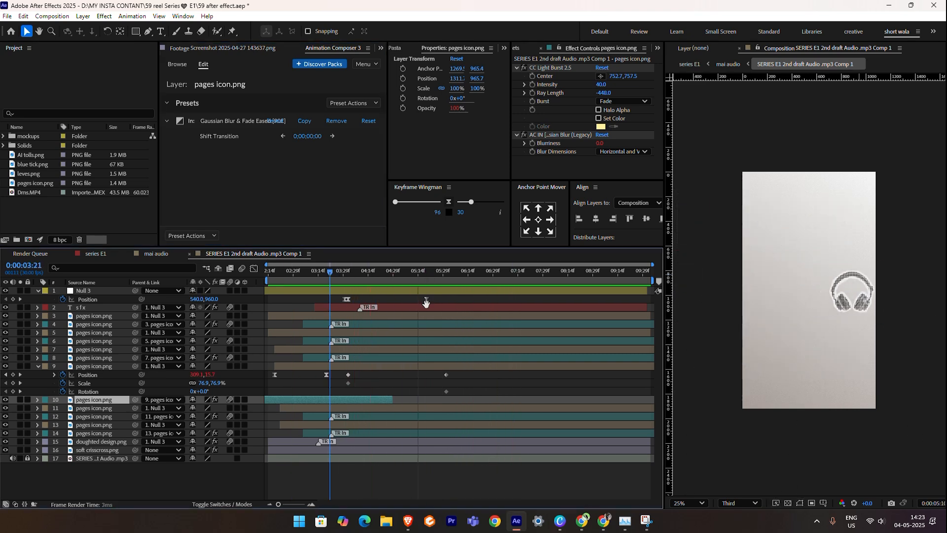
Shift the headphones layer and its light-burst layer four frames earlier, and place the end position and rotation keyframes at 0:00:05:16.
drag(437, 270, 449, 279)
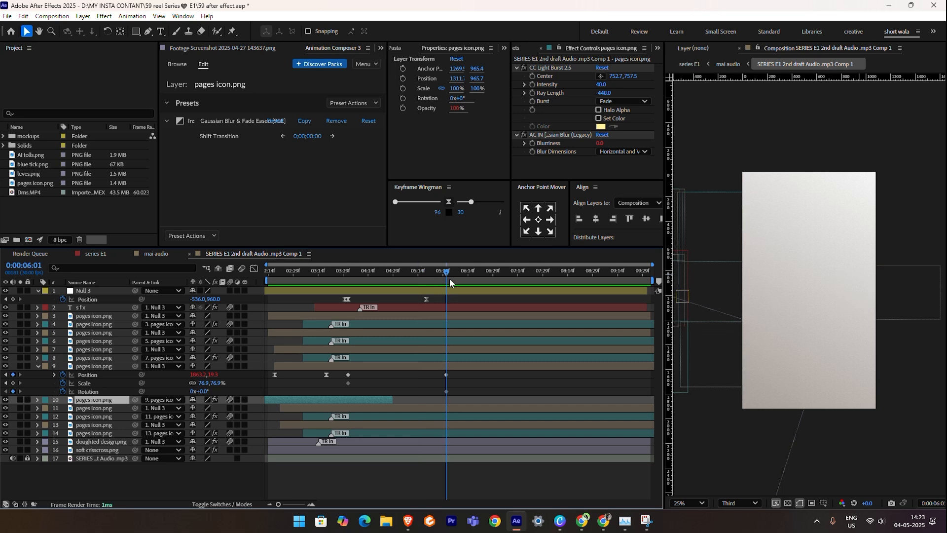
drag(448, 366, 441, 384)
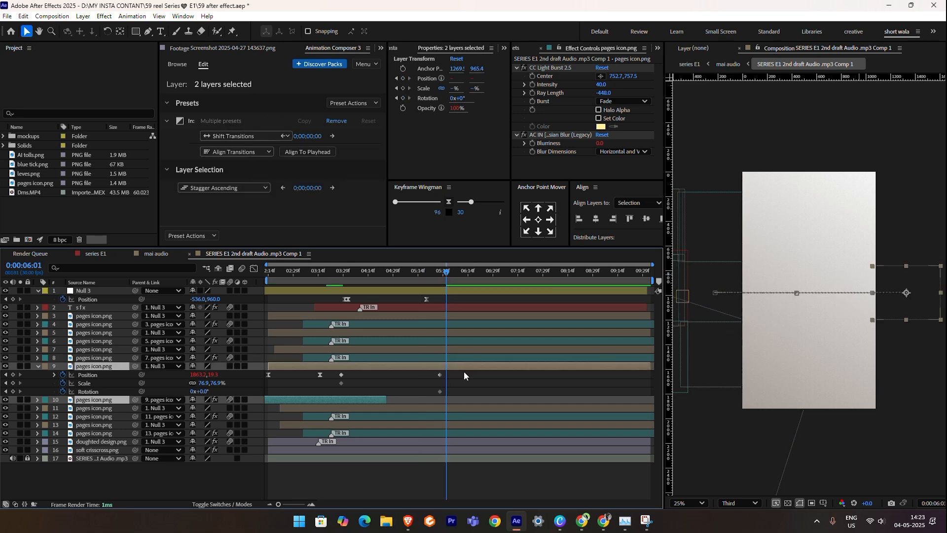
drag(454, 378, 422, 383)
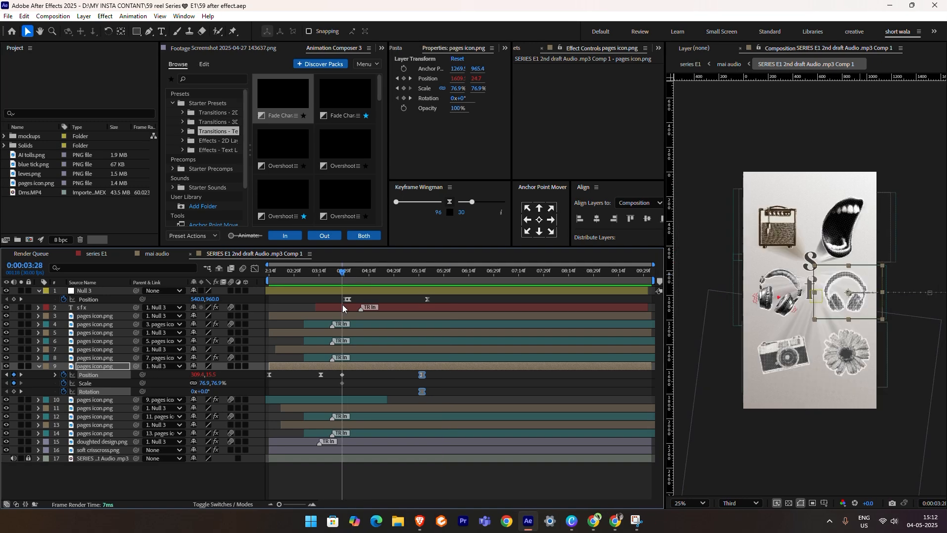
Split the headphones' light-burst layer at 0:00:03:28 and preview the cut.
click(344, 395)
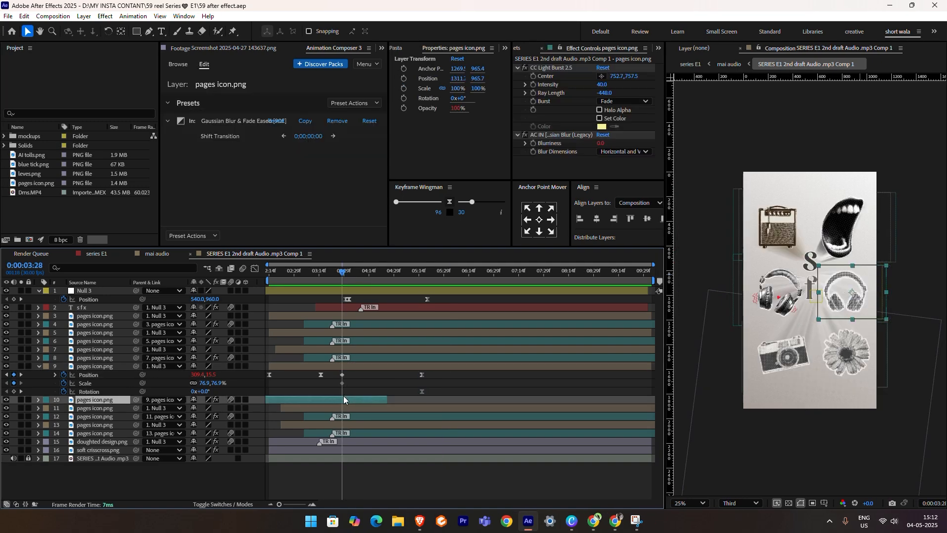
key(ctrl+shift+d)
key(space)
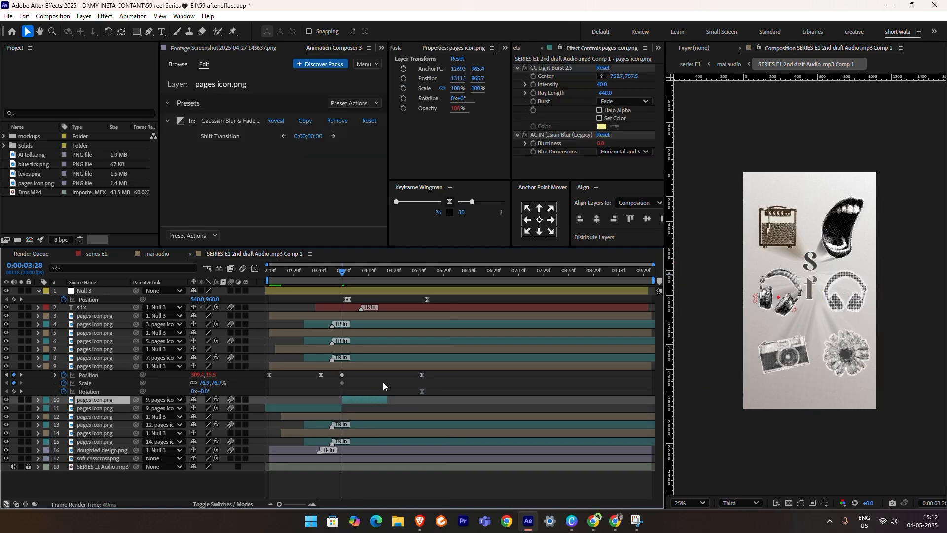
key(space)
drag(355, 274, 340, 305)
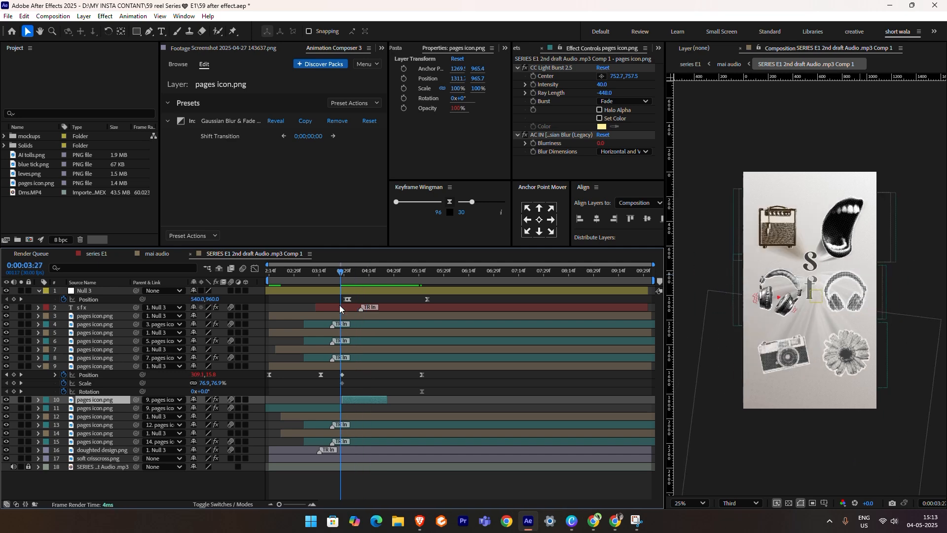
Apply the 2D layer transition Gaussian Blur & Fade Eased as an Out transition to the second part of the light-burst layer.
click(178, 64)
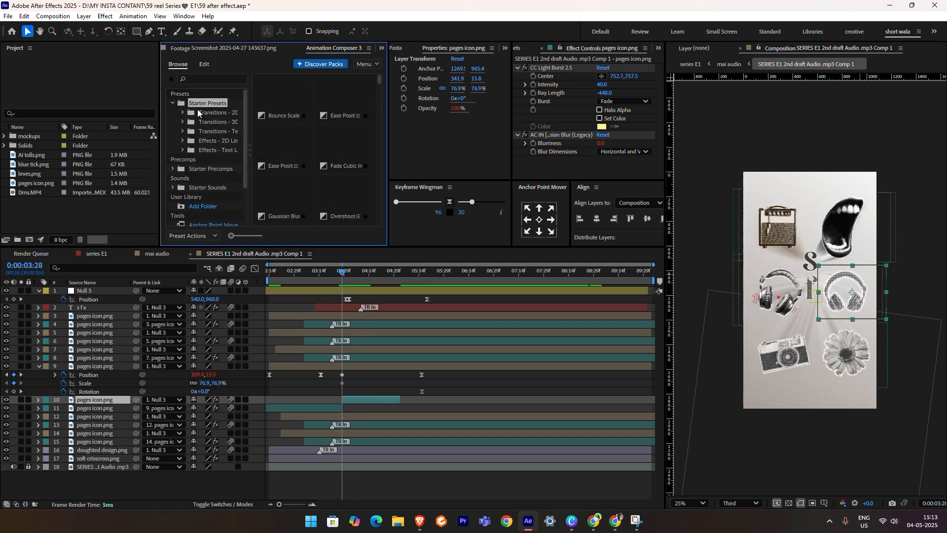
click(198, 112)
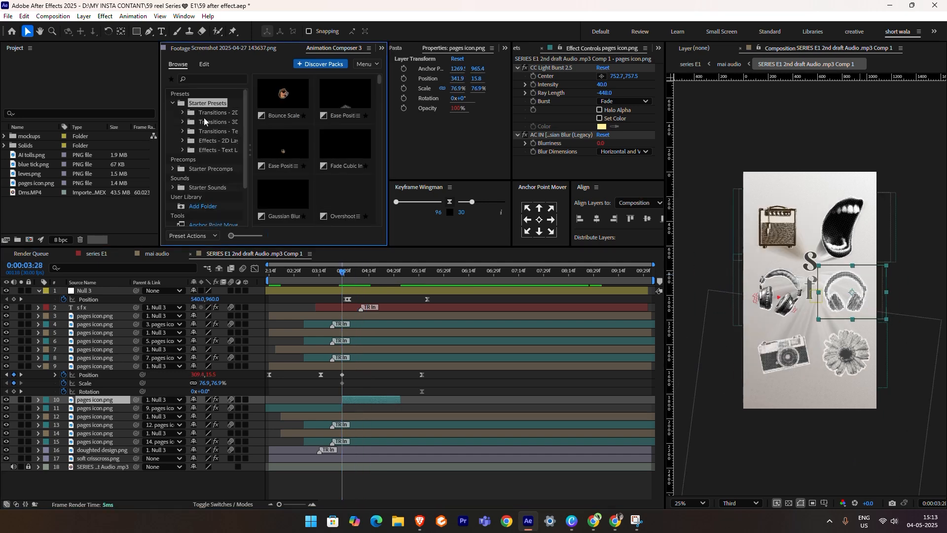
click(294, 190)
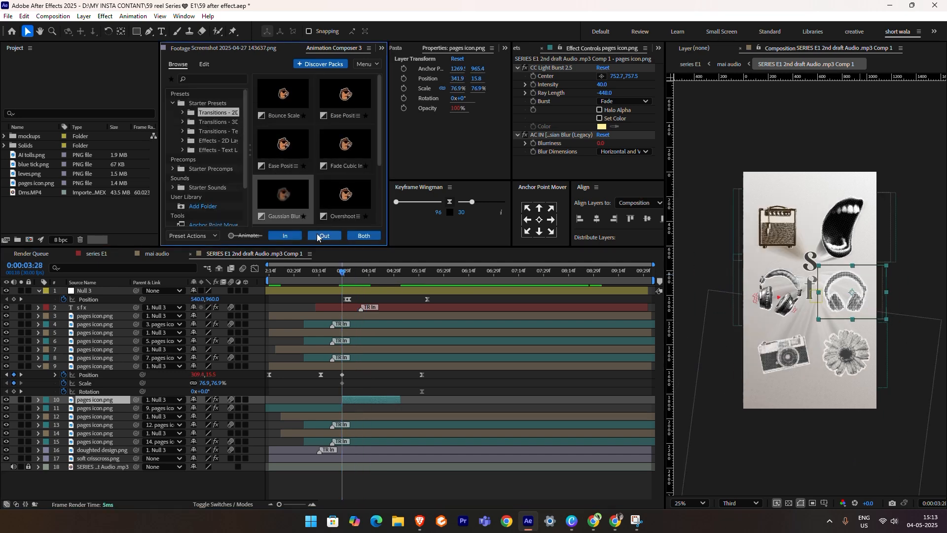
click(319, 234)
Parent the second part of the split light-burst layer to Null 3.
drag(351, 273, 344, 312)
key(ctrl+z)
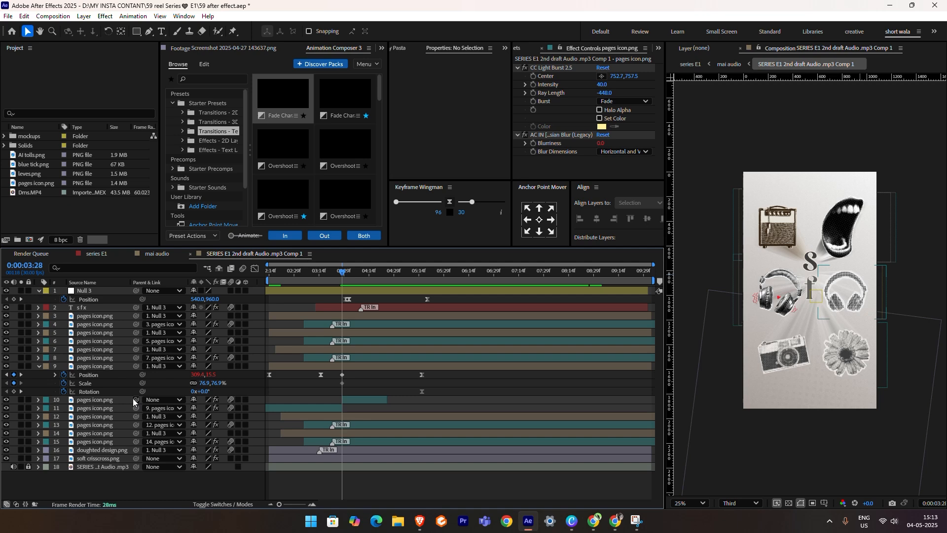
drag(136, 400, 95, 291)
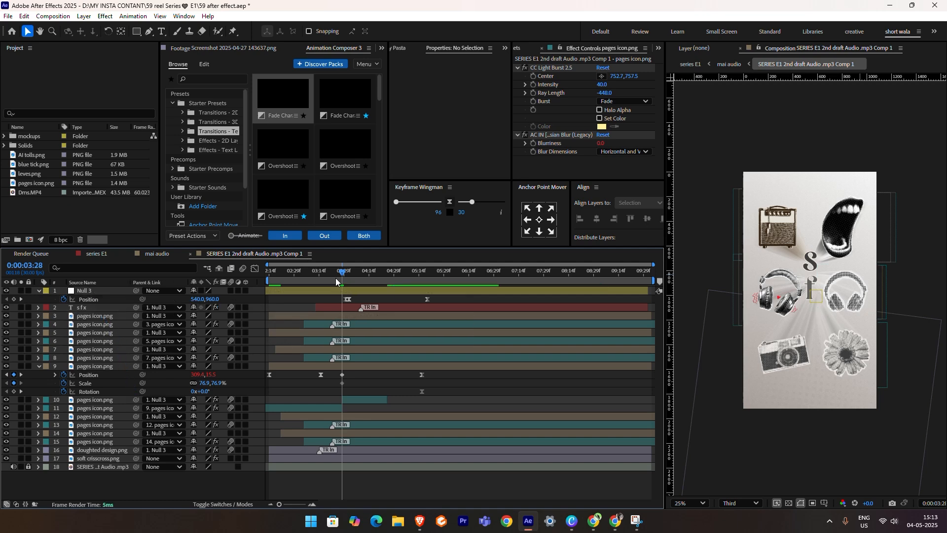
Add a headphones rotation keyframe at 0:00:03:28 and set the rotation to -21° at 0:00:05:16.
drag(336, 277, 344, 309)
click(380, 400)
click(14, 392)
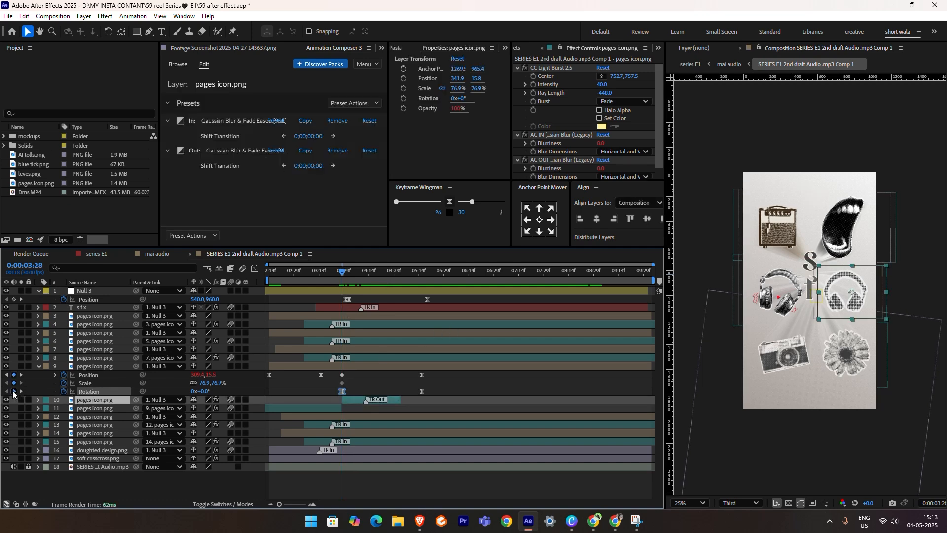
drag(347, 275, 415, 294)
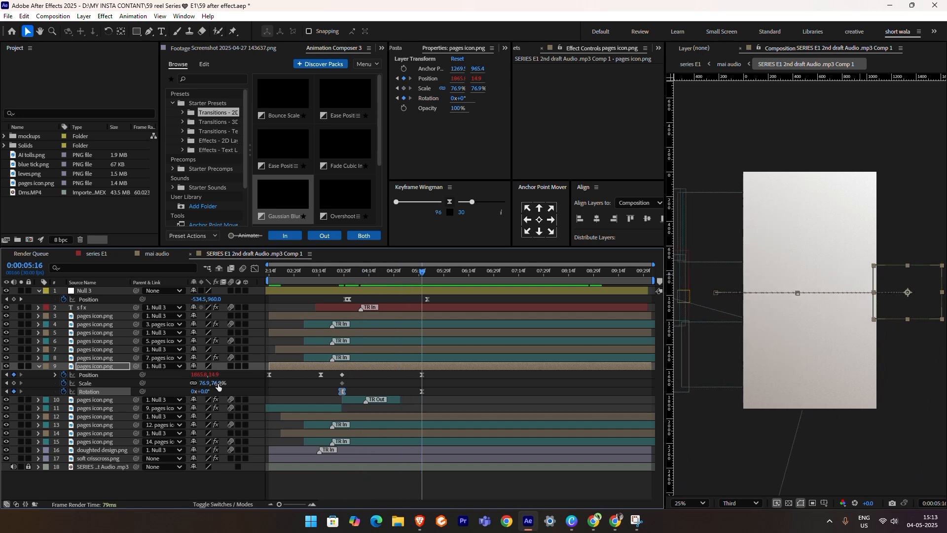
drag(204, 392, 193, 392)
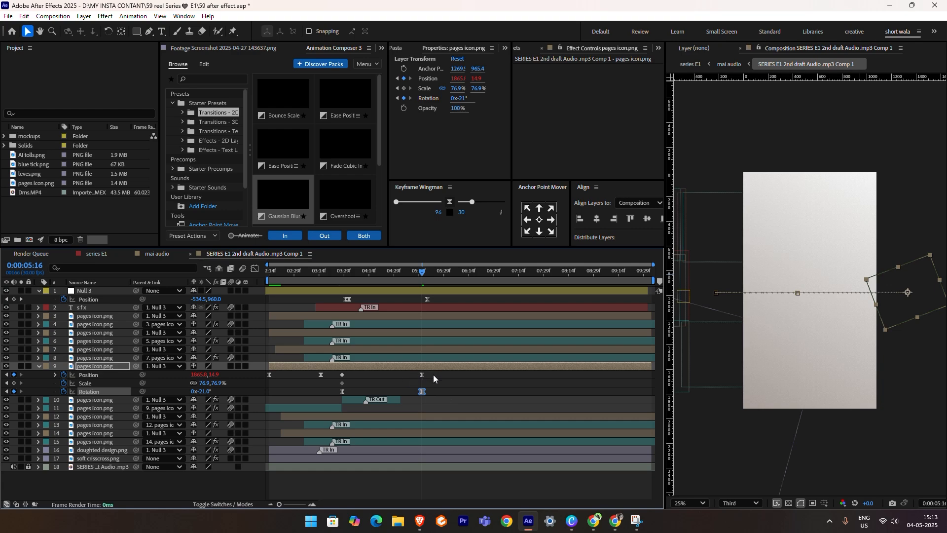
Ease the headphones' exit keyframes for position, scale and rotation with Keyframe Wingman at 96 and 30, and preview the motion.
drag(434, 375, 340, 395)
click(449, 202)
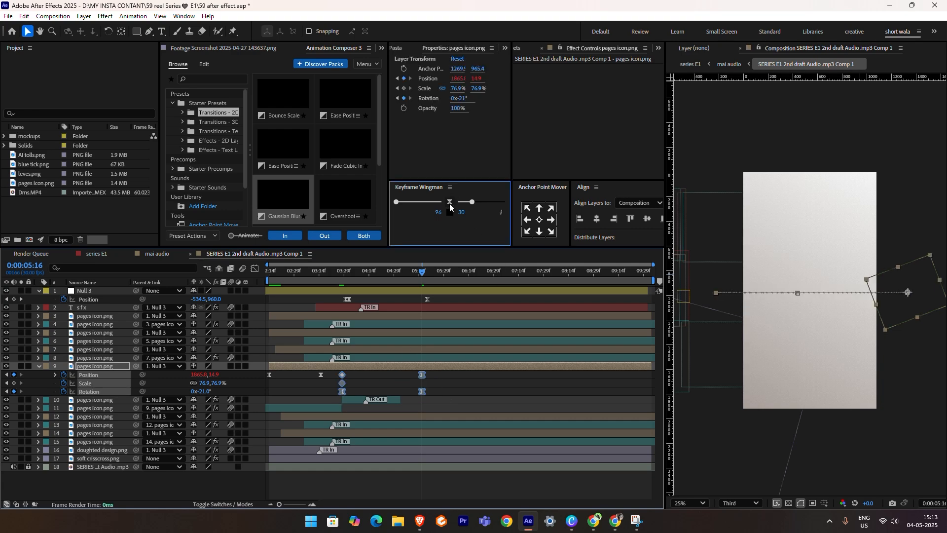
mouse_move(399, 273)
mouse_down()
mouse_move(390, 292)
mouse_move(386, 281)
mouse_up()
key(space)
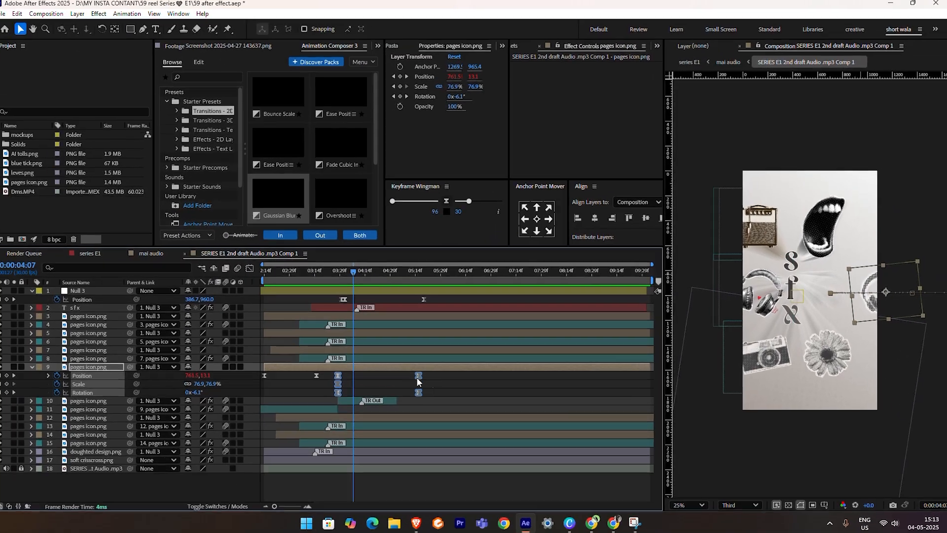
Move the headphones' position, scale and rotation exit keyframes later so that they start at 0:00:04:07.
drag(386, 384, 270, 412)
click(348, 378)
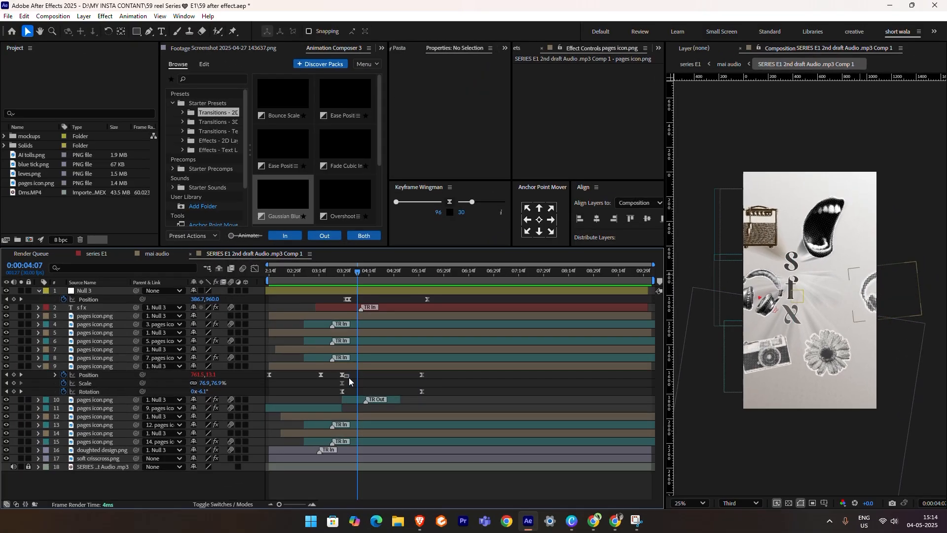
drag(335, 376, 410, 396)
drag(434, 393, 434, 394)
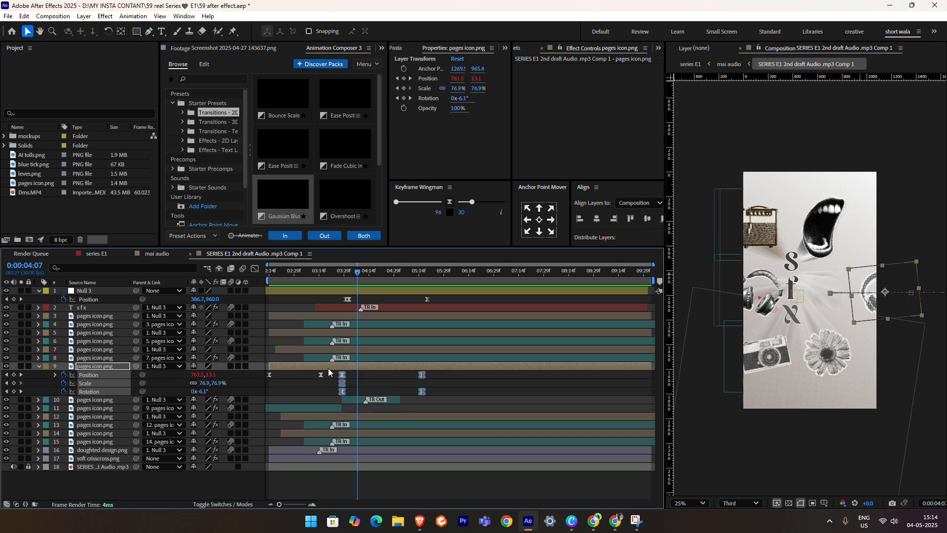
drag(342, 375, 357, 376)
Bring the headphones' end position and rotation keyframes forward to about 0:00:05:11, and preview the exit.
drag(357, 272, 412, 272)
click(458, 389)
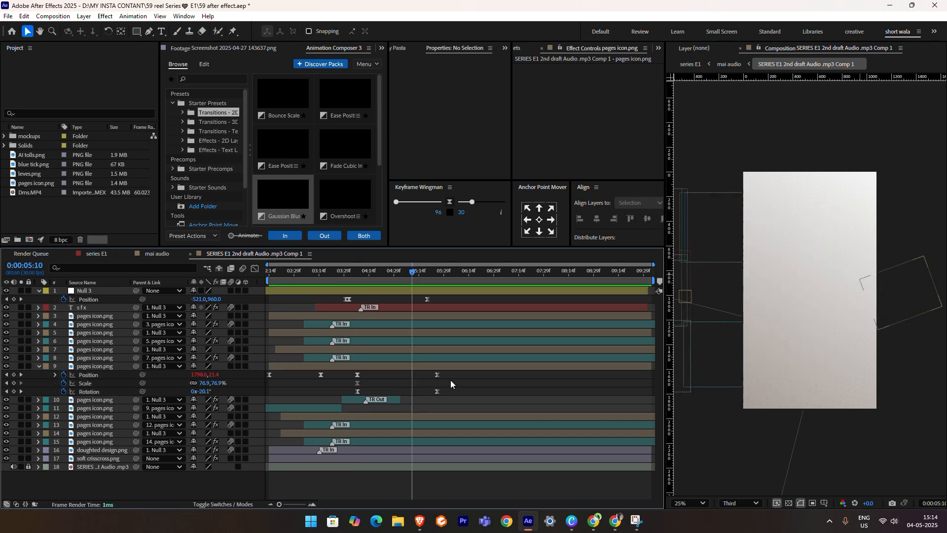
drag(453, 373, 352, 395)
click(346, 272)
key(space)
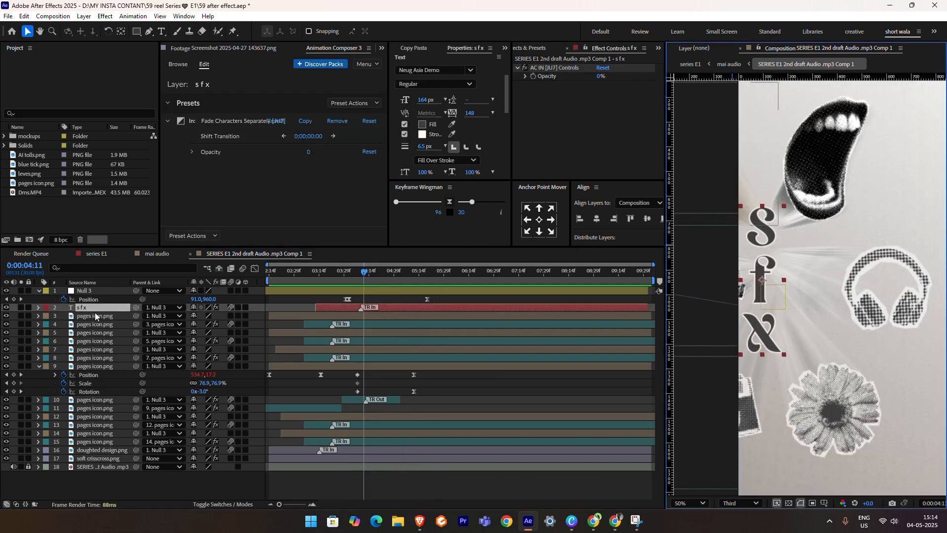
Add a Bevel and Emboss layer style and a 9% Noise effect to the s f x text layer.
right_click(92, 306)
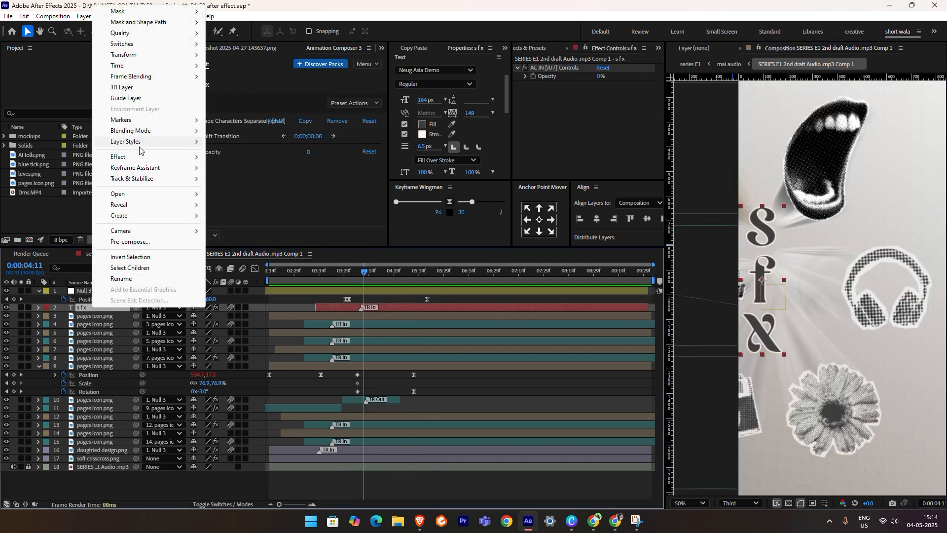
mouse_move(157, 144)
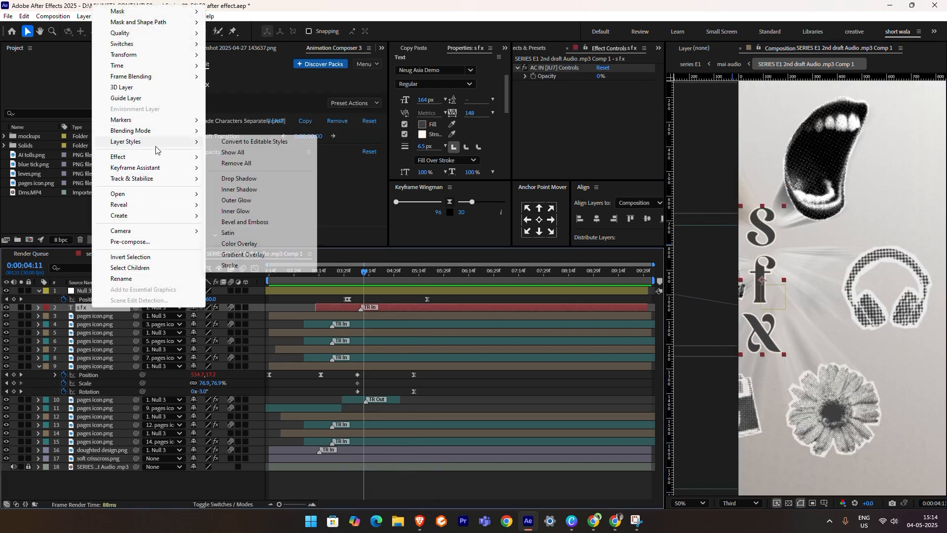
click(273, 222)
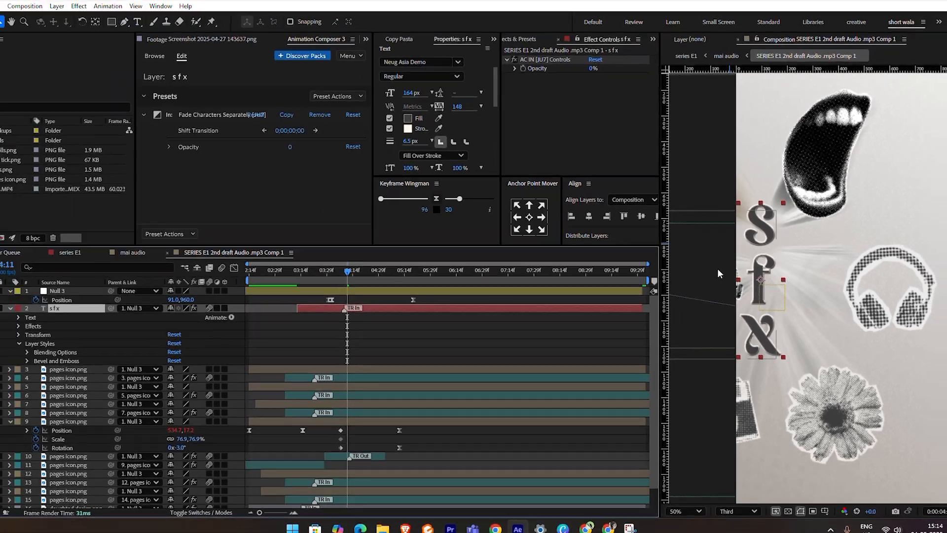
key(ctrl+space)
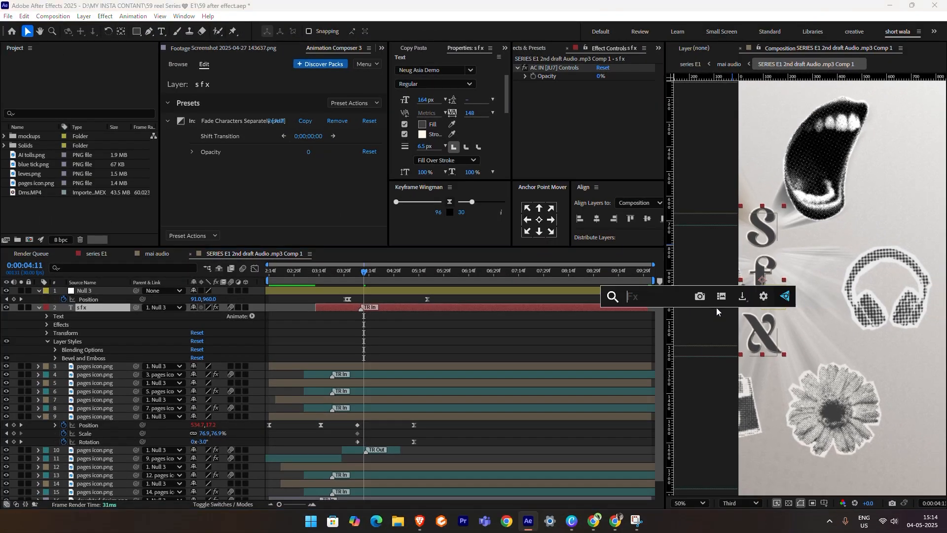
text(noise)
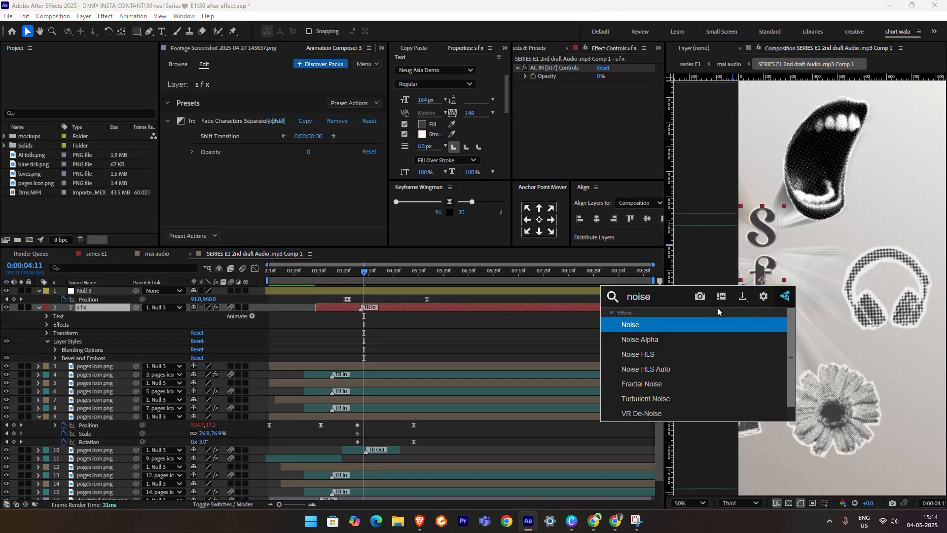
key(Return)
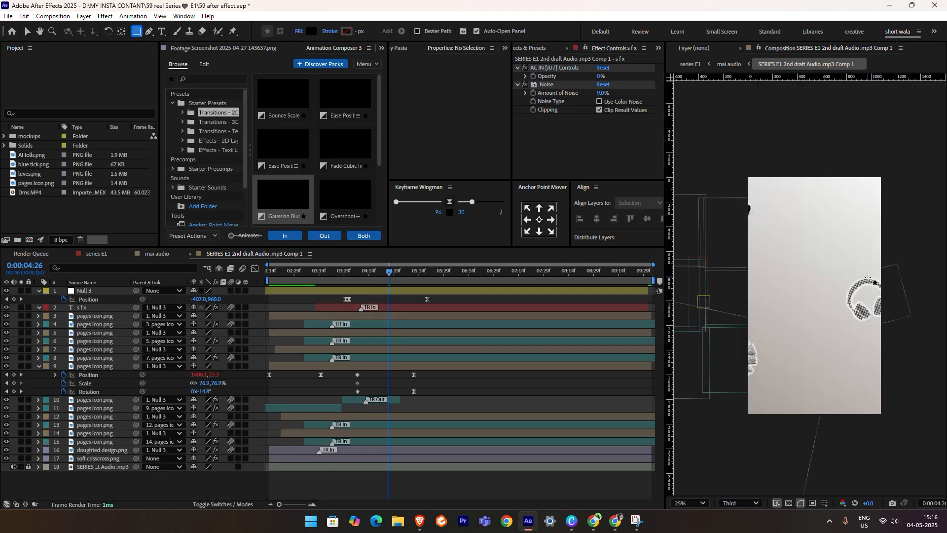
Draw a dark horizontal rectangle about 1548 × 340 px behind the headphones, spanning the full width of the frame.
click(869, 279)
mouse_move(869, 279)
mouse_down()
mouse_move(833, 320)
mouse_move(676, 320)
mouse_up()
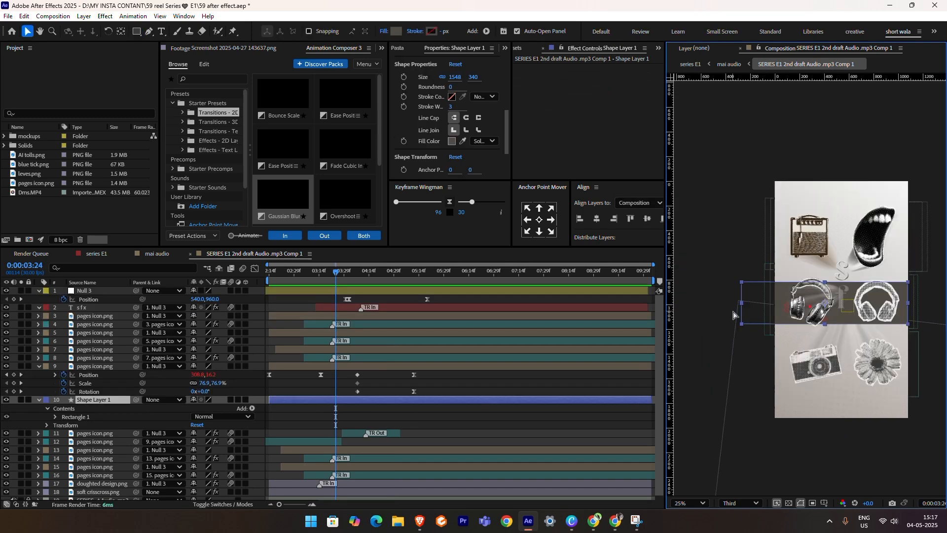
Place a duplicate of the rectangle diagonally across the frame's upper part and set its opacity to 17%.
key(ctrl+d)
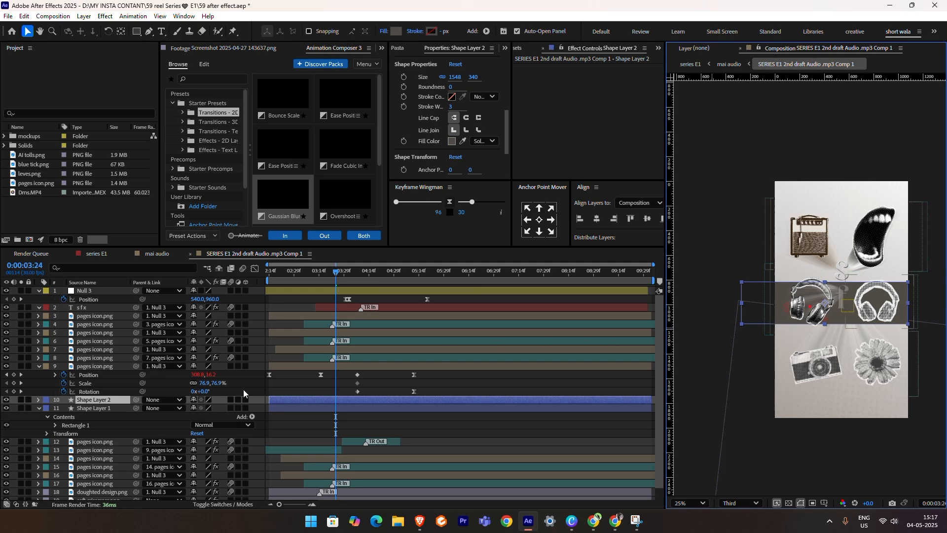
drag(781, 302, 776, 208)
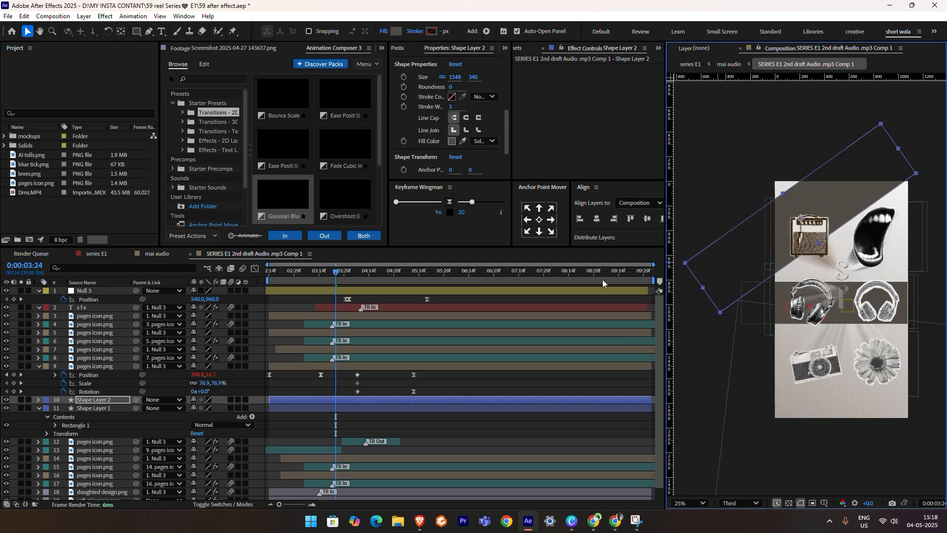
key(t)
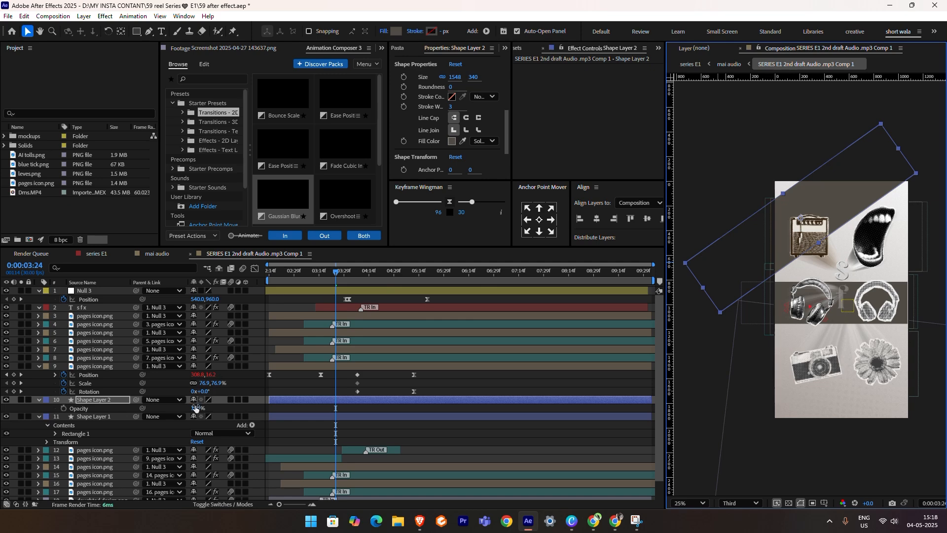
drag(195, 408, 161, 401)
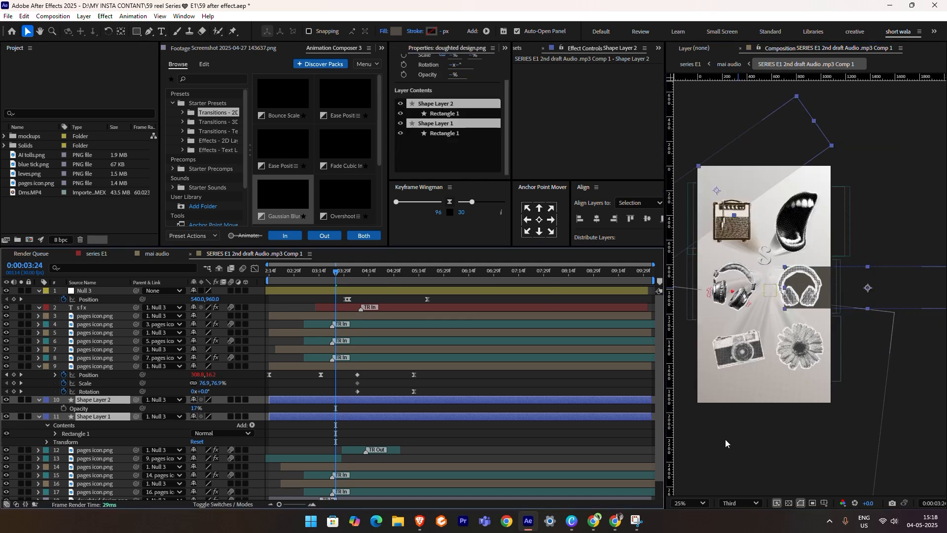
Parent both rectangle shape layers to Null 3.
click(725, 439)
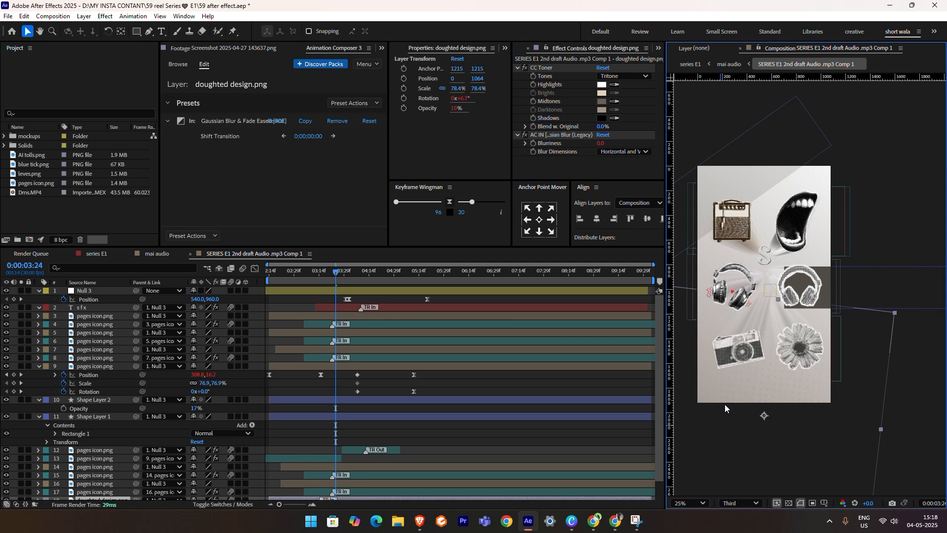
click(900, 287)
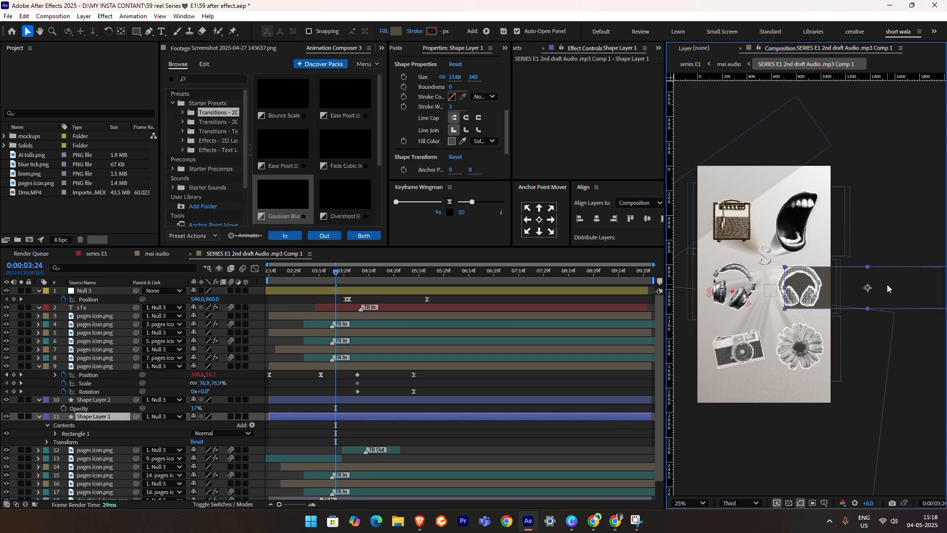
key(ctrl+z)
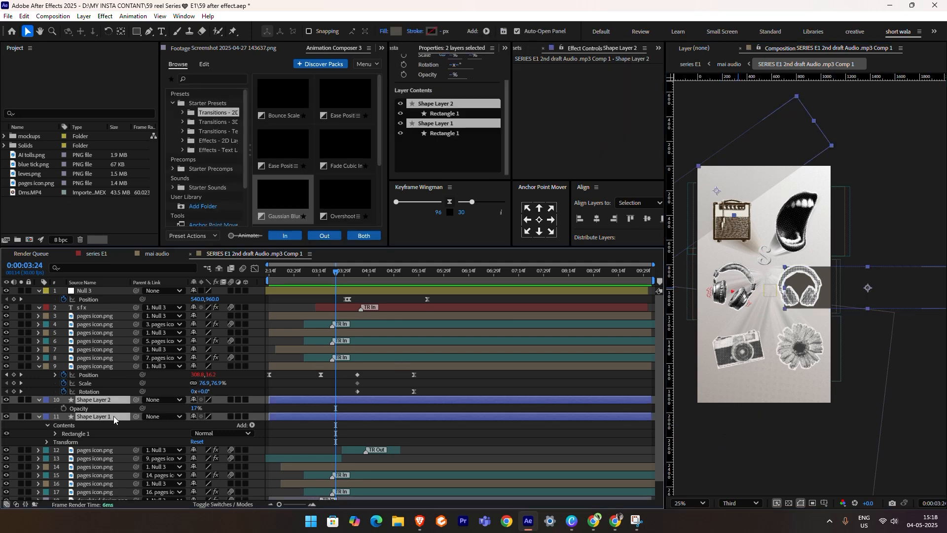
drag(137, 400, 316, 293)
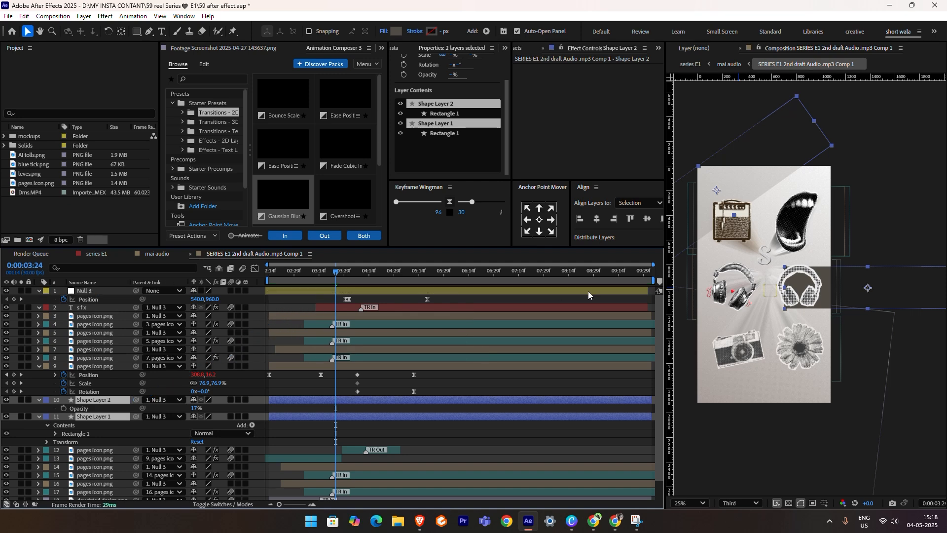
Draw a rectangular mask around the headphones strip on Shape Layer 1 at 0:00:04:21, with a 288-pixel feather.
click(724, 439)
click(900, 286)
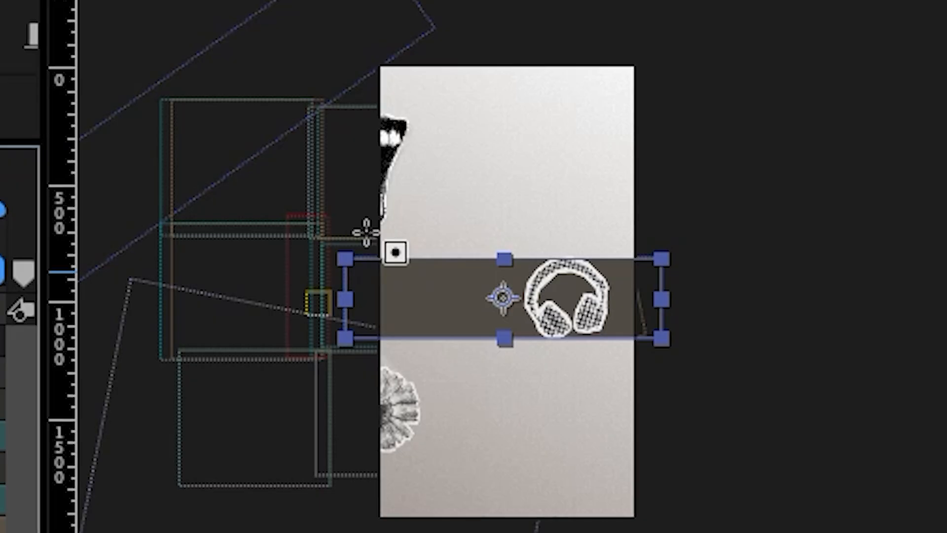
drag(378, 225, 637, 390)
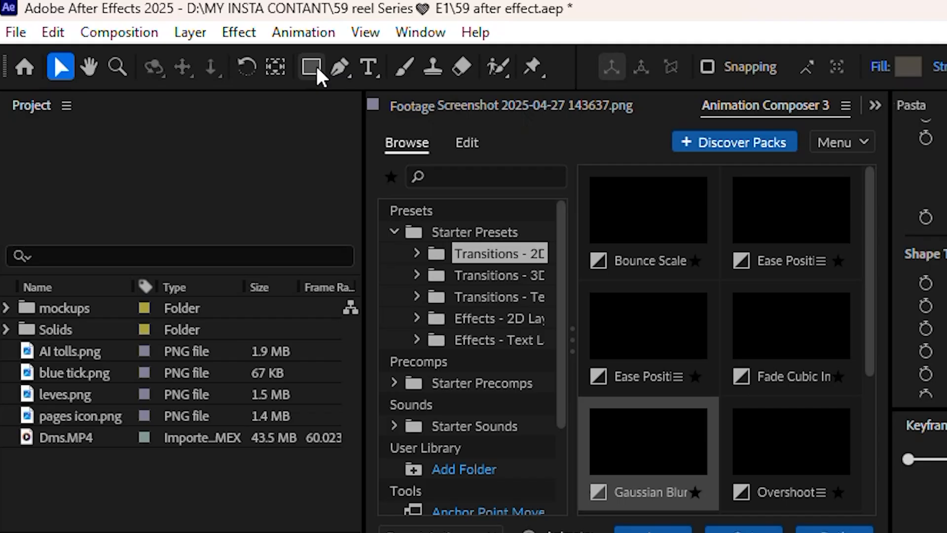
click(316, 74)
click(645, 74)
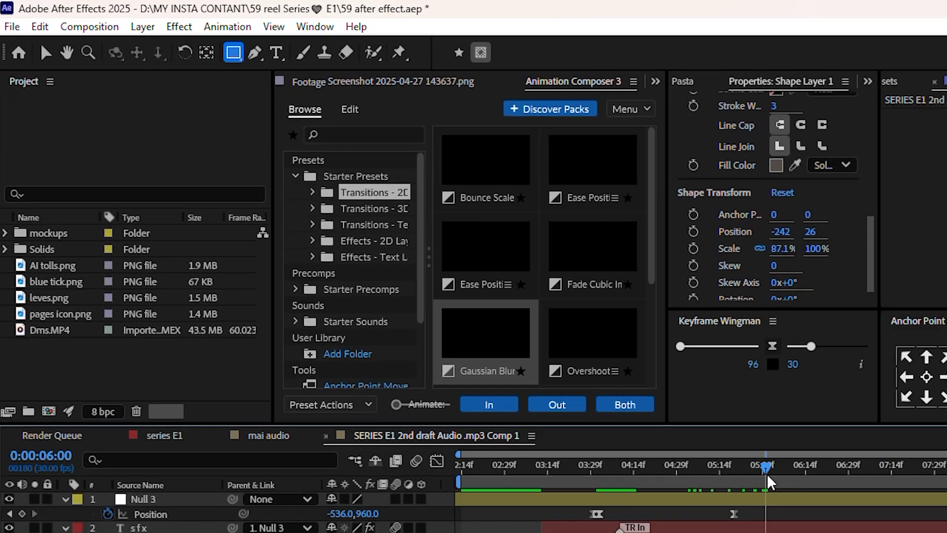
drag(767, 475, 732, 491)
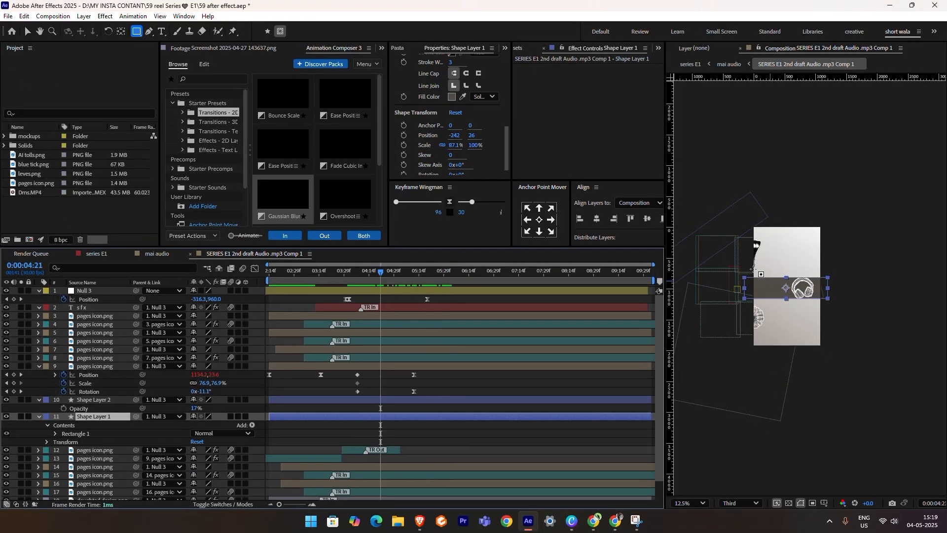
mouse_move(753, 269)
mouse_down()
mouse_move(817, 331)
mouse_move(821, 313)
mouse_move(822, 334)
mouse_up()
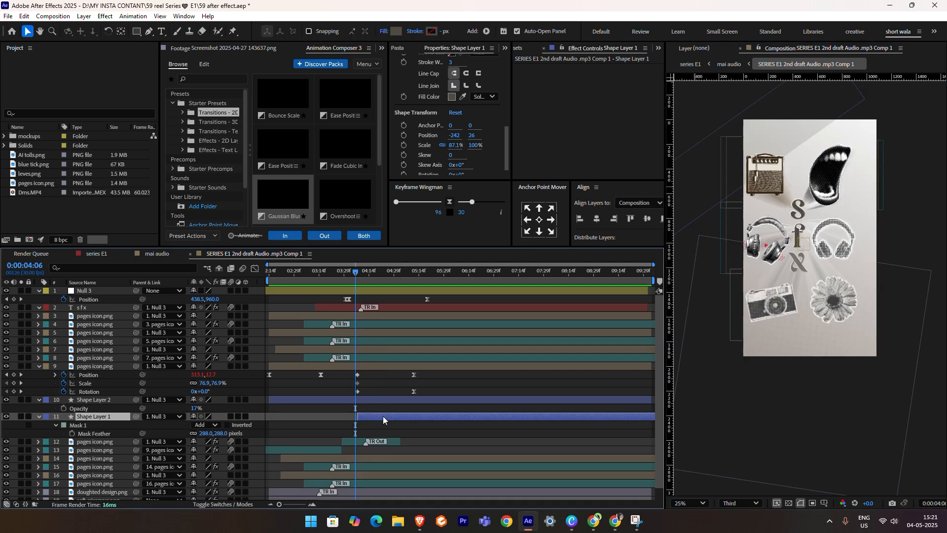
Apply the Gaussian Blur & Fade preset as an in-transition to Shape Layer 1, and preview the animation.
click(286, 236)
key(space)
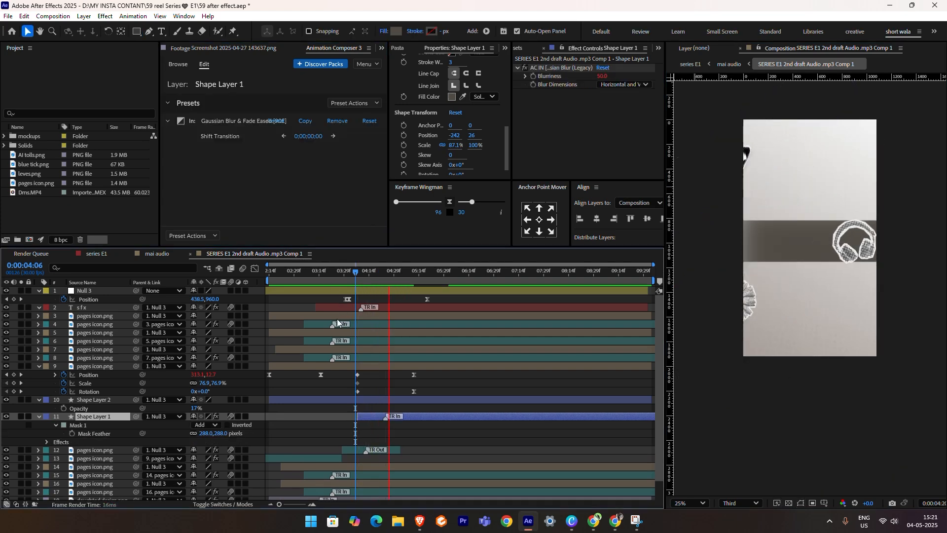
key(space)
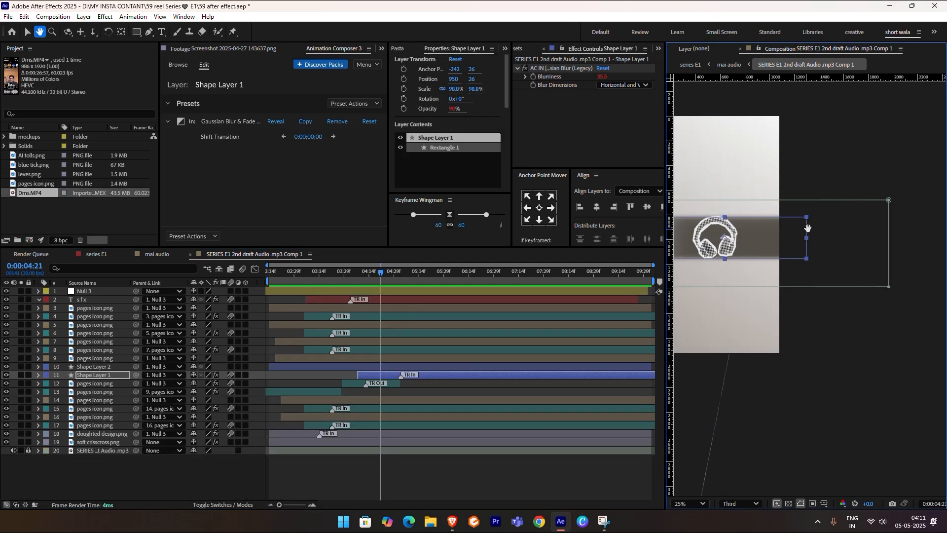
Try to narrow Shape Layer 1's existing rectangular mask by moving its right edge inward to the headphones.
key(g)
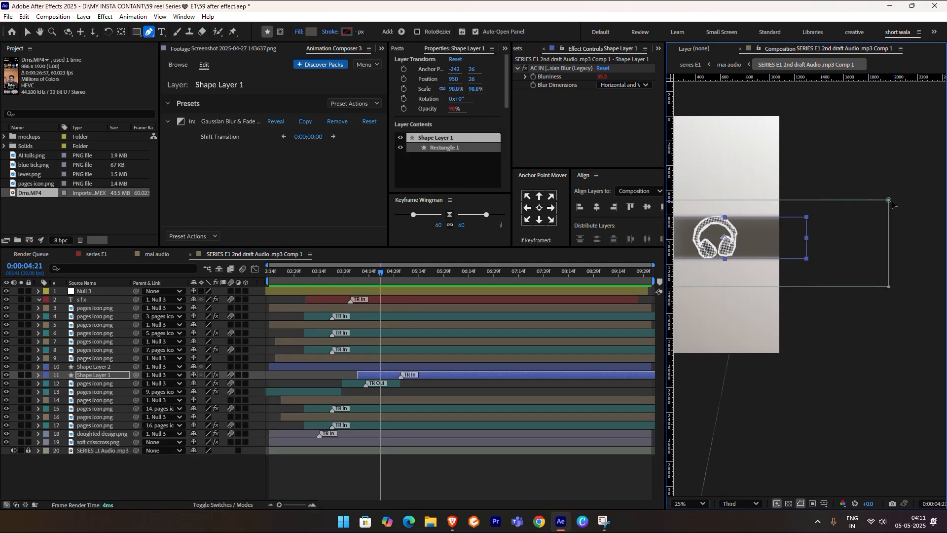
click(889, 201)
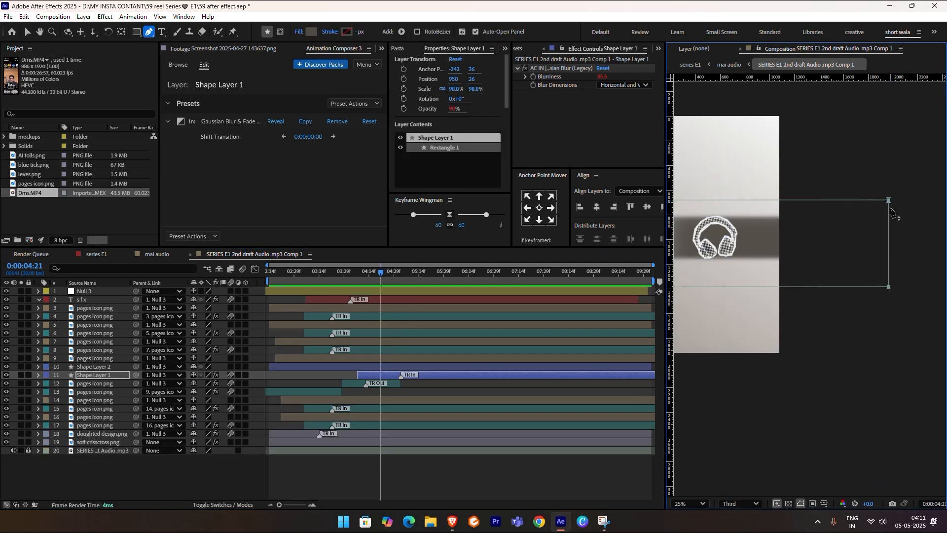
drag(890, 200, 706, 200)
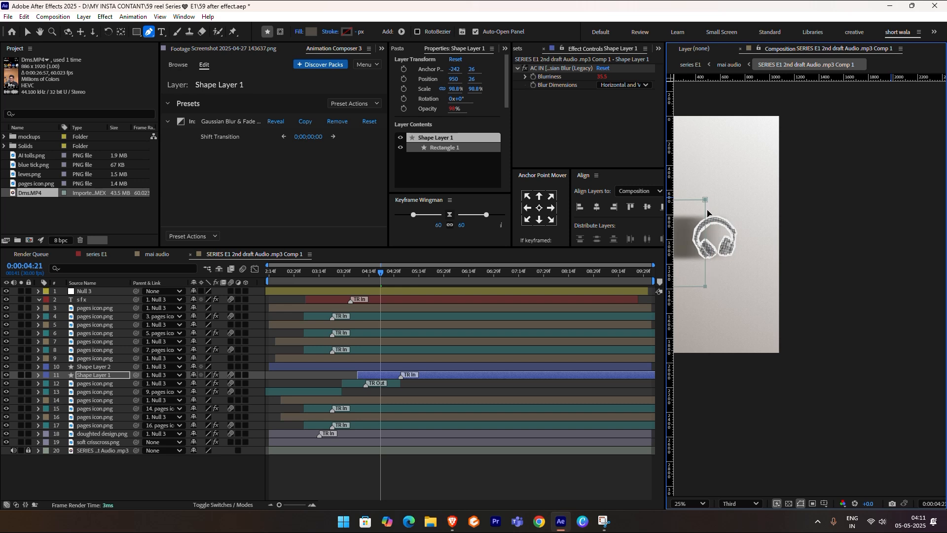
key(ctrl+z)
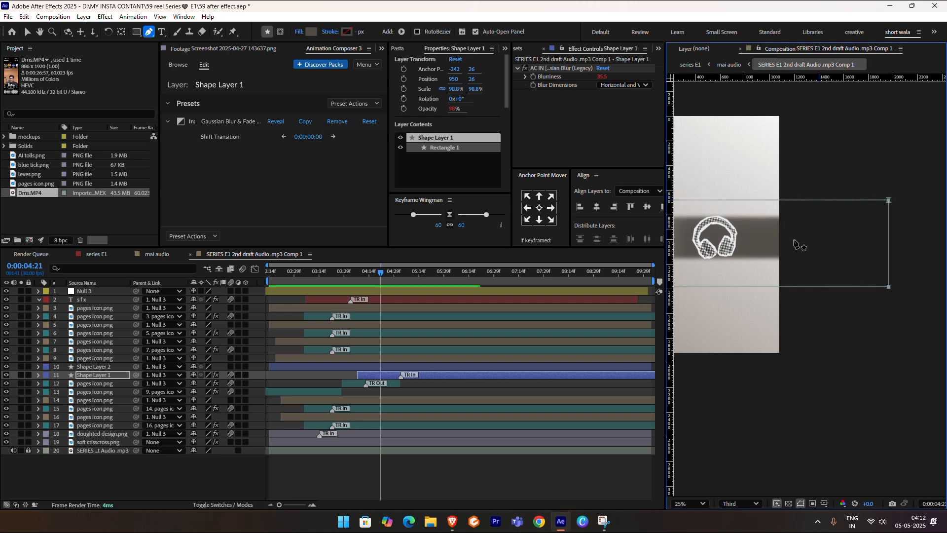
Delete Mask 1 from Shape Layer 1.
drag(777, 241, 840, 229)
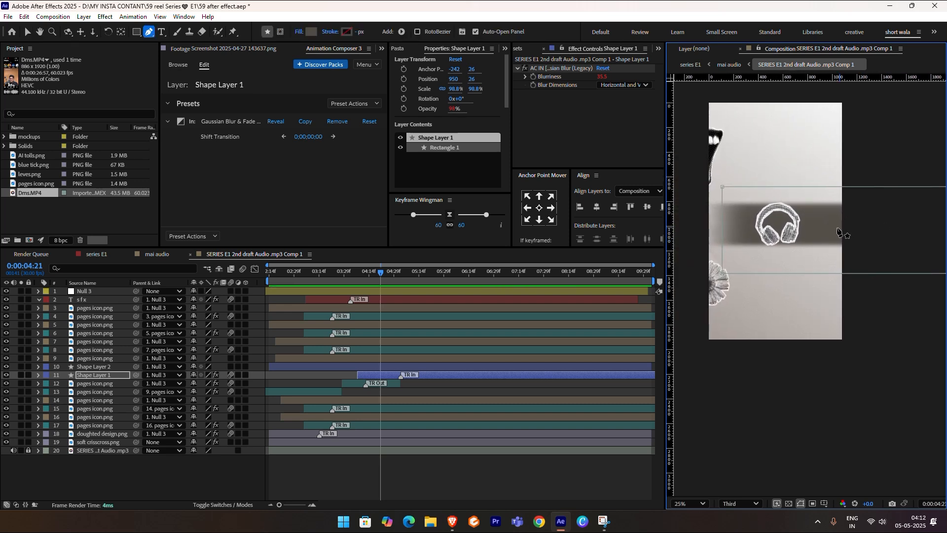
key(m)
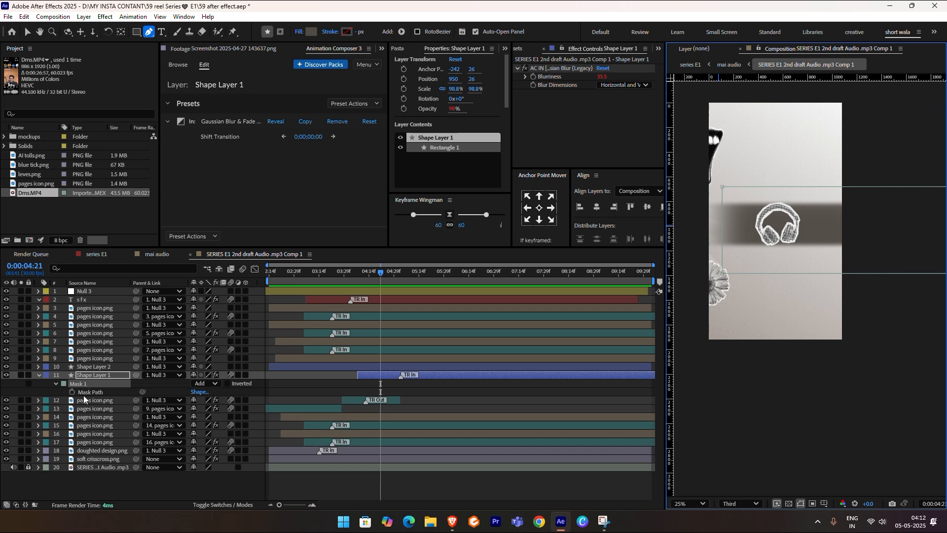
click(87, 385)
key(Delete)
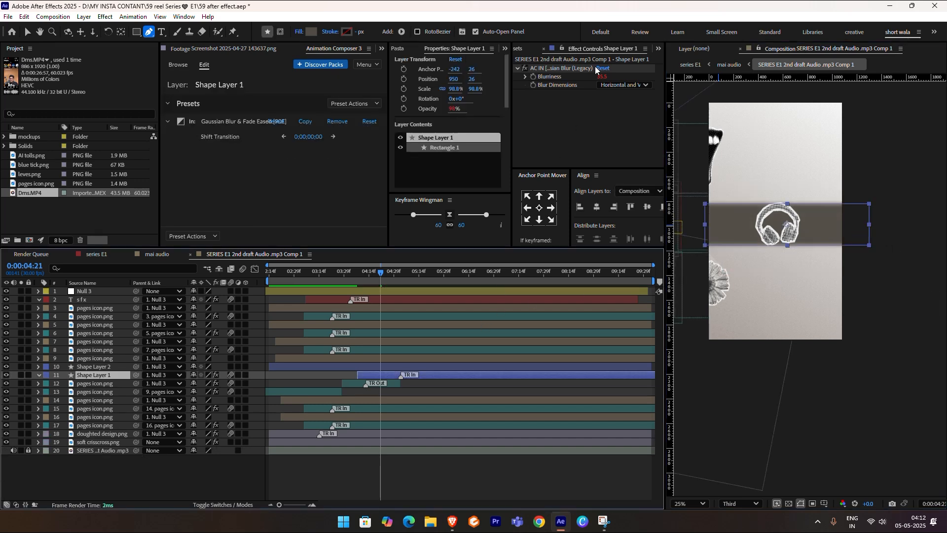
Draw a closed Pen mask on Shape Layer 1 around the dark strip's left part, its right edge running through the headphones.
mouse_move(384, 281)
mouse_down()
mouse_move(396, 279)
mouse_move(369, 283)
mouse_up()
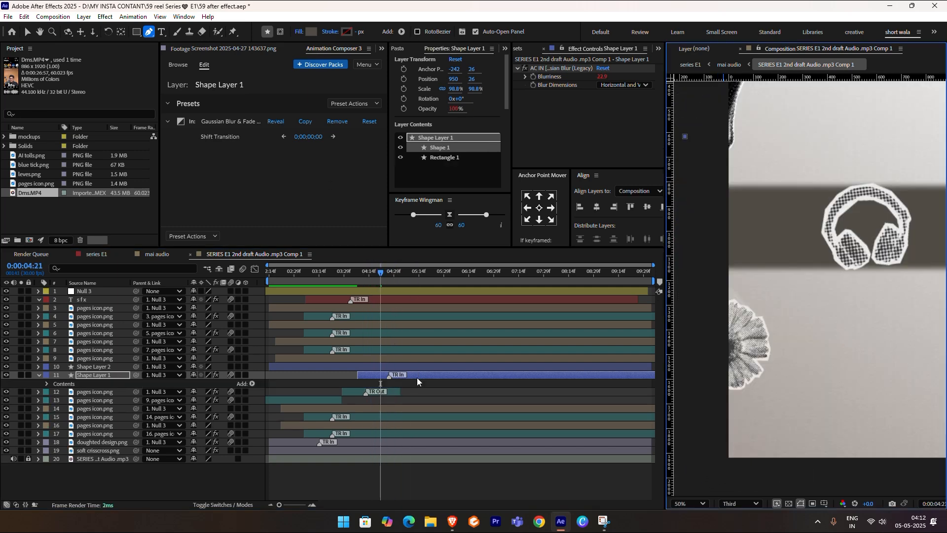
click(411, 375)
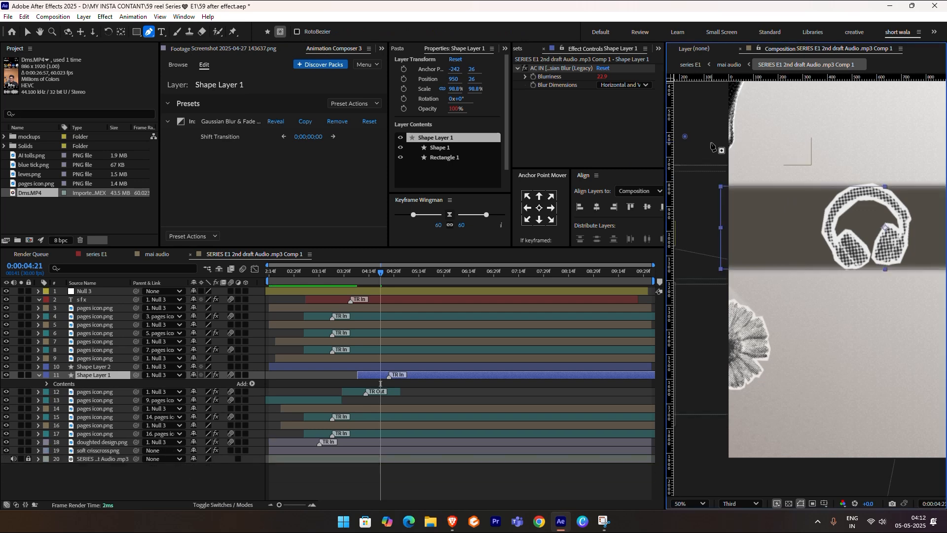
drag(695, 135, 701, 138)
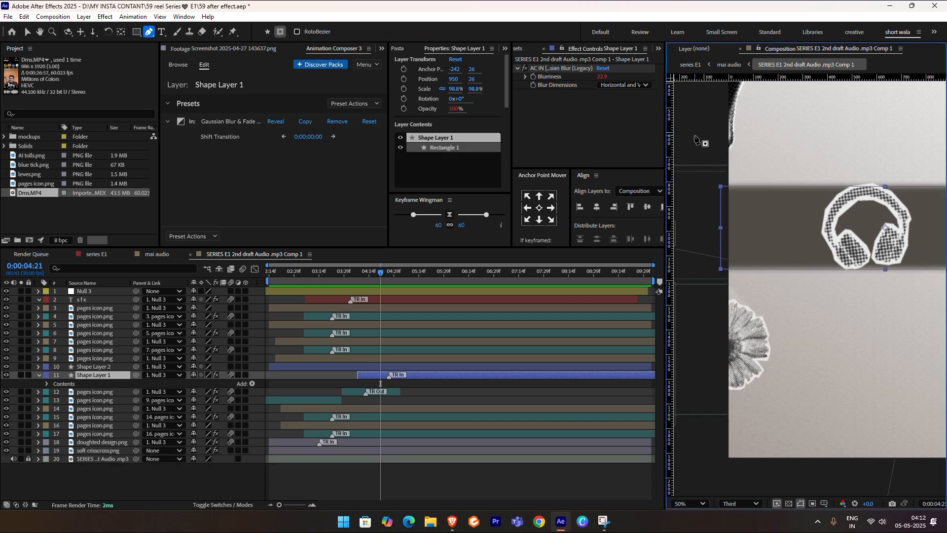
click(857, 142)
click(865, 186)
drag(852, 260, 911, 300)
click(881, 310)
click(845, 348)
key(comma)
click(674, 364)
click(589, 305)
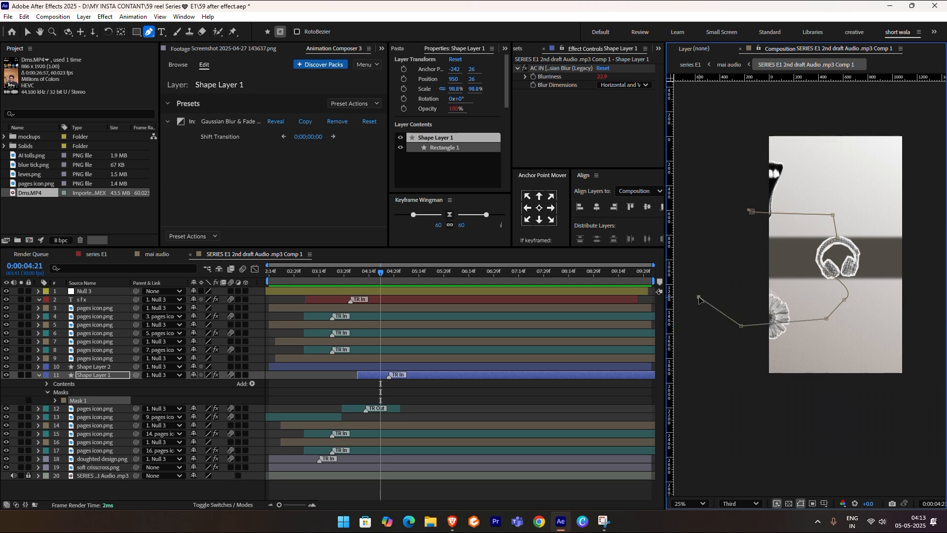
click(752, 211)
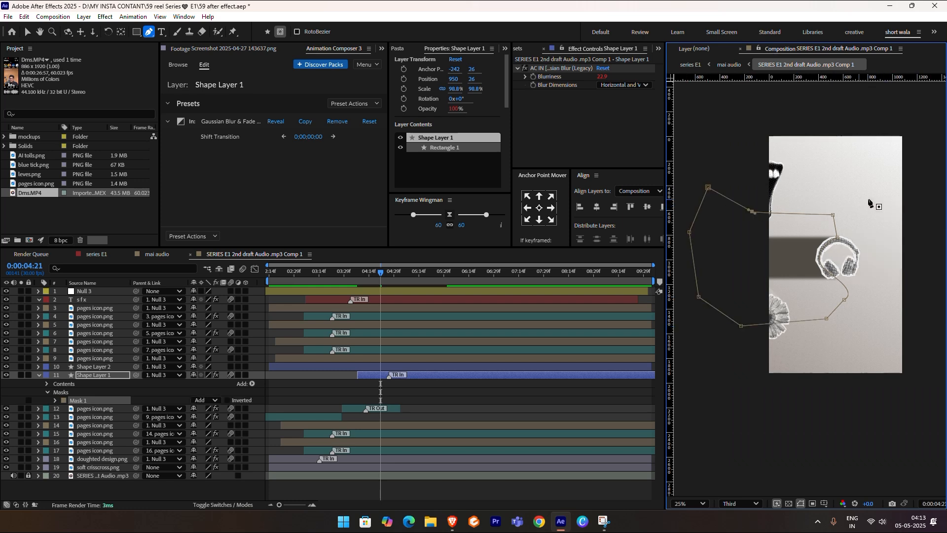
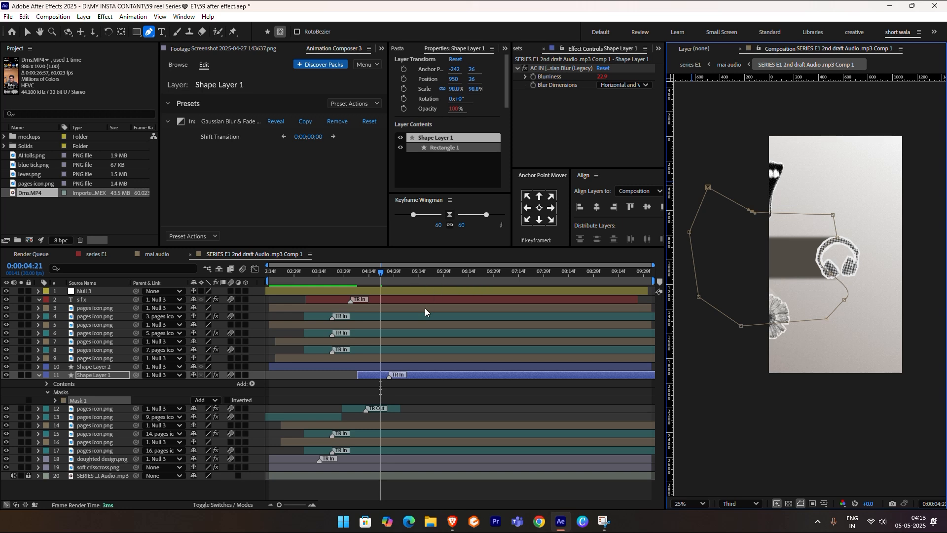
Enable keyframing for Shape Layer 1's Mask Path and place its keyframe at 0:00:05:05.
click(28, 35)
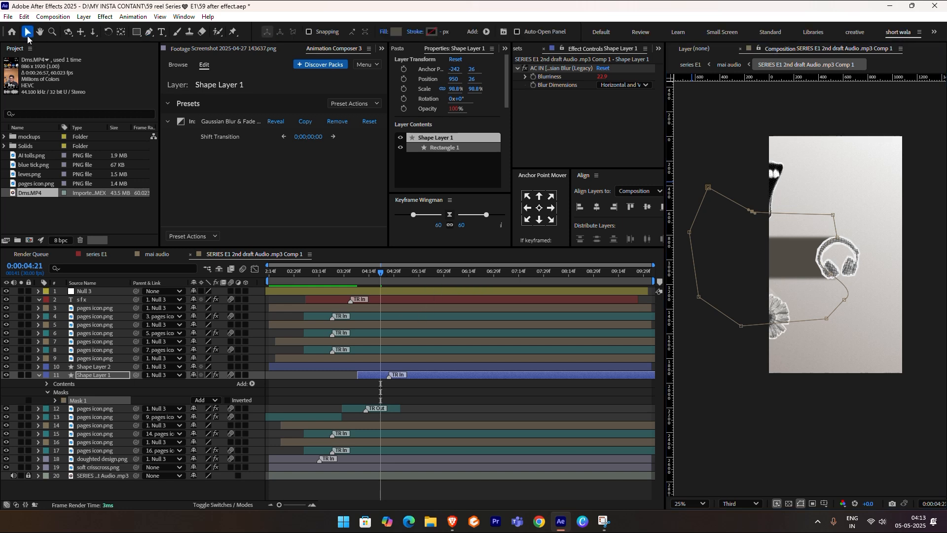
click(894, 223)
key(m)
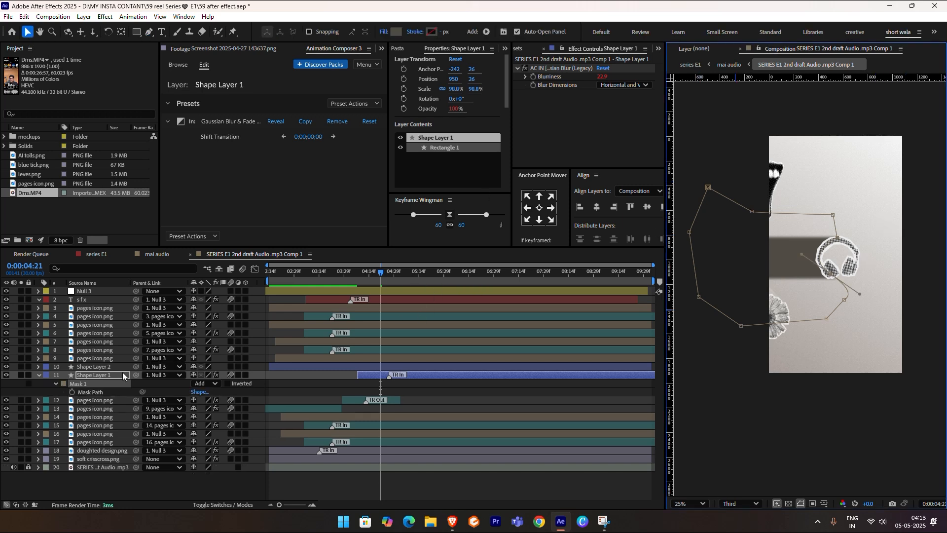
click(72, 392)
key(;)
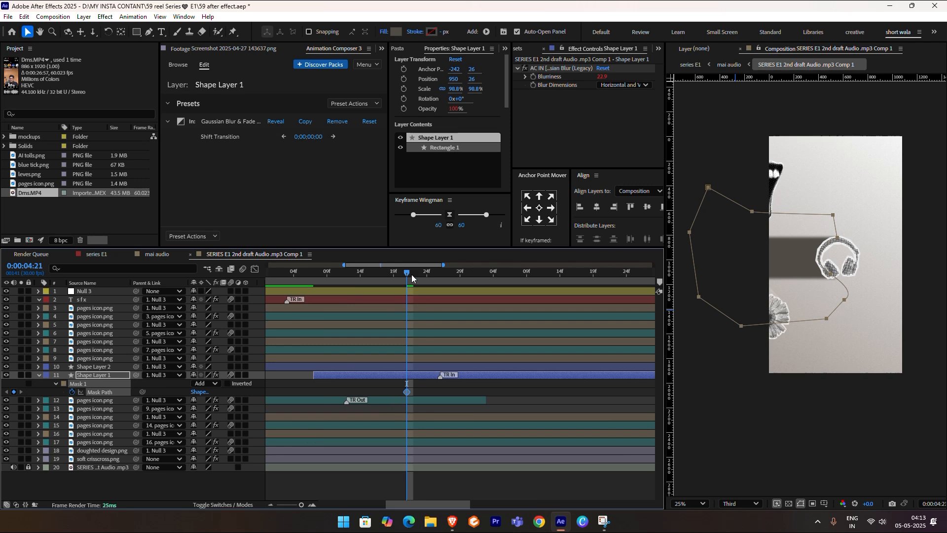
drag(406, 393, 481, 392)
click(469, 279)
drag(469, 279, 498, 306)
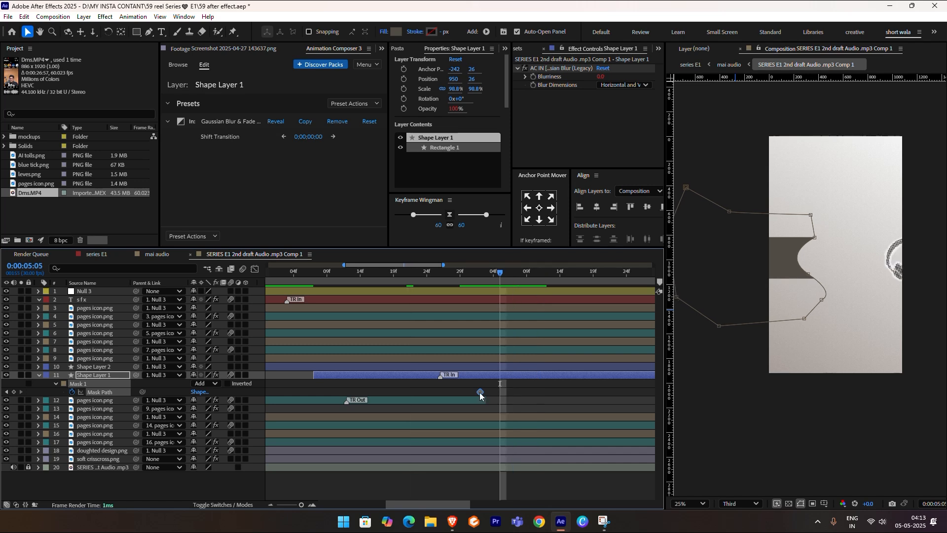
drag(480, 393, 500, 393)
Extend the mask's right edge to the headphones at 0:00:05:05 and past the frame's right edge at 0:00:05:14.
drag(855, 194, 902, 280)
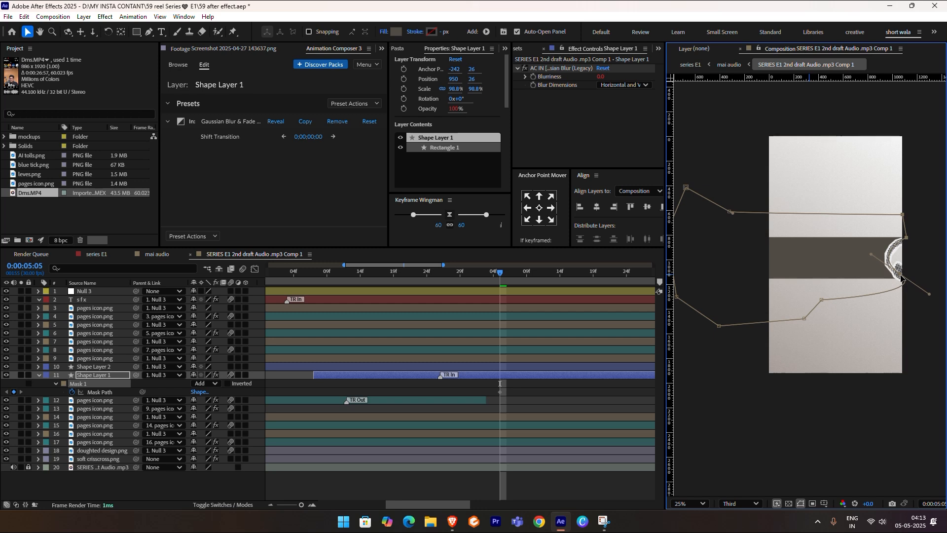
drag(501, 274, 561, 279)
drag(924, 230, 917, 273)
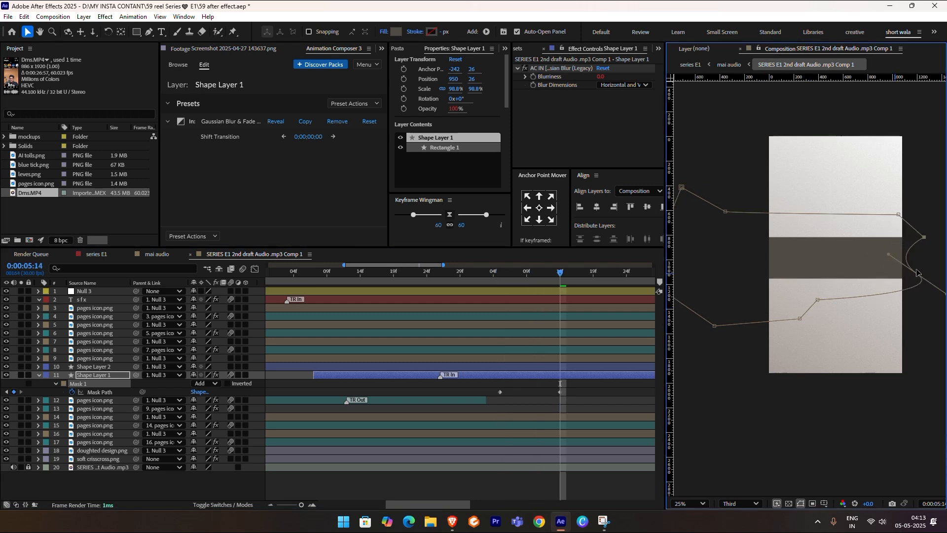
At 0:00:04:12, pull the mask's right-hand points back onto the headphones to keyframe the starting mask shape.
drag(562, 284, 349, 298)
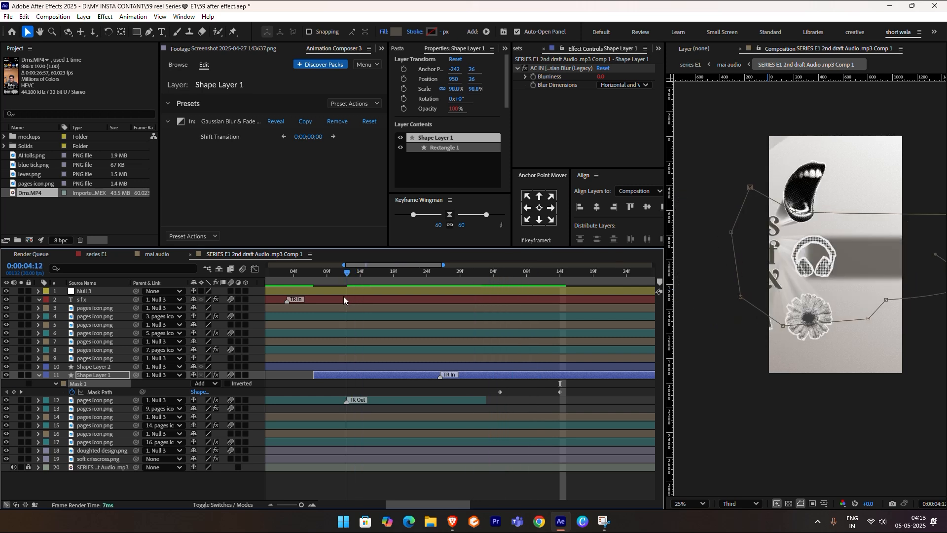
scroll(810, 288, down, 2)
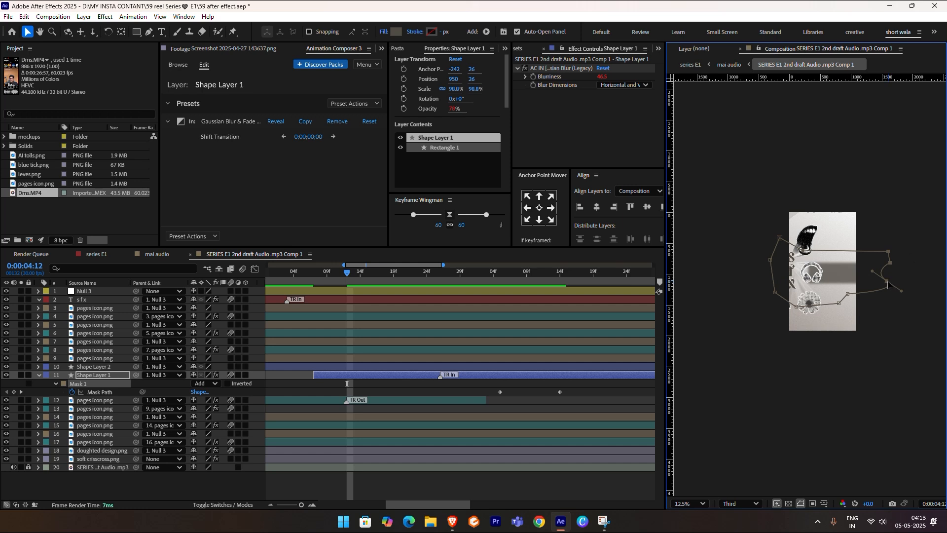
drag(887, 282, 811, 284)
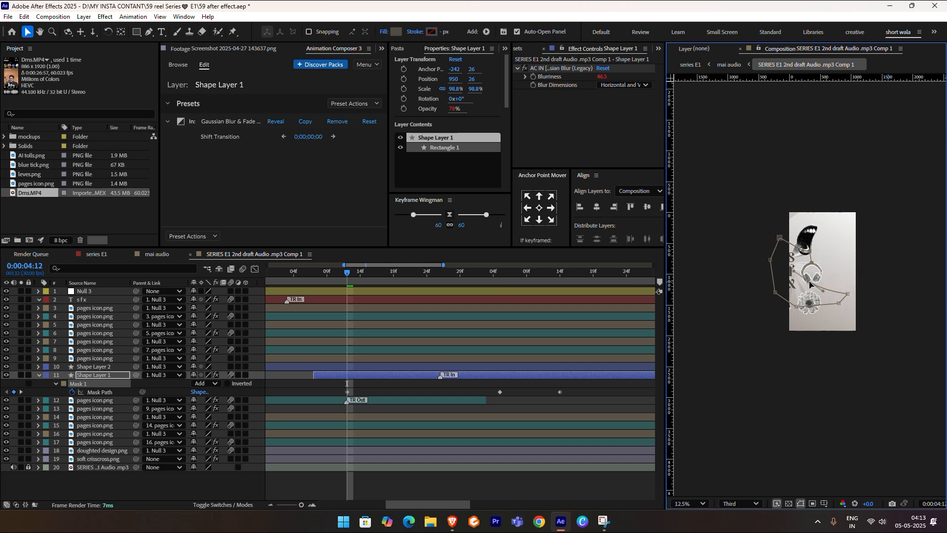
scroll(810, 285, up, 3)
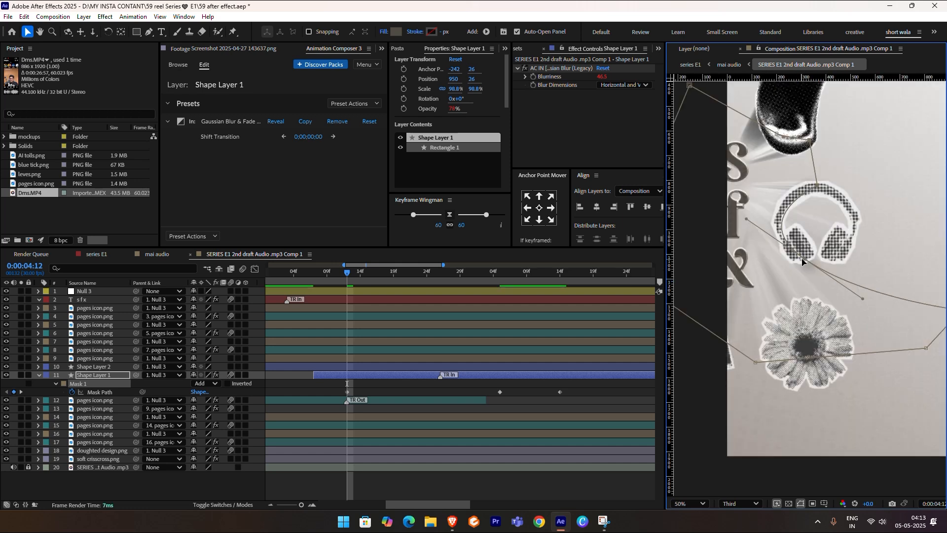
scroll(805, 261, down, 2)
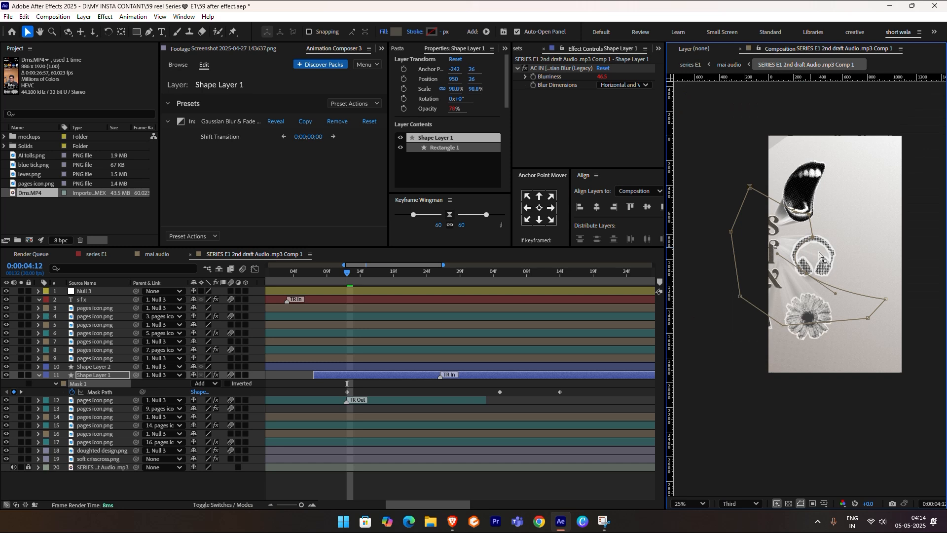
Refit the mask's edge to the headphones at 0:00:04:10 and preview the reveal.
click(338, 283)
click(331, 283)
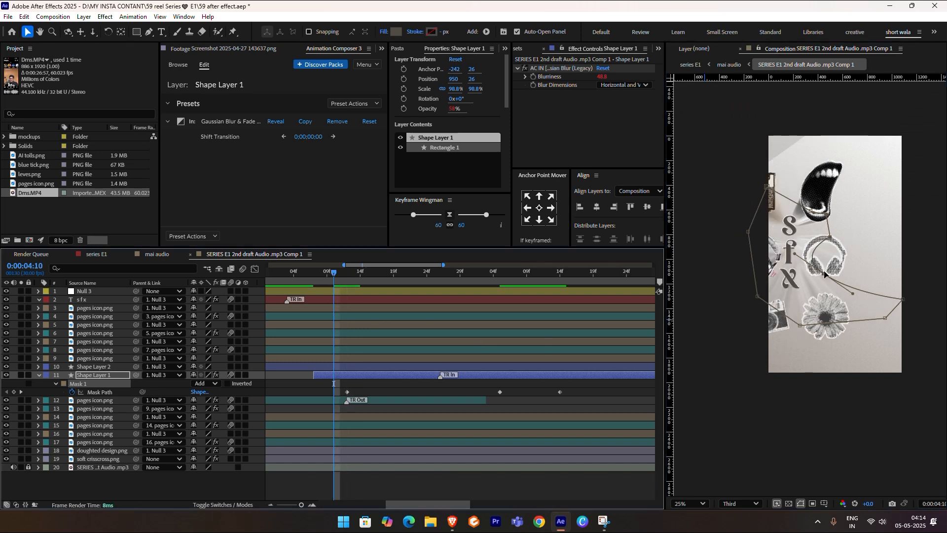
drag(824, 274, 818, 273)
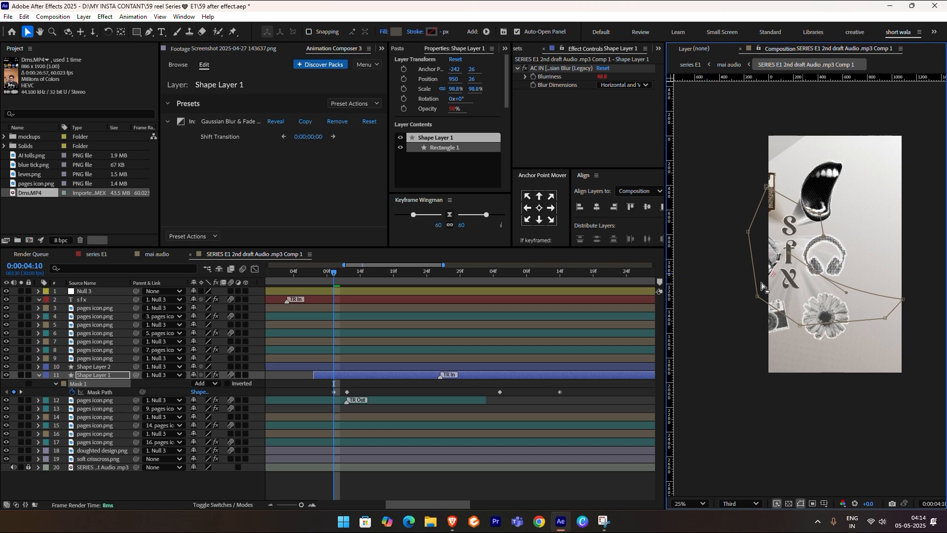
key(space)
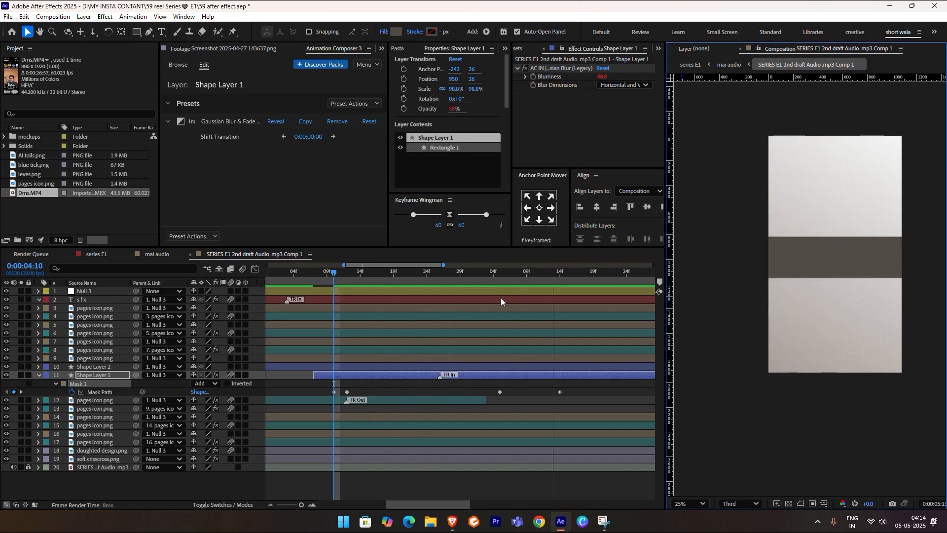
drag(497, 275, 452, 295)
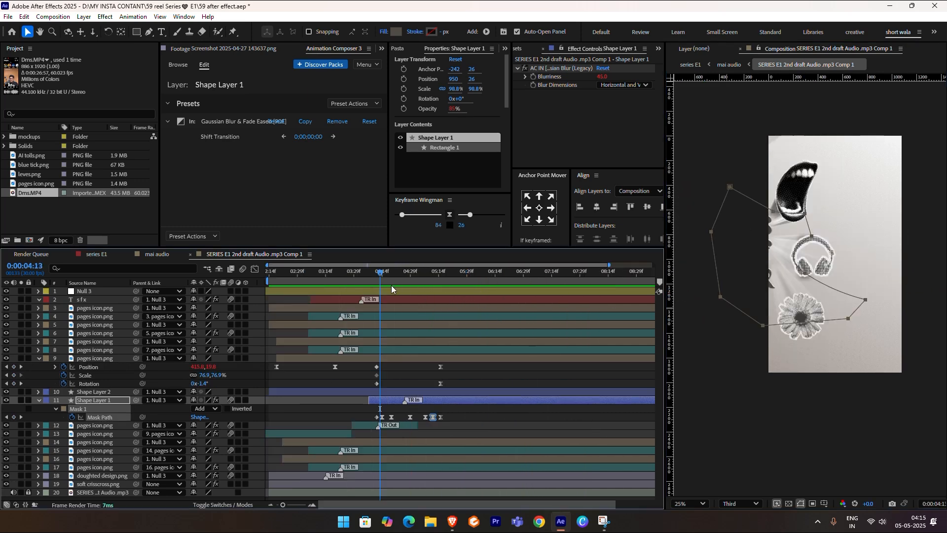
At 0:00:05:01, apply the Shadow Studio 3 effect to the headphones layer.
click(414, 278)
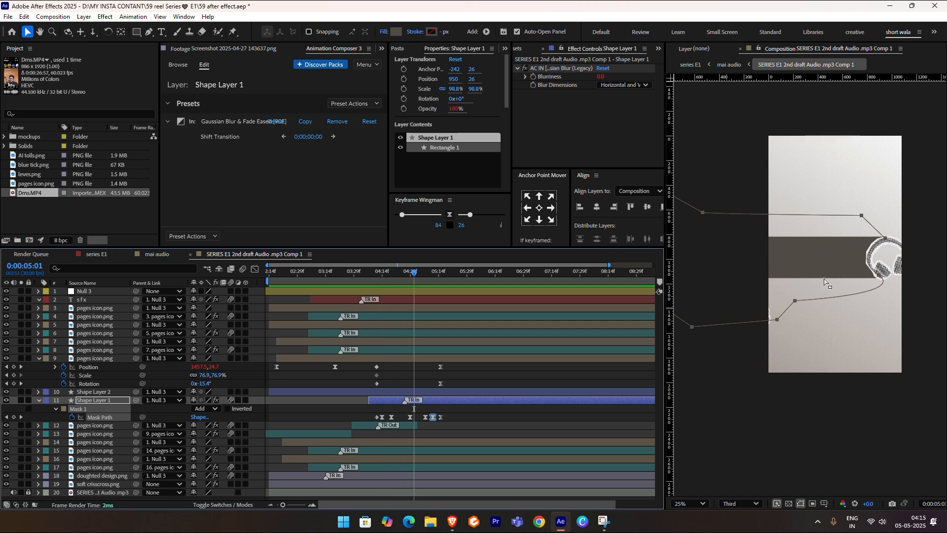
click(475, 375)
click(913, 261)
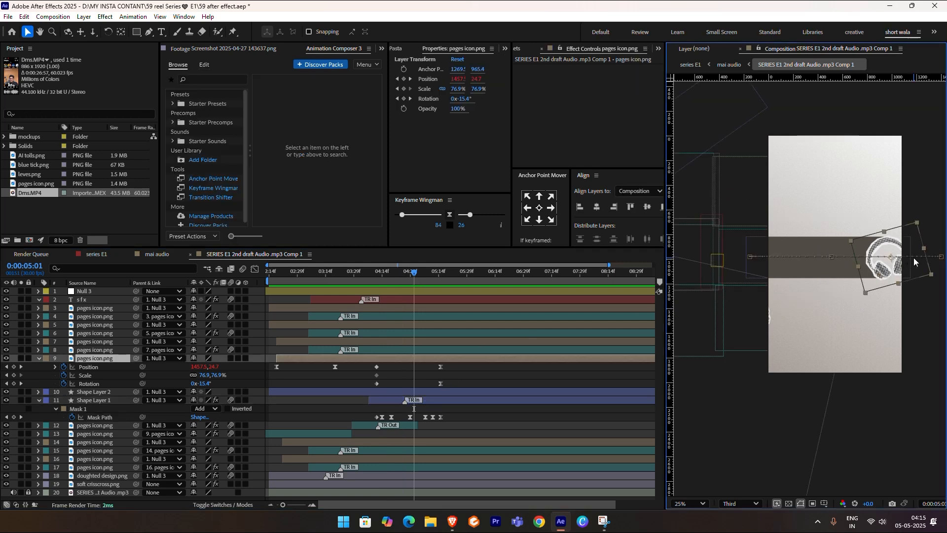
key(ctrl+space)
text(shad)
click(808, 270)
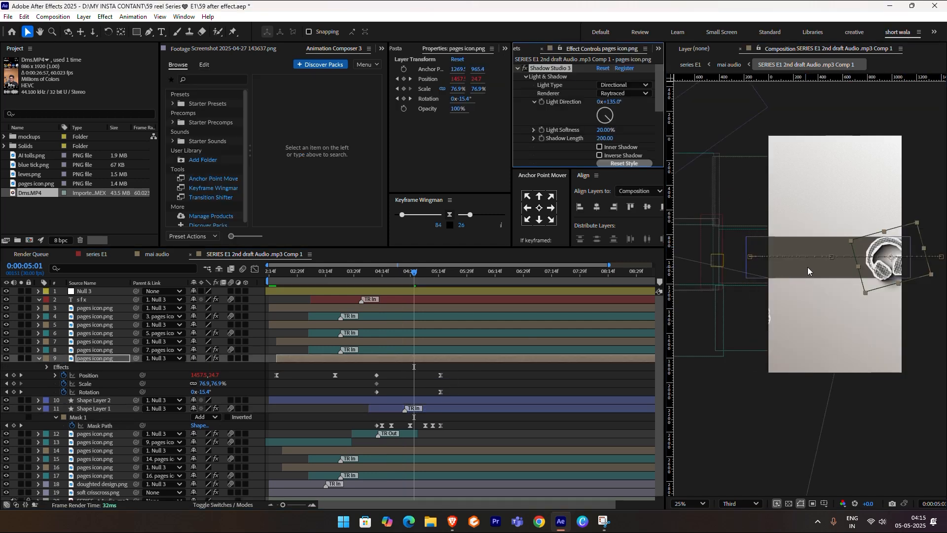
Set the headphones shadow's light direction to 260°, opacity start to 52% and shadow length to 302, and preview the animation.
drag(605, 115, 592, 116)
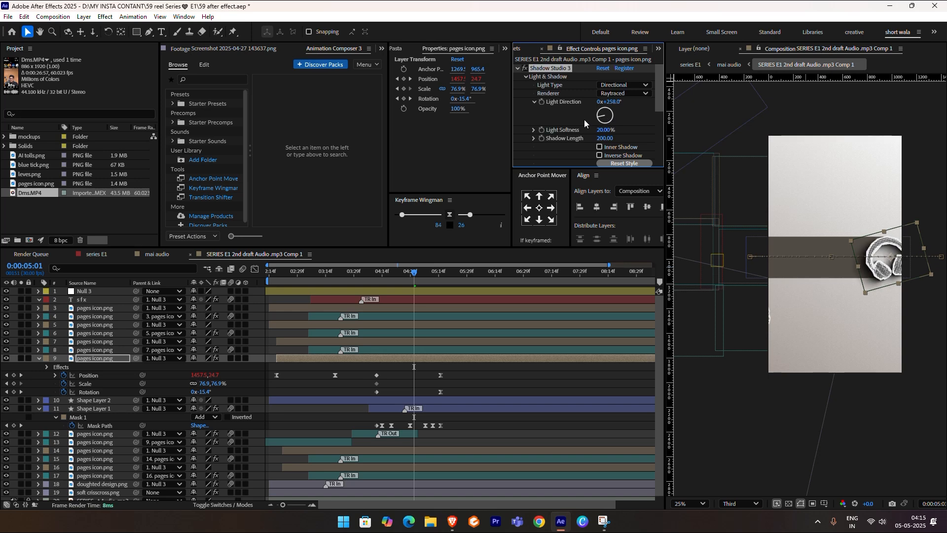
scroll(607, 119, down, 3)
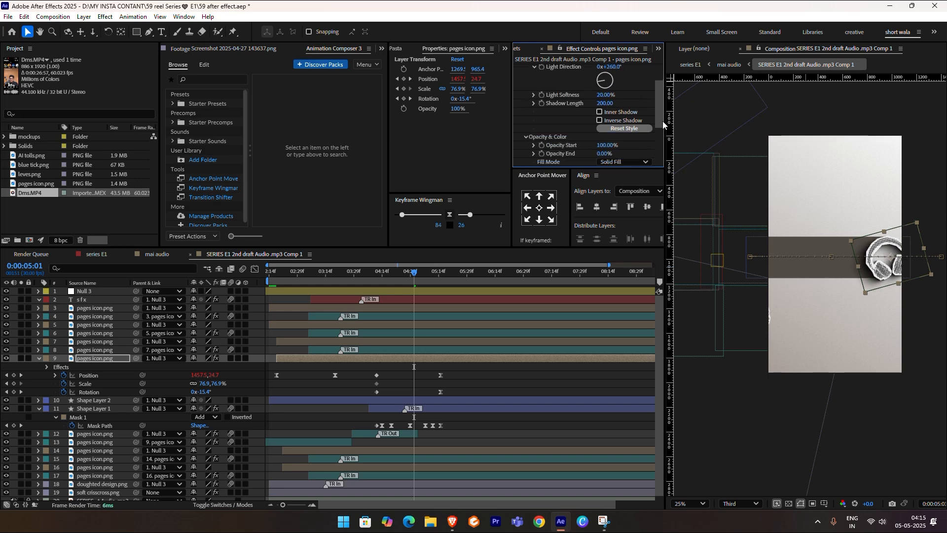
drag(591, 121, 583, 125)
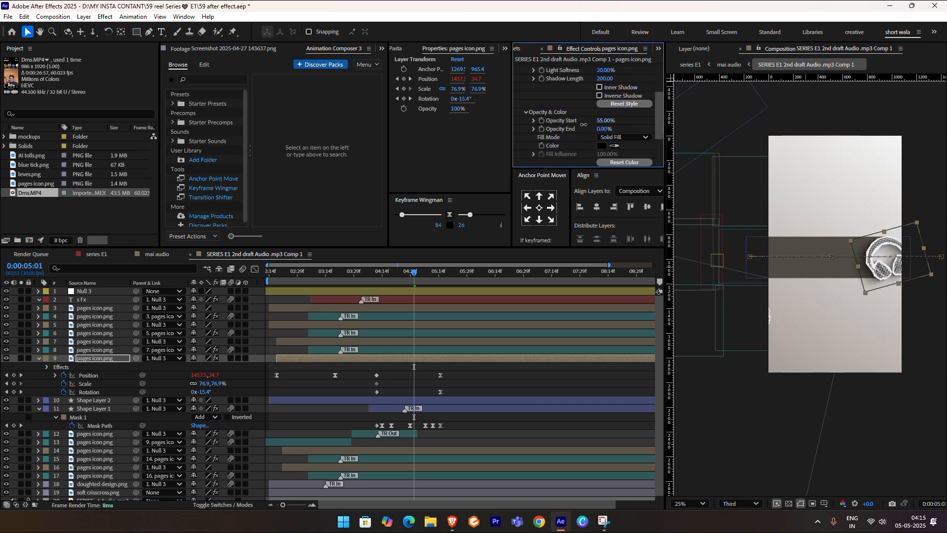
key(space)
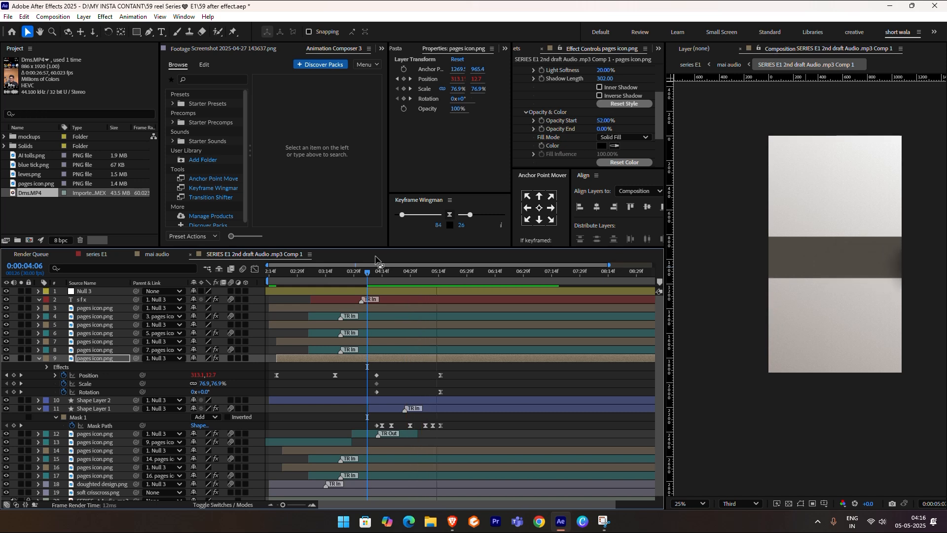
Keyframe the headphones shadow's Opacity Start from 0% at 0:00:04:00 to 52% near the roll's first keyframes, and preview the fade-in.
drag(458, 272, 356, 285)
scroll(580, 132, up, 3)
scroll(581, 132, down, 4)
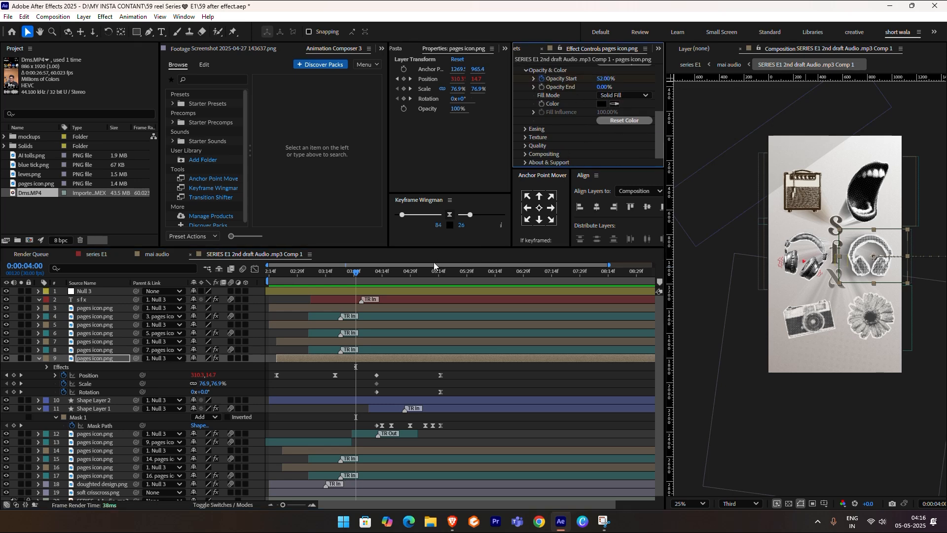
key(u)
drag(356, 375, 378, 376)
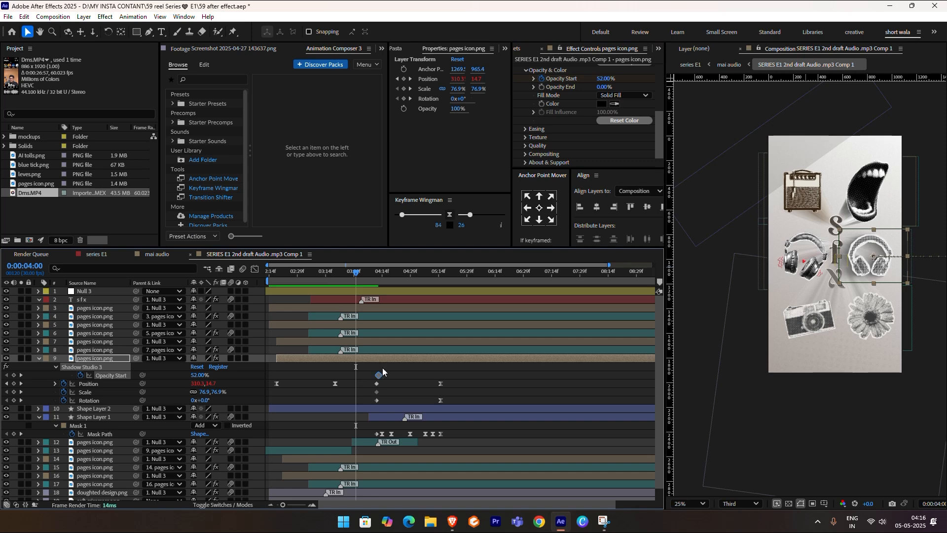
drag(605, 80, 525, 100)
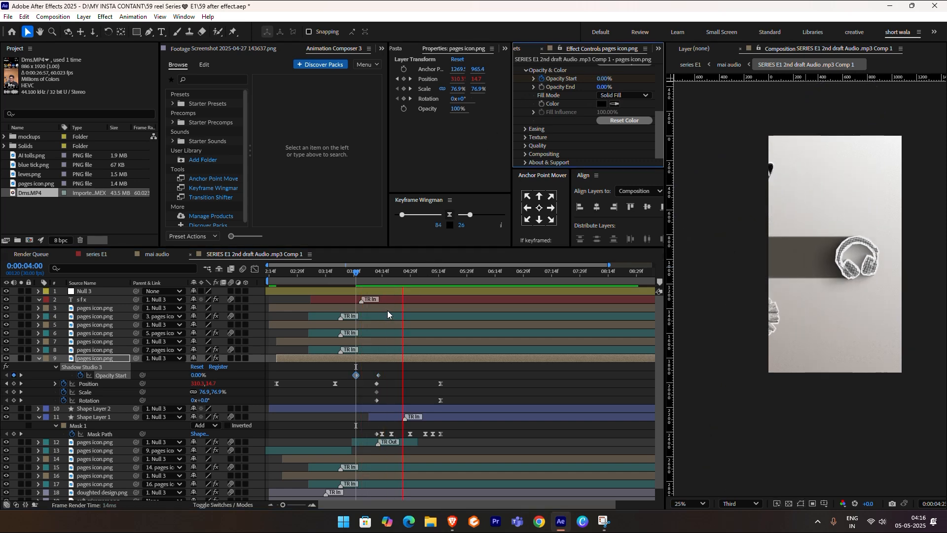
key(space)
Apply the Drop Shadow effect to the camera icon's light-burst layer, layer 15.
click(801, 324)
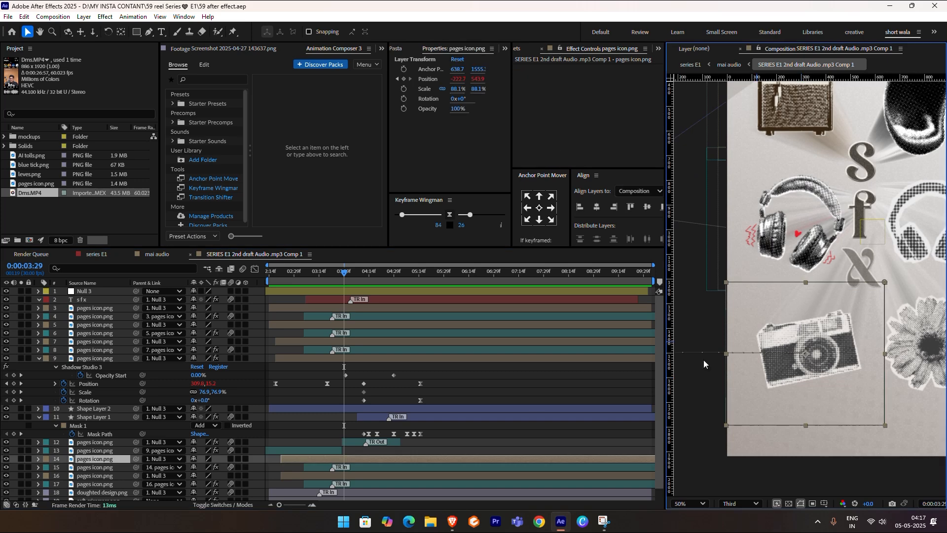
click(323, 465)
key(ctrl+space)
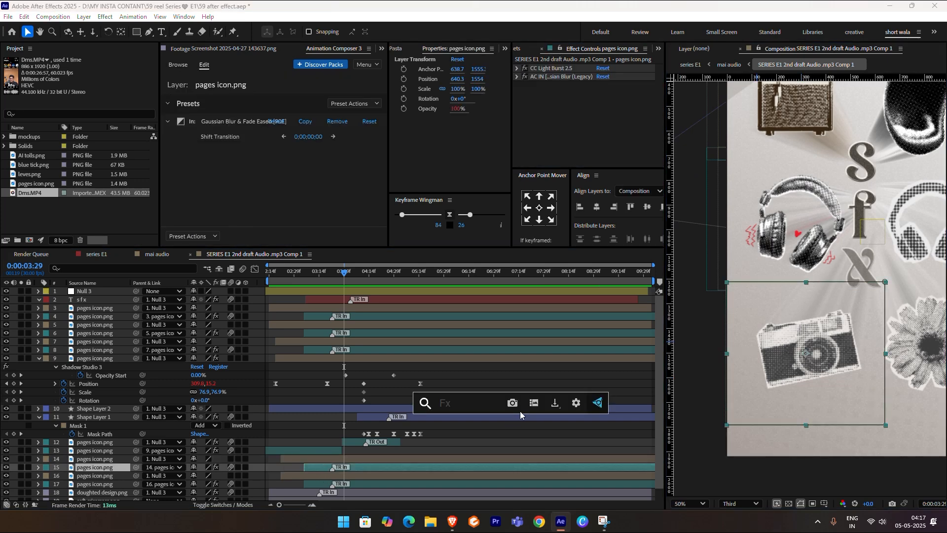
text(dr)
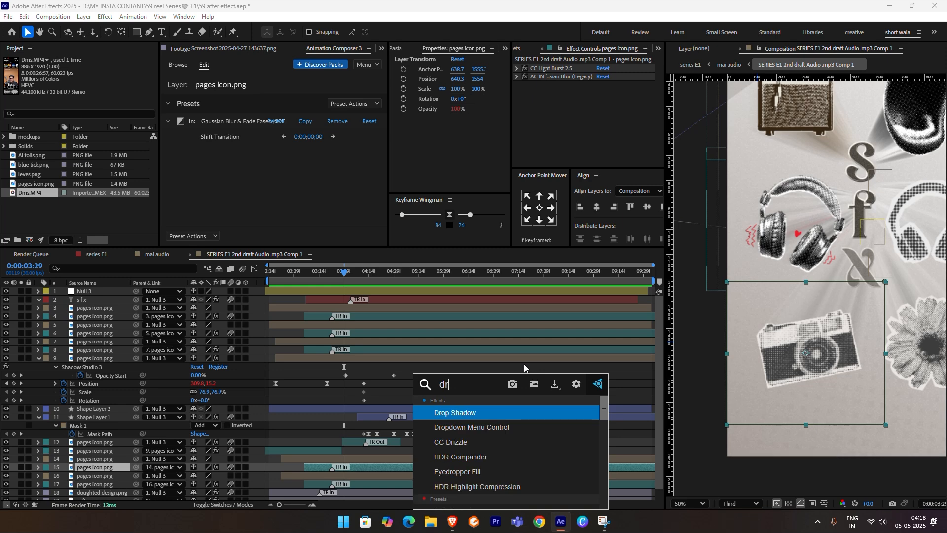
text(op)
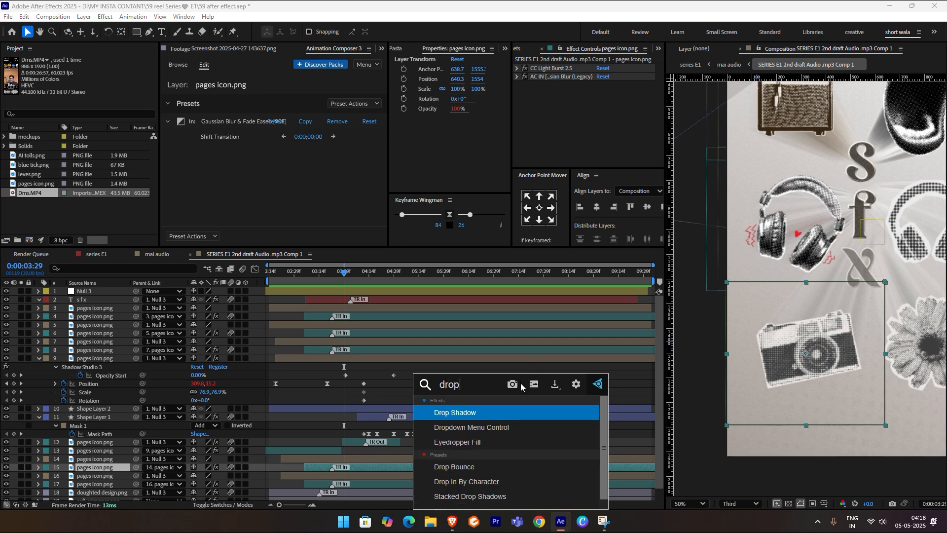
click(476, 416)
Check the headphones' two light-burst layers and the flower's layer, and preview the animation from 0:00:02:14.
click(86, 447)
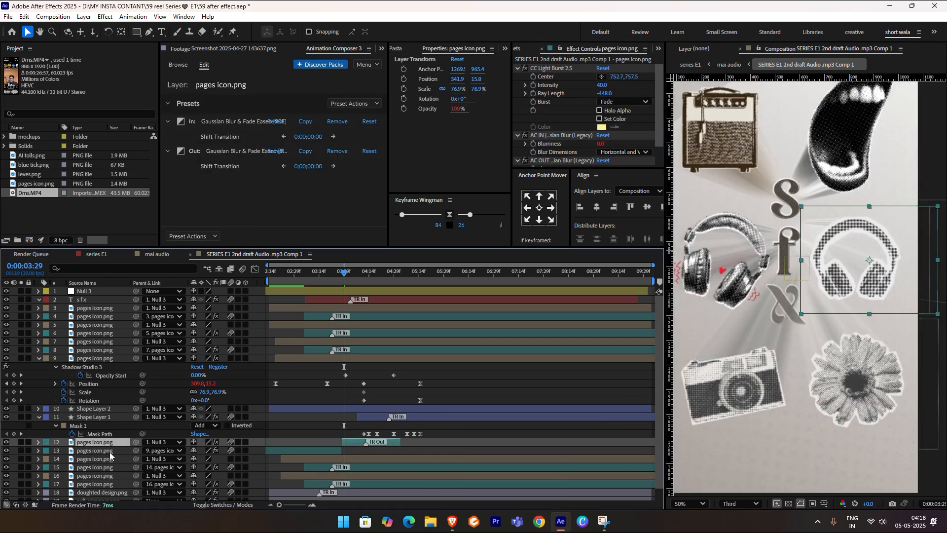
ctrl+click(126, 451)
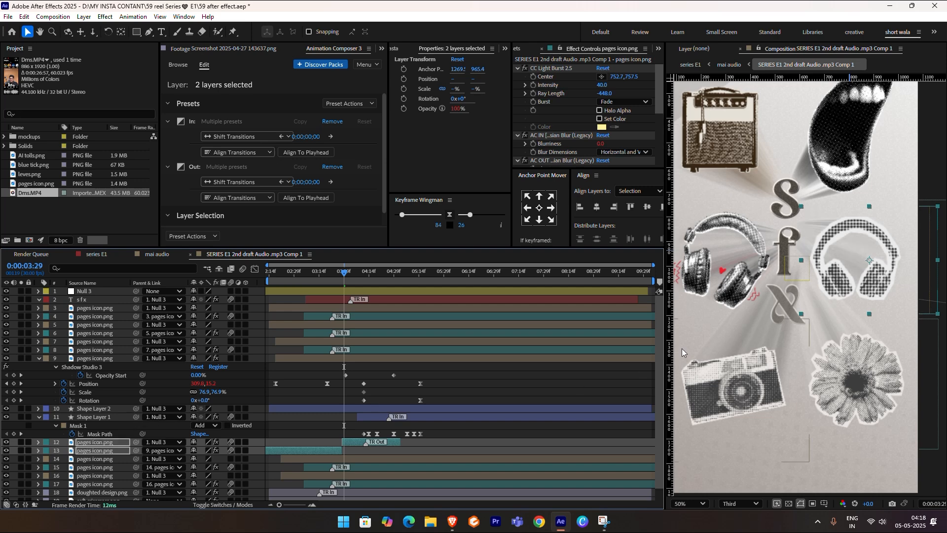
click(844, 431)
click(357, 483)
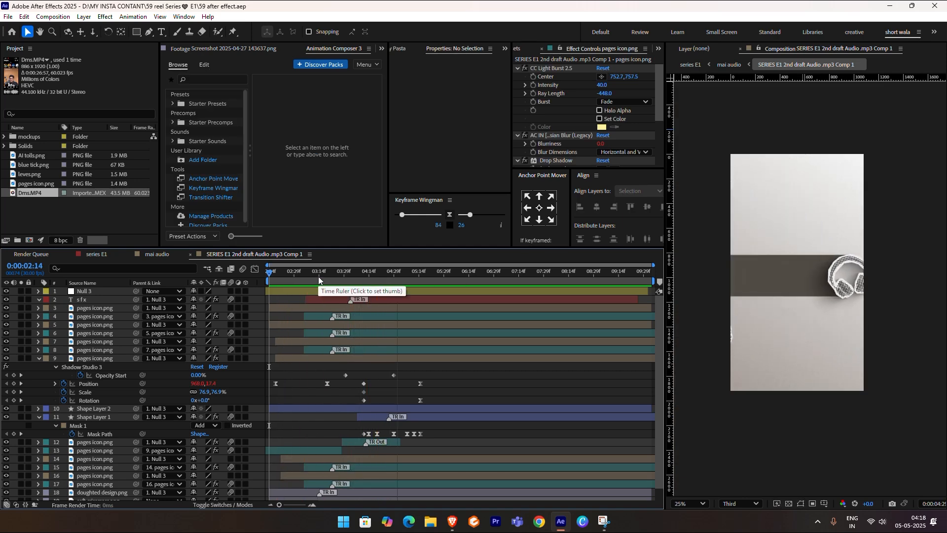
key(space)
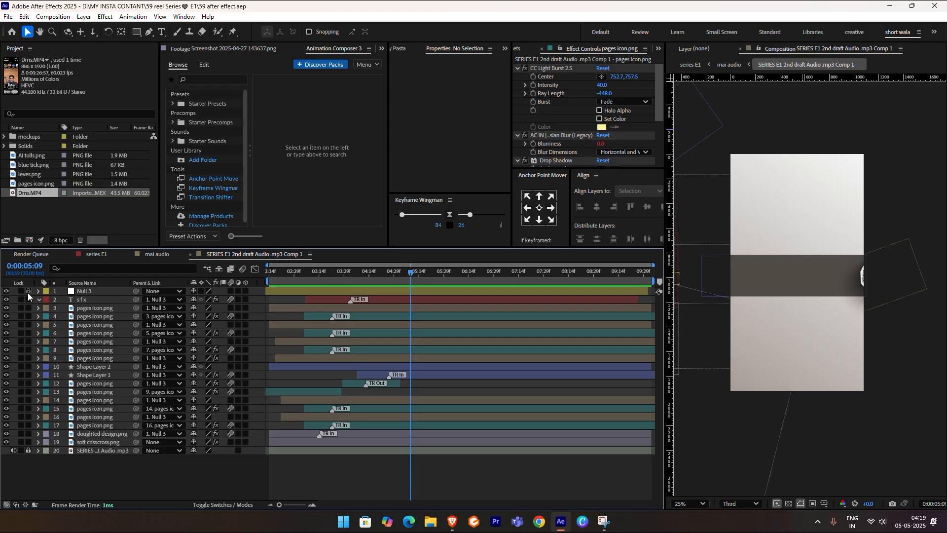
Lock all existing layers and add a full-frame 1080 × 1920 px black solid at the top of the composition.
drag(28, 291, 31, 462)
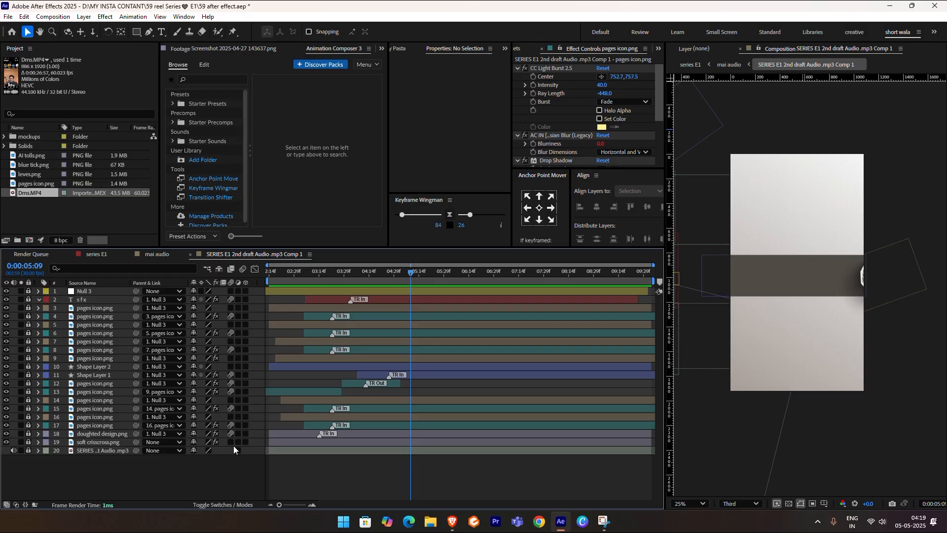
key(ctrl+y)
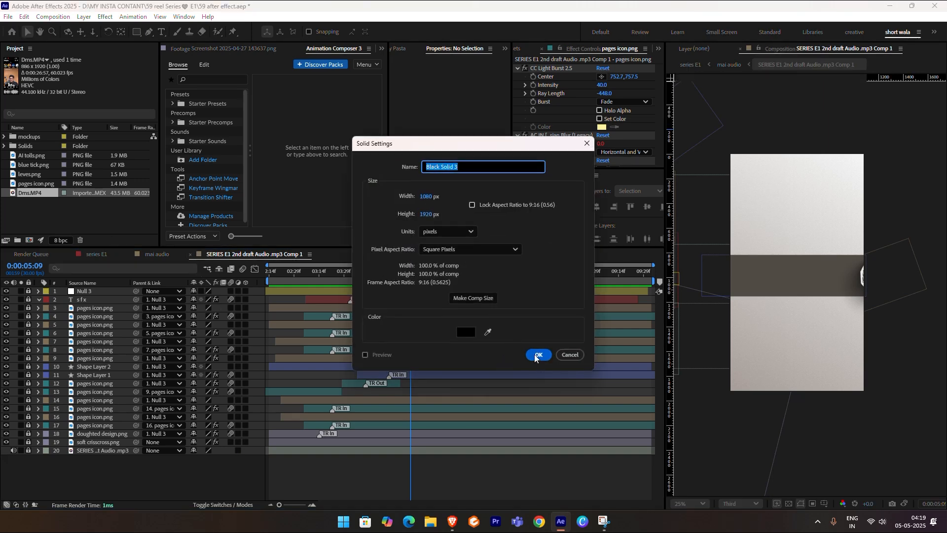
click(538, 355)
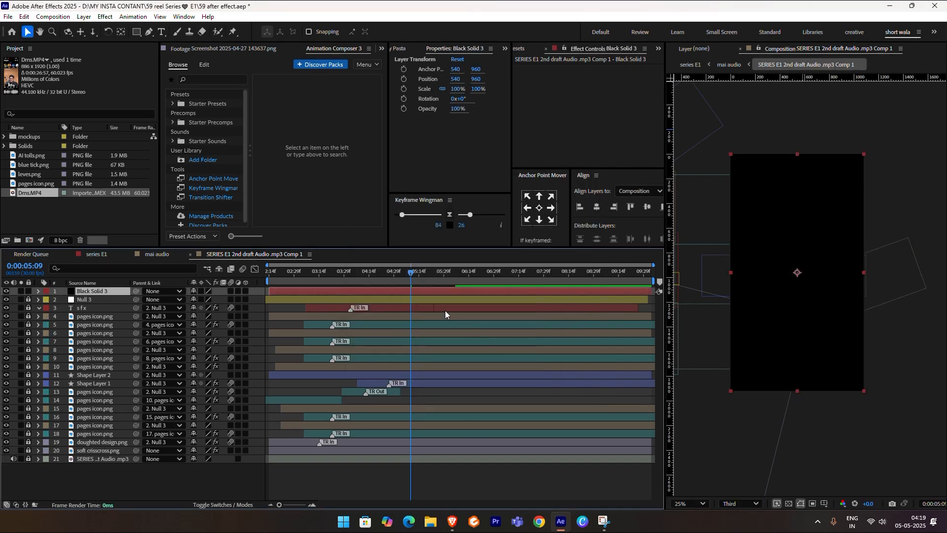
Apply Audio Spectrum to the black solid and use SERIES E1 2nd draft Audio .mp3 as its audio layer.
key(ctrl+space)
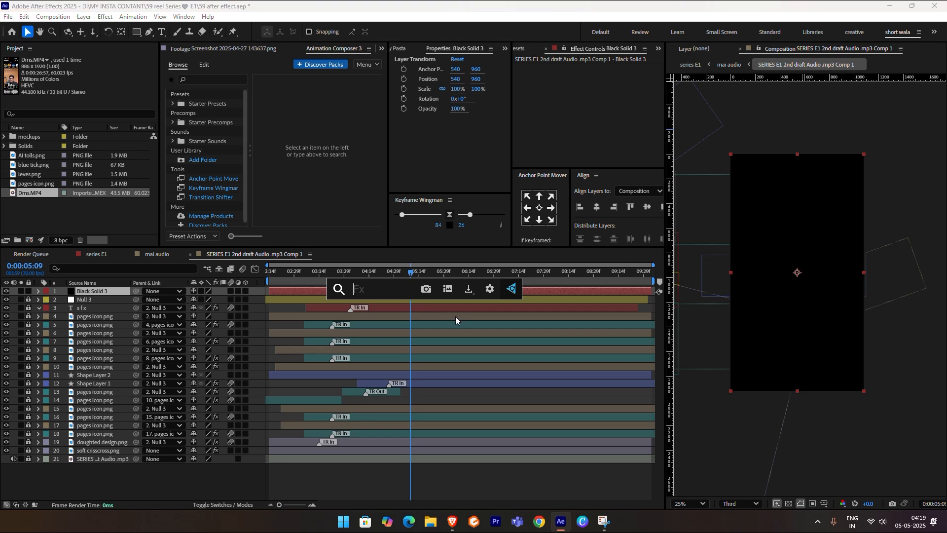
text(aud)
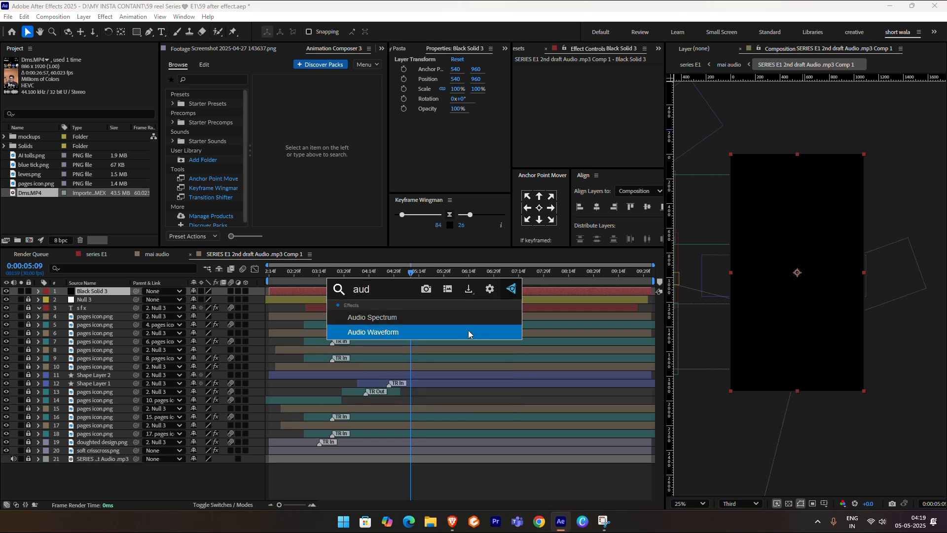
click(471, 317)
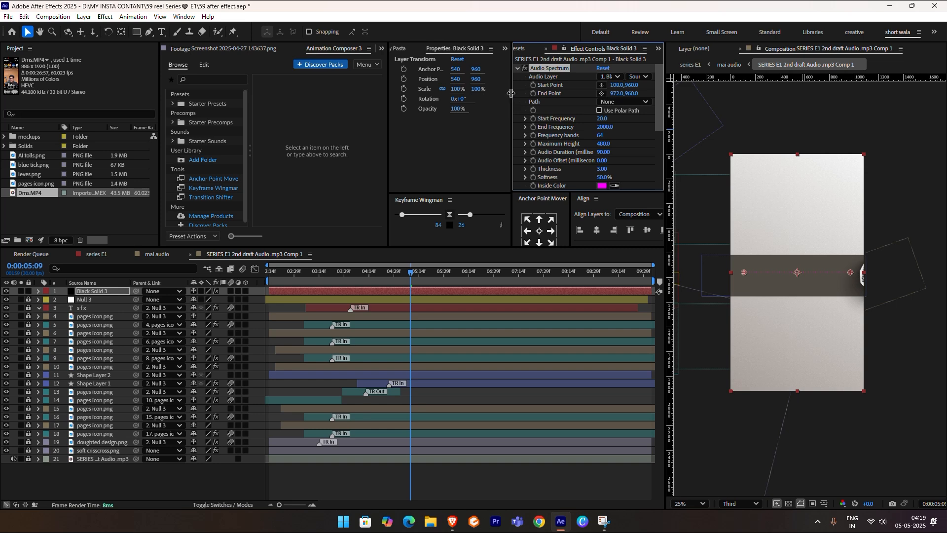
drag(511, 92, 487, 94)
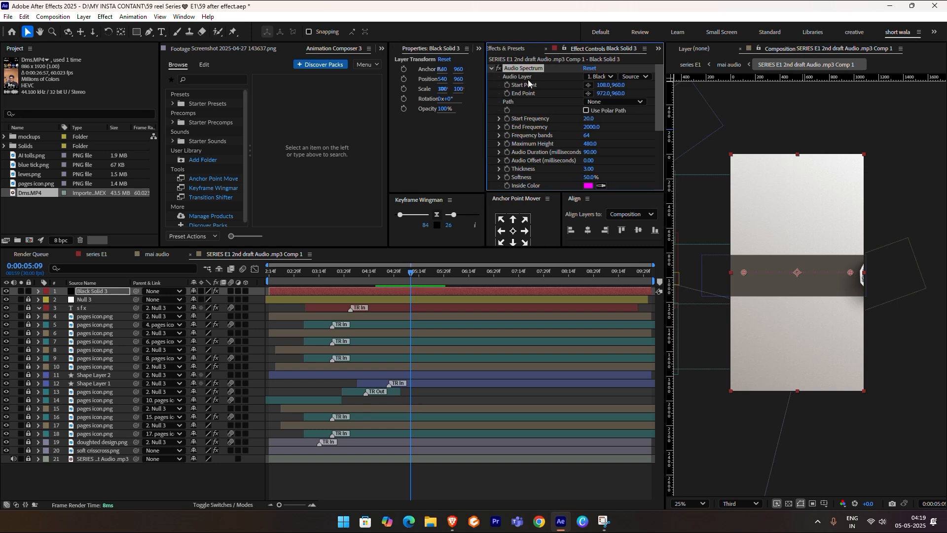
click(607, 79)
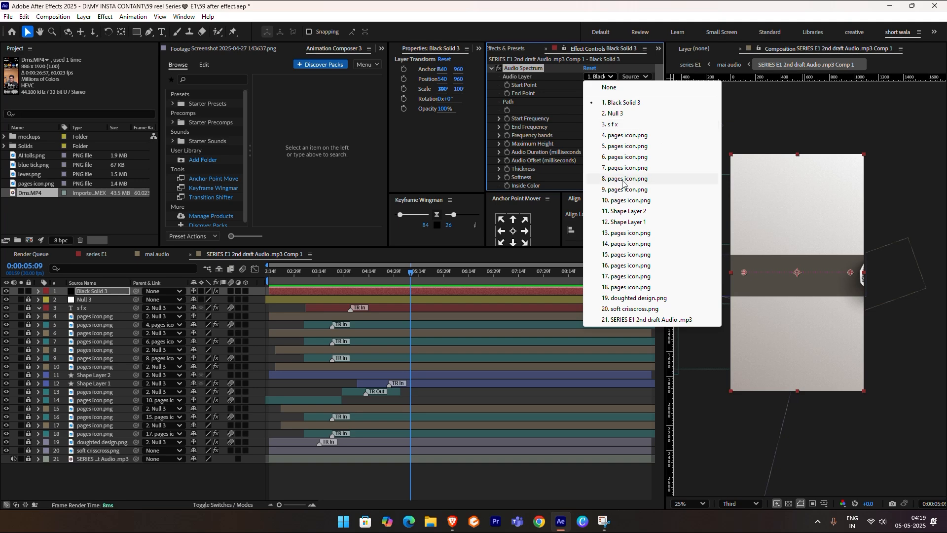
click(629, 319)
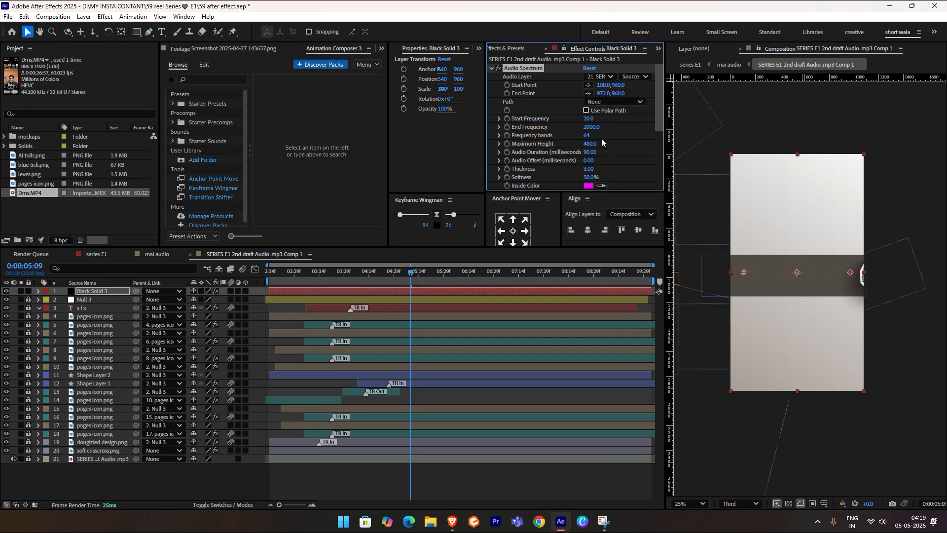
Set the Audio Spectrum's inside color to white.
scroll(601, 143, down, 5)
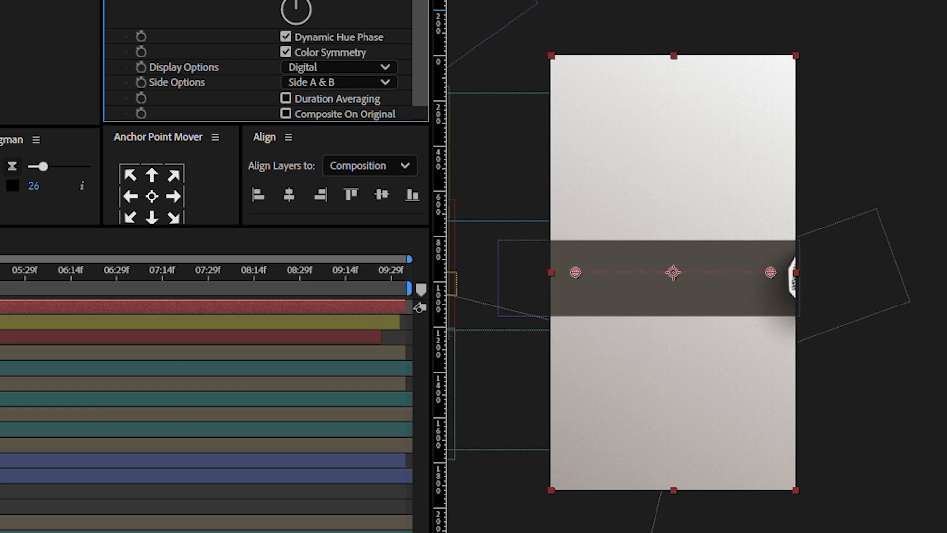
click(588, 92)
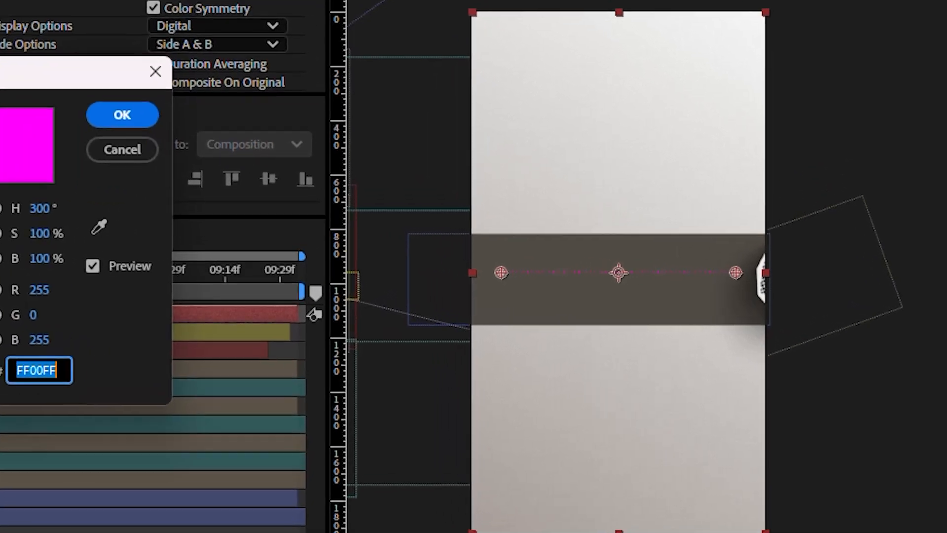
drag(0, 118, 0, 112)
click(149, 110)
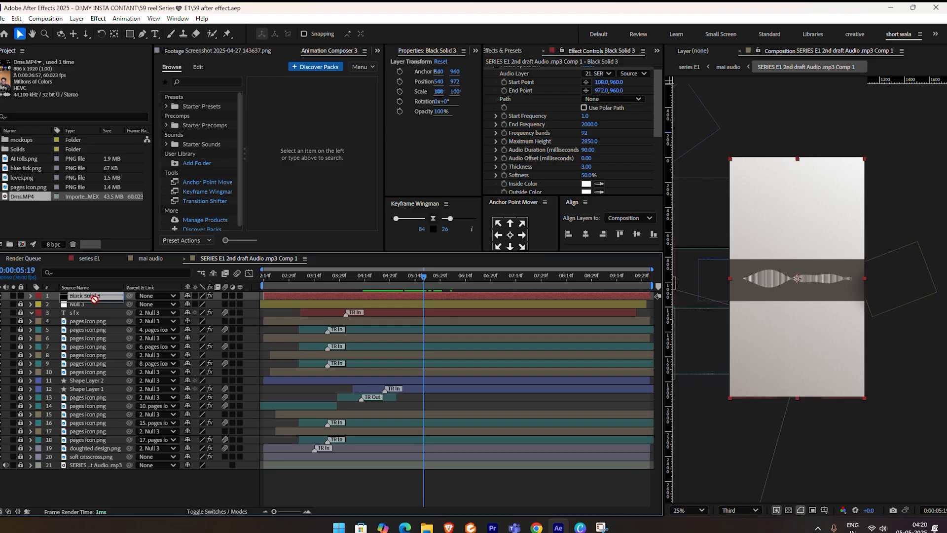
Move the black solid directly above Shape Layer 1 and use Shape Layer 1 as its track matte.
drag(93, 299, 104, 373)
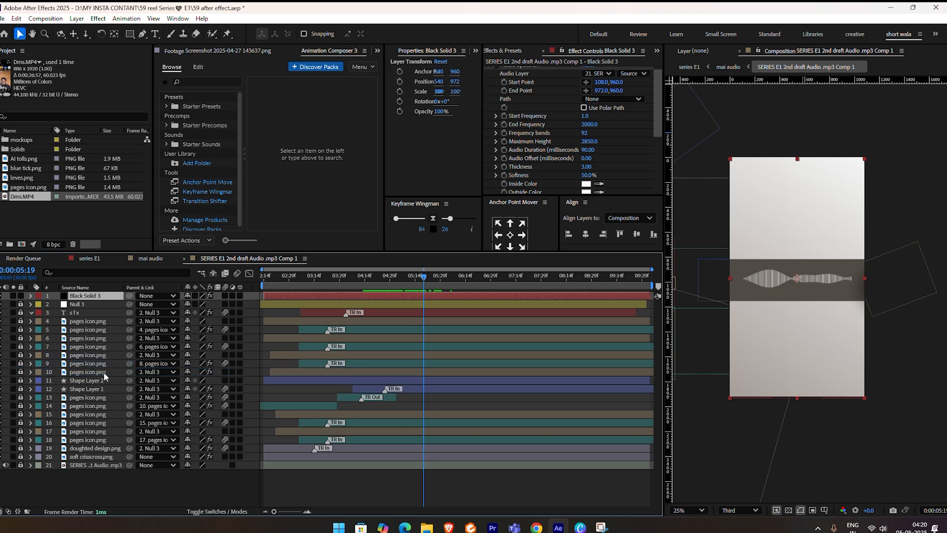
key(F4)
drag(231, 382, 69, 386)
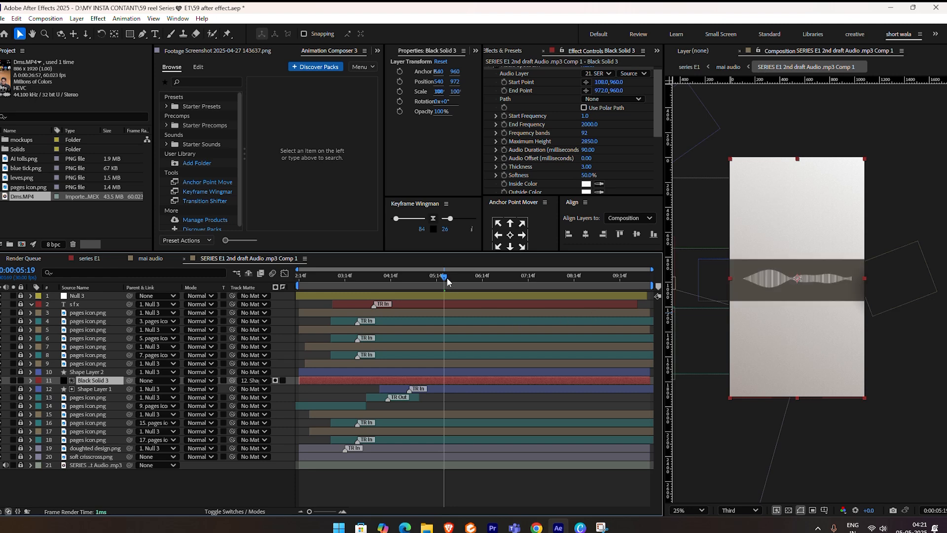
At 0:00:05:28, apply the Deep Glow effect to the audio spectrum solid.
mouse_move(448, 281)
mouse_down()
mouse_move(426, 284)
mouse_move(460, 285)
mouse_up()
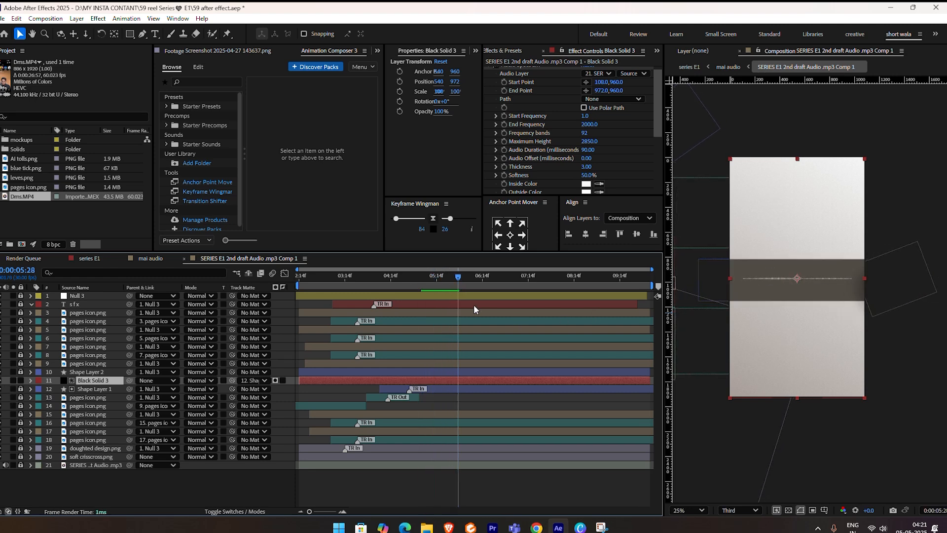
key(ctrl+space)
text(deep)
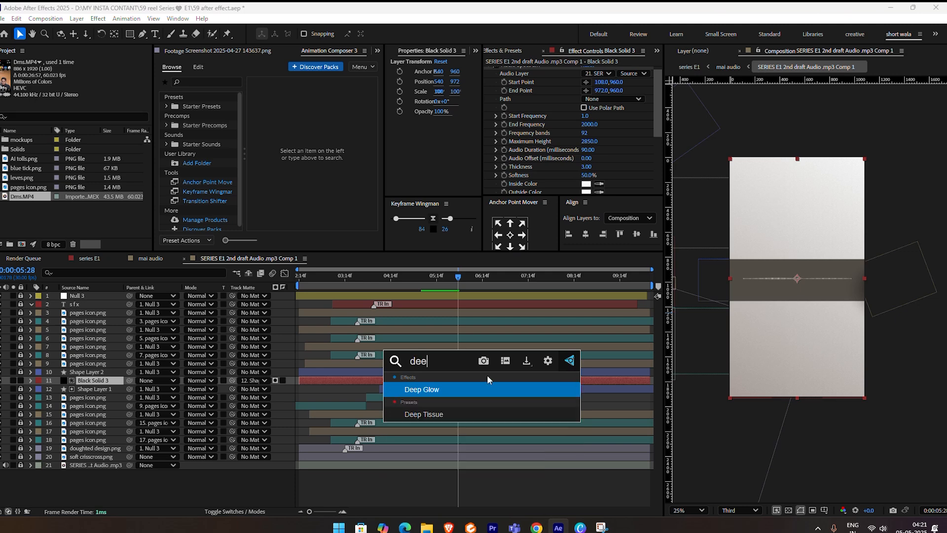
click(478, 386)
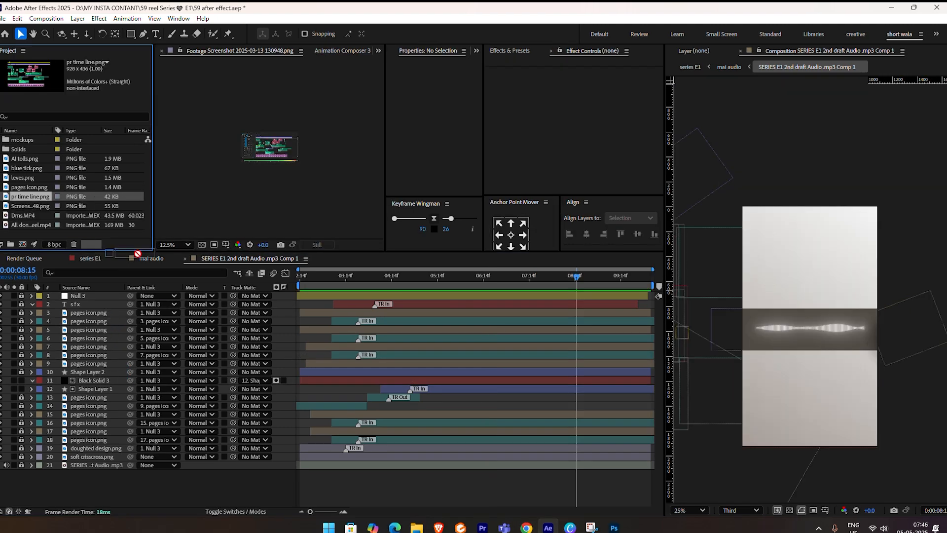
Place pr time line.png at the top of the layer stack and enlarge it to fill the area above the dark strip.
drag(137, 254, 268, 293)
drag(826, 322, 826, 252)
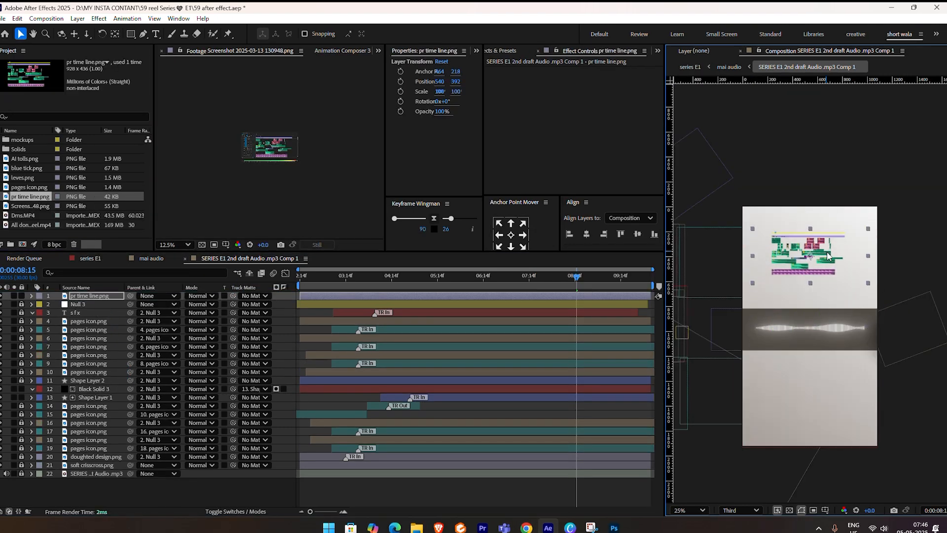
scroll(840, 266, up, 2)
key(space)
drag(836, 218, 840, 268)
scroll(840, 268, down, 2)
Apply CC Toner to the timeline image and set its midtones color to 696051 to match the dark strip.
key(ctrl+space)
text(toner)
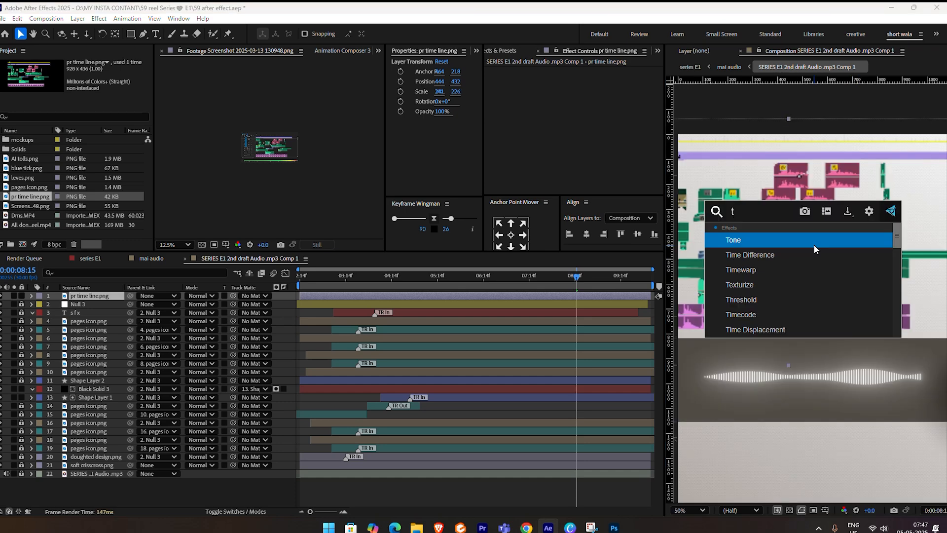
key(Return)
click(587, 104)
click(560, 256)
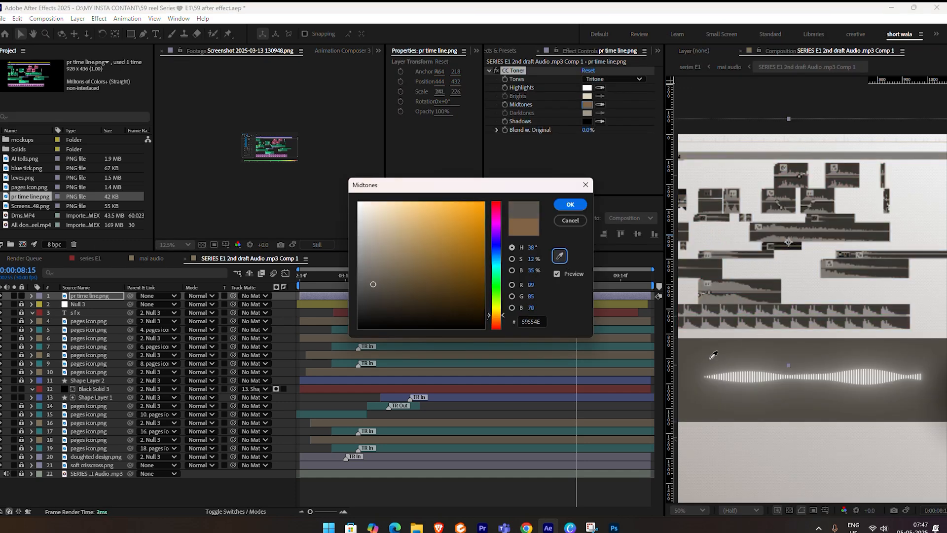
click(711, 359)
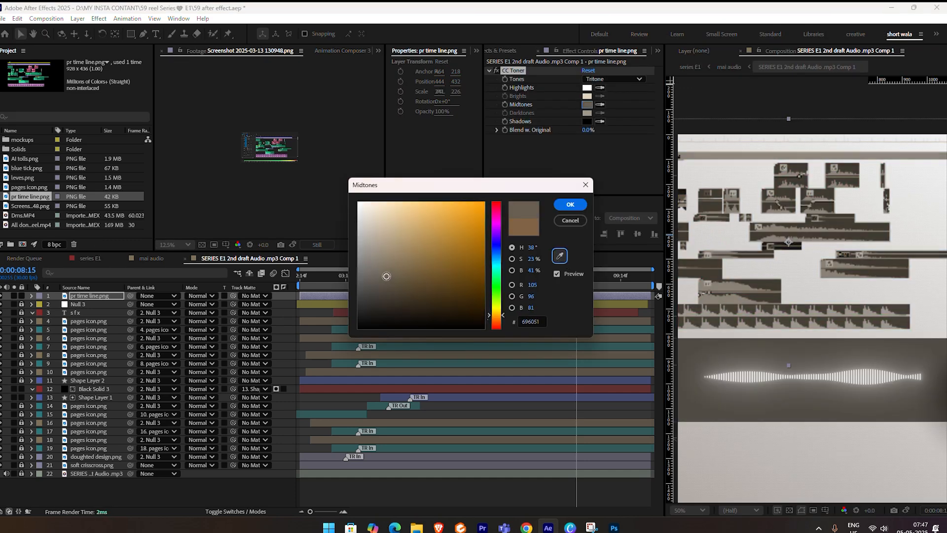
click(557, 206)
Apply the Shadow Studio 3 effect to the pr time line.png layer.
key(ctrl+space)
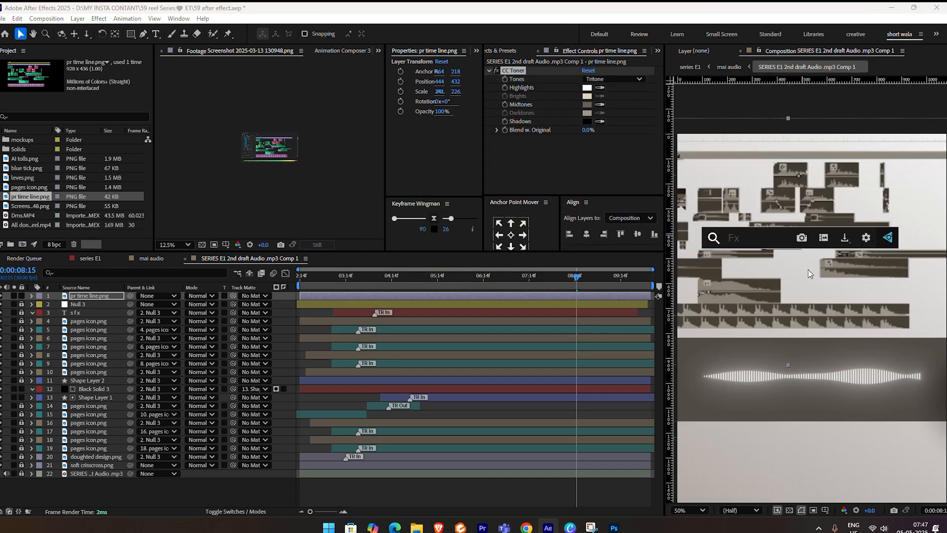
text(stu)
click(808, 267)
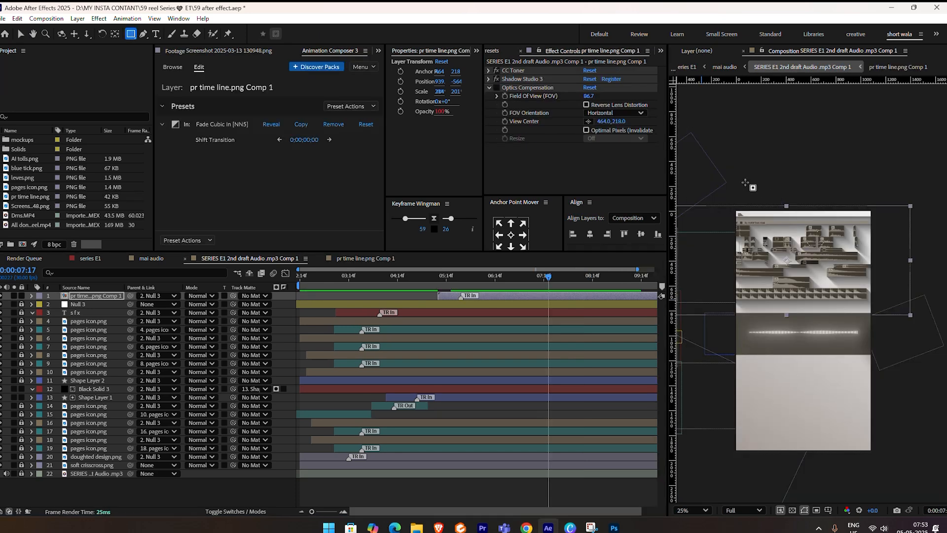
Draw a rectangular mask on the pr time line.png Comp 1 layer, spanning from above the frame to the dark strip's lower edge.
mouse_move(743, 181)
mouse_down()
mouse_move(858, 340)
mouse_move(848, 351)
mouse_move(857, 355)
mouse_up()
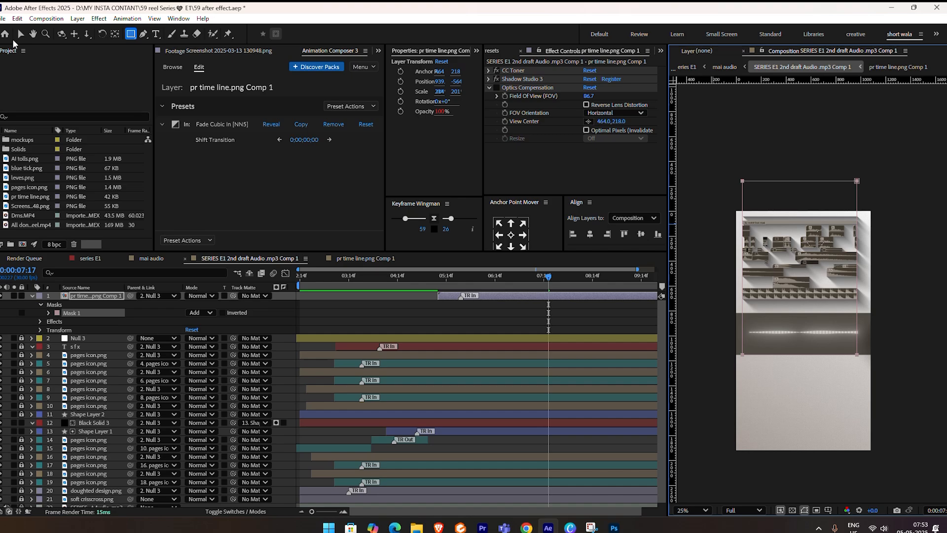
Pre-compose the pr time line.png layer, leaving all attributes in the current composition.
key(v)
scroll(807, 301, up, 2)
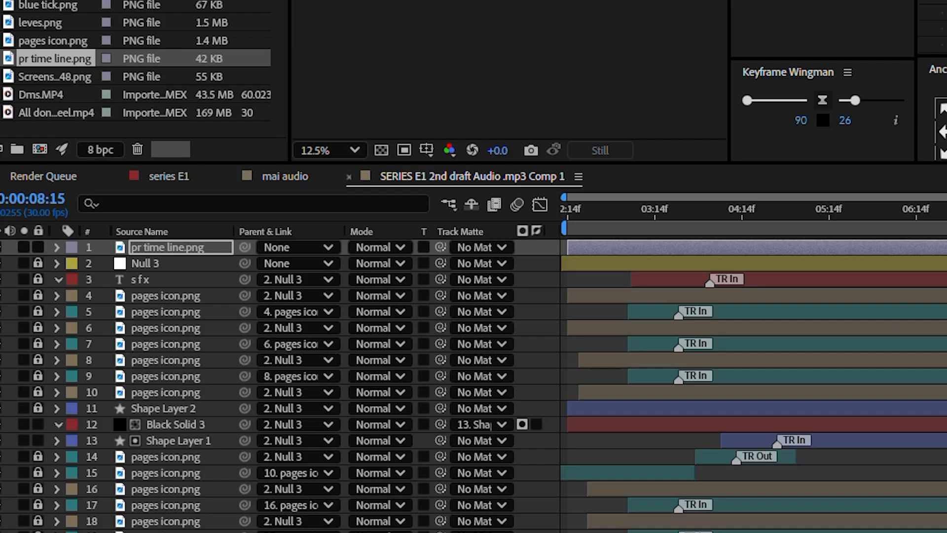
key(ctrl+shift+c)
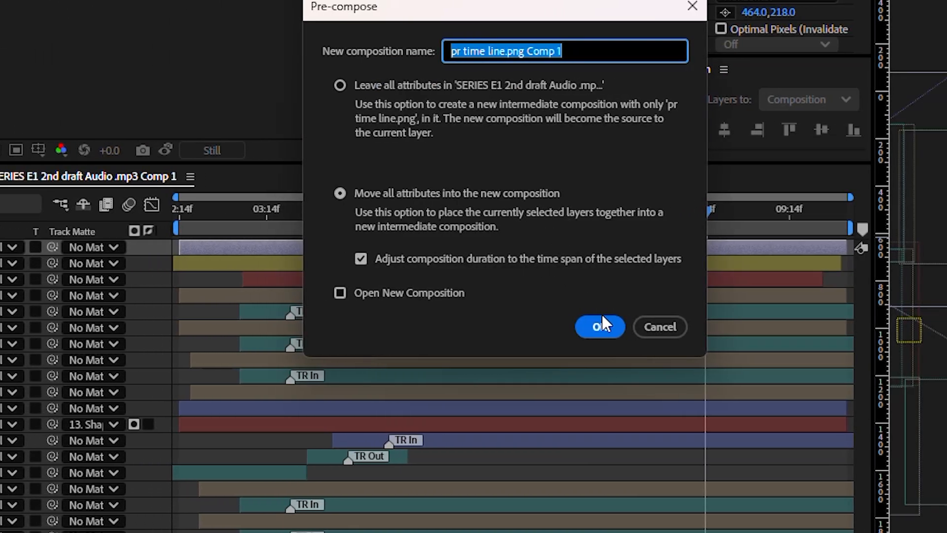
click(355, 86)
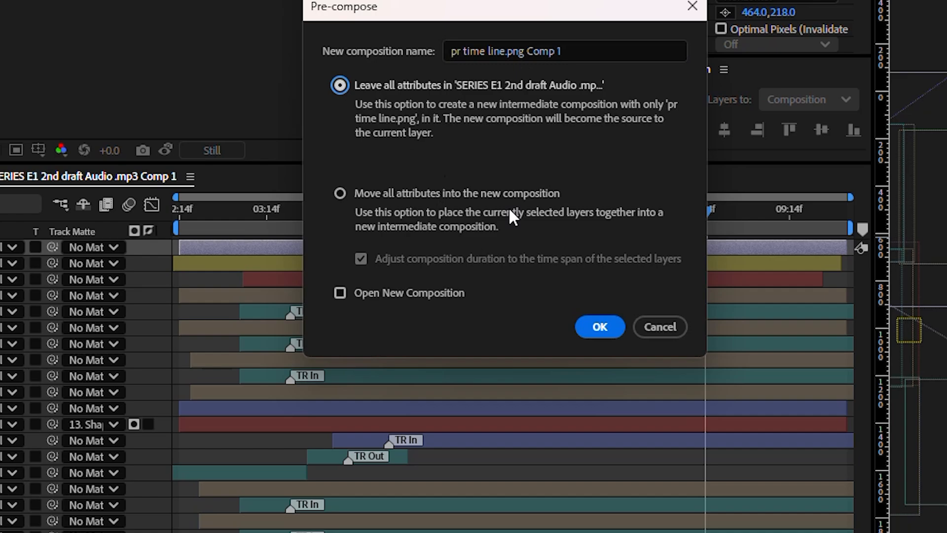
click(600, 326)
Inside pr time line.png Comp 1, delete the middle Position keyframe at 0:00:01:28 on the pr time line.png layer.
double_click(599, 247)
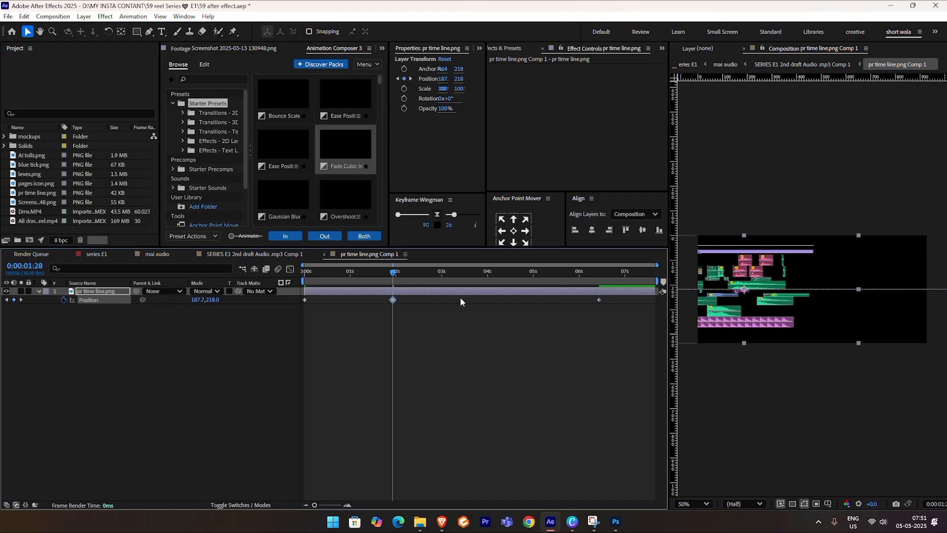
key(Delete)
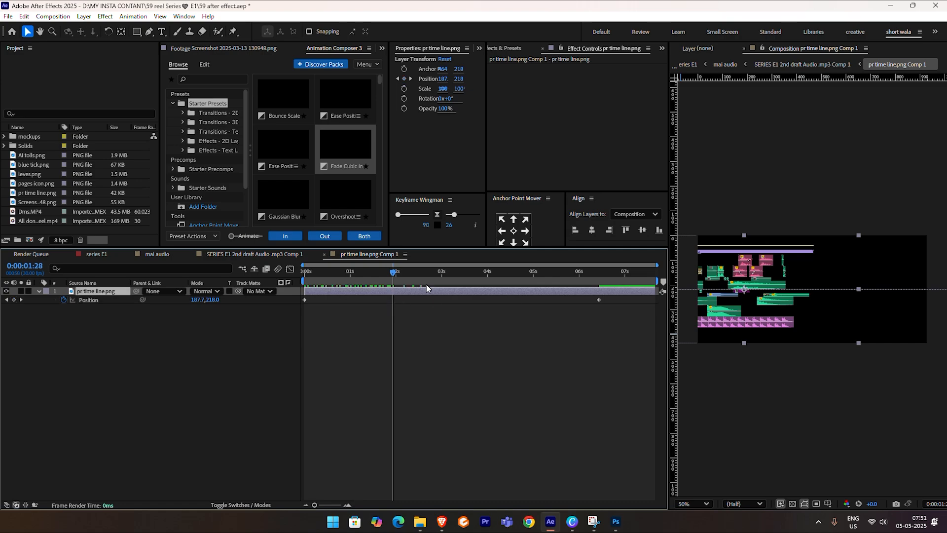
drag(459, 276, 475, 284)
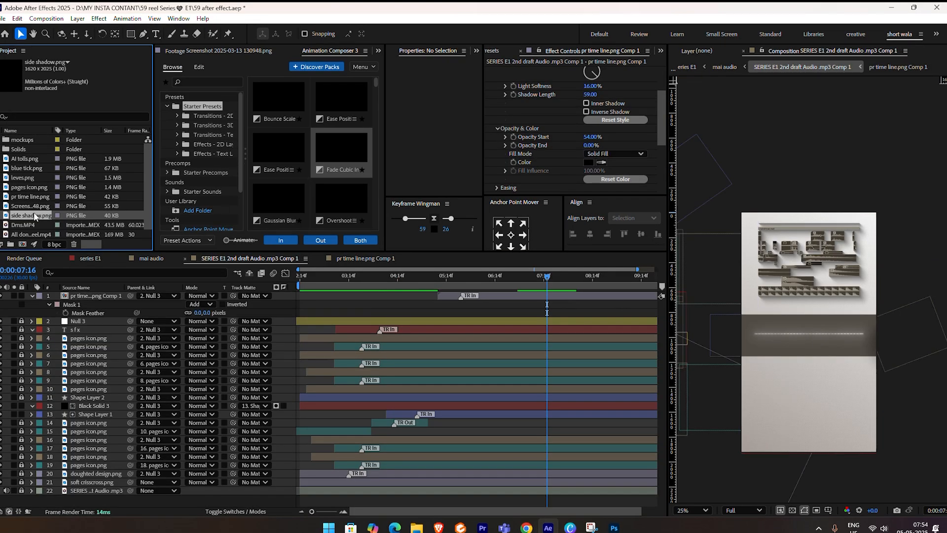
Add side shadow.png above all layers, align it with the timeline image's left edge and reduce its vertical scale to about 64.4%.
drag(35, 216, 471, 291)
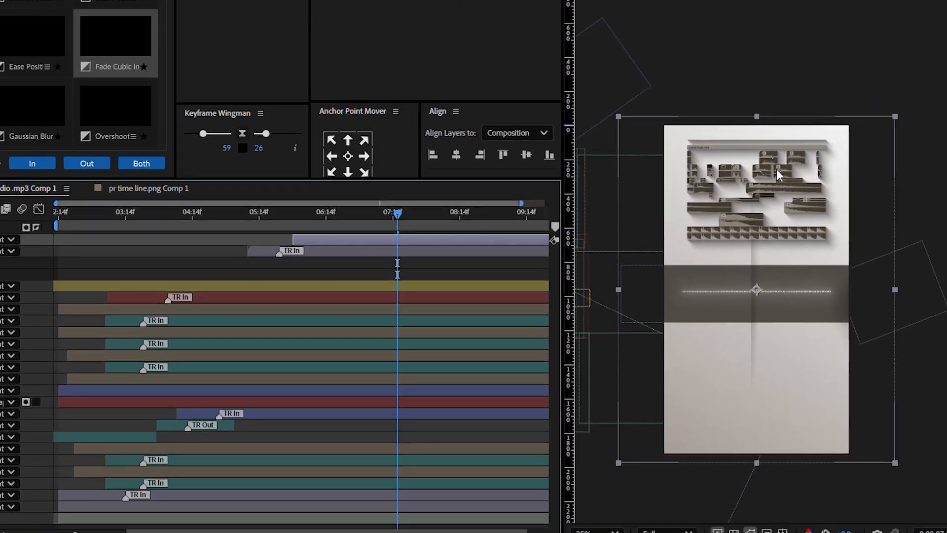
drag(758, 302, 694, 208)
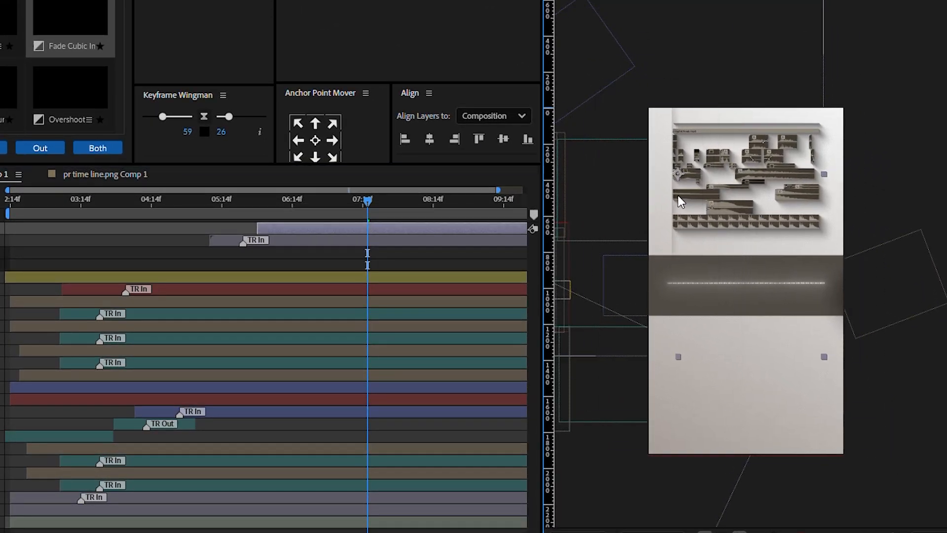
scroll(679, 197, up, 2)
drag(704, 137, 762, 215)
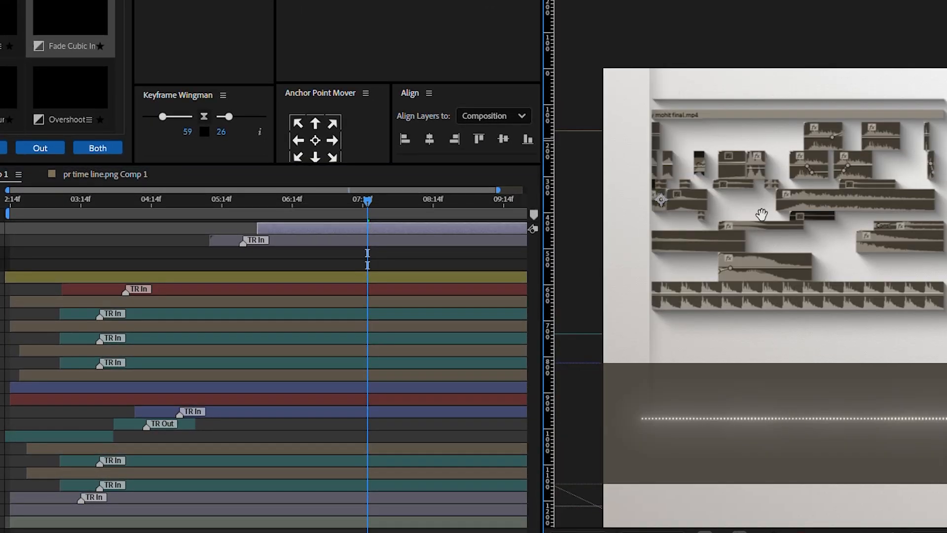
scroll(761, 214, down, 2)
drag(708, 29, 708, 100)
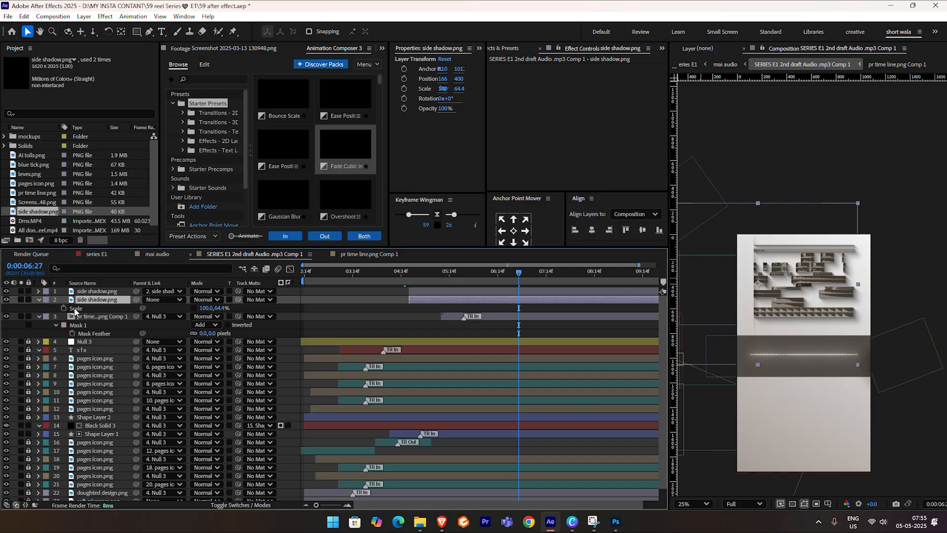
Keyframe the left shadow's scale to grow vertically from 0% at 0:00:04:26 to 64.4% about one second later.
click(63, 308)
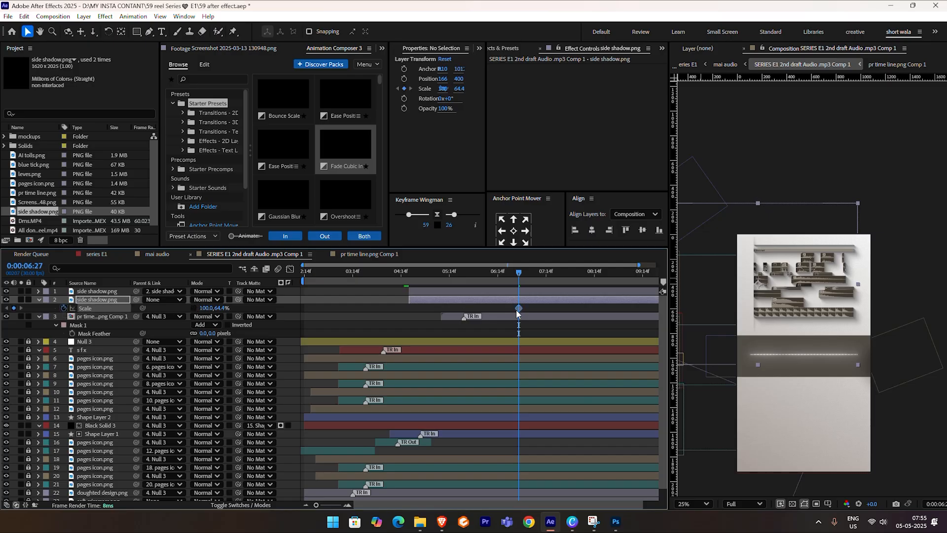
drag(518, 308, 422, 292)
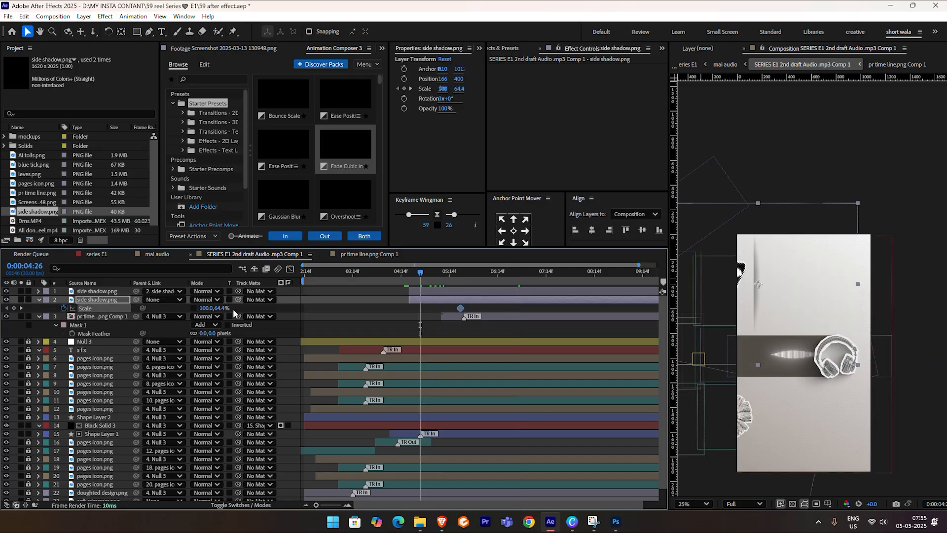
drag(221, 308, 193, 317)
click(217, 309)
key(Return)
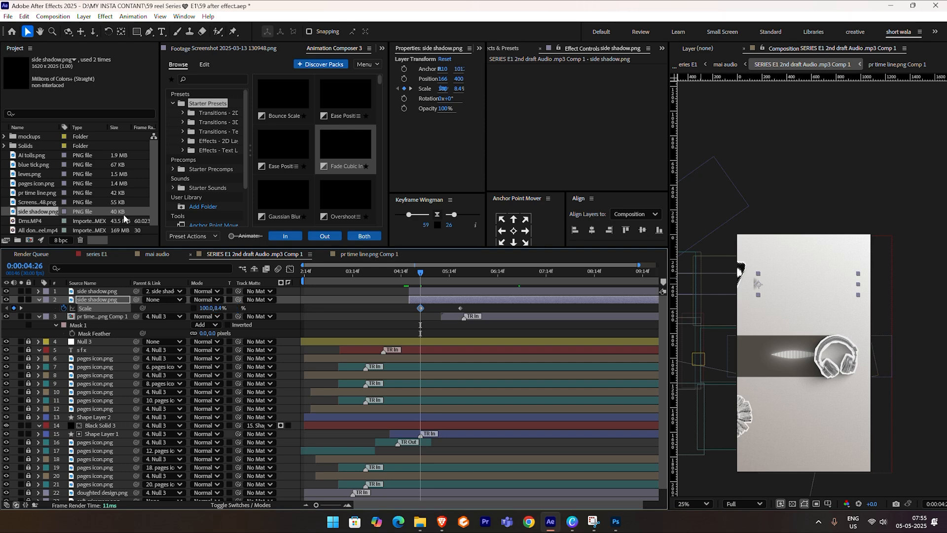
text(-8.6)
key(Return)
drag(213, 309, 219, 308)
click(220, 308)
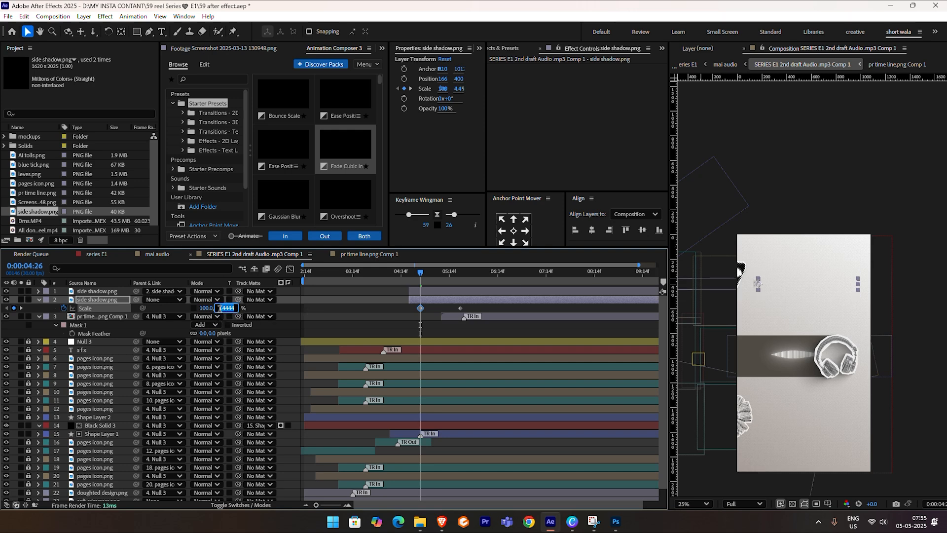
text(0)
key(Return)
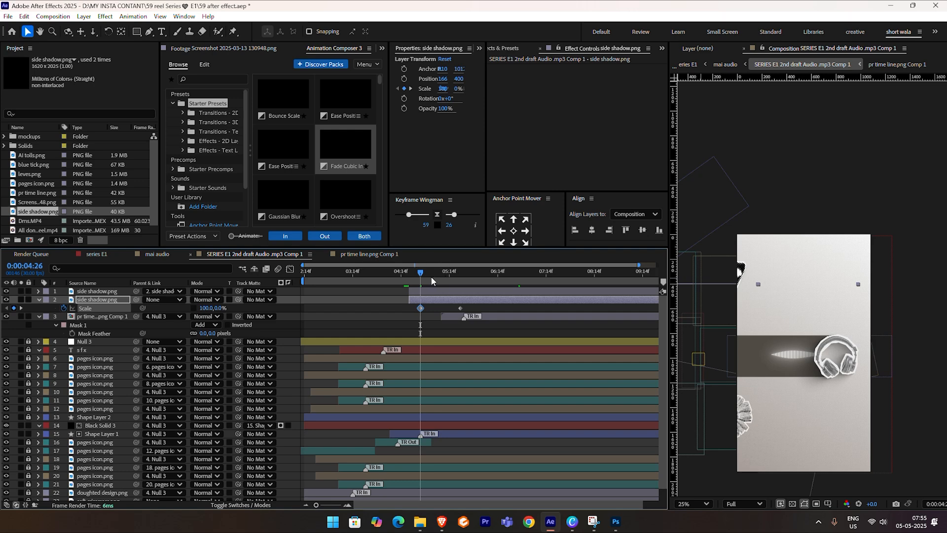
key(space)
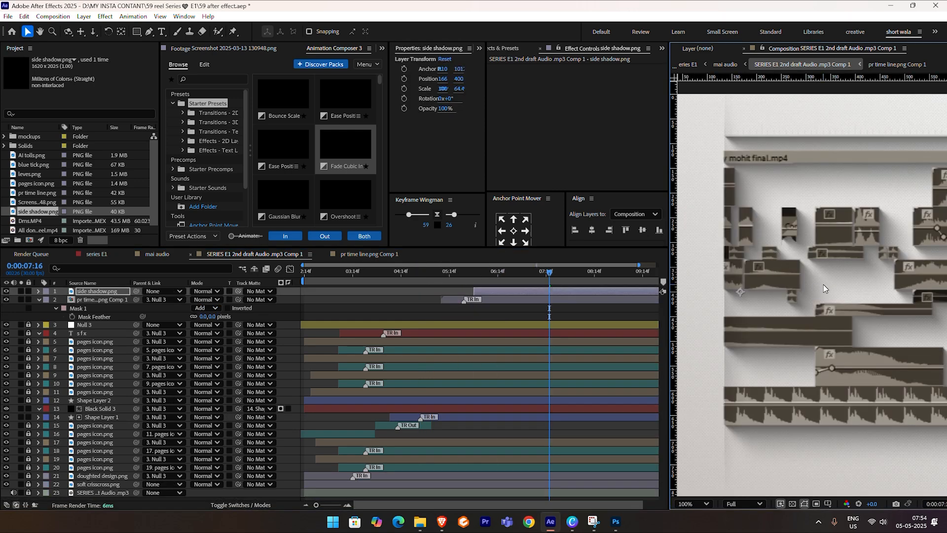
Duplicate the side shadow.png layer.
scroll(789, 285, down, 2)
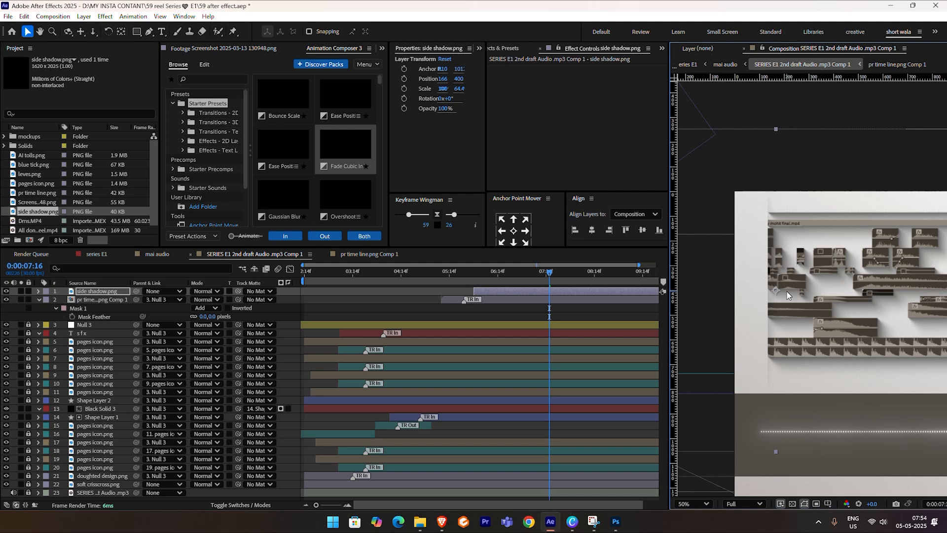
key(ctrl+d)
scroll(781, 299, down, 2)
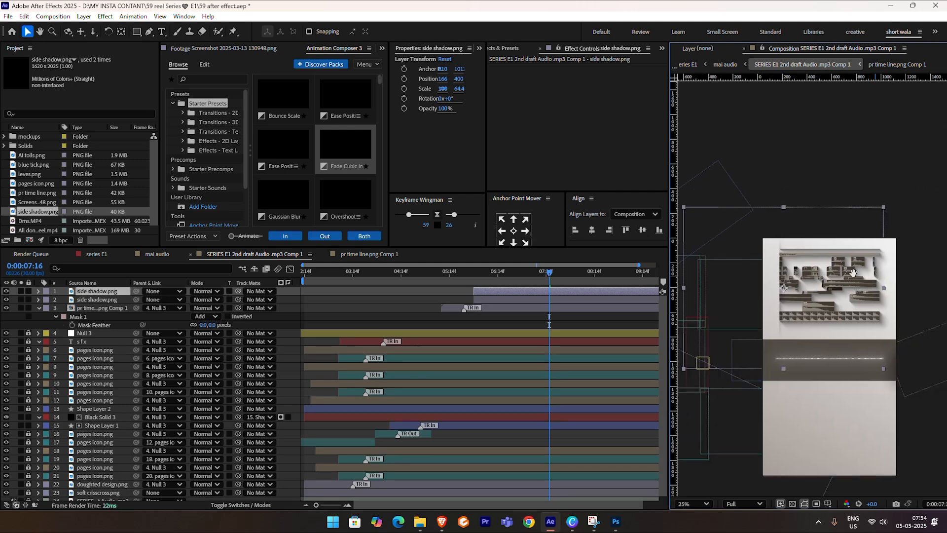
Preview the left shadow's scale animation from 0:00:04:26.
drag(538, 279, 428, 297)
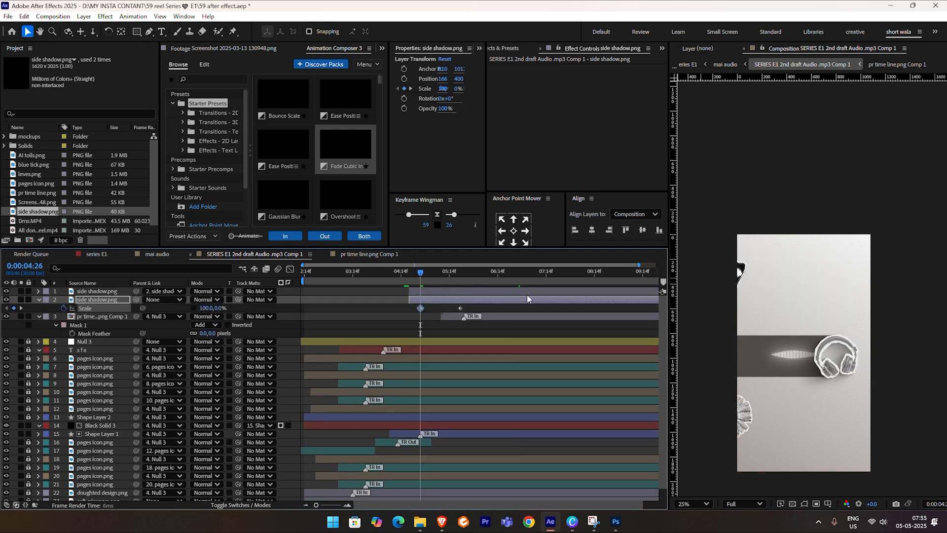
key(space)
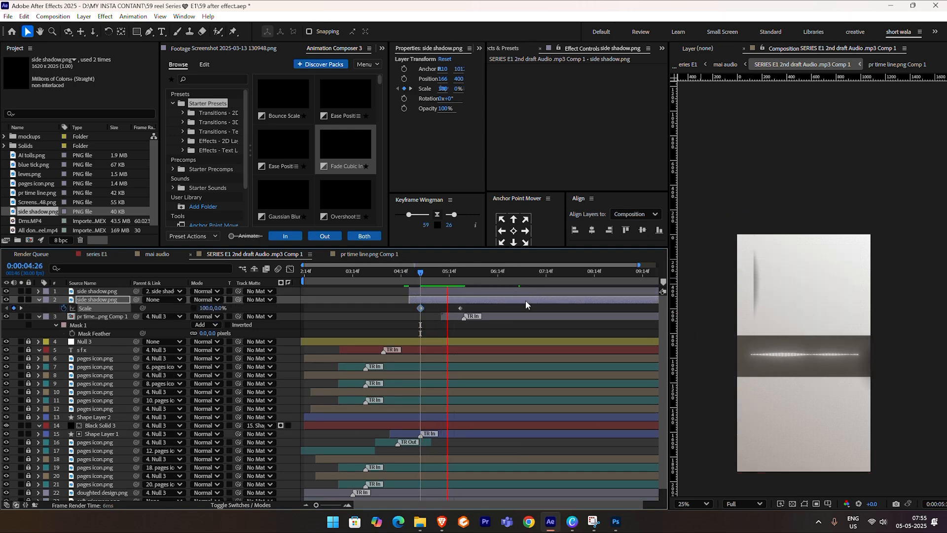
key(space)
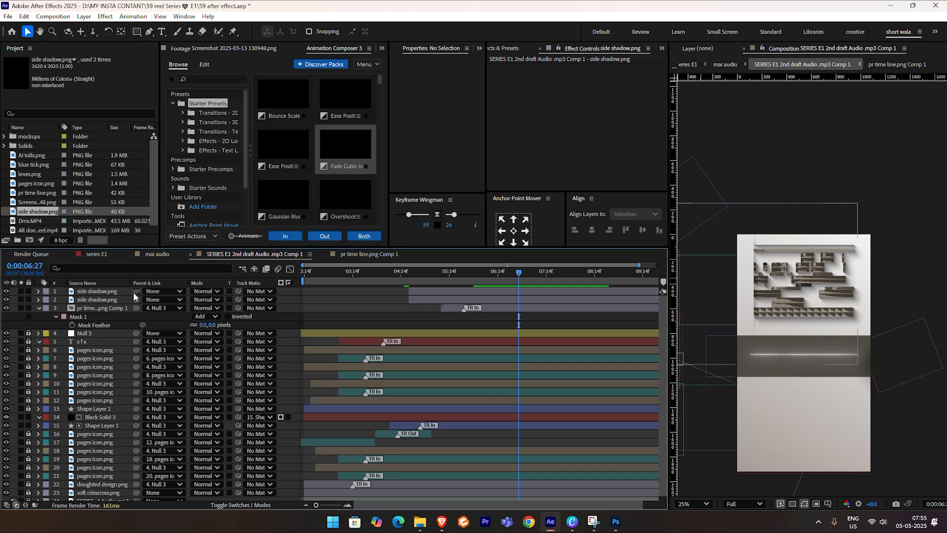
Parent the upper side shadow.png layer to the side shadow.png layer directly below it.
drag(136, 291, 102, 302)
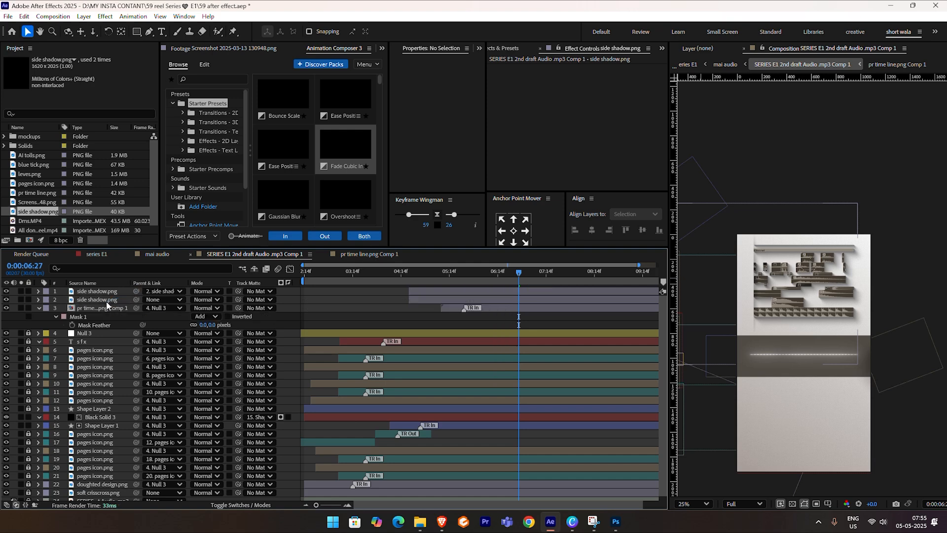
ctrl+click(106, 301)
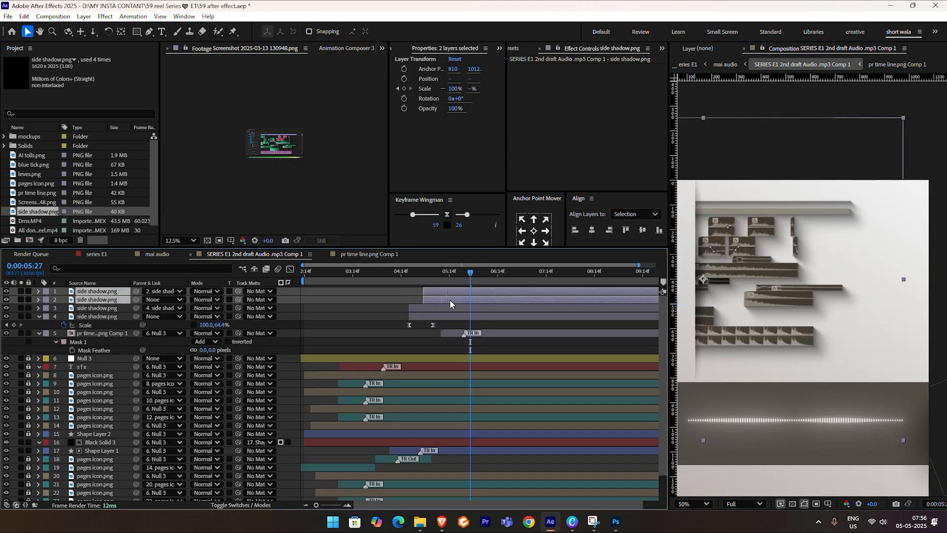
Delay the duplicated side shadow.png pair to start shortly before 0:00:06:01 and place it along the timeline image's right edge.
drag(449, 300, 480, 275)
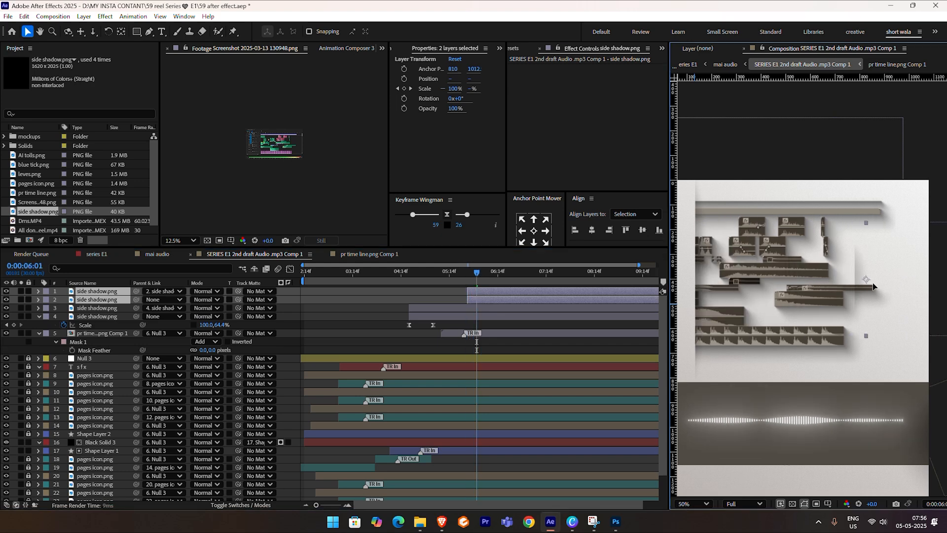
drag(873, 284, 904, 287)
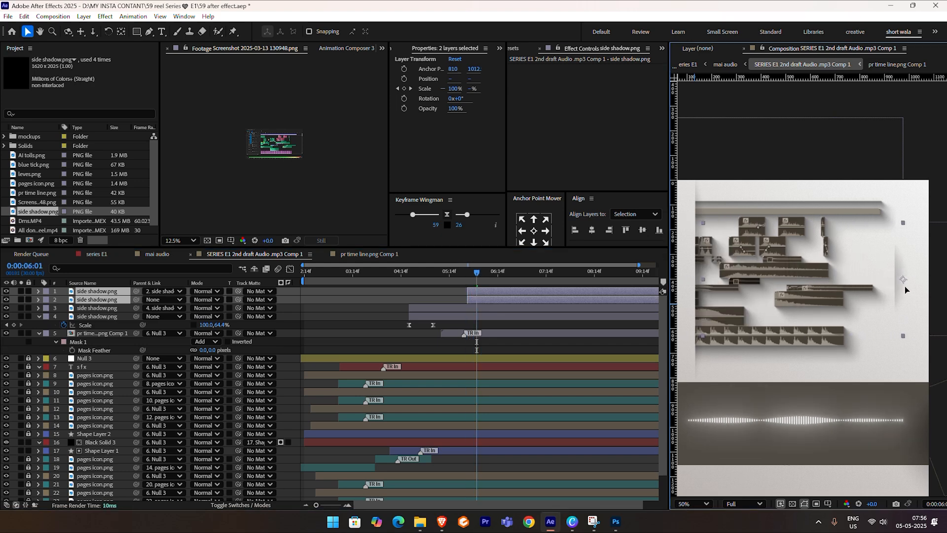
click(904, 286)
drag(473, 273, 519, 282)
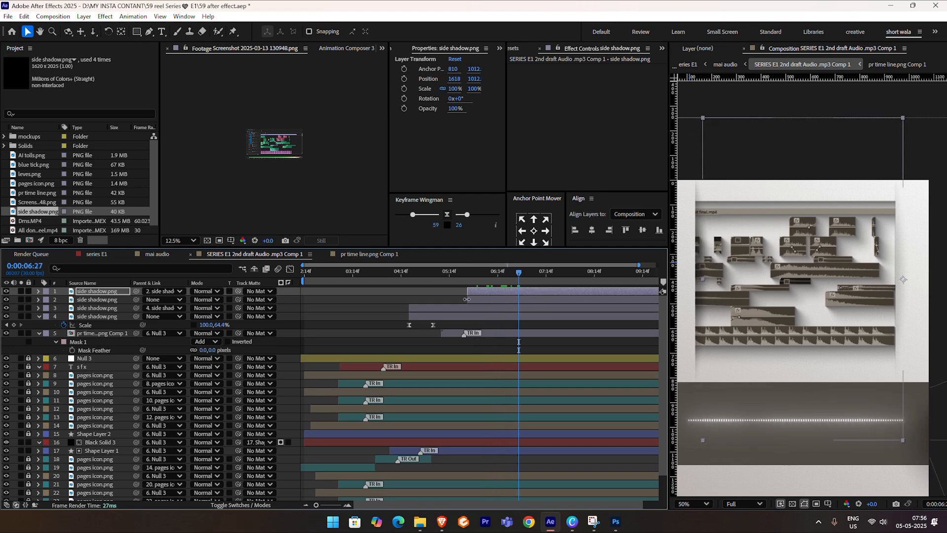
scroll(901, 252, up, 1)
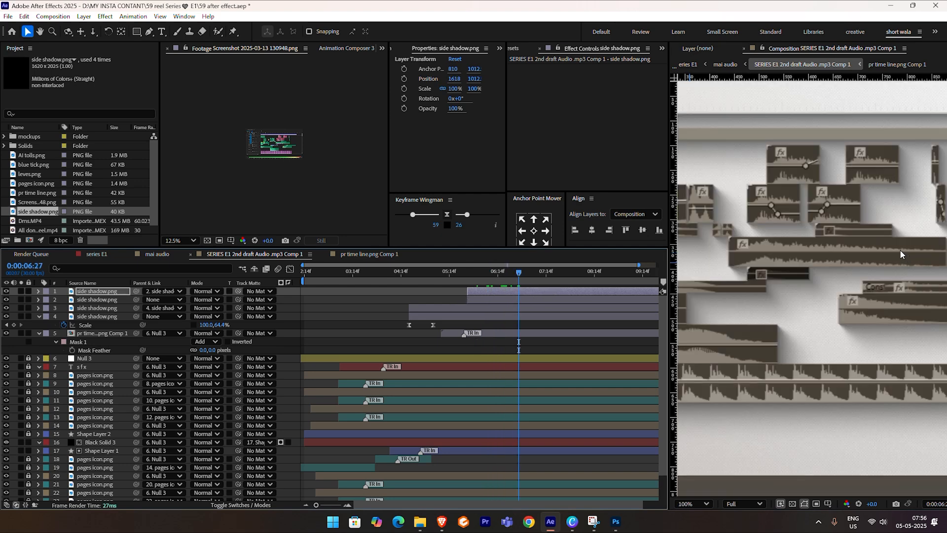
drag(926, 240, 771, 269)
scroll(778, 275, down, 2)
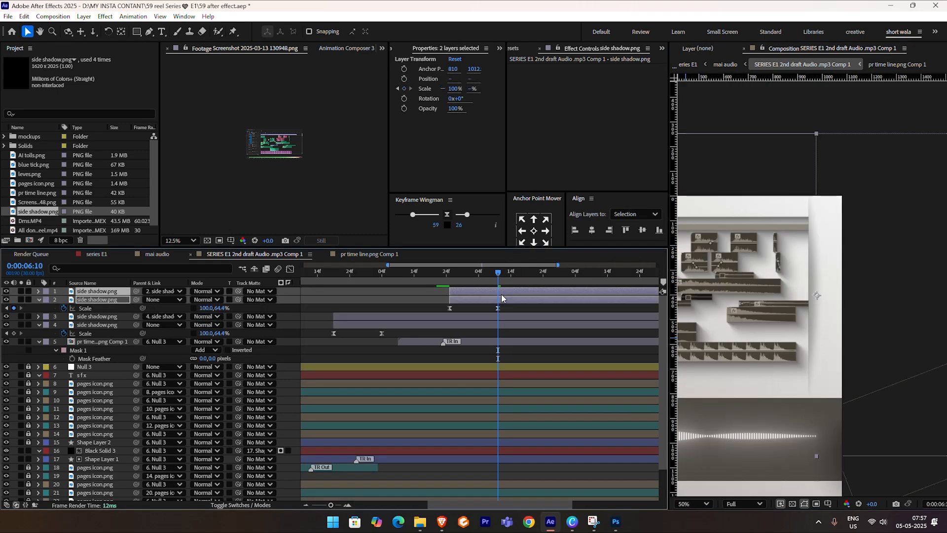
Flip both side shadow.png layers of the right-edge pair horizontally.
right_click(502, 292)
mouse_move(562, 258)
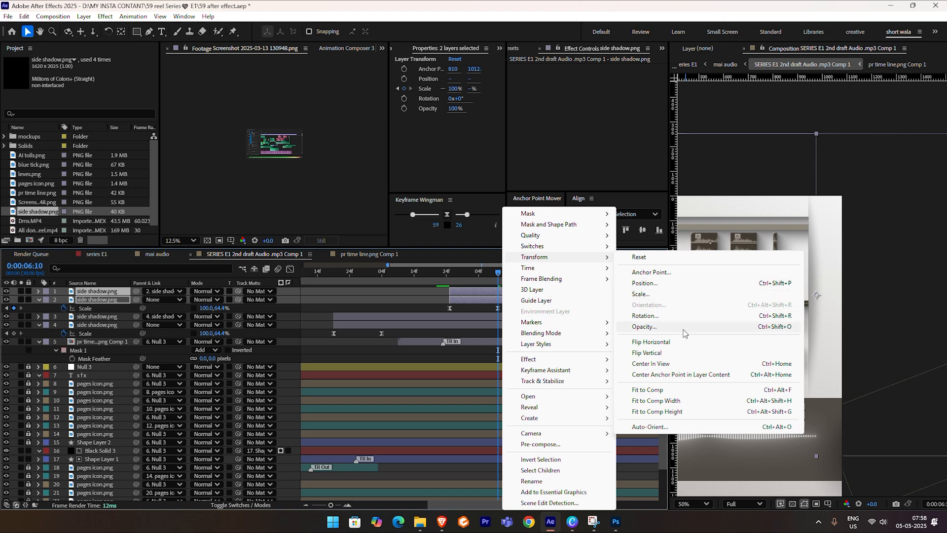
click(651, 341)
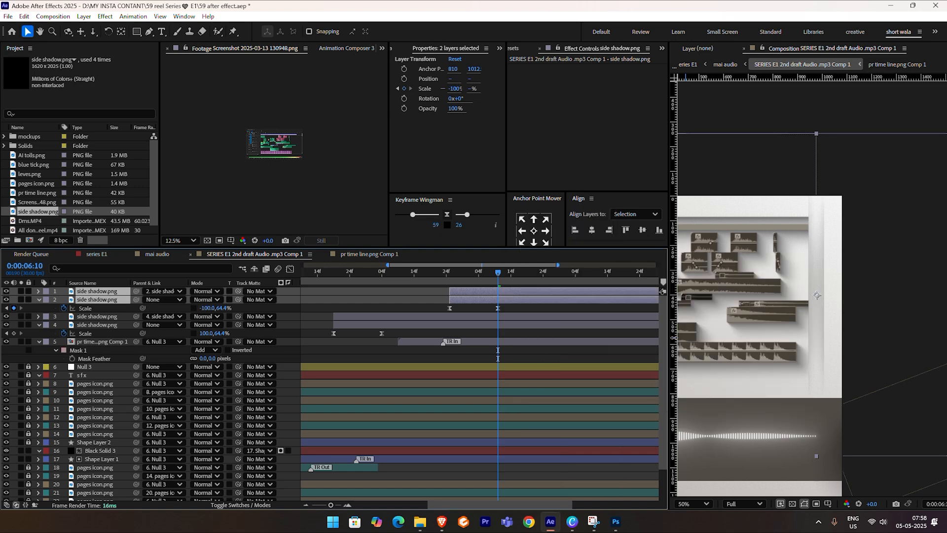
click(575, 301)
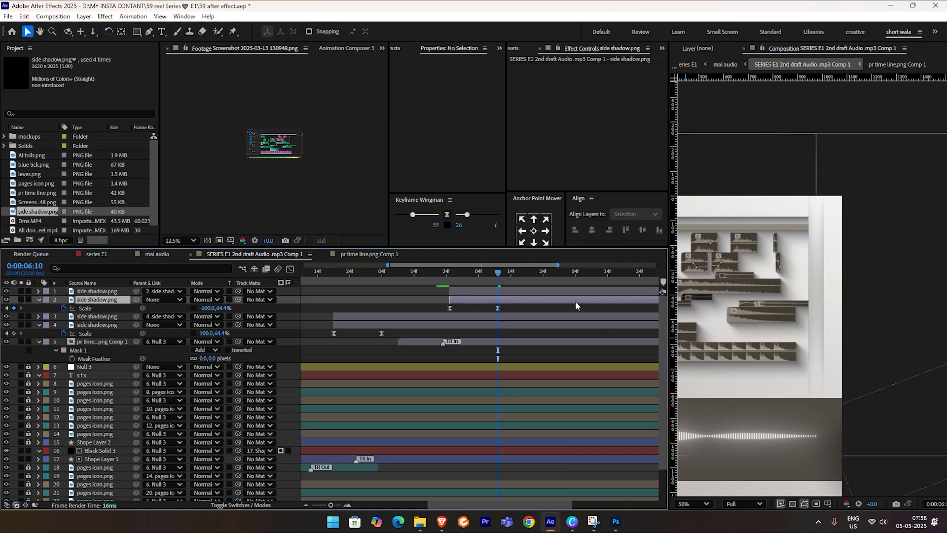
Flip only the parented right-edge shadow horizontally once more, and nudge the pair slightly closer to the timeline image.
right_click(517, 291)
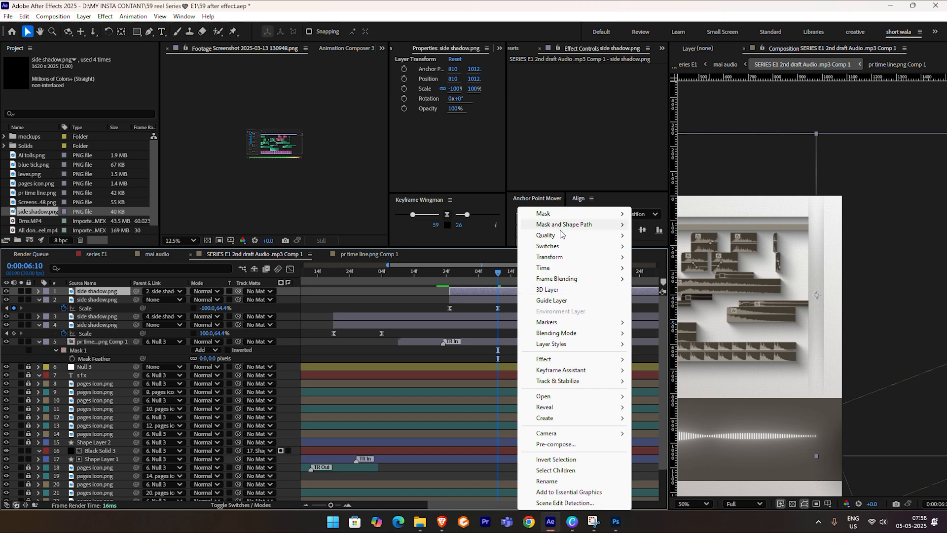
mouse_move(567, 257)
click(671, 343)
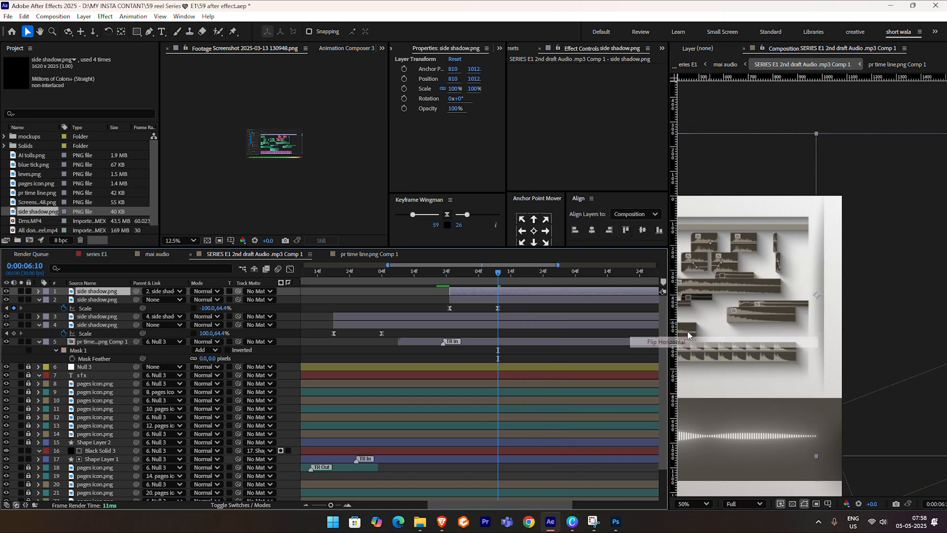
click(599, 310)
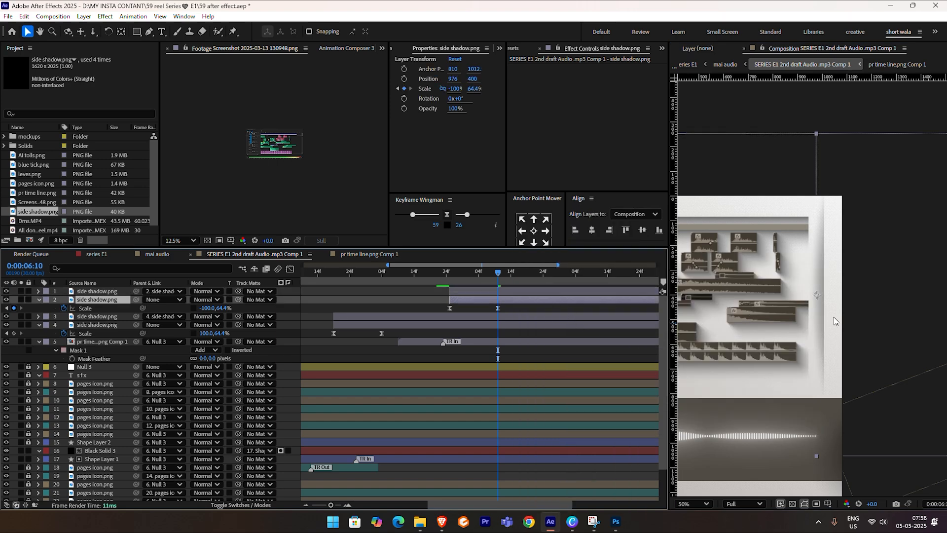
drag(852, 318, 839, 317)
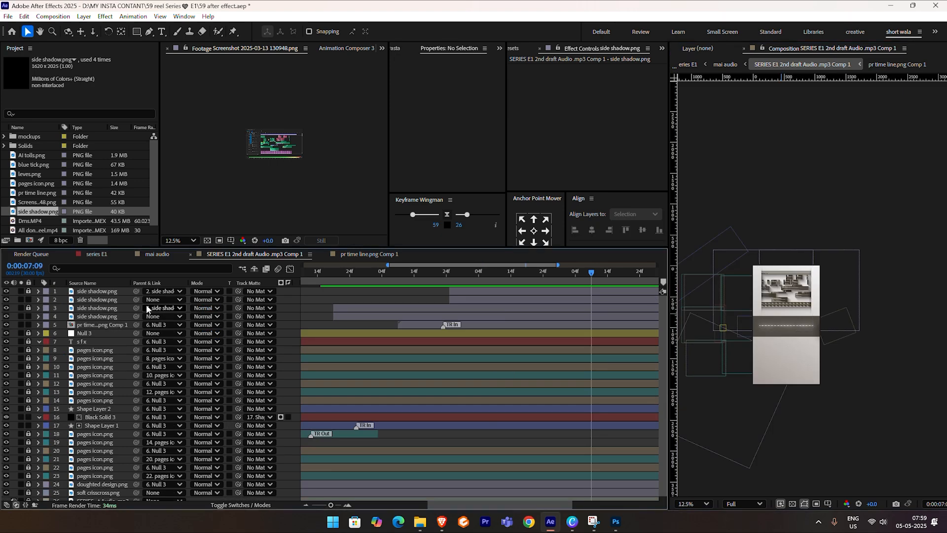
Change the label color of the two unparented side shadow.png layers to brown.
click(74, 317)
ctrl+click(89, 300)
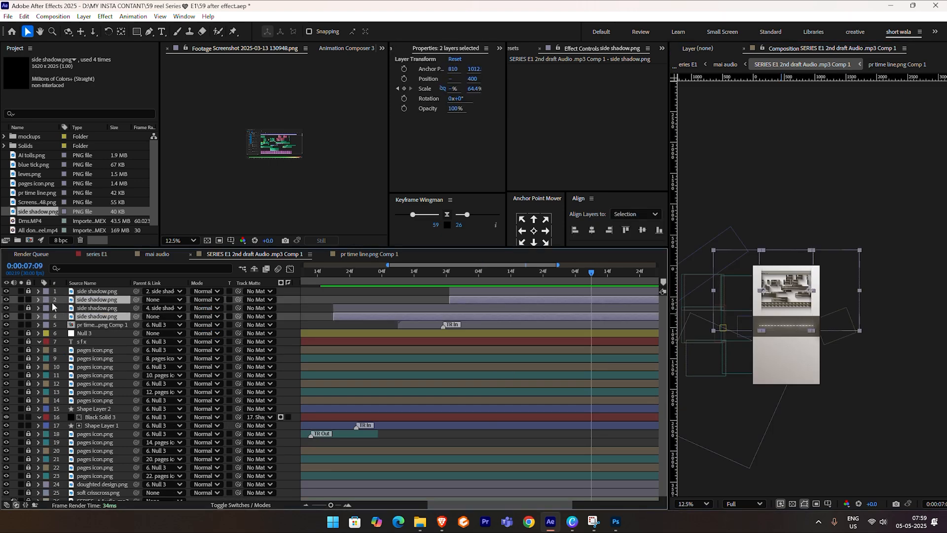
click(46, 299)
click(77, 247)
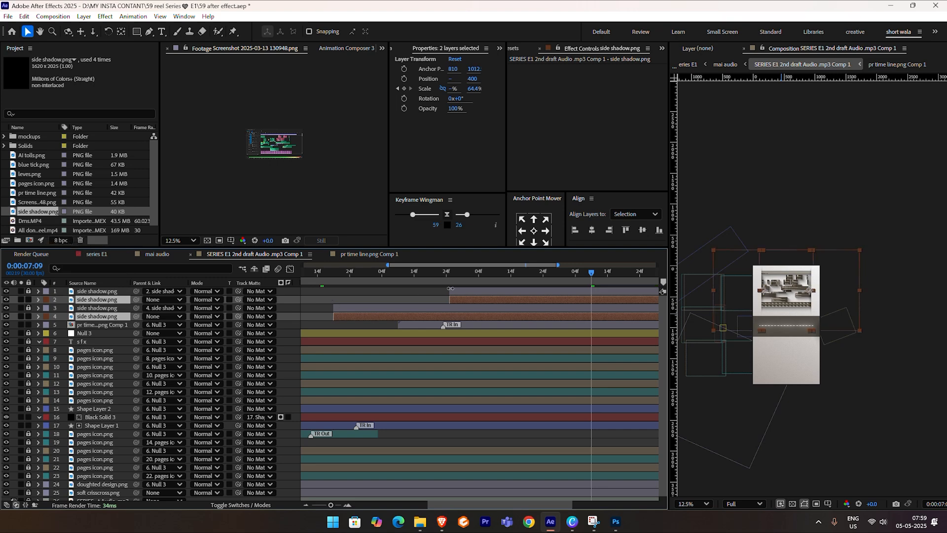
click(487, 292)
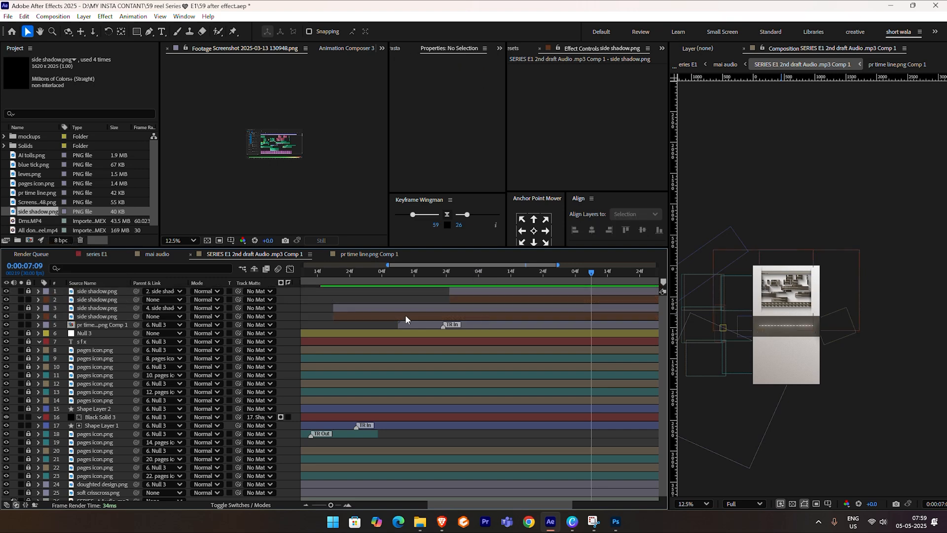
Move the pr time line.png composition and the two unparented side shadow.png layers down together until they sit below the dark strip.
ctrl+click(86, 325)
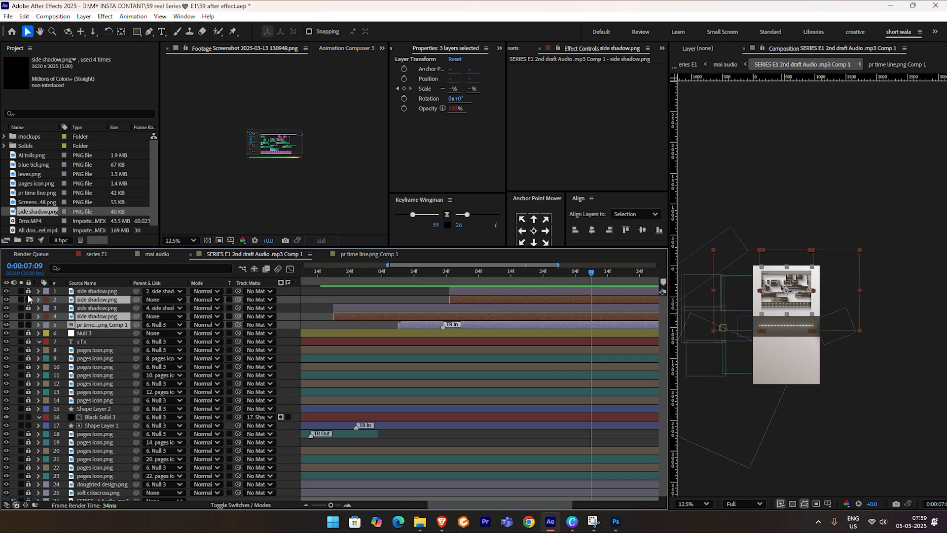
ctrl+click(86, 325)
ctrl+click(86, 326)
ctrl+click(84, 292)
ctrl+click(89, 308)
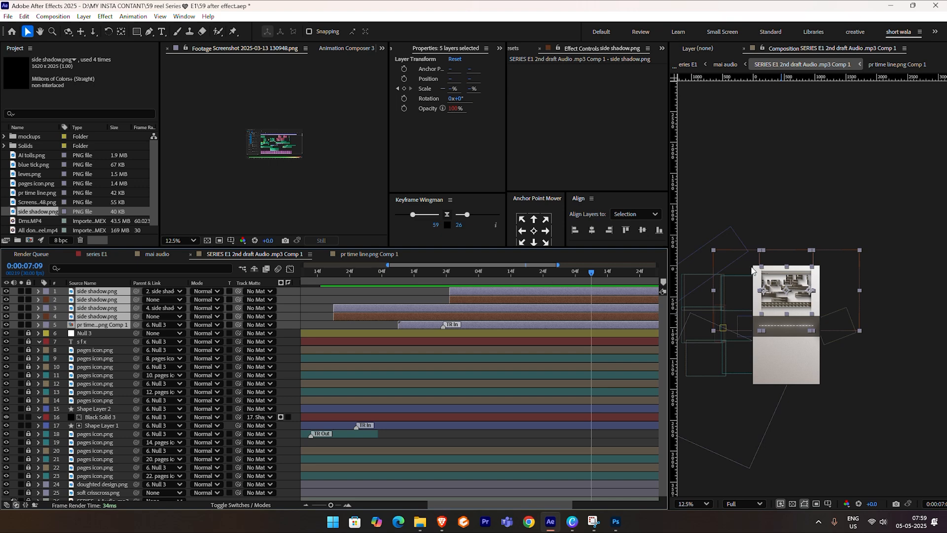
key(period)
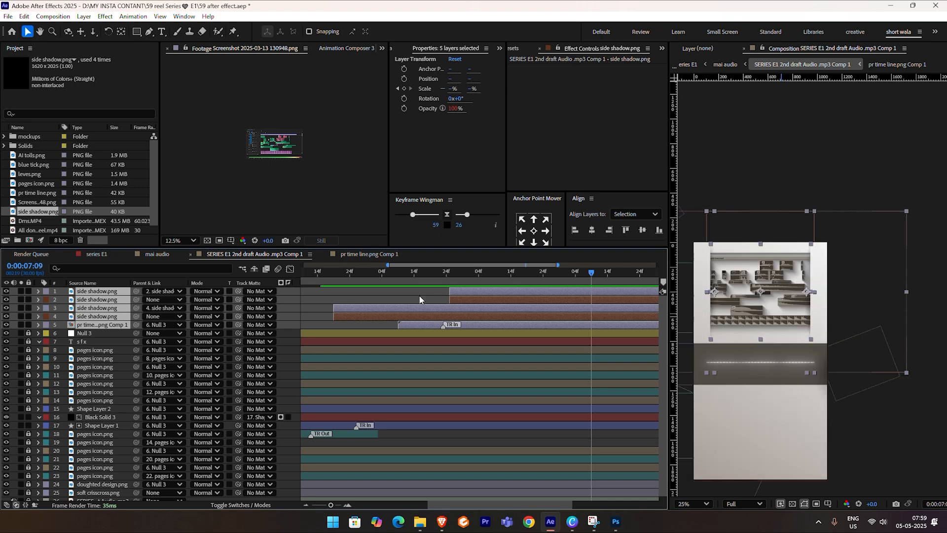
ctrl+click(96, 309)
ctrl+click(92, 292)
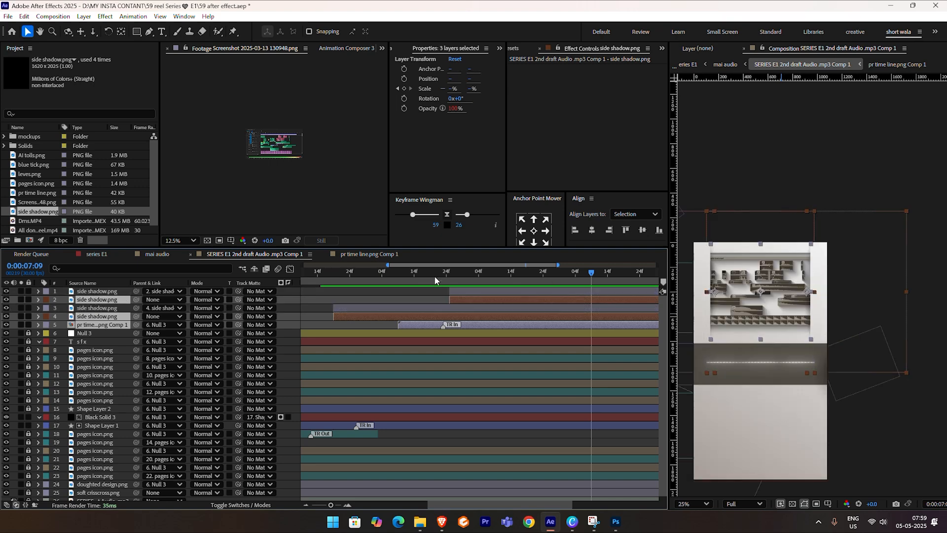
key(shift+Down)
key(shift+Down)
key(shift+Down)
key(shift+Down)
key(shift+Down)
key(shift+Down)
key(shift+Down)
key(shift+Down)
key(shift+Down)
key(shift+Down)
key(shift+Down)
key(shift+Down)
key(shift+Down)
key(shift+Down)
key(shift+Down)
key(shift+Down)
key(shift+Down)
key(shift+Down)
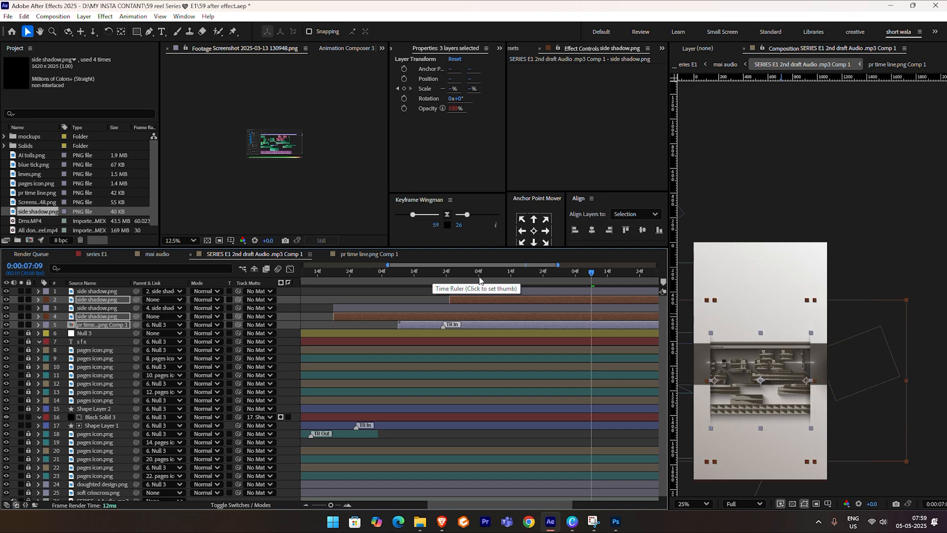
key(shift+Down)
key(shift+Down)
key(shift+Down)
key(shift+Down)
key(shift+Down)
key(shift+Down)
key(shift+Down)
key(shift+Down)
key(shift+Down)
key(shift+Down)
key(shift+Down)
key(shift+Down)
key(shift+Down)
key(shift+Down)
key(shift+Down)
key(shift+Down)
key(shift+Down)
key(shift+Down)
key(shift+Down)
key(shift+Down)
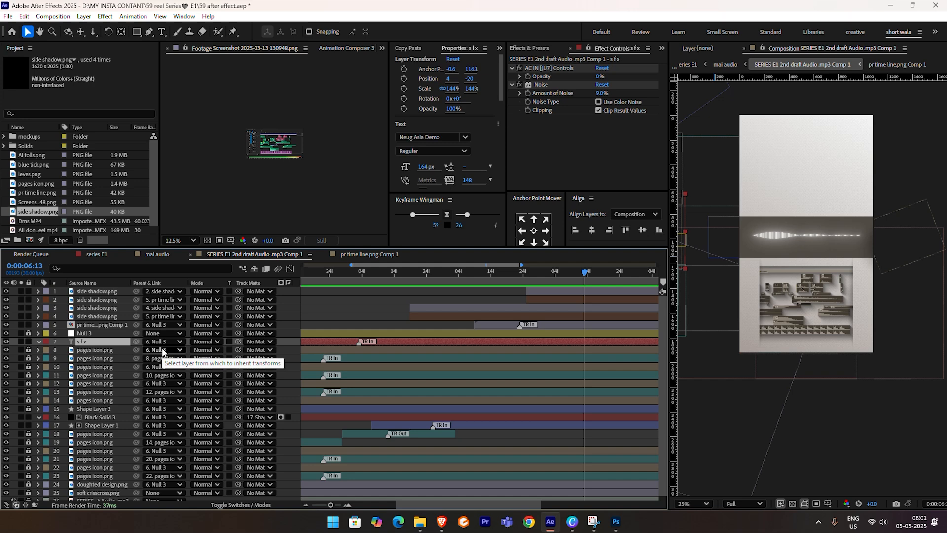
Duplicate the s f x text layer and place the copy at the top of the layer stack.
key(ctrl+d)
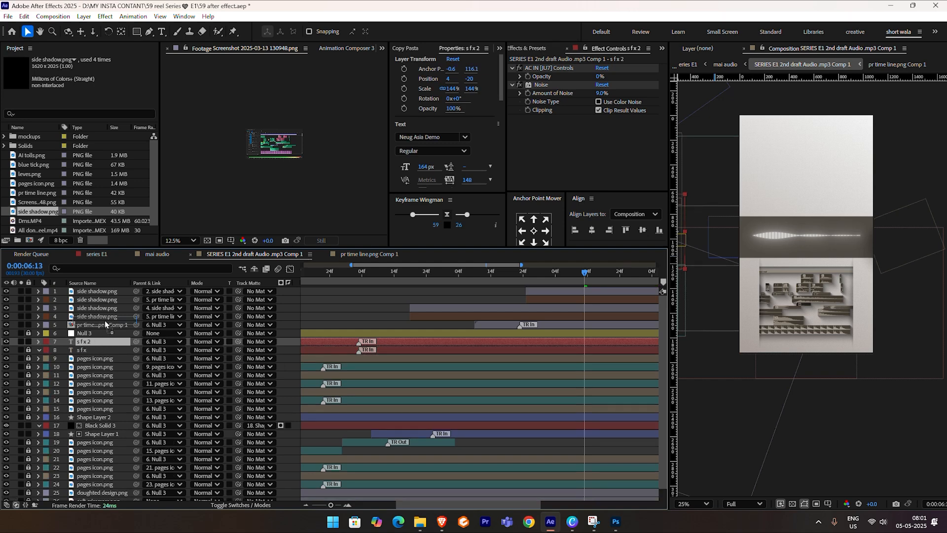
drag(105, 324, 103, 290)
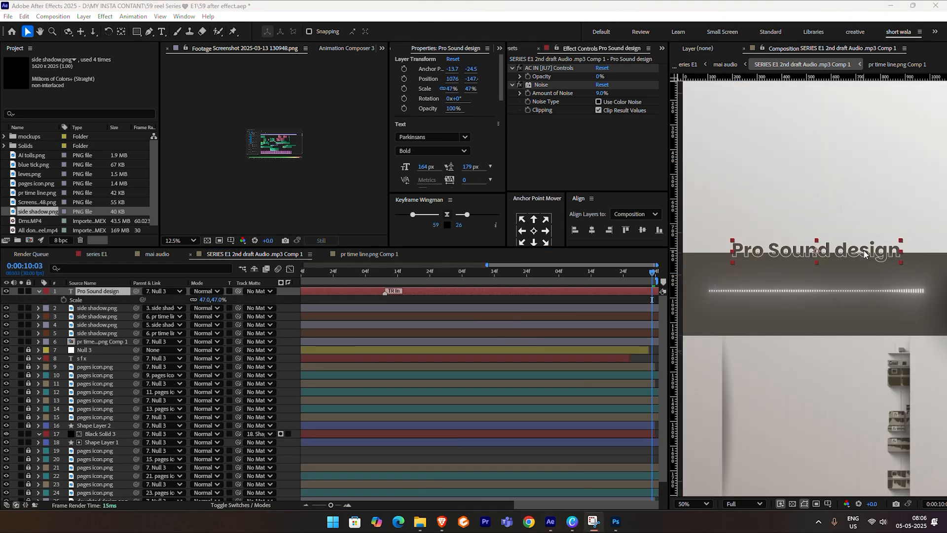
Apply the Shadow Studio 3 effect to the Pro Sound design text layer, keeping the text at the dark strip's upper edge.
drag(864, 250, 868, 205)
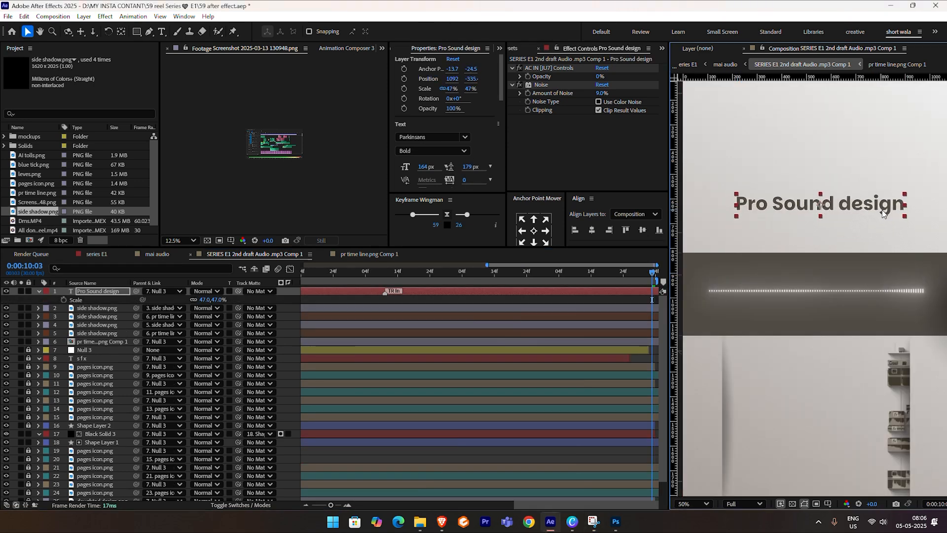
key(ctrl+z)
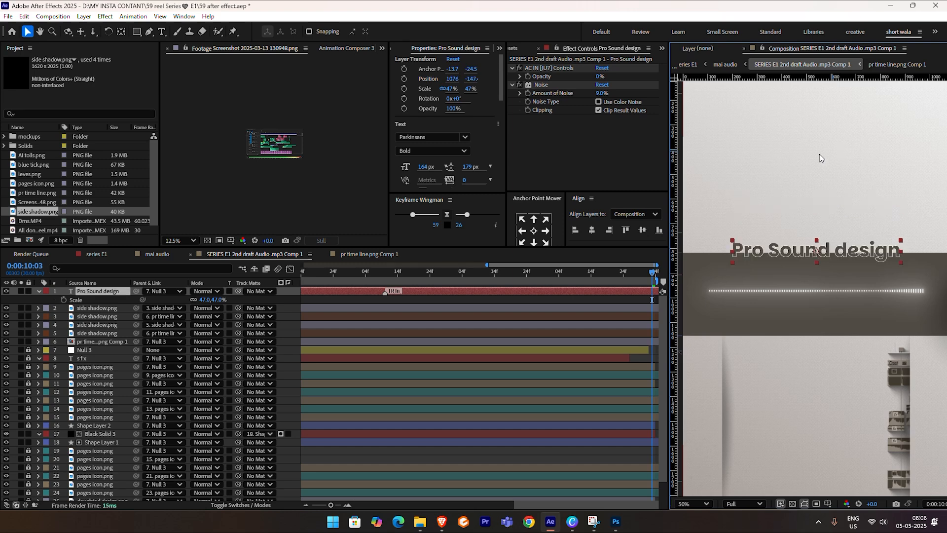
key(ctrl+space)
text(s)
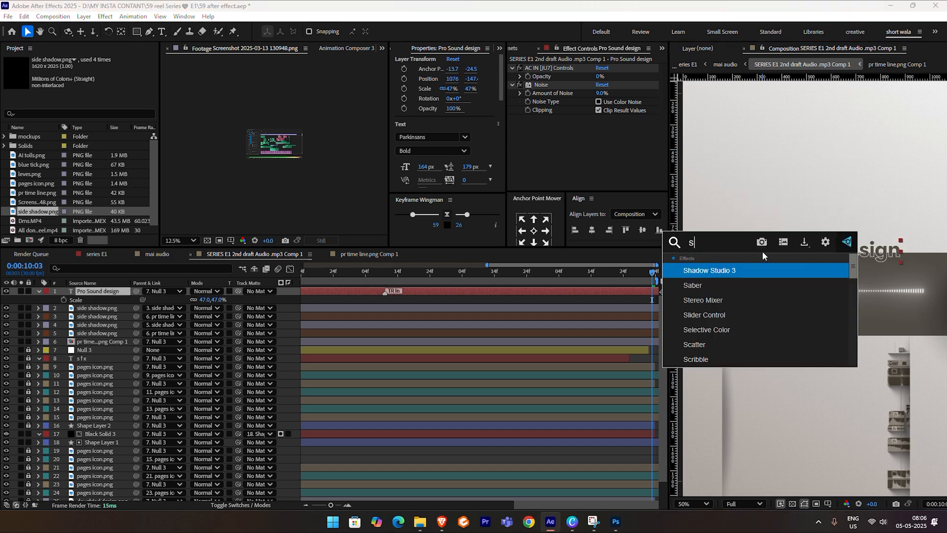
text(tu)
click(749, 268)
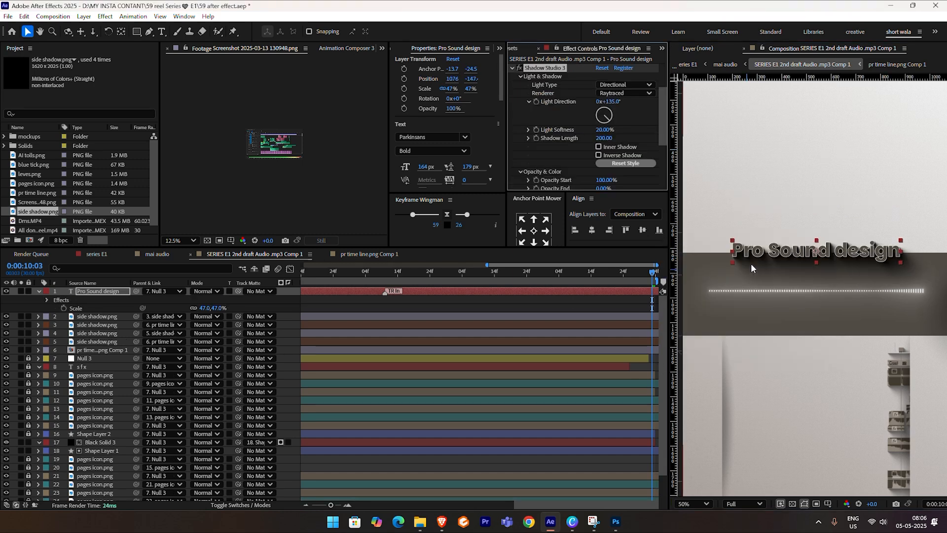
Soften the text's shadow by setting Opacity Start to 54%, Light Softness to 7% and Shadow Length to 130.
scroll(616, 138, down, 3)
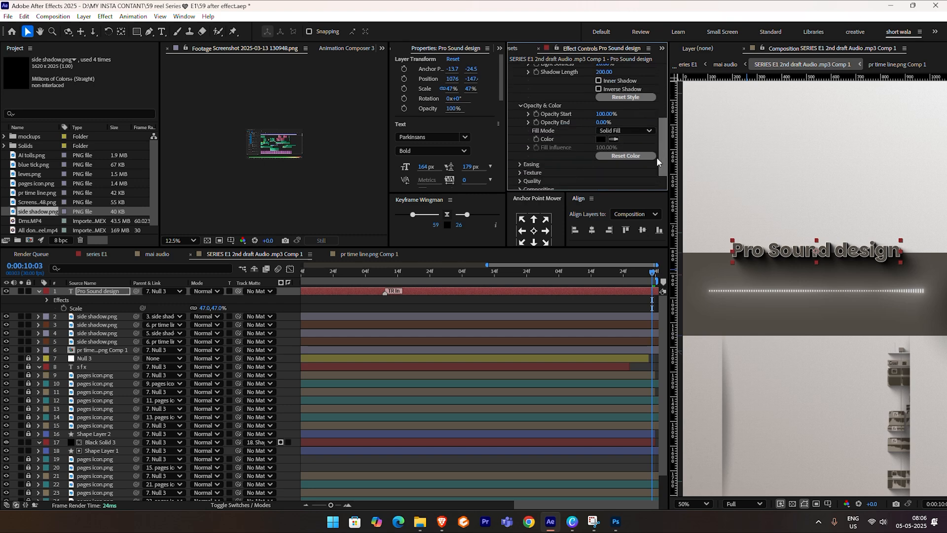
drag(605, 113, 584, 116)
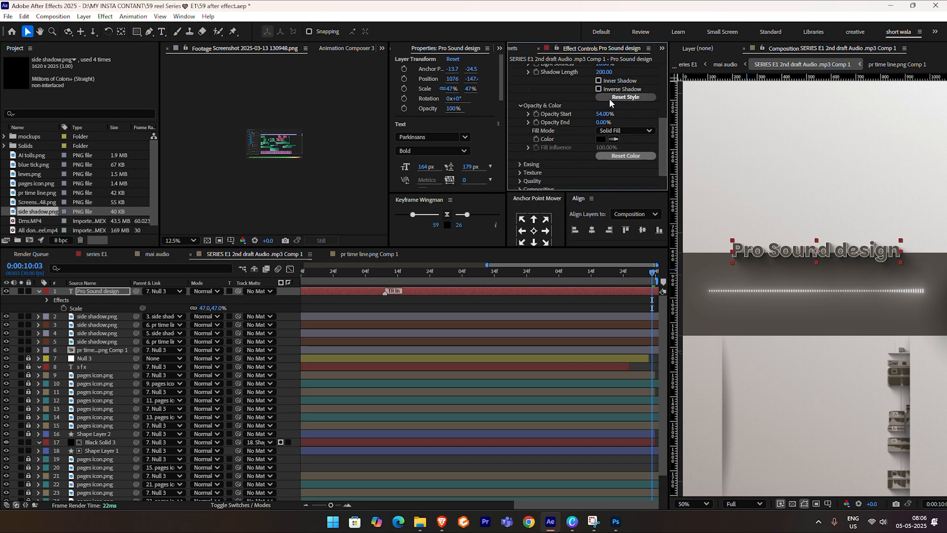
scroll(657, 111, up, 2)
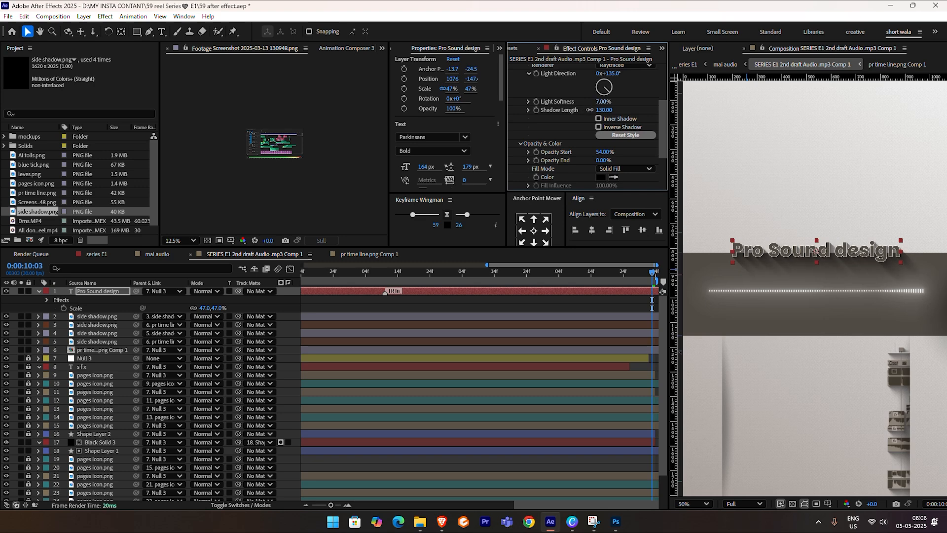
drag(587, 152, 593, 155)
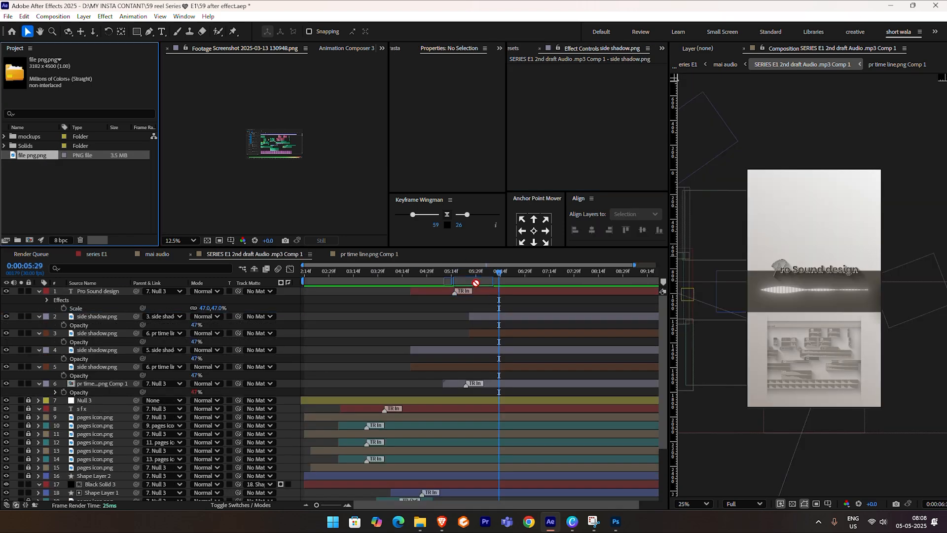
Add file png.png as the top layer starting at about 0:00:05:29, scaled to 19.6% and positioned at 540, 440 above the text.
drag(458, 290, 476, 290)
scroll(816, 217, down, 1)
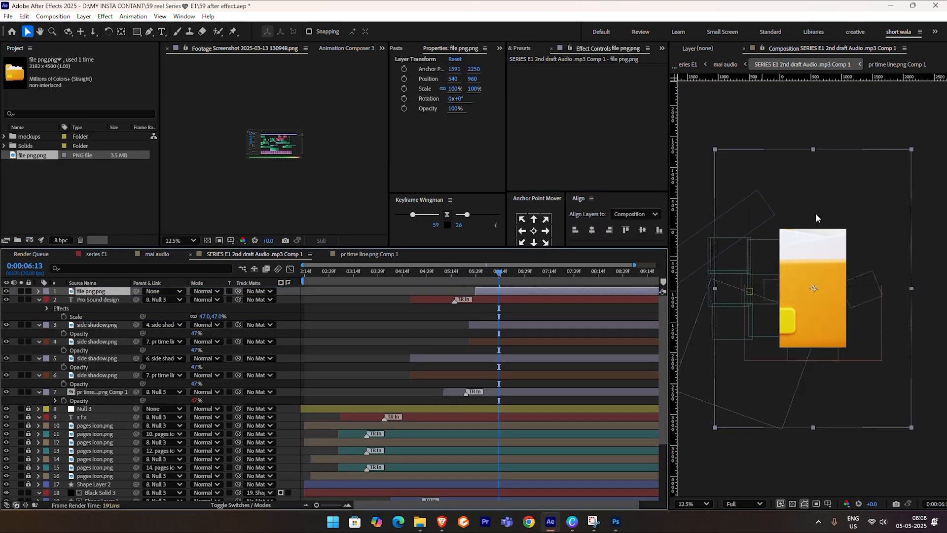
drag(814, 149, 830, 350)
scroll(813, 296, up, 1)
drag(829, 349, 830, 286)
scroll(837, 290, up, 1)
drag(883, 257, 854, 308)
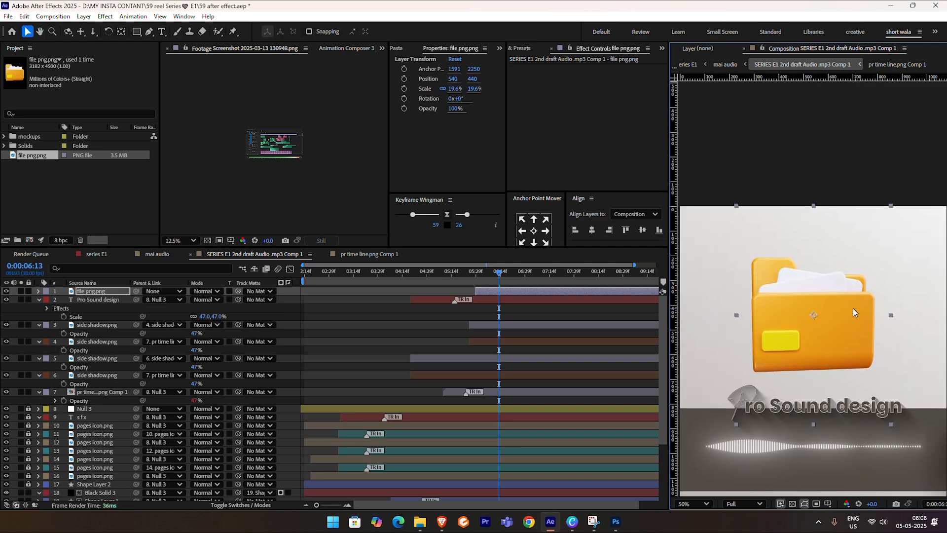
scroll(853, 310, down, 1)
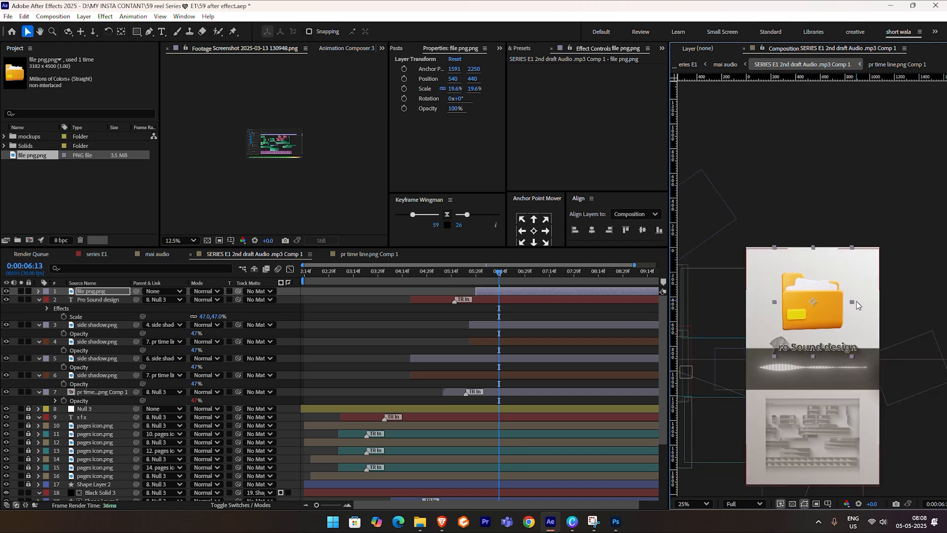
scroll(857, 301, up, 1)
scroll(847, 288, down, 1)
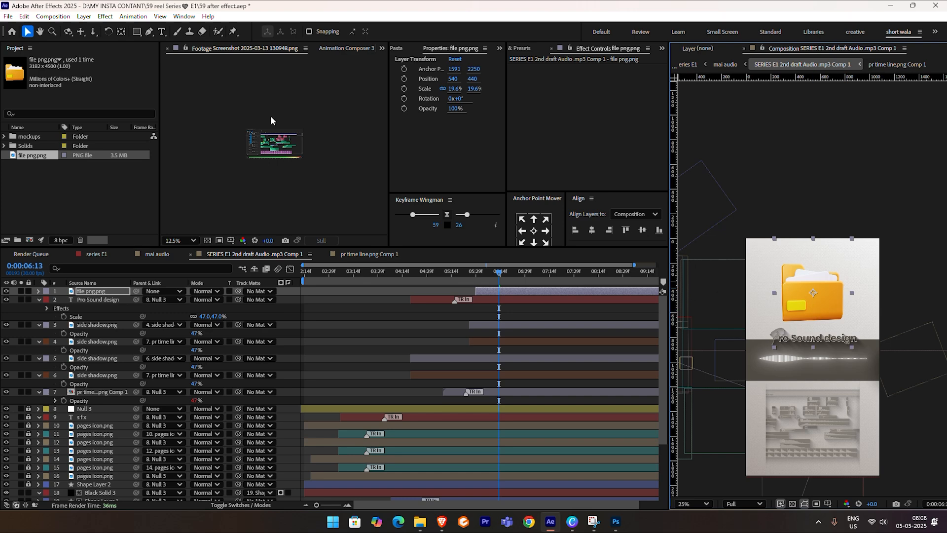
Move the folder image's anchor point down to just below the folder, at 1591, 3716, without shifting the image.
key(y)
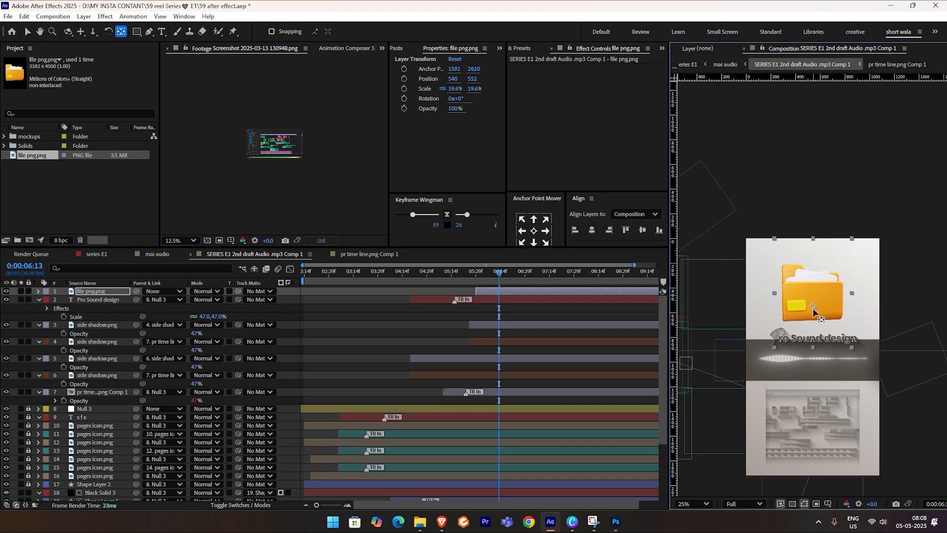
scroll(815, 313, up, 2)
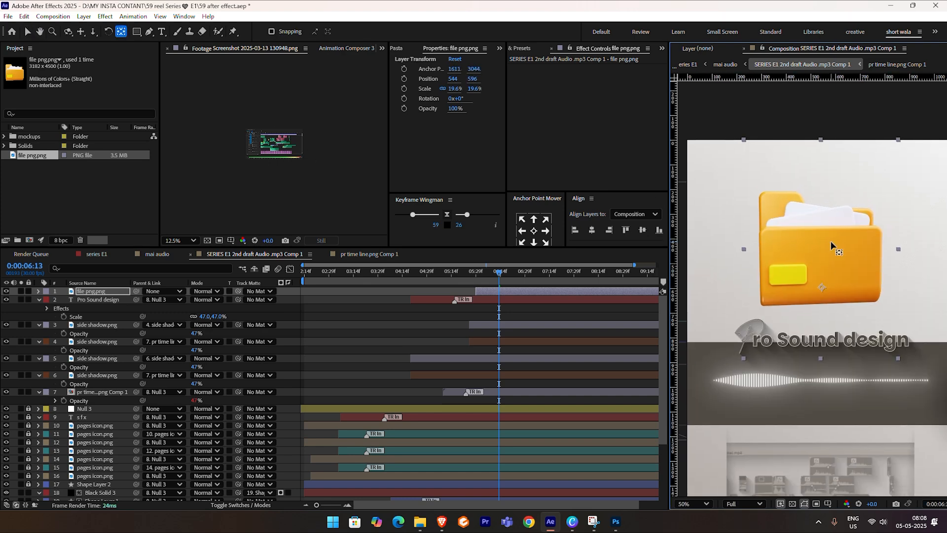
click(28, 31)
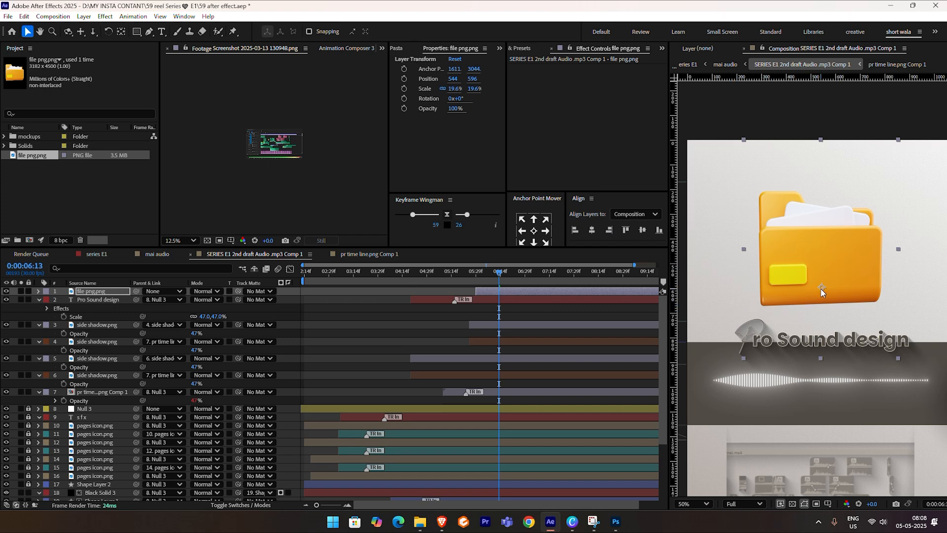
key(y)
drag(822, 291, 820, 320)
key(v)
Reveal the folder layer's Position, Scale and Rotation and start keyframes for all three at 0:00:06:13.
key(u)
scroll(793, 280, down, 2)
click(793, 280)
key(s)
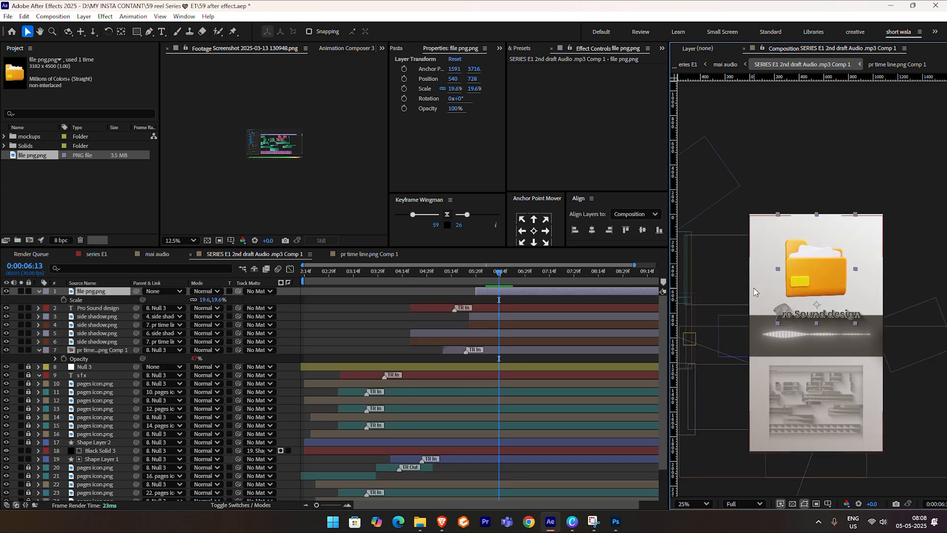
key(shift+p)
key(shift+r)
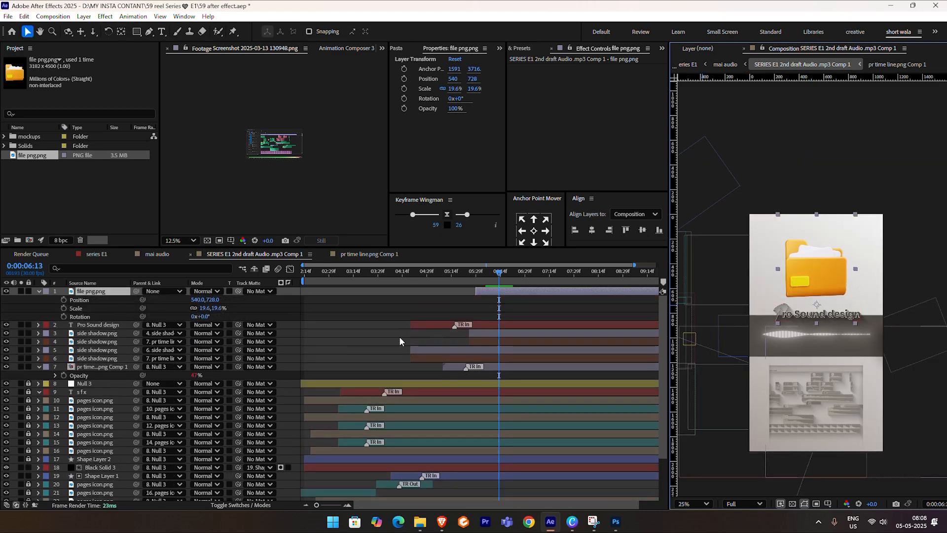
drag(64, 299, 64, 317)
Shift the folder's keyframes to about 0:00:06:29, and at 0:00:05:29 set its Rotation to 41° and Scale to 0%.
drag(499, 300, 475, 277)
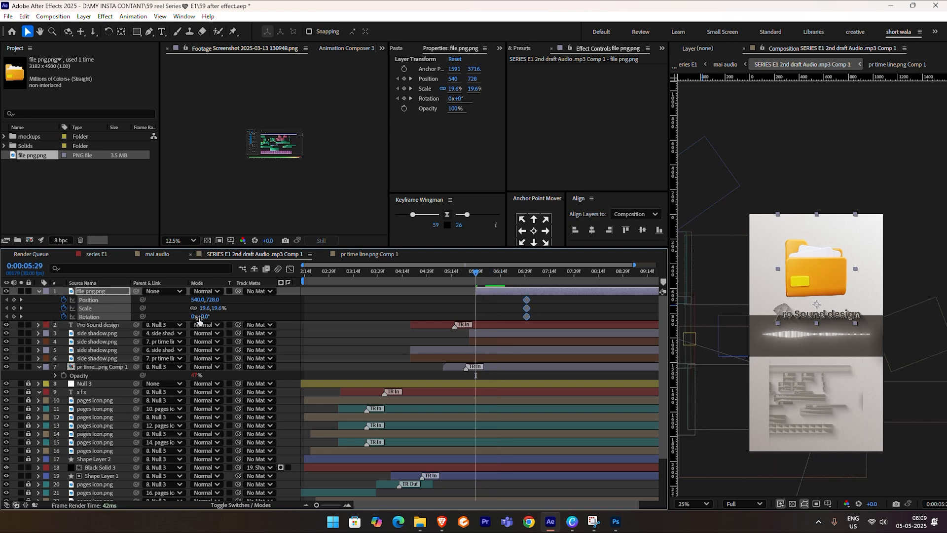
drag(202, 317, 226, 317)
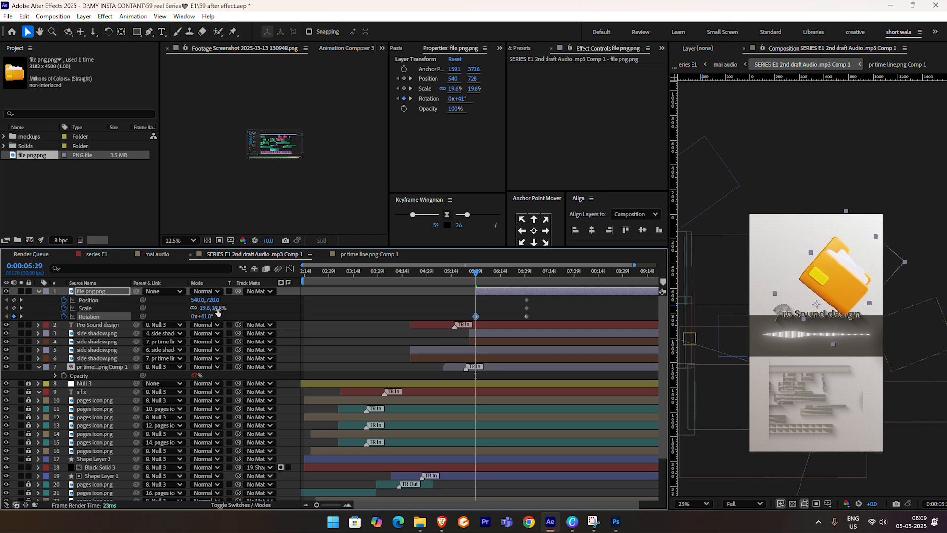
click(220, 309)
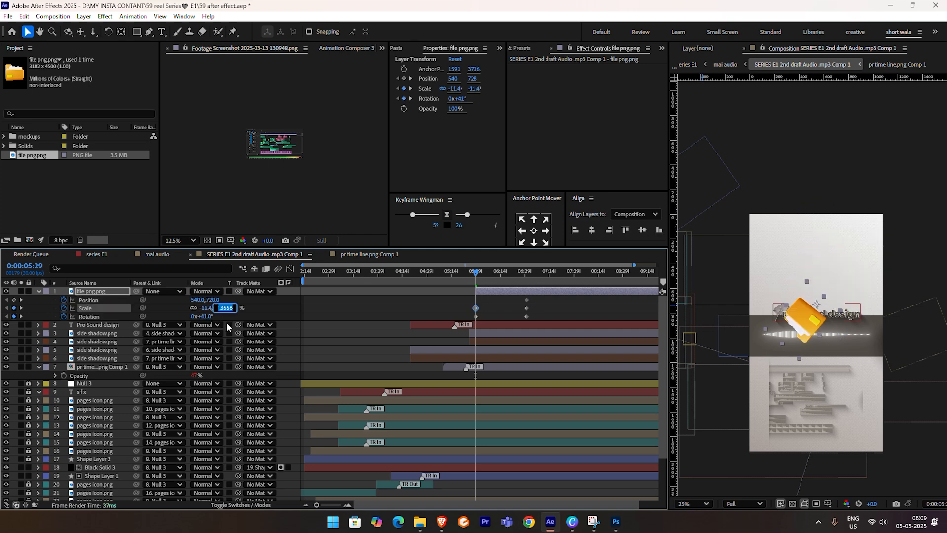
text(0)
key(Return)
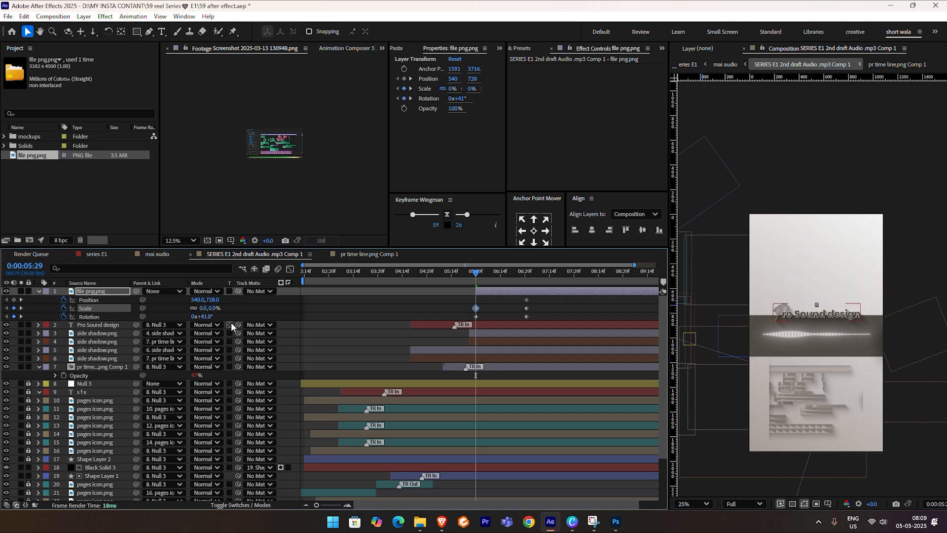
Preview the folder's pop-up animation and apply Keyframe Wingman easing to all its Position, Scale and Rotation keyframes.
key(space)
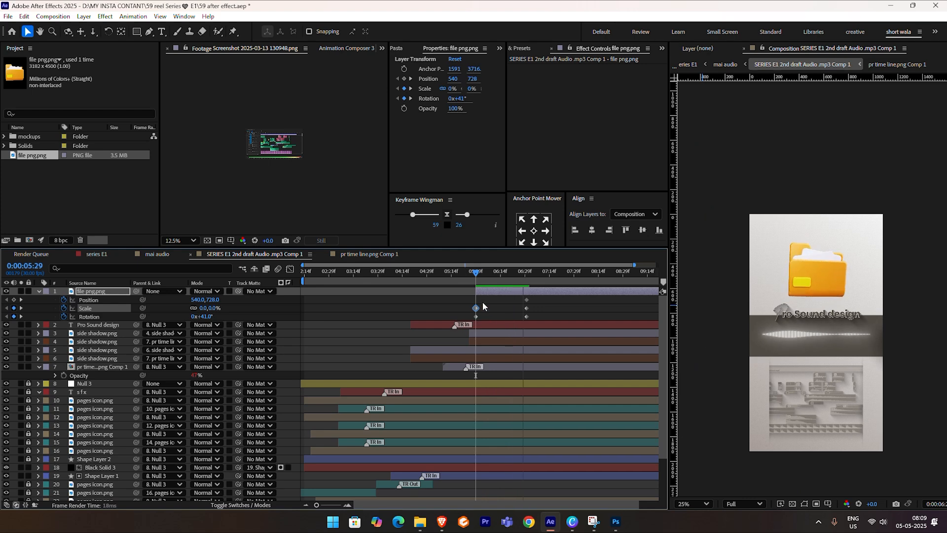
drag(537, 298, 466, 322)
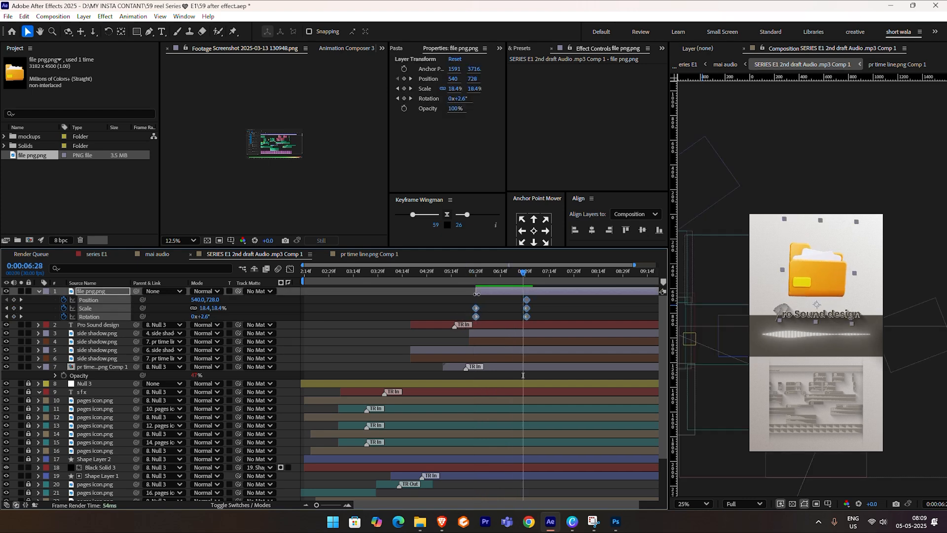
click(447, 216)
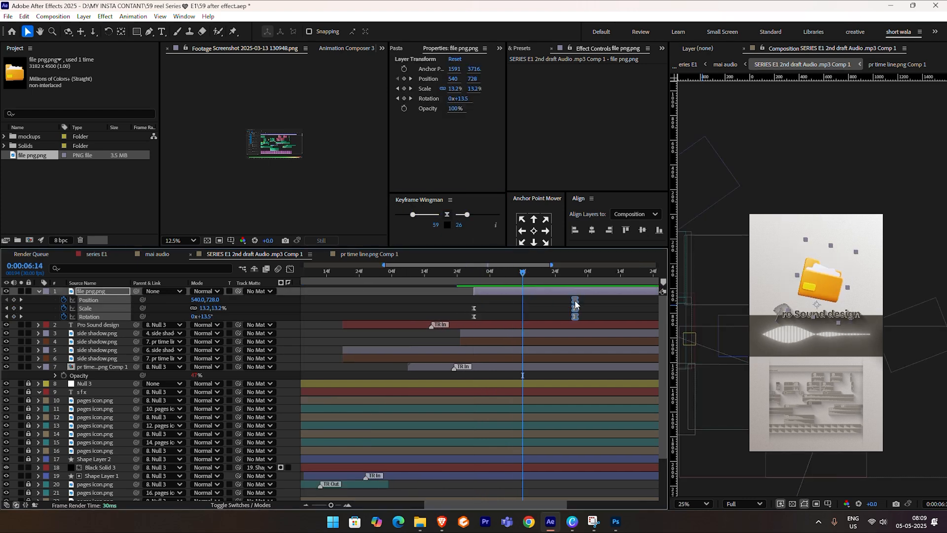
Shift the folder's end keyframes earlier to about 0:00:06:17 and apply the Gaussian Blur & Fade Ease preset as its In transition.
drag(576, 305, 533, 309)
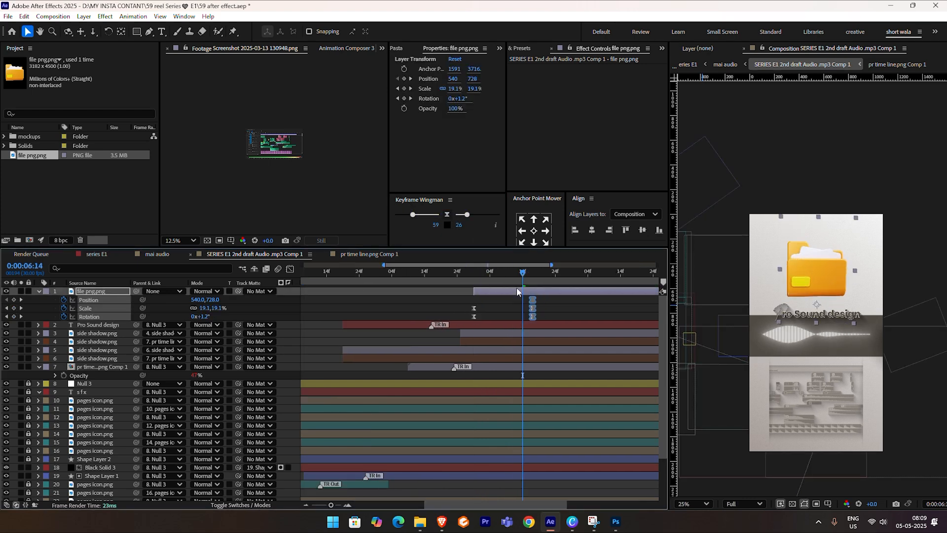
click(340, 48)
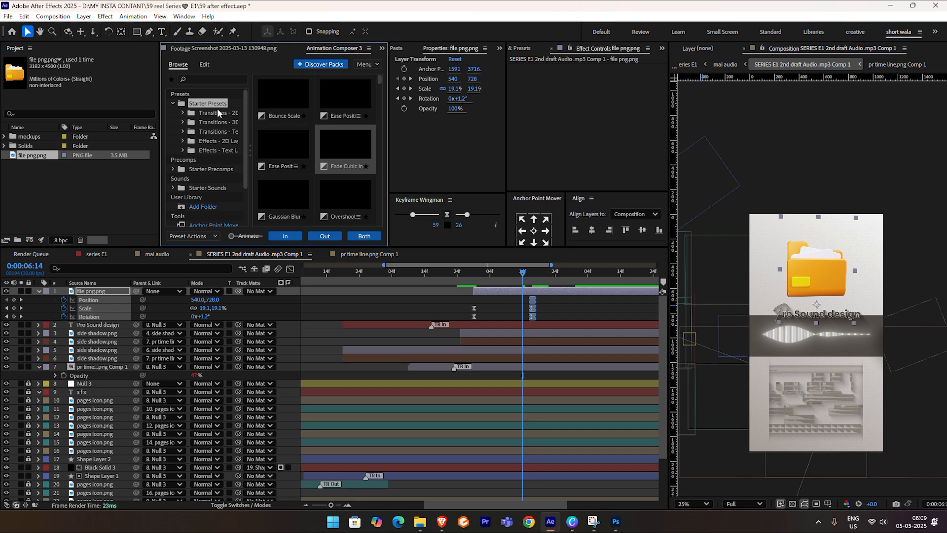
click(291, 212)
click(285, 236)
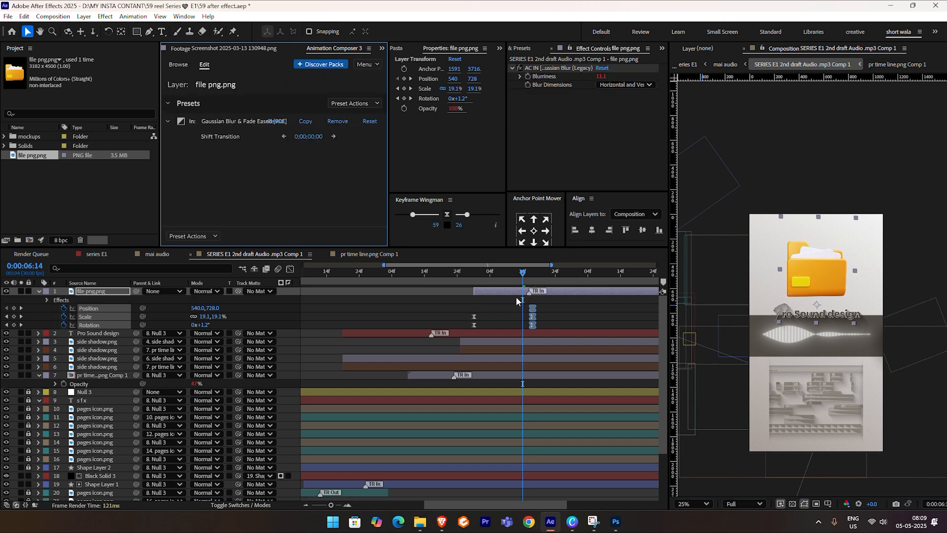
Add the CC Toner effect to the folder layer and set its Midtones colour to dark brown 433822.
key(ctrl+space)
text(toner)
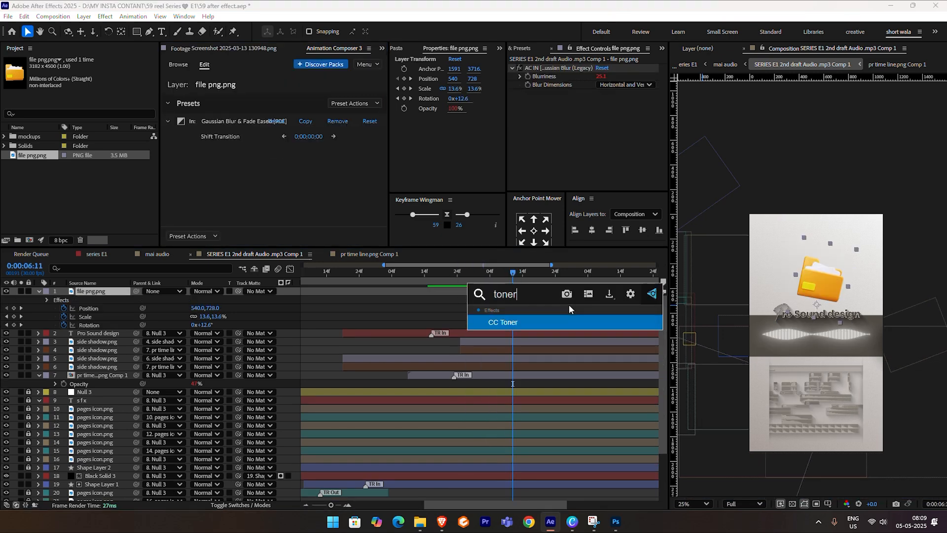
key(Return)
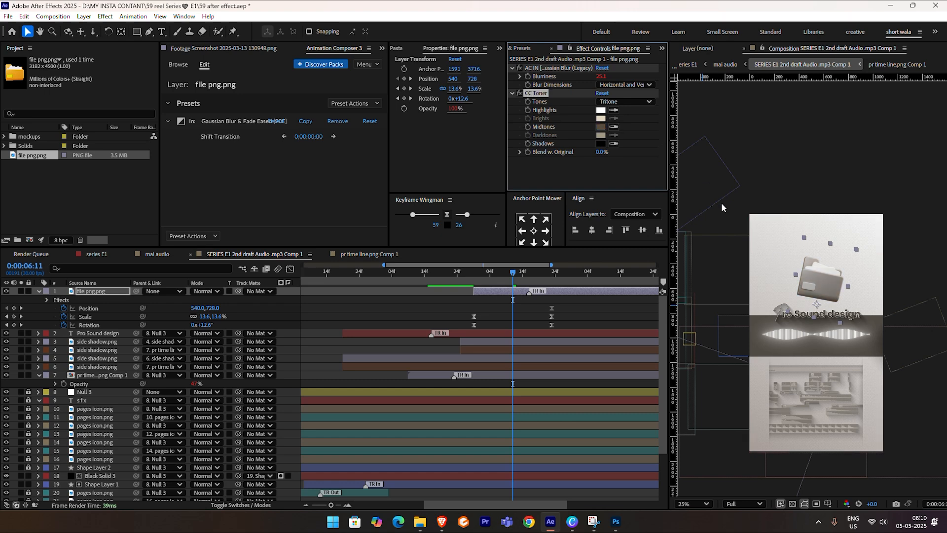
click(601, 127)
click(408, 286)
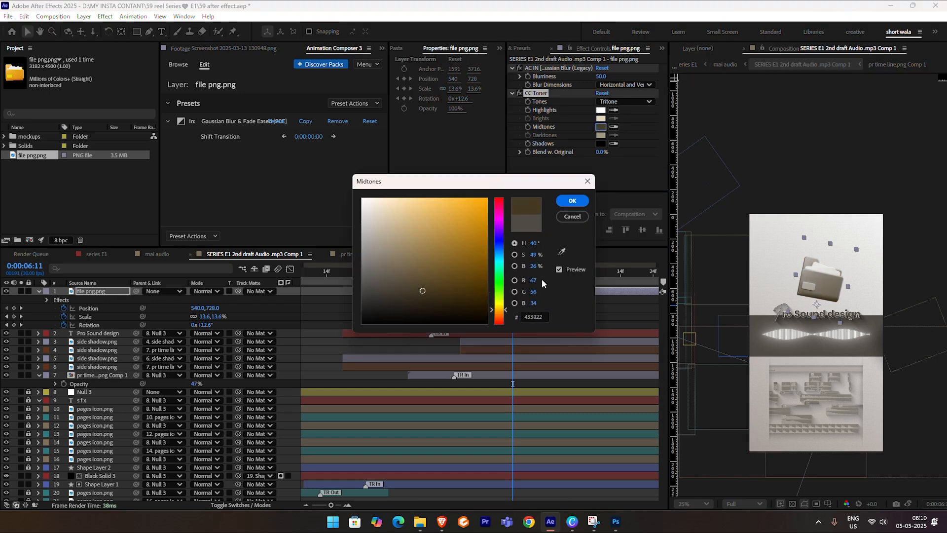
click(573, 200)
Copy the Shadow Studio 3 effect from the Pro Sound design title onto the folder layer.
scroll(853, 260, up, 2)
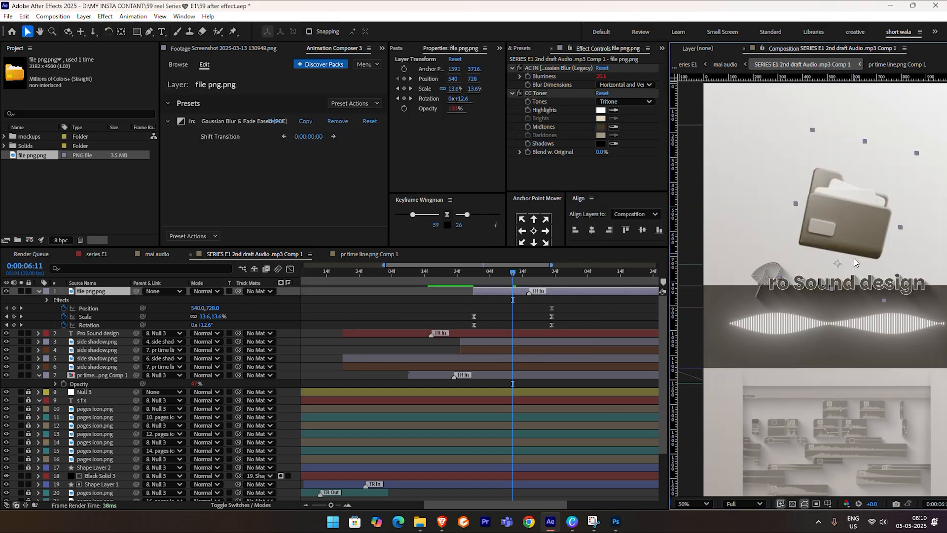
click(780, 286)
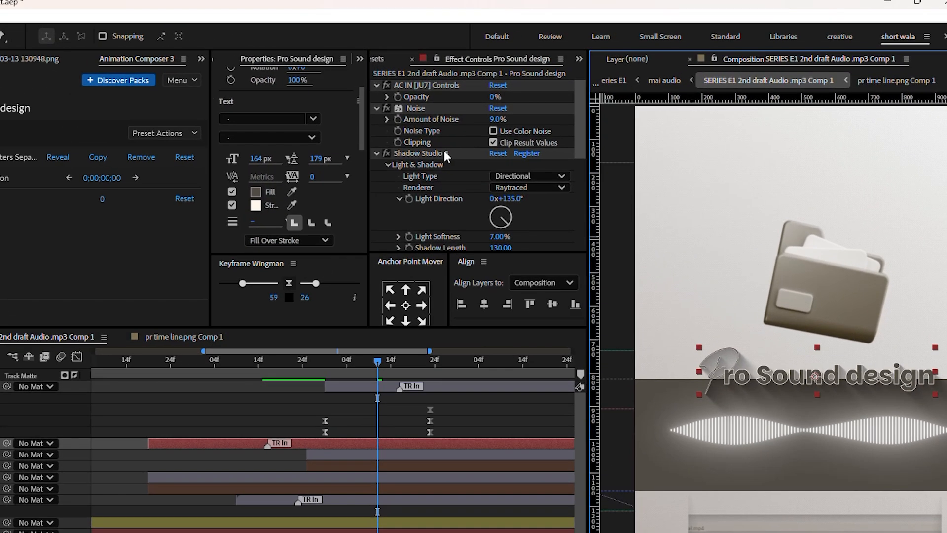
click(440, 153)
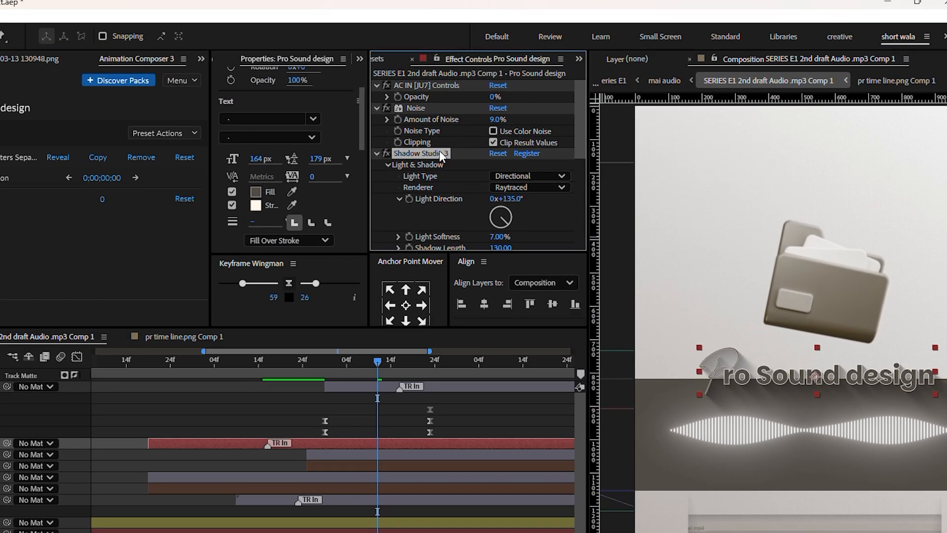
click(804, 219)
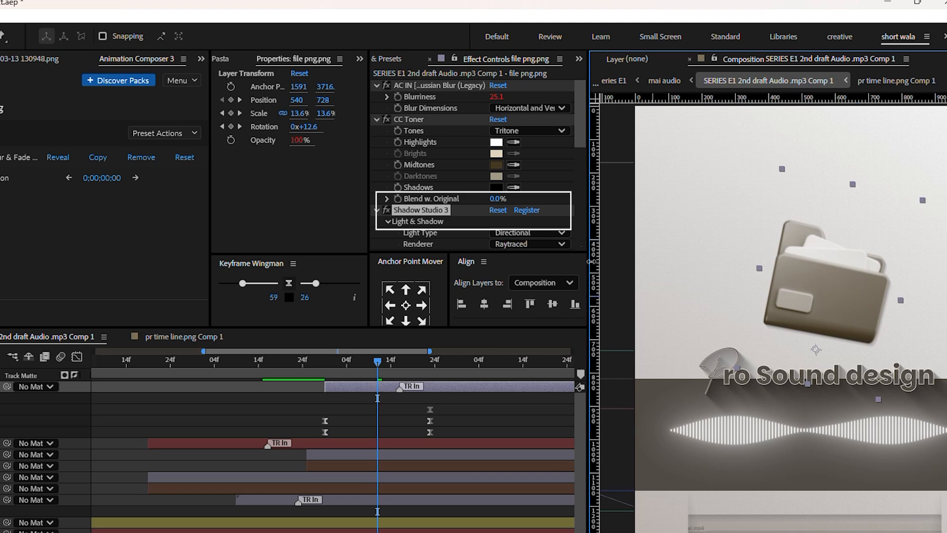
Increase the folder's Shadow Studio 3 Shadow Length to 881 and preview the shadowed pop-up animation.
click(377, 85)
click(376, 97)
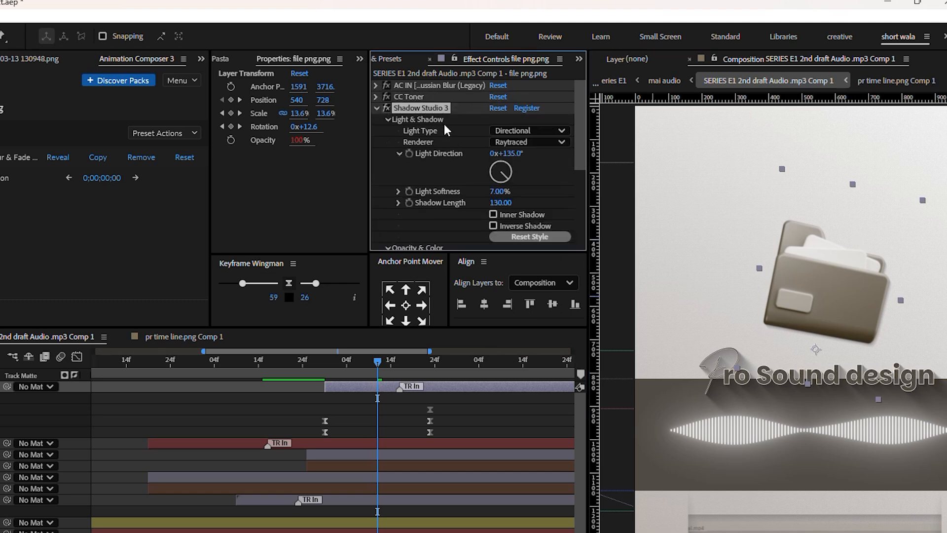
drag(495, 192, 546, 202)
scroll(503, 203, down, 2)
drag(499, 149, 522, 148)
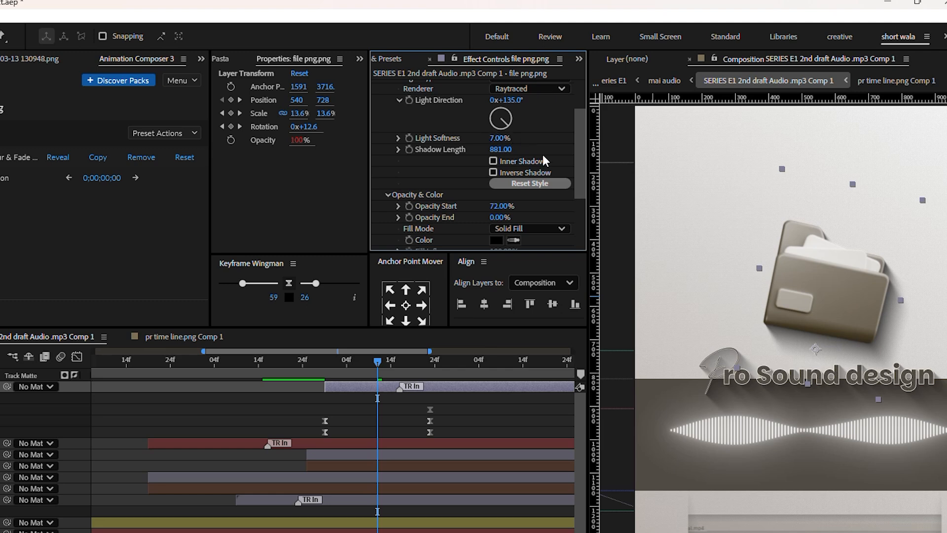
scroll(855, 272, down, 2)
click(299, 362)
key(space)
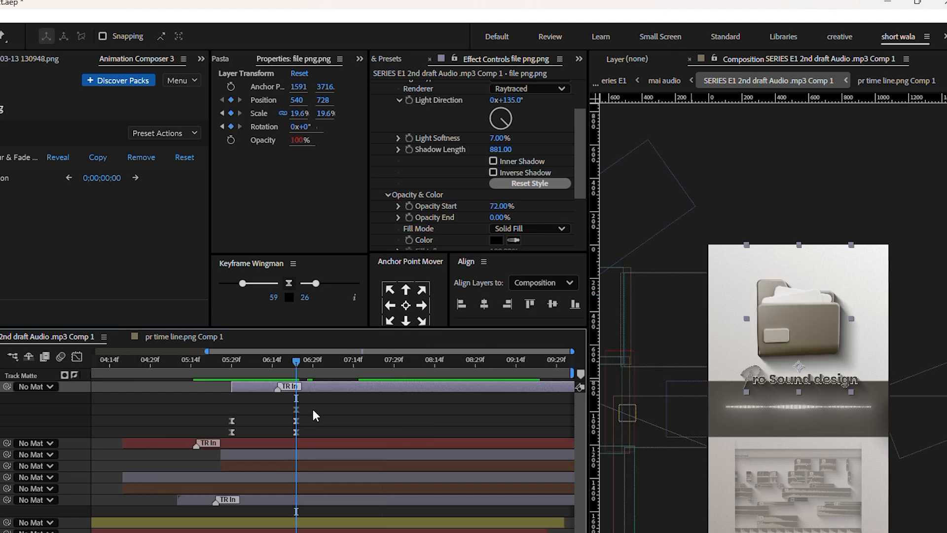
Scale the folder down to 13.39% with its keyframes selected and move it up to Position 540, 560 at 0:00:06:23.
drag(322, 403, 212, 440)
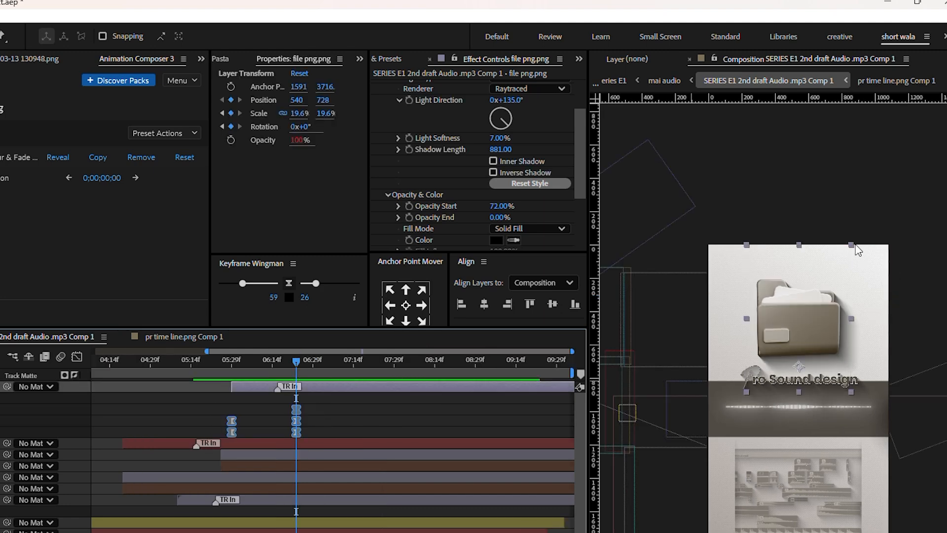
drag(852, 245, 835, 285)
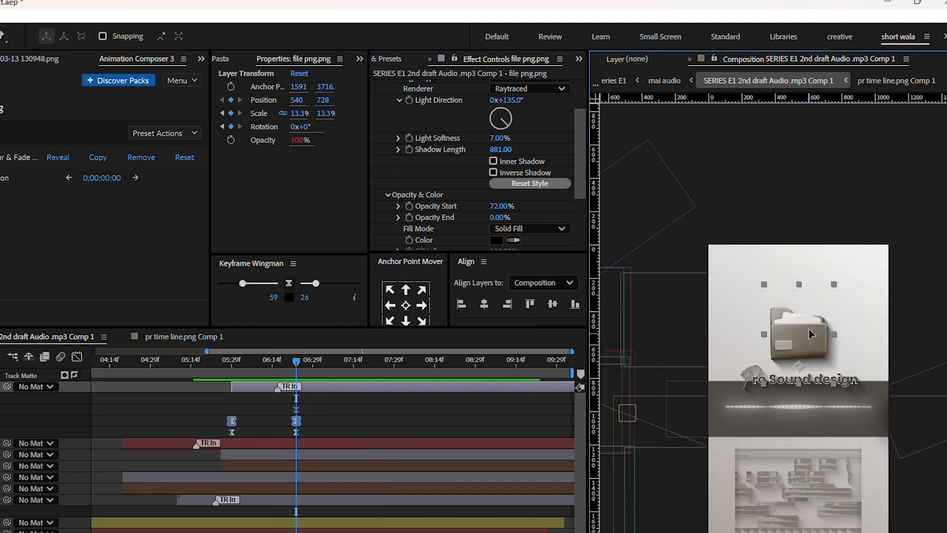
drag(809, 334, 807, 313)
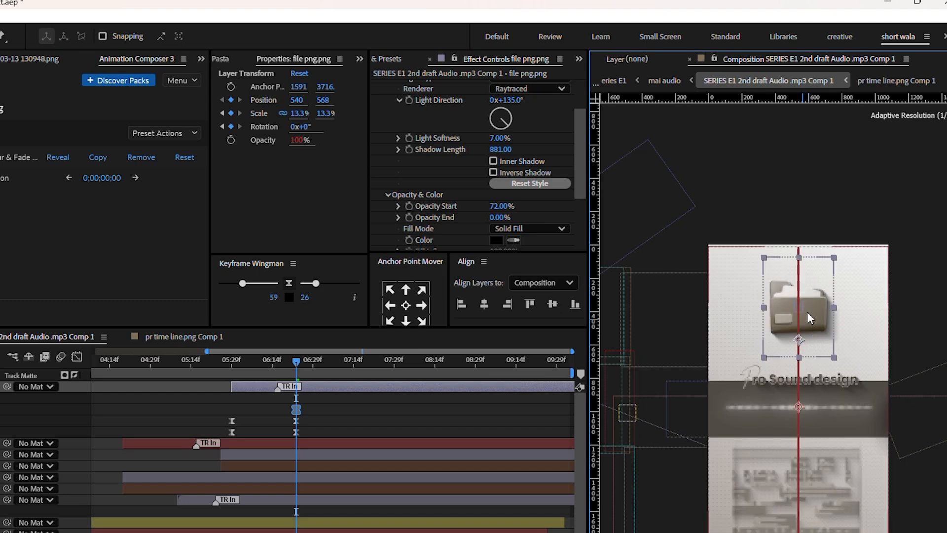
click(818, 221)
scroll(807, 306, up, 1)
click(824, 262)
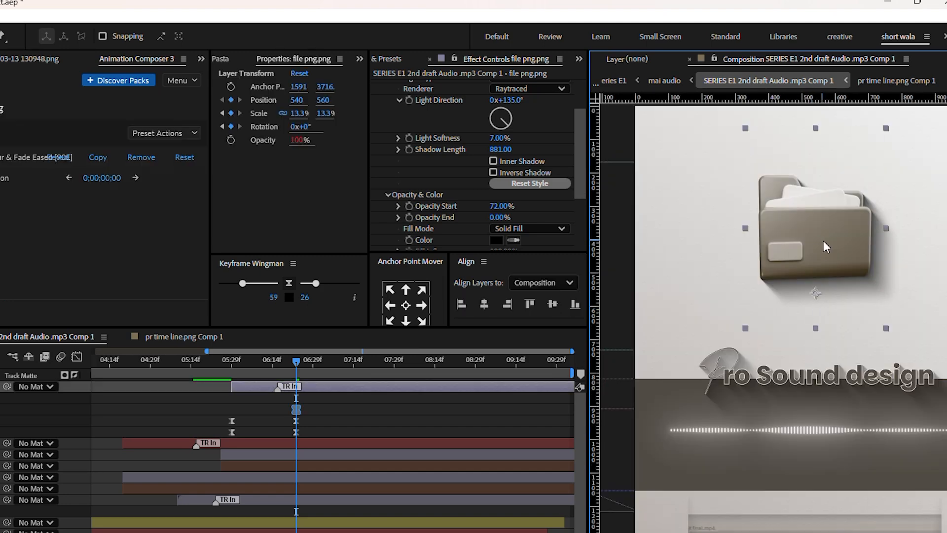
scroll(824, 241, down, 1)
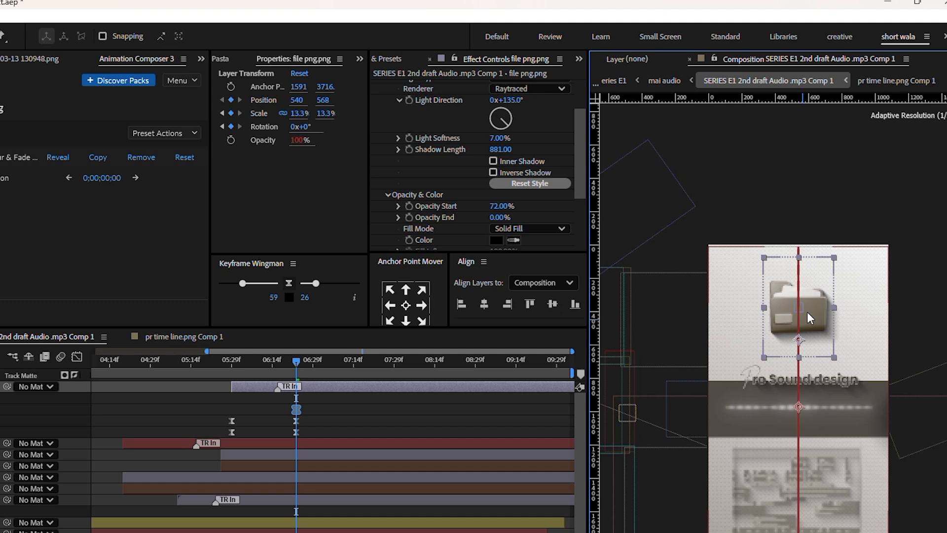
click(803, 187)
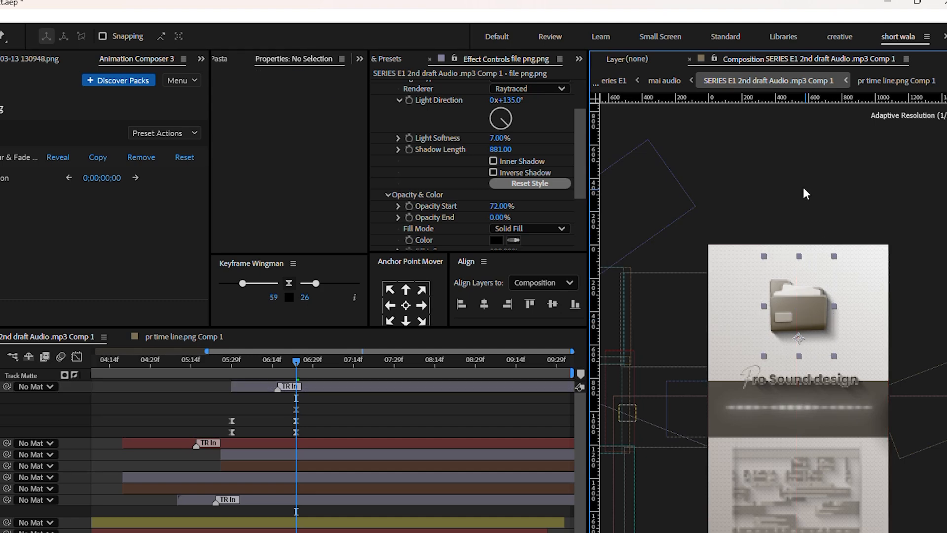
Duplicate the folder layer and, with both Rotation keyframes of the copy selected, rotate it to -43.2° at 0:00:06:23.
scroll(807, 307, up, 1)
click(822, 243)
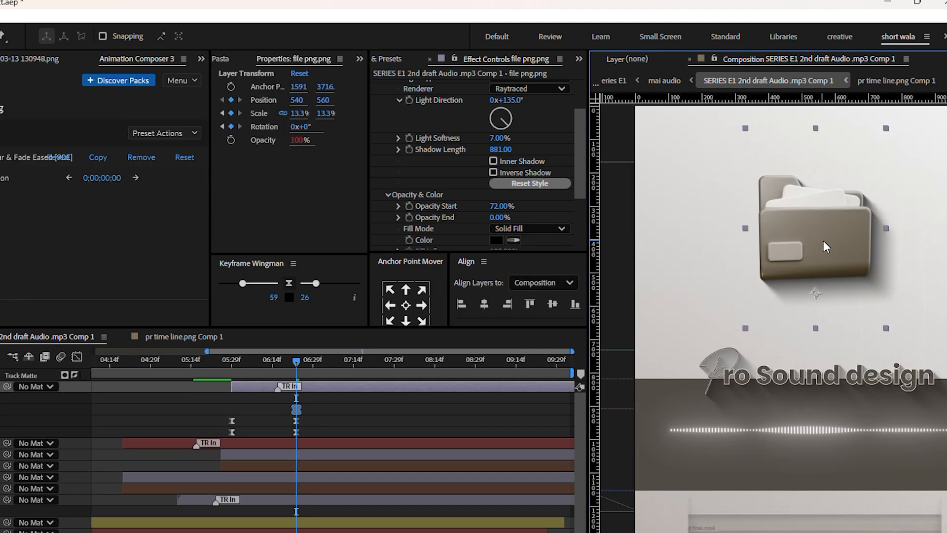
key(ctrl+d)
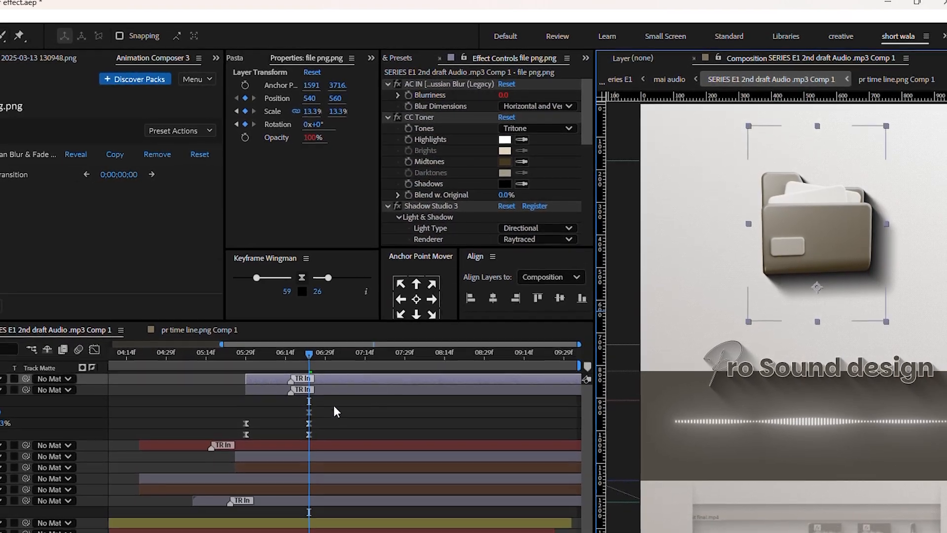
key(u)
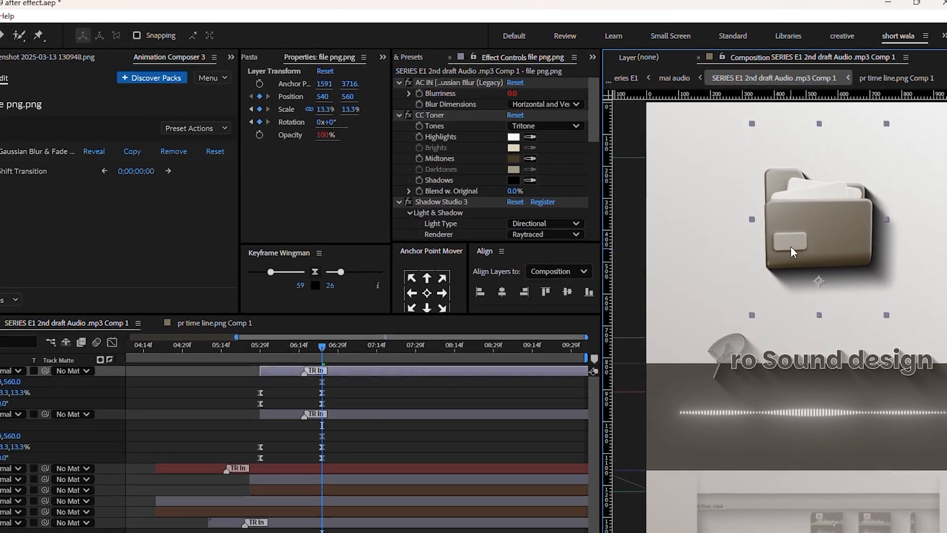
key(u)
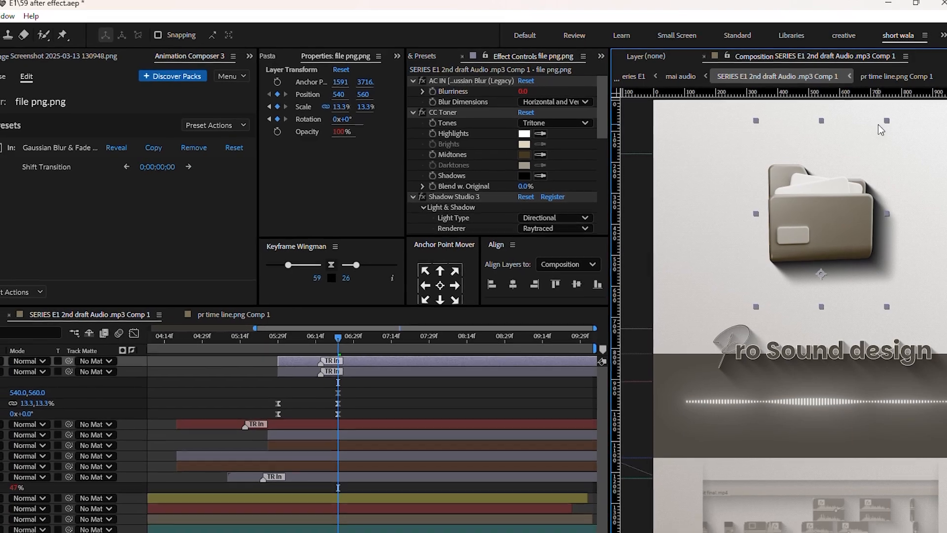
key(r)
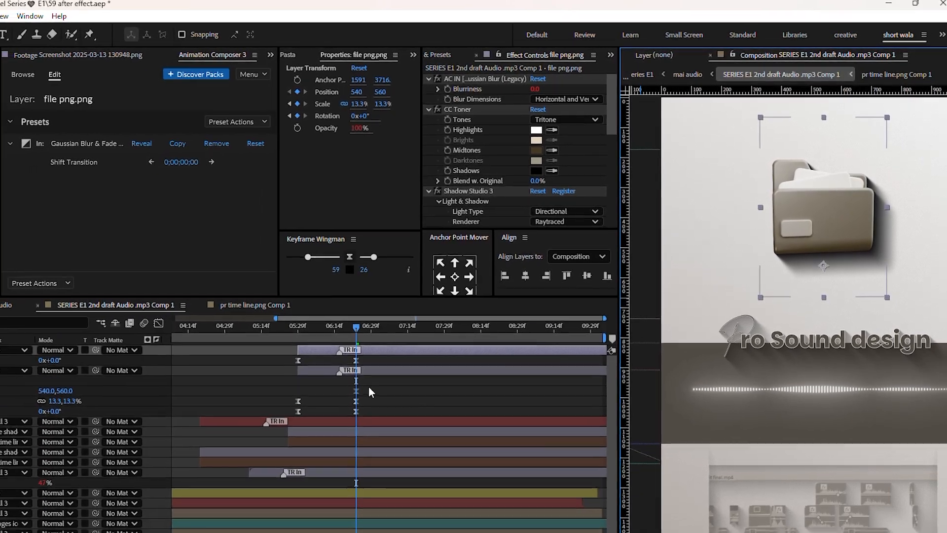
drag(370, 354, 296, 361)
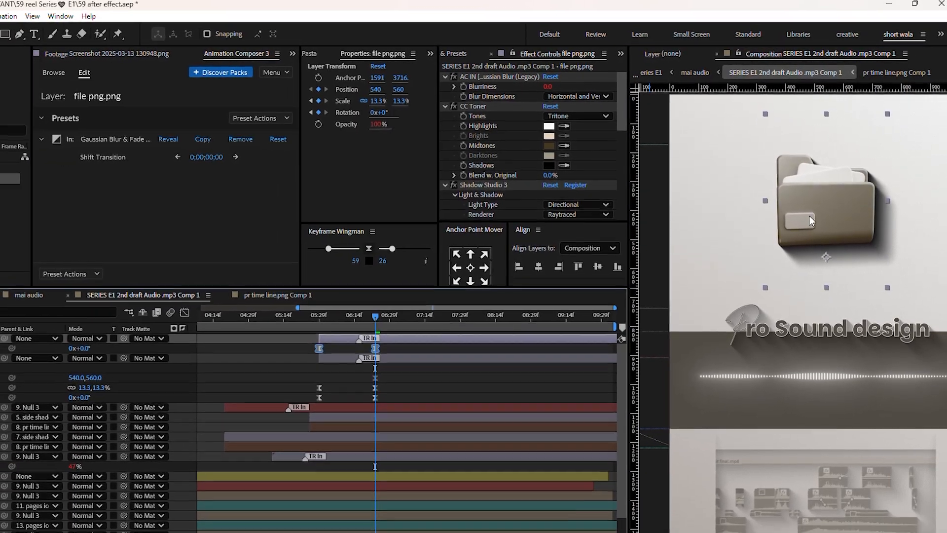
drag(841, 231, 761, 148)
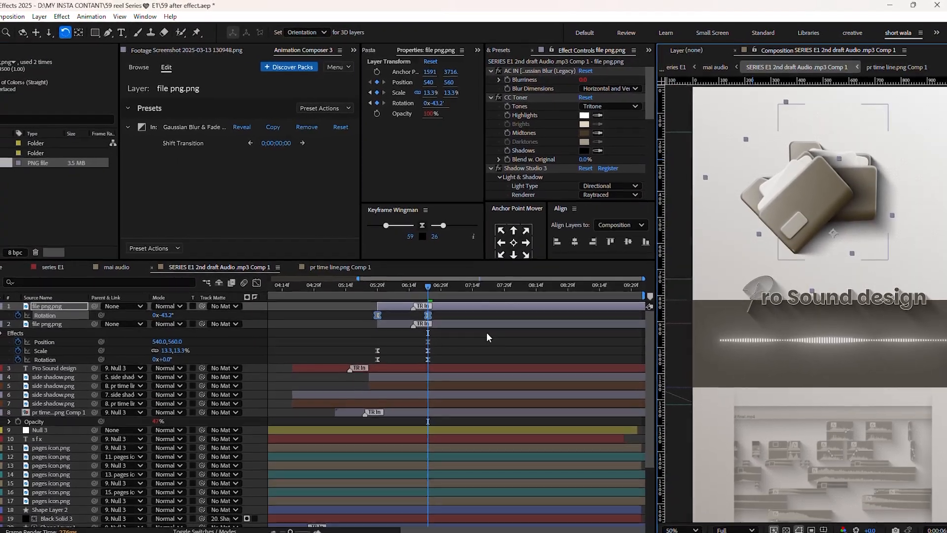
Scale the duplicated folder to 11.8% and move it to Position 480, 580 with its keyframes selected.
key(u)
drag(457, 306, 382, 325)
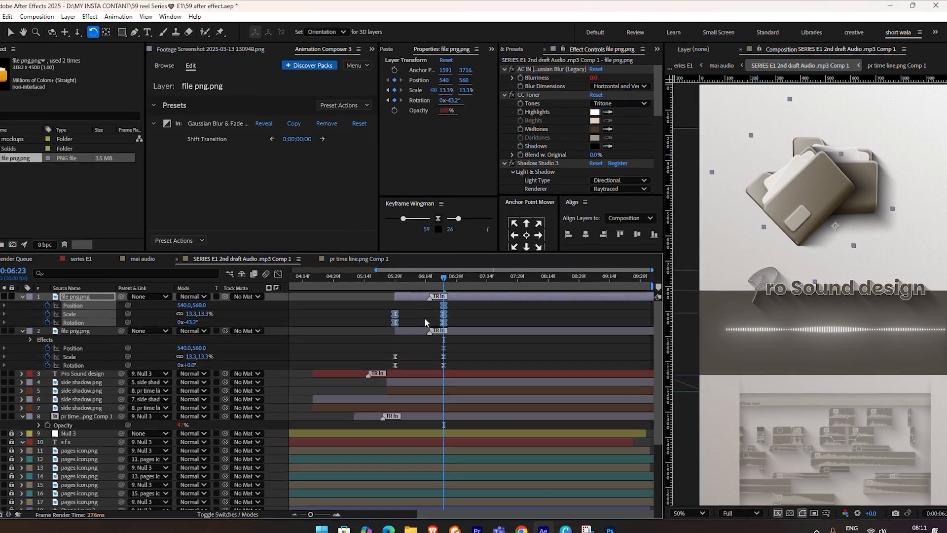
key(shift+Down)
key(v)
drag(791, 103, 804, 135)
drag(474, 298, 404, 319)
key(shift+Left)
key(shift+Left)
key(shift+Left)
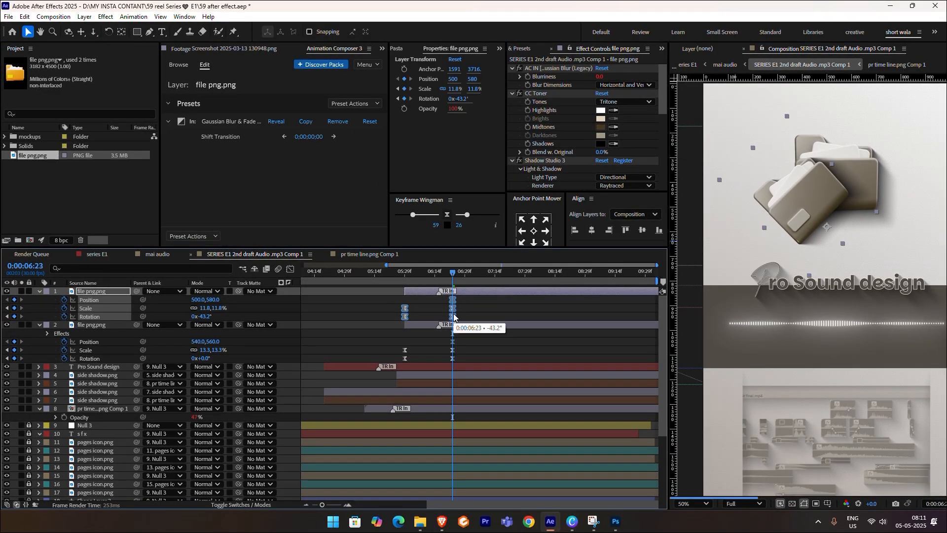
click(466, 313)
Reduce the tilt of the duplicated folder by setting its Rotation to -28.8°.
key(w)
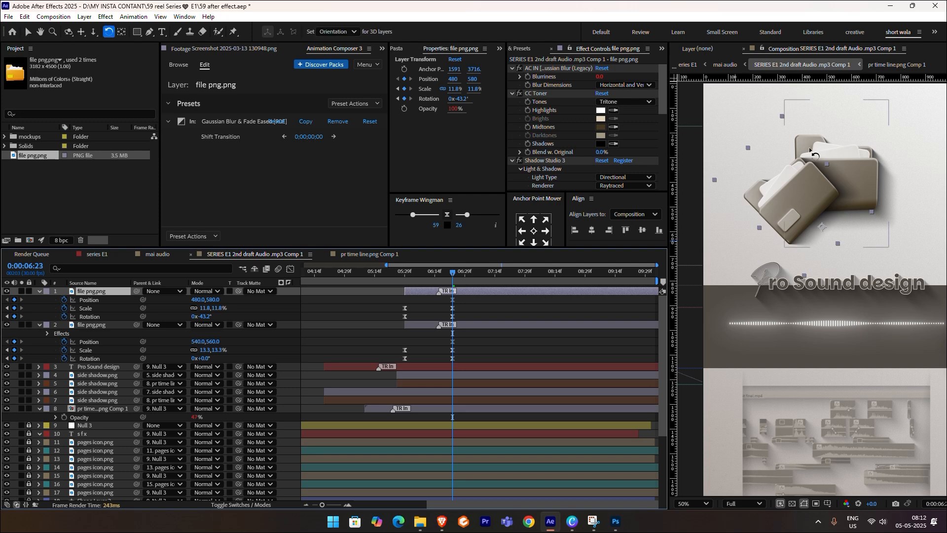
drag(715, 182, 729, 172)
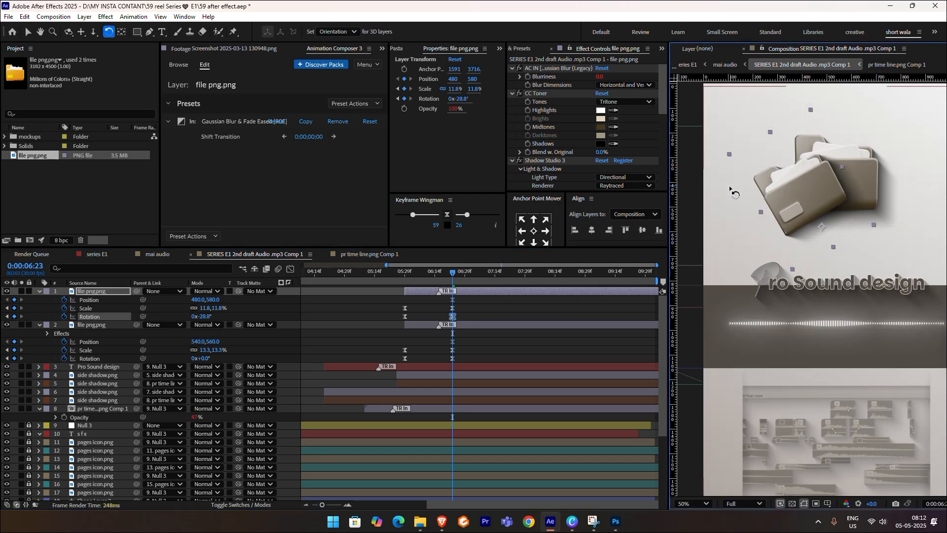
key(v)
Duplicate the tilted folder layer and rotate the lower of the two copies to 49.6° with its keyframes selected.
key(ctrl+d)
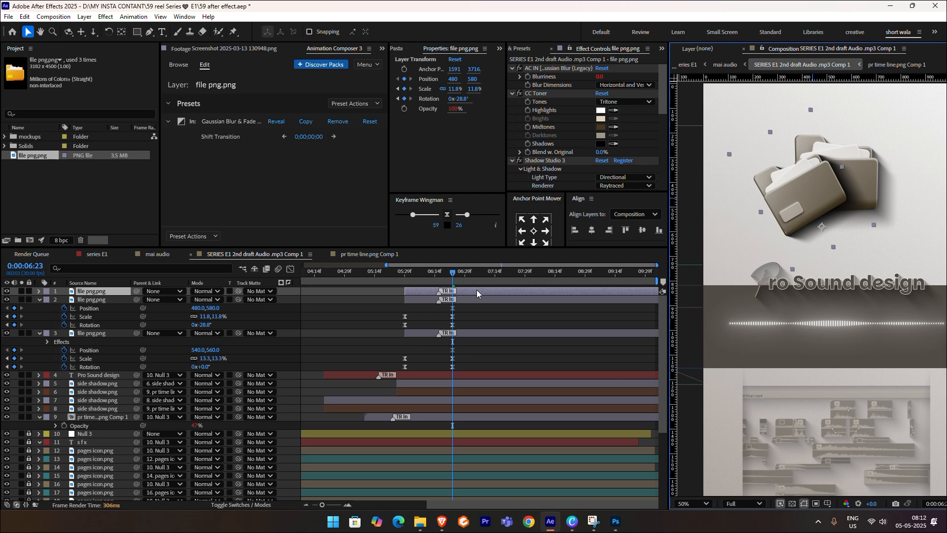
click(470, 304)
drag(471, 306, 384, 332)
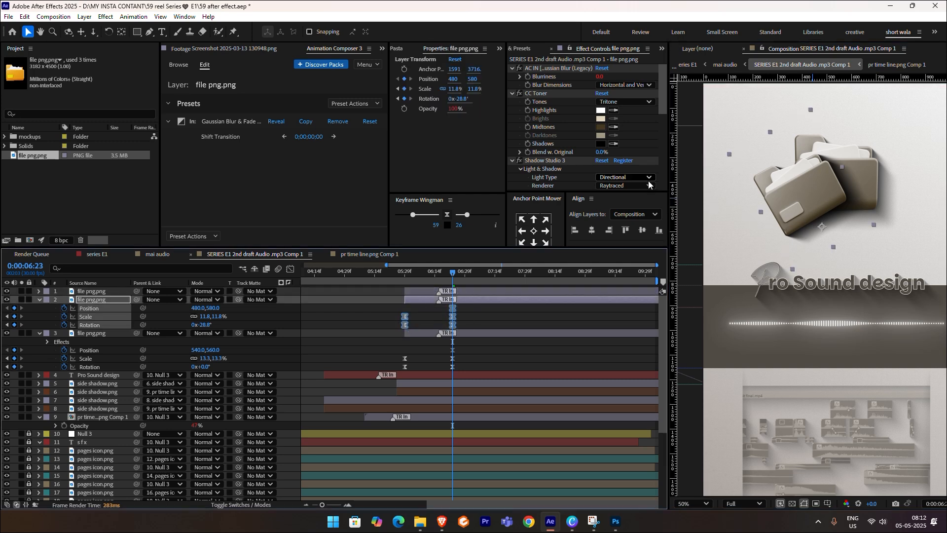
key(w)
drag(750, 212, 834, 149)
Move the folder tilted at 49.6° across to Position 720, 580 with its keyframes selected.
drag(471, 306, 386, 324)
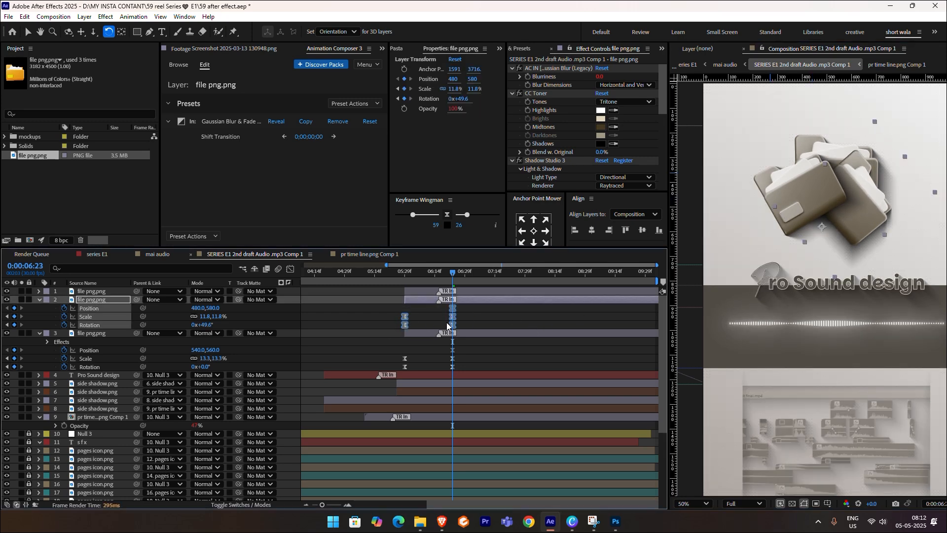
key(shift+Right)
key(shift+Right)
key(shift+Right)
key(shift+Right)
key(shift+Right)
key(shift+Right)
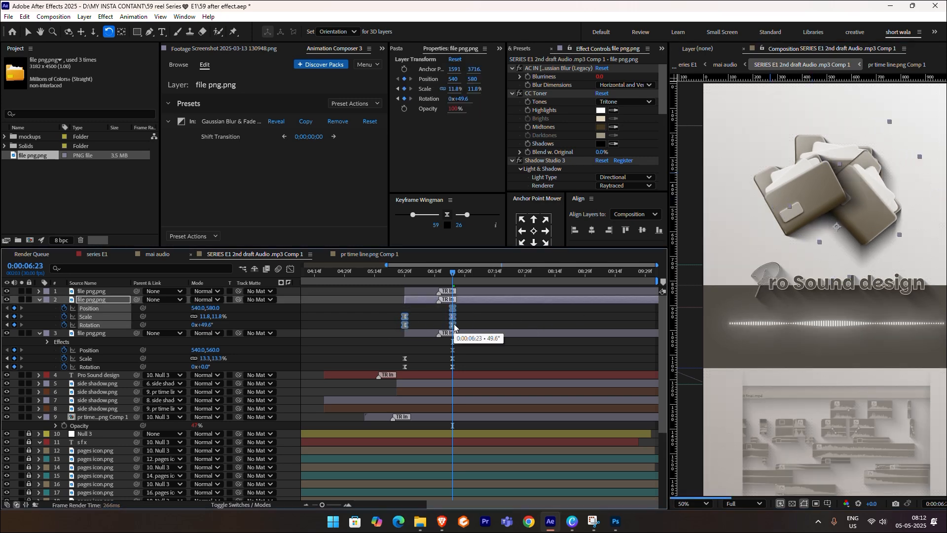
scroll(835, 191, down, 2)
key(shift+Right)
key(shift+Right)
key(shift+Right)
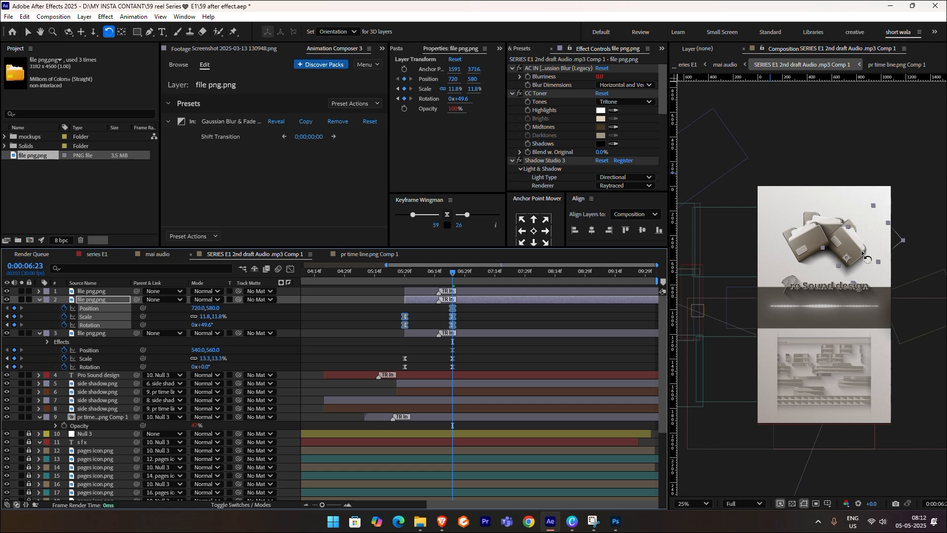
Reduce the right folder's Rotation to 35.4° and shorten the left folder's Shadow Studio 3 Shadow Length to 881.
drag(859, 254, 861, 248)
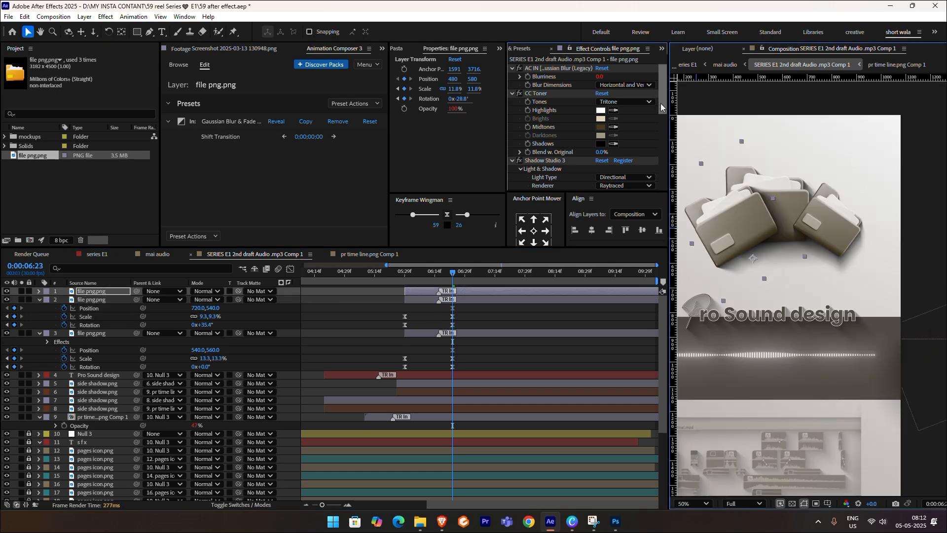
drag(662, 102, 662, 137)
drag(601, 185, 593, 186)
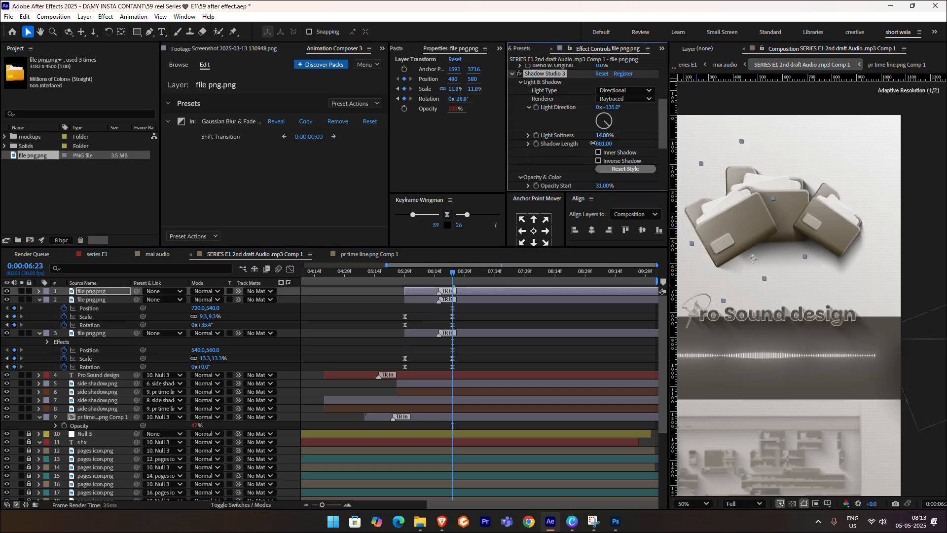
Move the right folder's layer beneath the centre folder's layer in the stacking order.
click(825, 202)
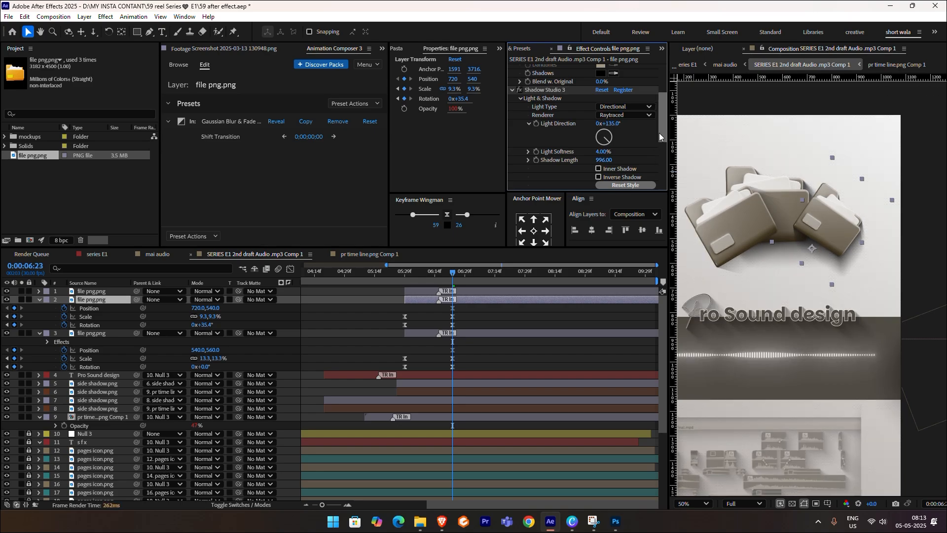
scroll(598, 157, down, 2)
scroll(780, 260, down, 2)
drag(91, 300, 92, 371)
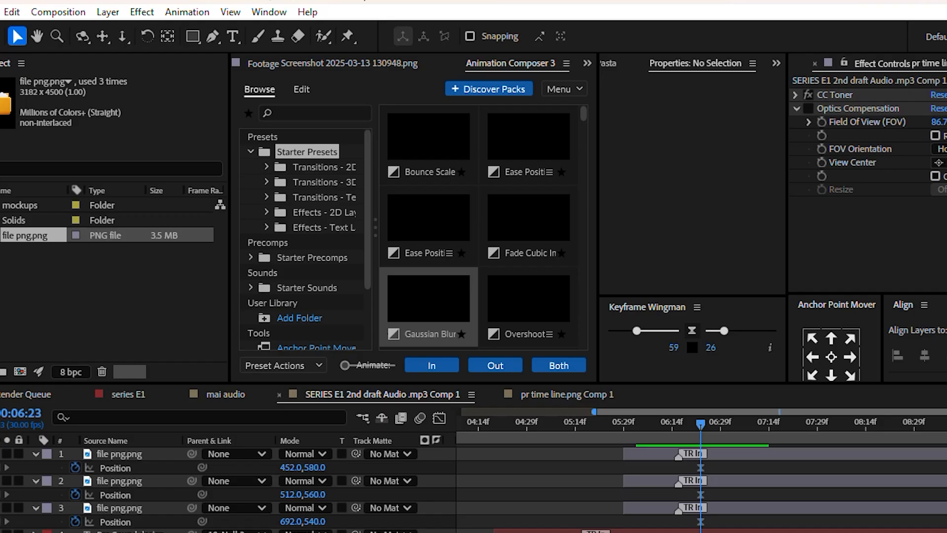
Draw a diagonal Pen line across the folders with no fill and a 10 px solid brown stroke.
click(747, 231)
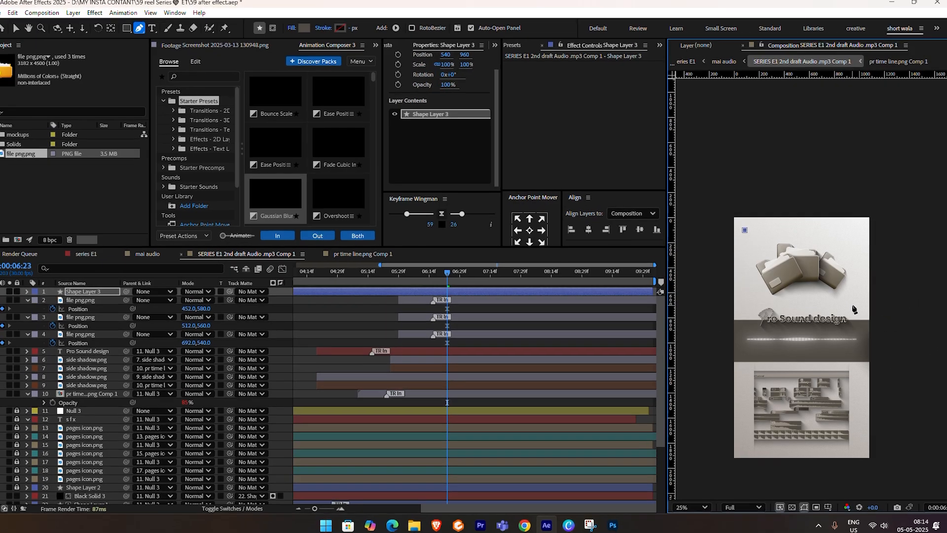
click(853, 308)
click(481, 177)
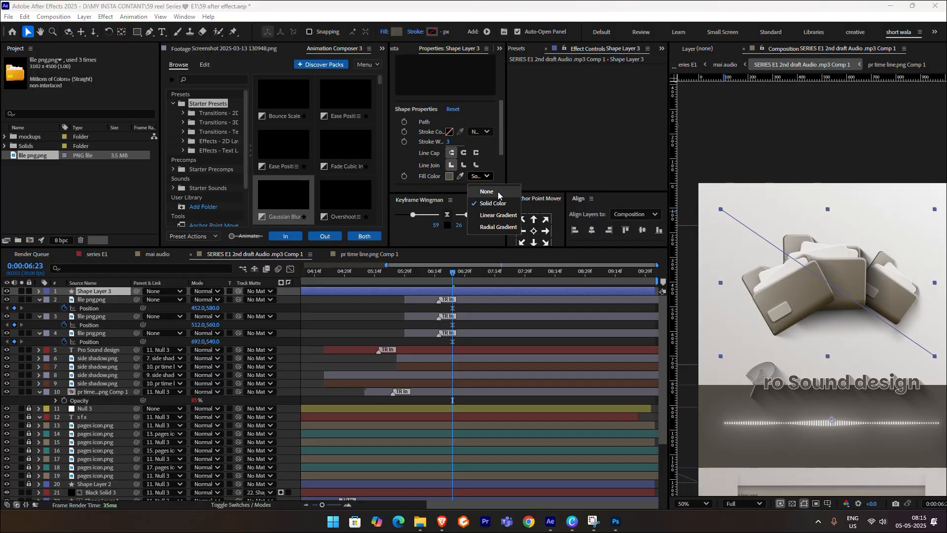
click(498, 192)
click(483, 132)
click(496, 161)
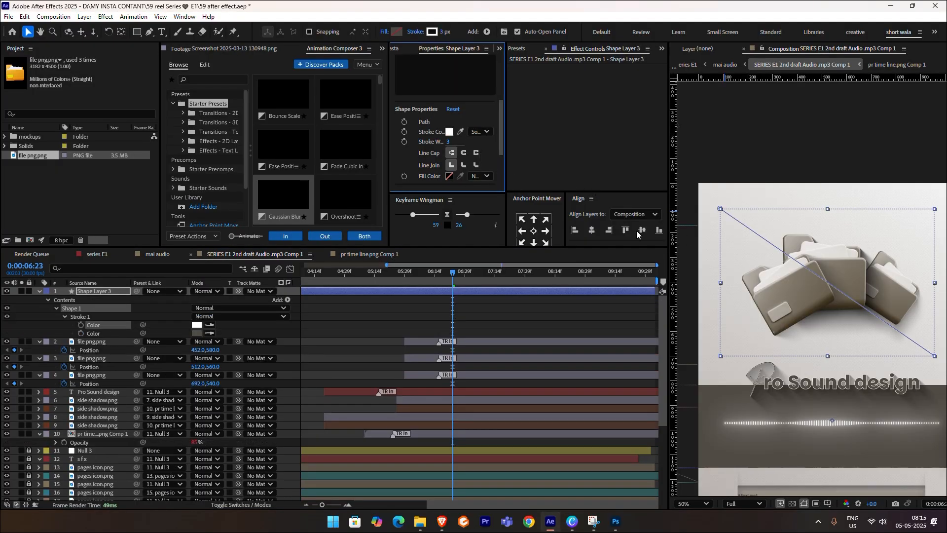
click(825, 295)
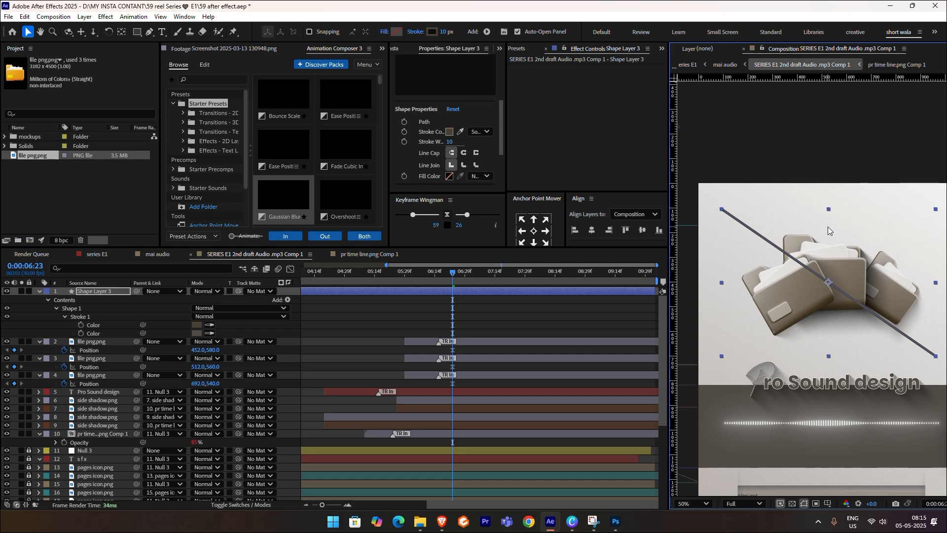
Add a rectangular mask around the middle of the diagonal line and set its Mask Feather to 163 pixels.
click(140, 33)
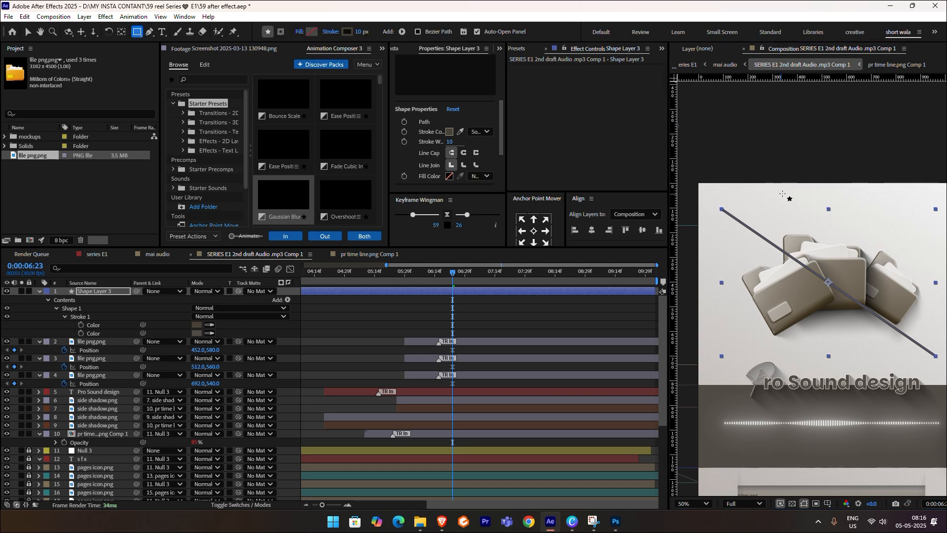
drag(744, 164, 904, 412)
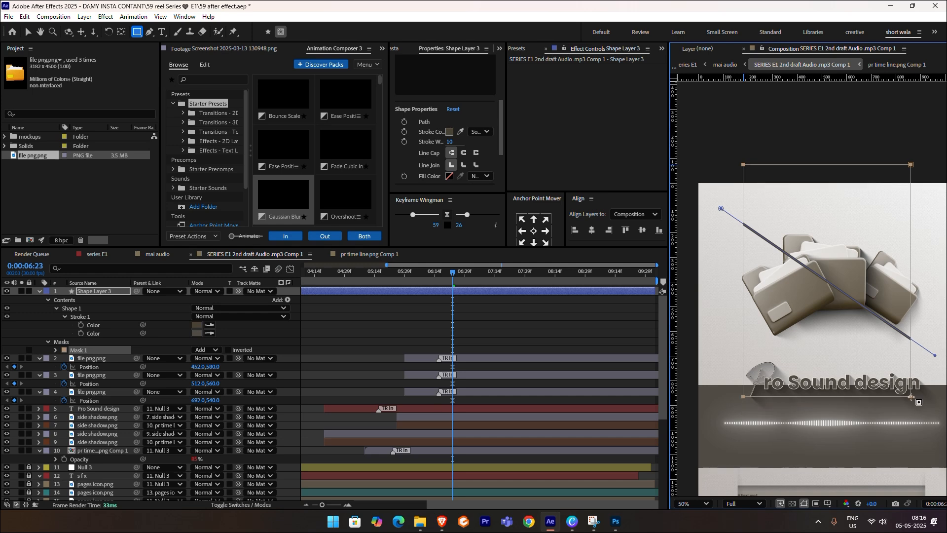
key(f)
drag(215, 308, 250, 307)
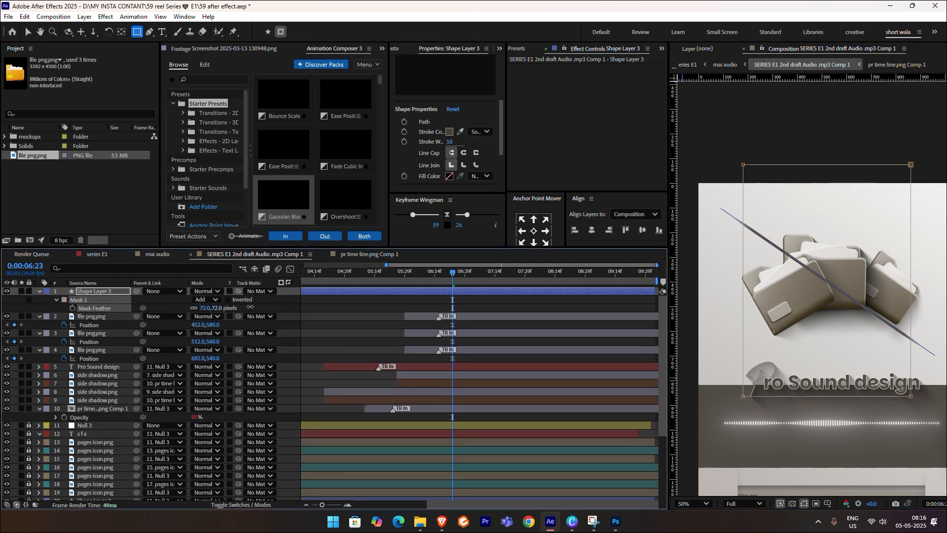
key(v)
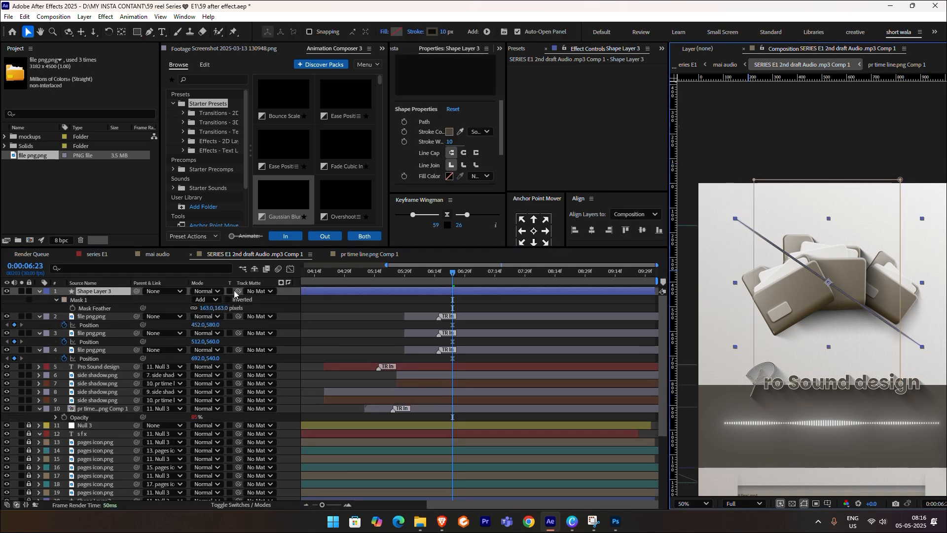
Apply a Bevel and Emboss layer style to the diagonal line layer and collapse its properties.
right_click(104, 295)
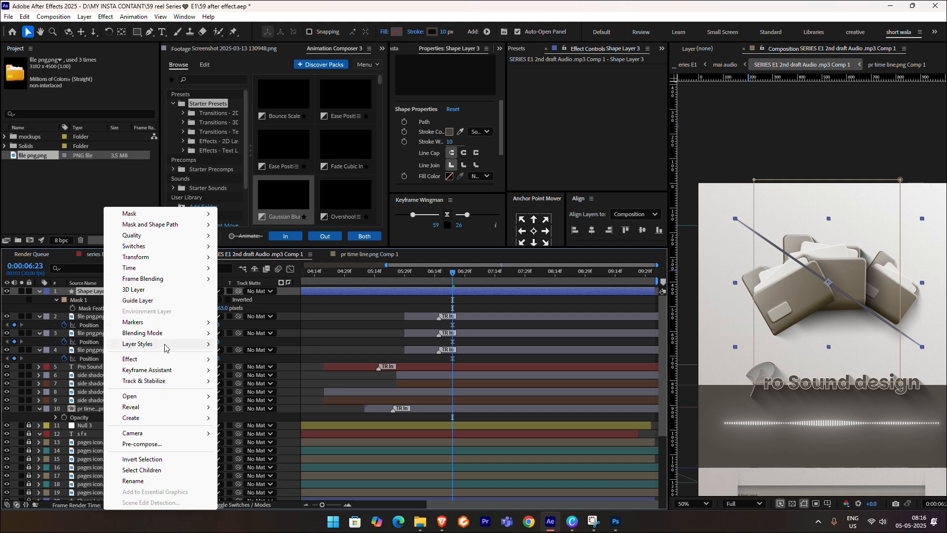
mouse_move(165, 345)
click(278, 427)
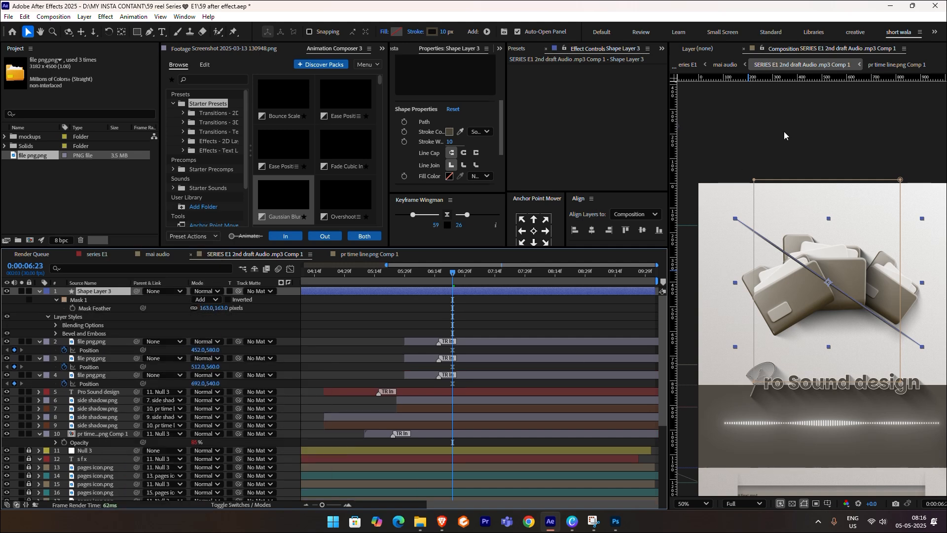
click(784, 133)
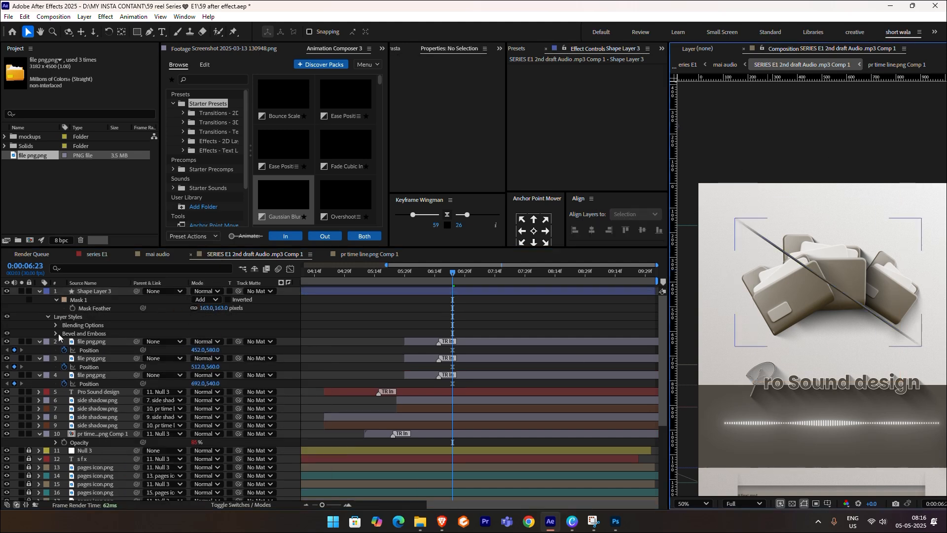
click(39, 291)
Taper both ends of the diagonal line's stroke with Start Length and End Length at 15%.
click(810, 267)
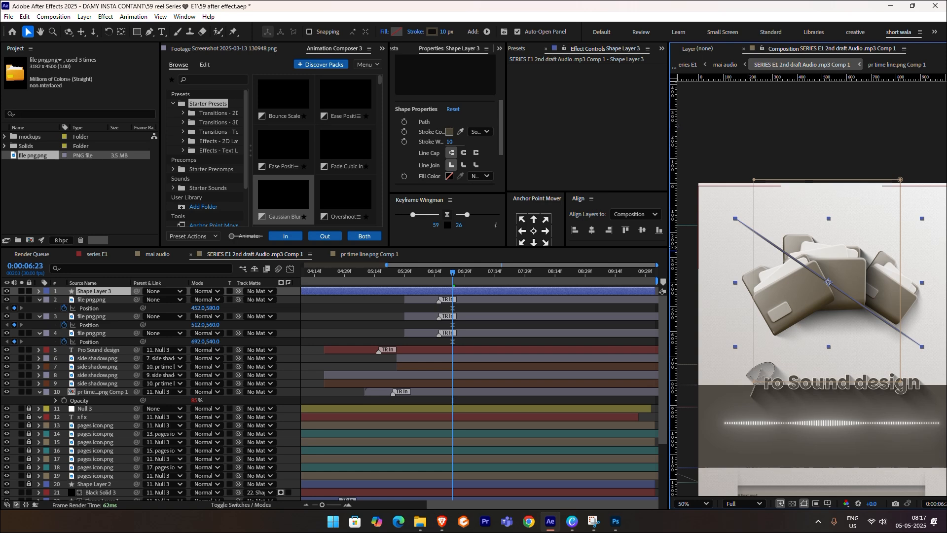
key(ctrl+f)
text(t)
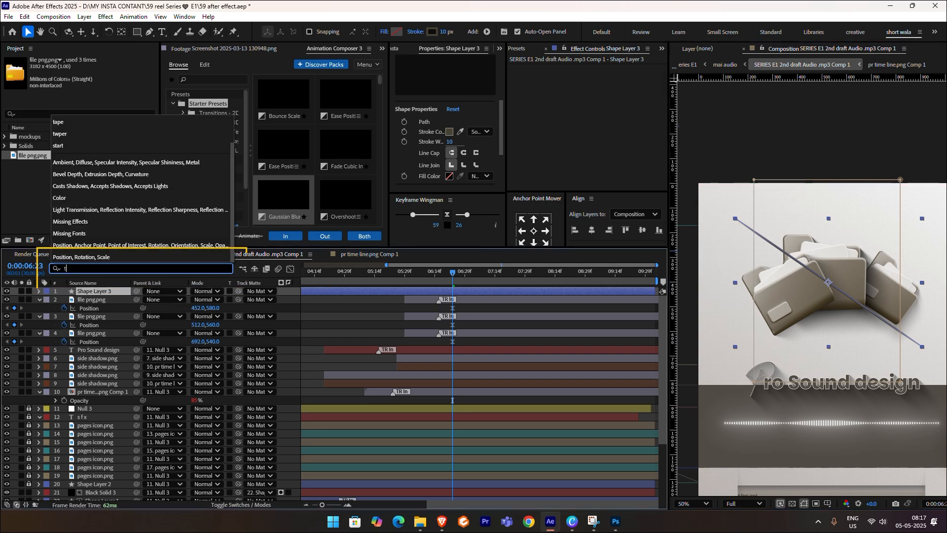
text(aper)
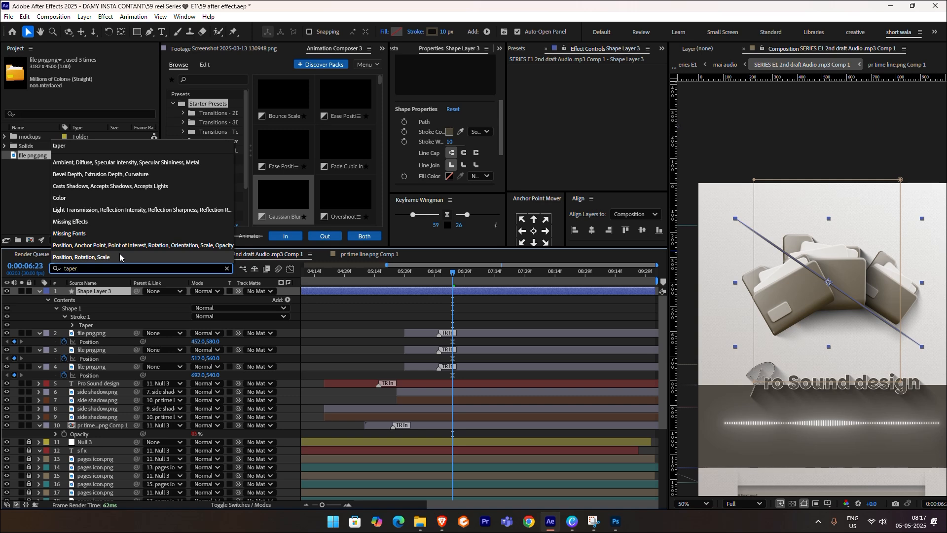
click(74, 325)
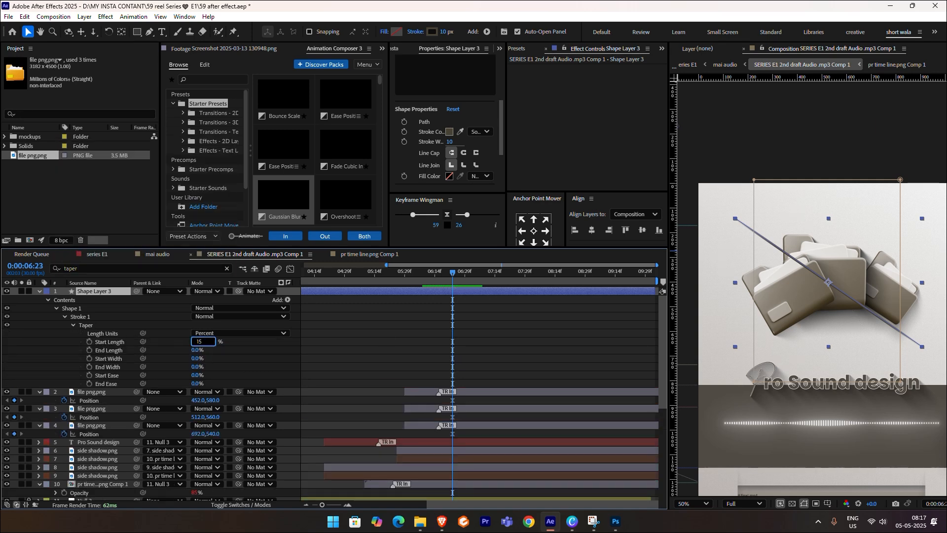
key(Tab)
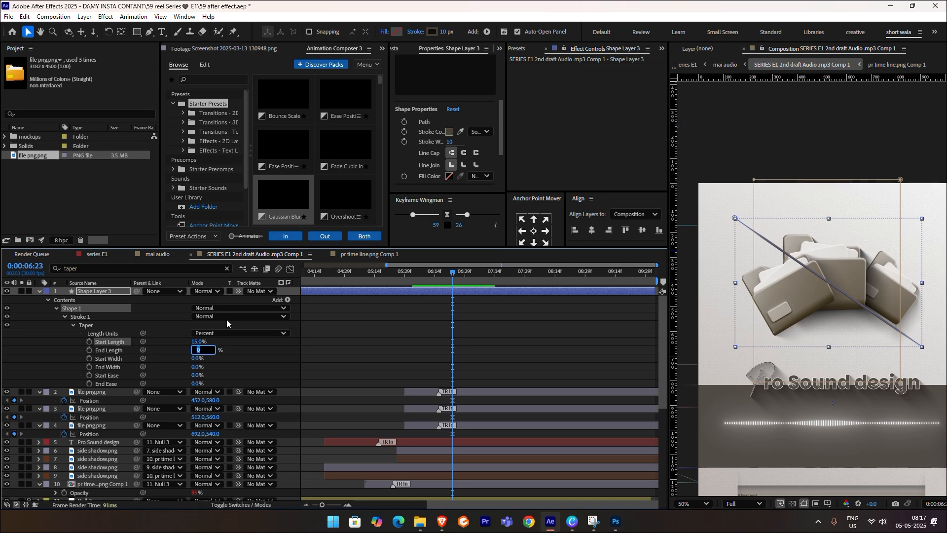
text(15)
key(Return)
Trim the diagonal line layer's start to the current time and shift it to begin together with the folder layers.
click(475, 291)
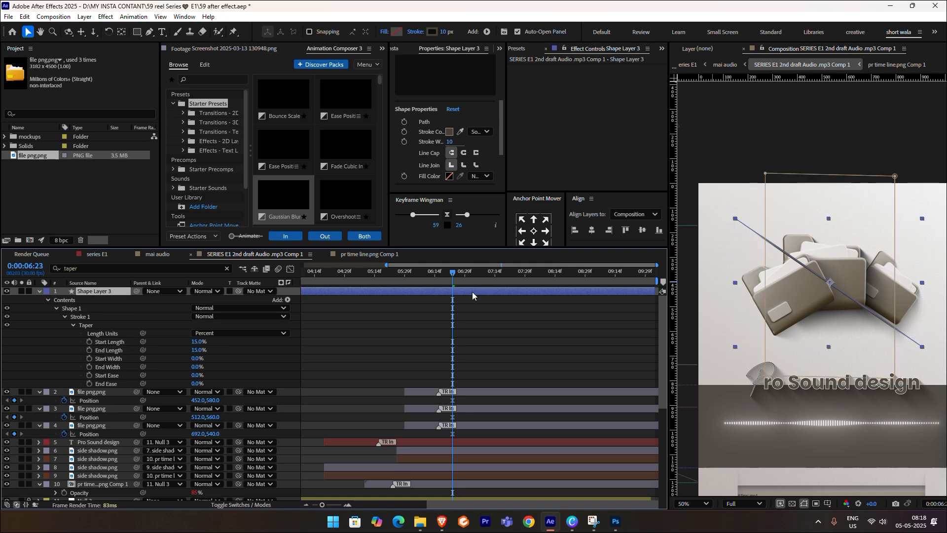
key(alt+bracketleft)
drag(473, 292, 421, 294)
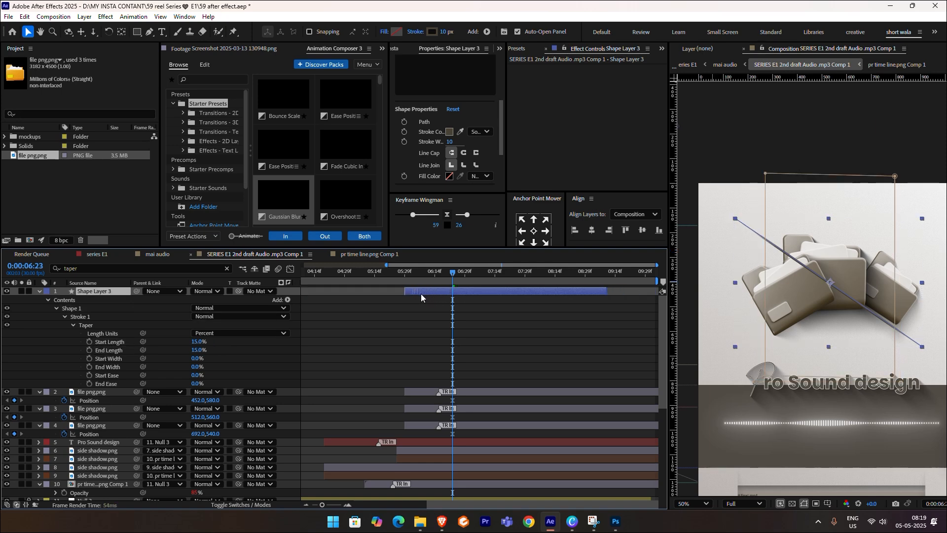
click(39, 292)
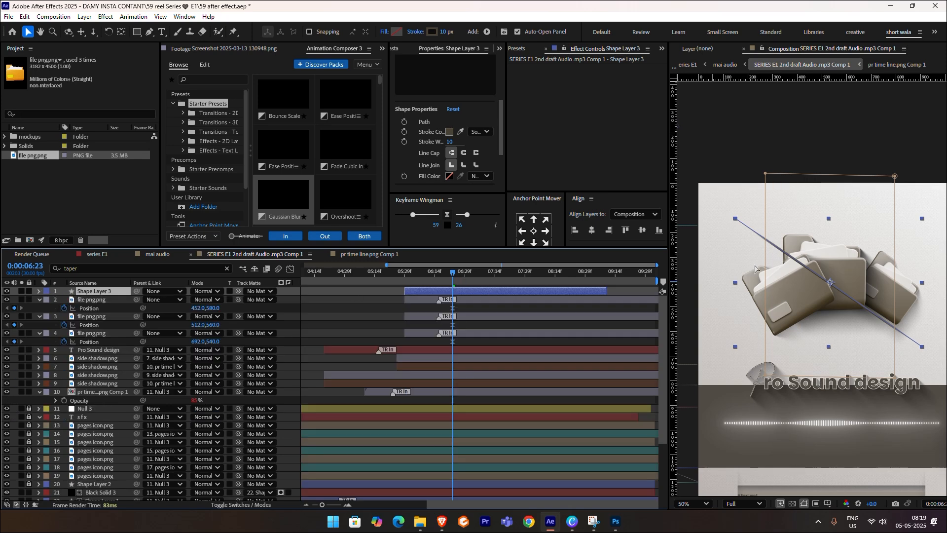
Apply the Trim Paths - at layer in preset to the diagonal line and check its draw-on animation.
key(ctrl+space)
text(trim)
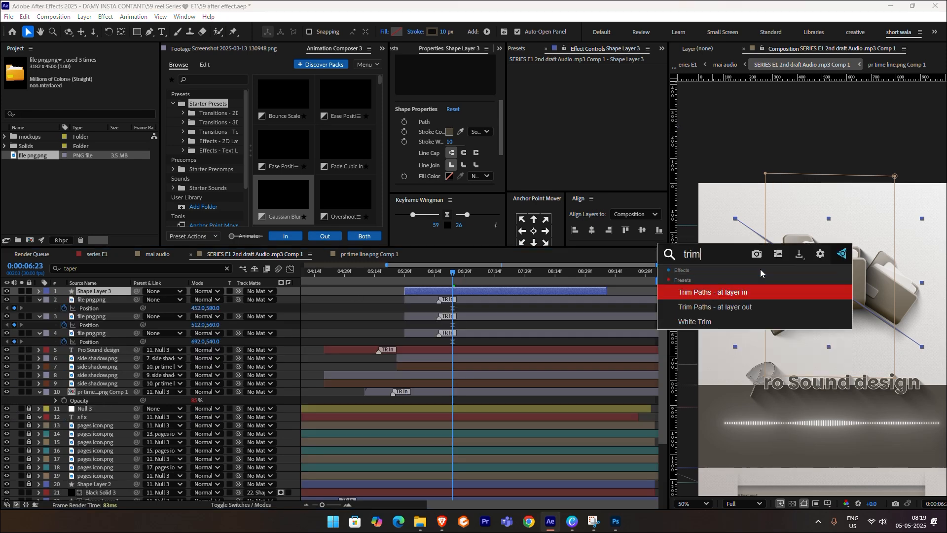
click(734, 294)
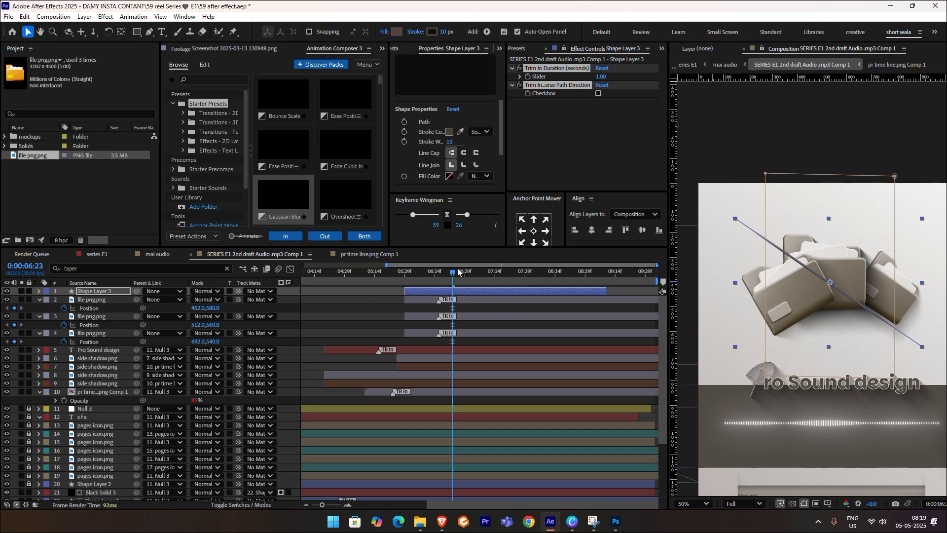
drag(458, 270, 409, 271)
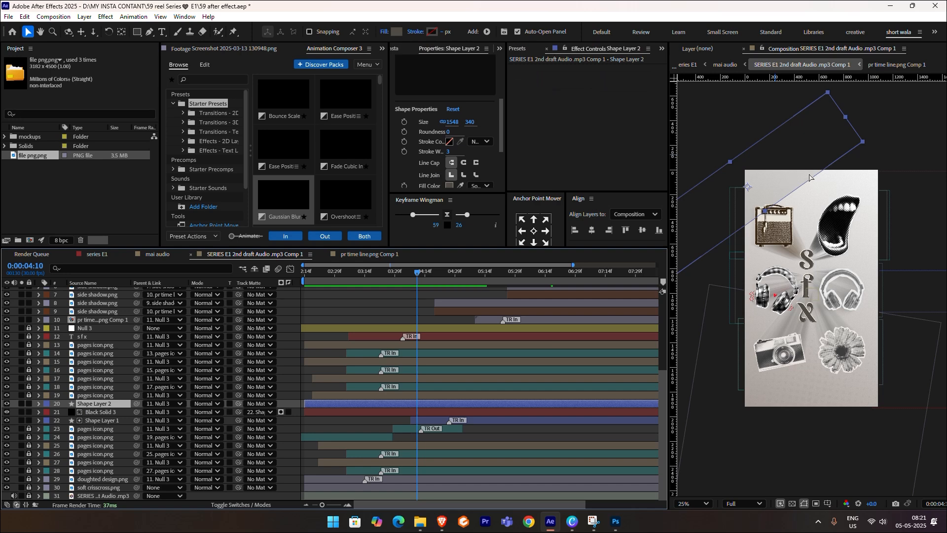
Duplicate the Shape Layer 2 light beam, place the copy lower across the icons, narrow it slightly and preview the motion.
drag(821, 155, 791, 308)
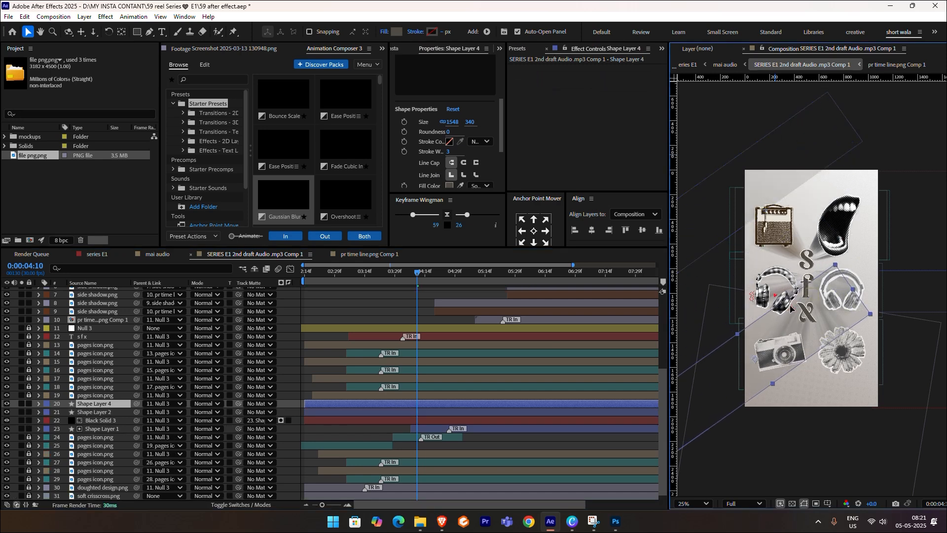
drag(835, 267, 842, 276)
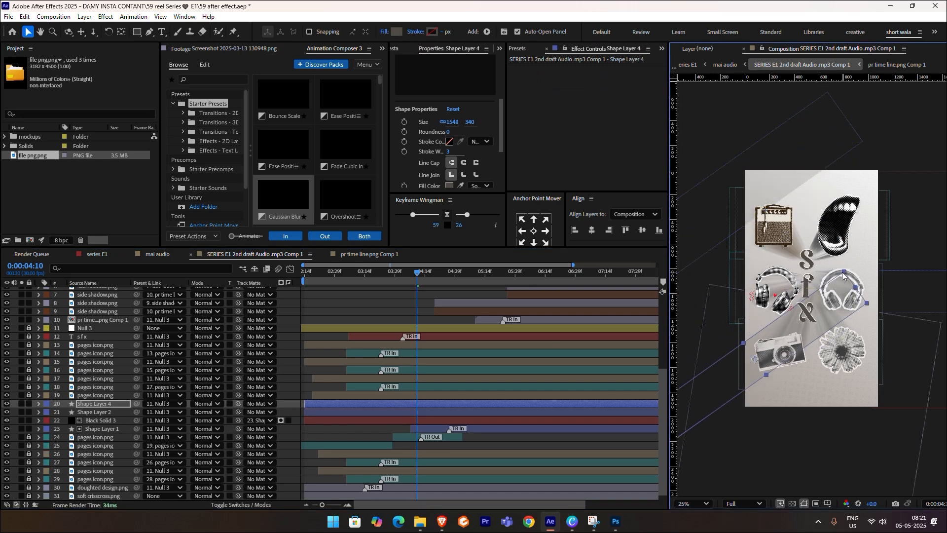
drag(483, 276, 461, 275)
drag(461, 274, 391, 275)
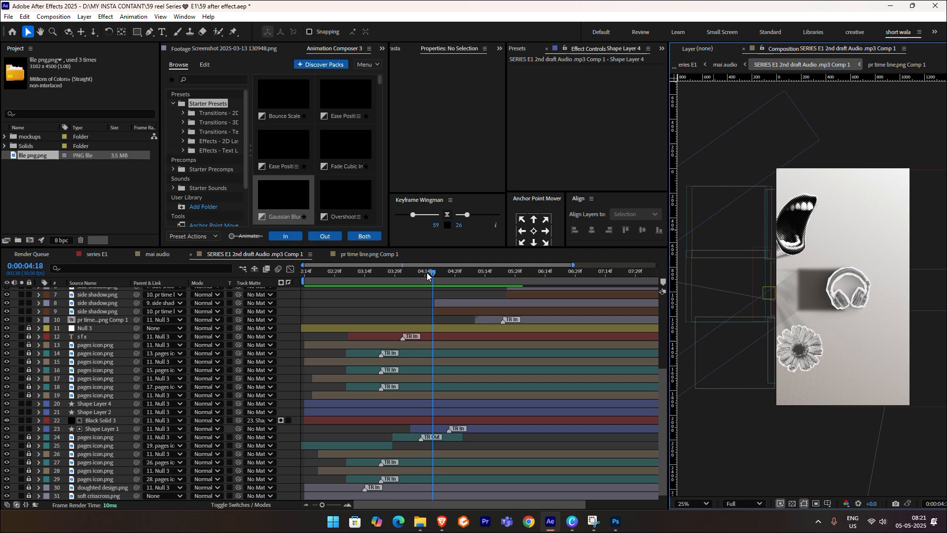
Mask the duplicated light beam with a rectangle over the lower part of the frame and feather it 249 pixels.
click(767, 374)
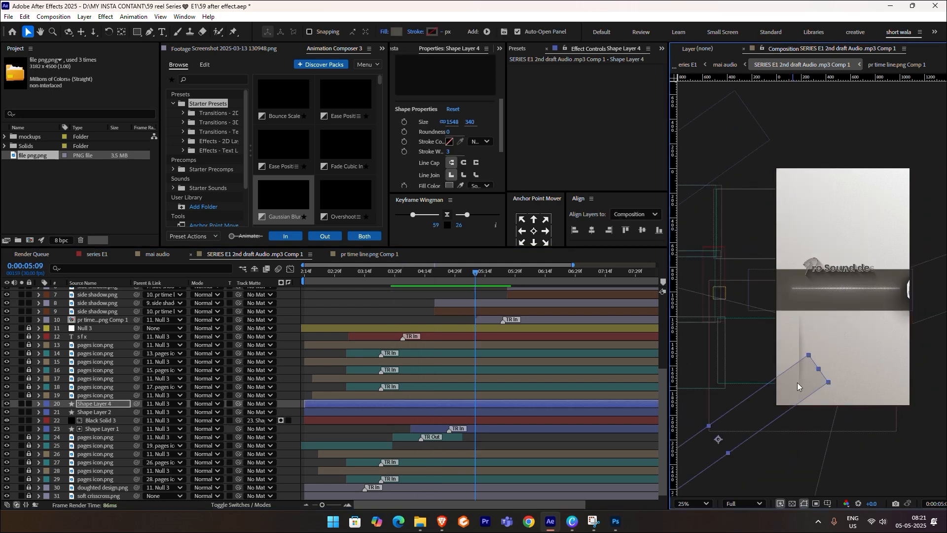
drag(476, 274, 408, 274)
click(138, 32)
drag(782, 333, 946, 414)
key(f)
drag(207, 420, 528, 453)
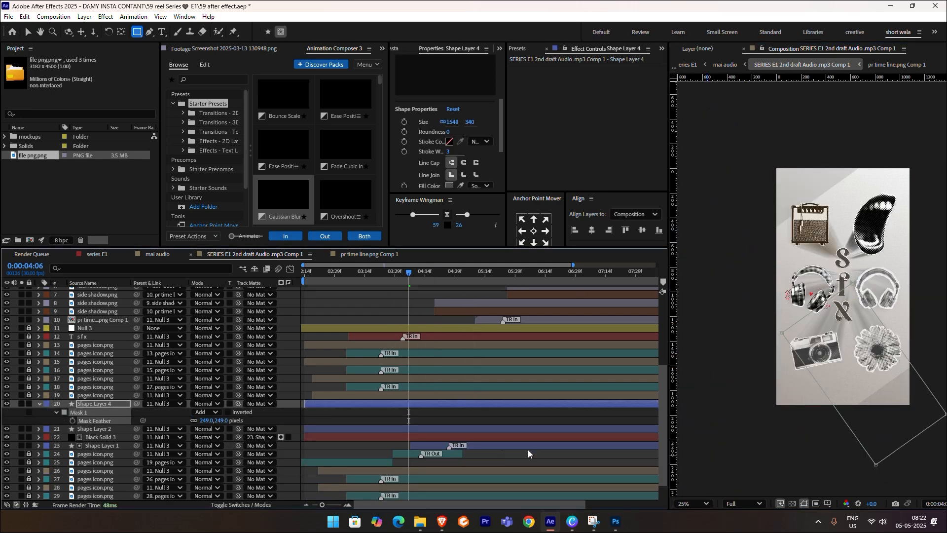
Extend the beam mask's bottom corner outward, add a vertex on its edge at the frame border and adjust that vertex.
key(v)
click(916, 470)
drag(875, 464, 847, 492)
drag(409, 273, 517, 286)
scroll(749, 354, up, 2)
key(g)
click(801, 362)
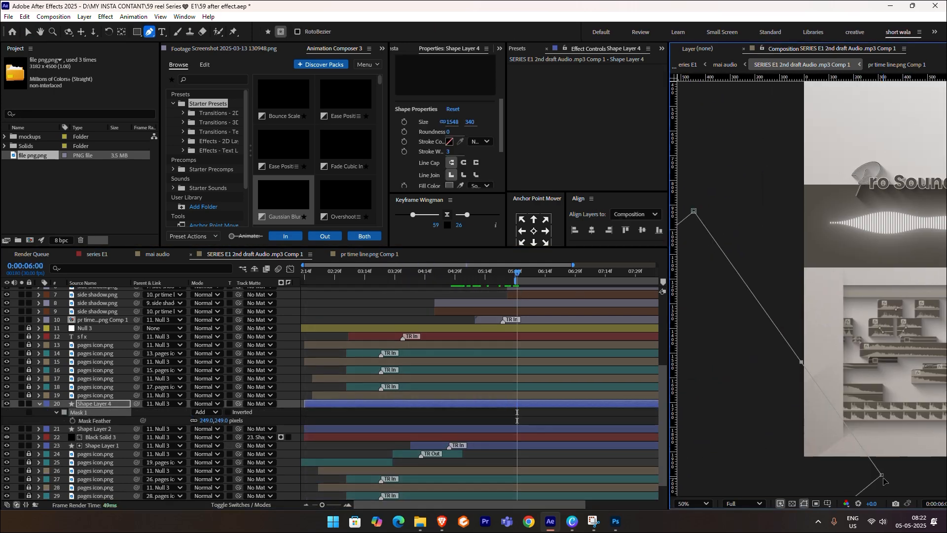
drag(802, 361, 807, 348)
Return to 0:00:04:03 and pull the beam mask's lower-right vertex down along the frame's right edge.
drag(517, 274, 402, 279)
scroll(821, 148, down, 2)
drag(886, 350, 751, 290)
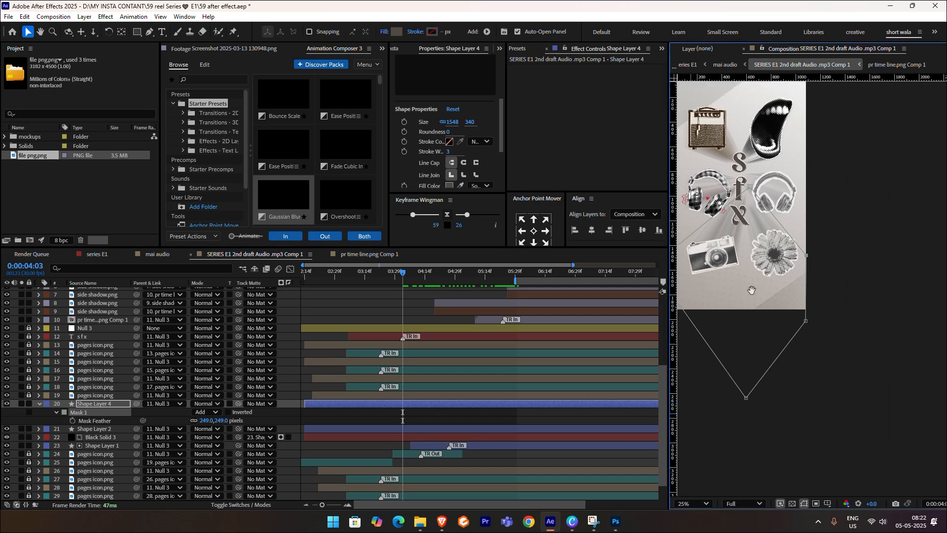
key(v)
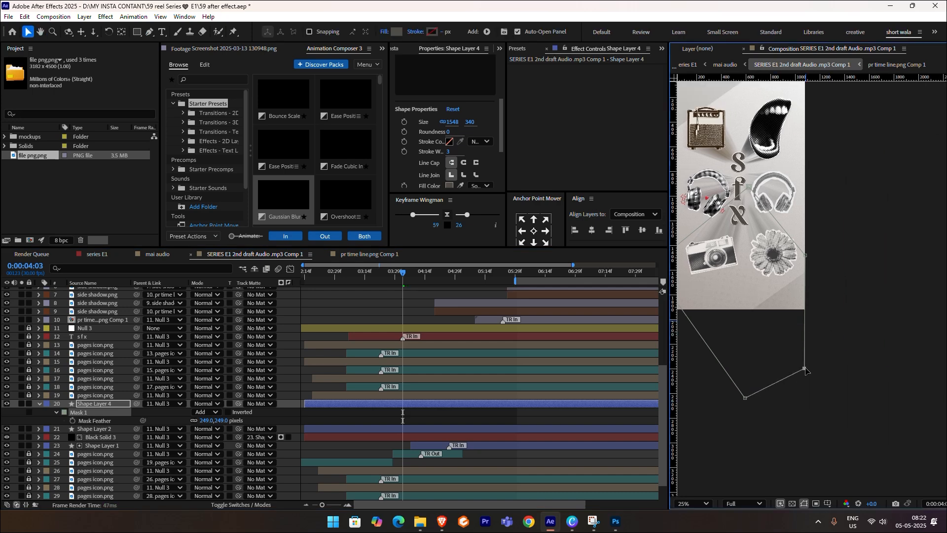
scroll(853, 320, down, 1)
drag(830, 315, 847, 319)
scroll(829, 319, up, 1)
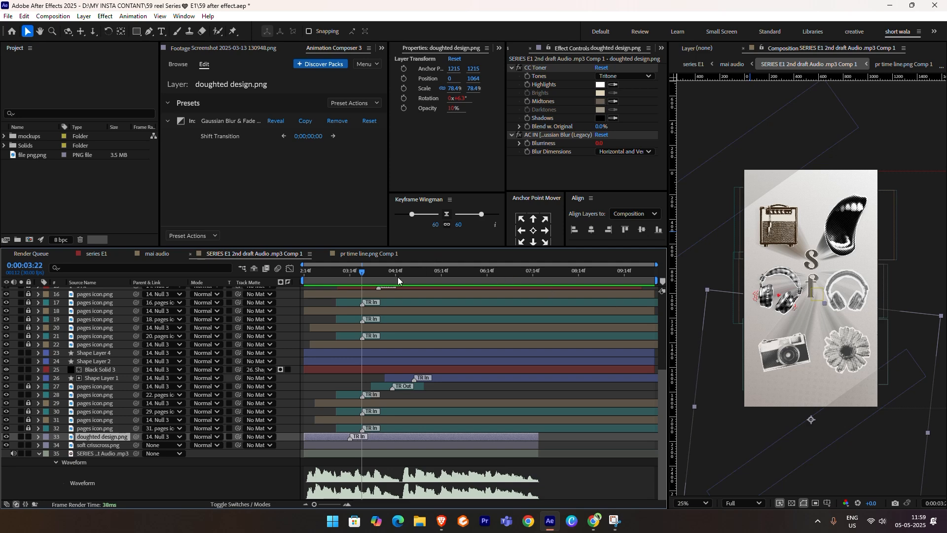
At 0:00:06:19, duplicate the doughted design.png layer and move the copy up beyond the frame's right side.
drag(398, 277, 495, 289)
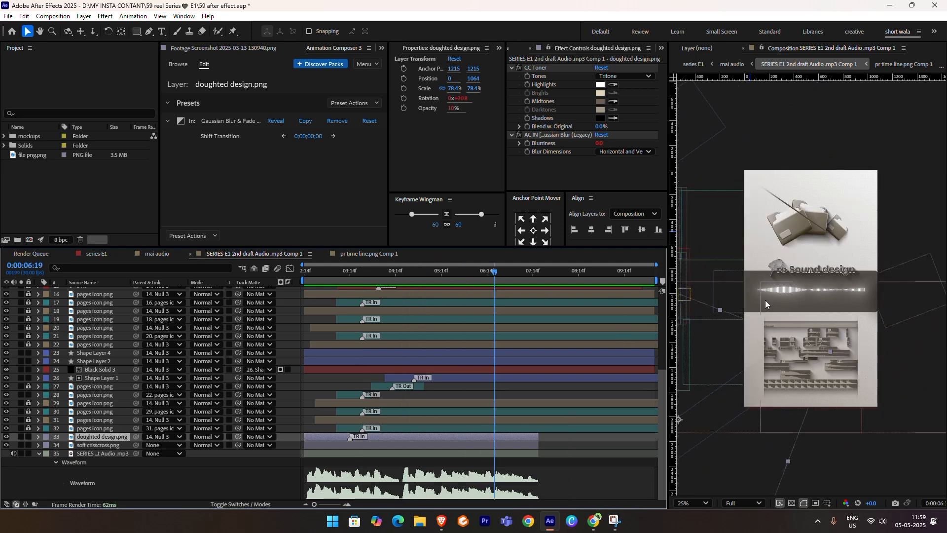
key(ctrl+d)
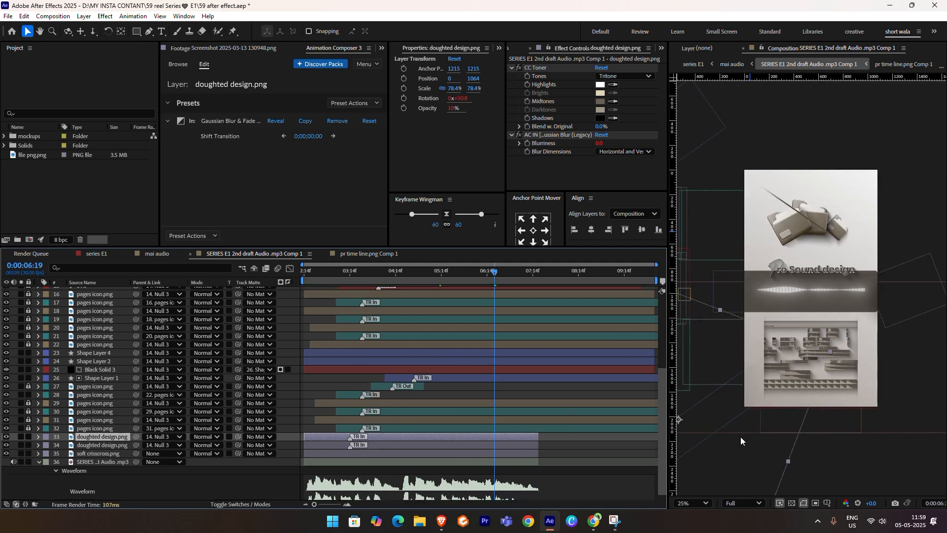
drag(731, 460, 909, 238)
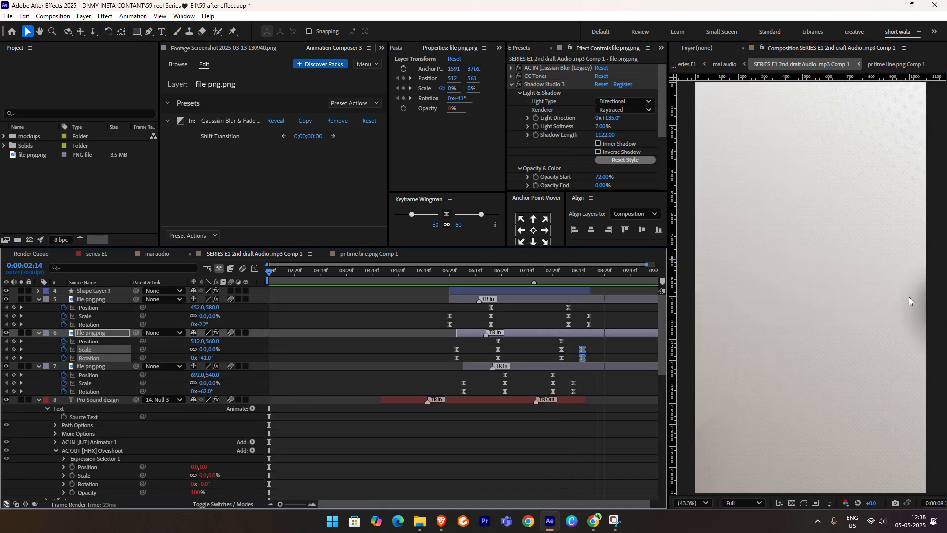
Preview the composition from 0:00:02:14 through the icon section to check the light beams and background pattern.
key(space)
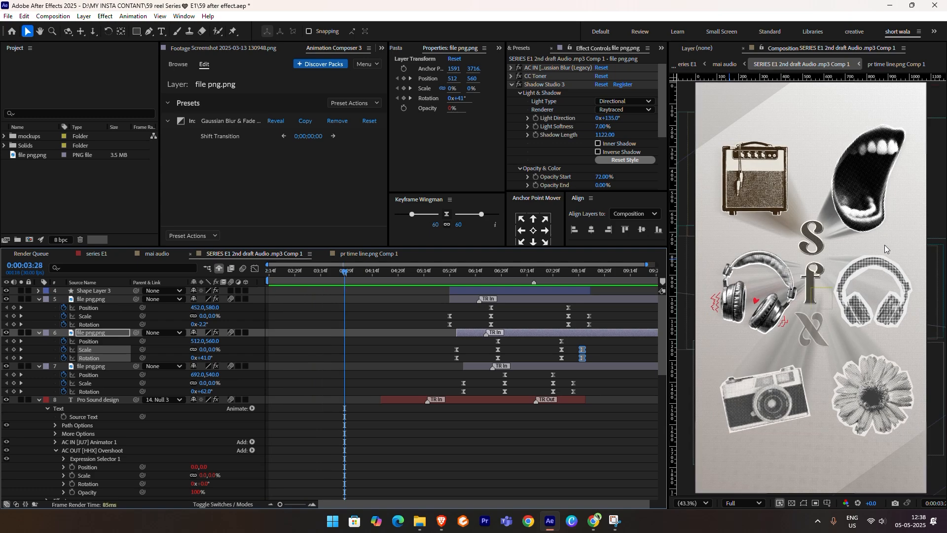
scroll(866, 247, up, 1)
scroll(865, 250, down, 2)
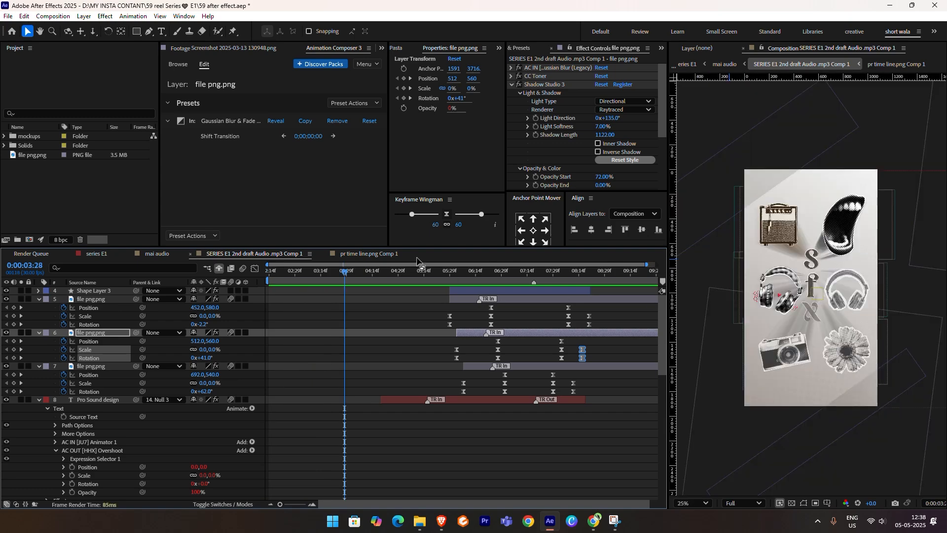
key(space)
key(space)
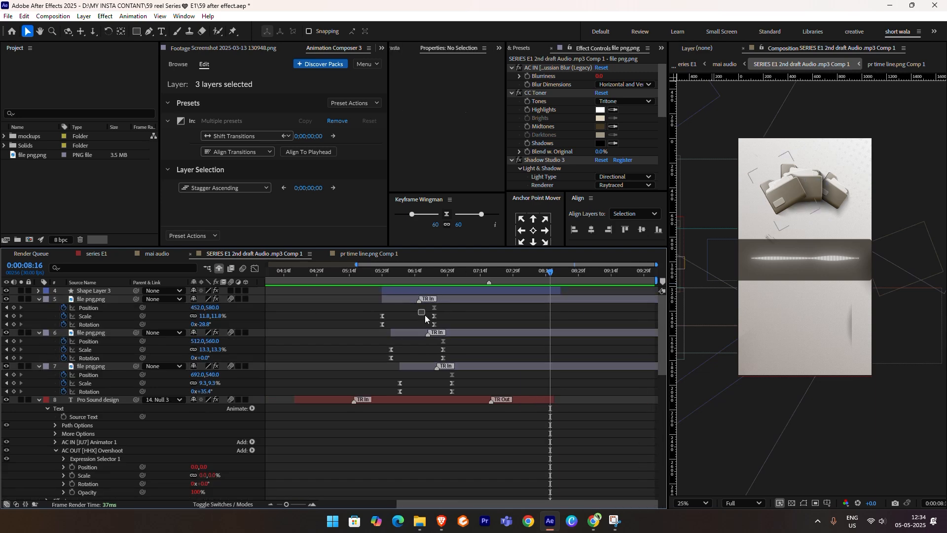
Shift the closing scale and rotation keyframes of the second and third file png.png folders earlier to stagger their exits.
drag(568, 391, 490, 383)
drag(513, 350, 484, 394)
drag(489, 383, 471, 383)
drag(514, 347, 497, 362)
drag(503, 358, 494, 356)
Preview the folders' staggered exit animation from 0:00:07:22 and check its timing in the full frame.
click(383, 272)
key(space)
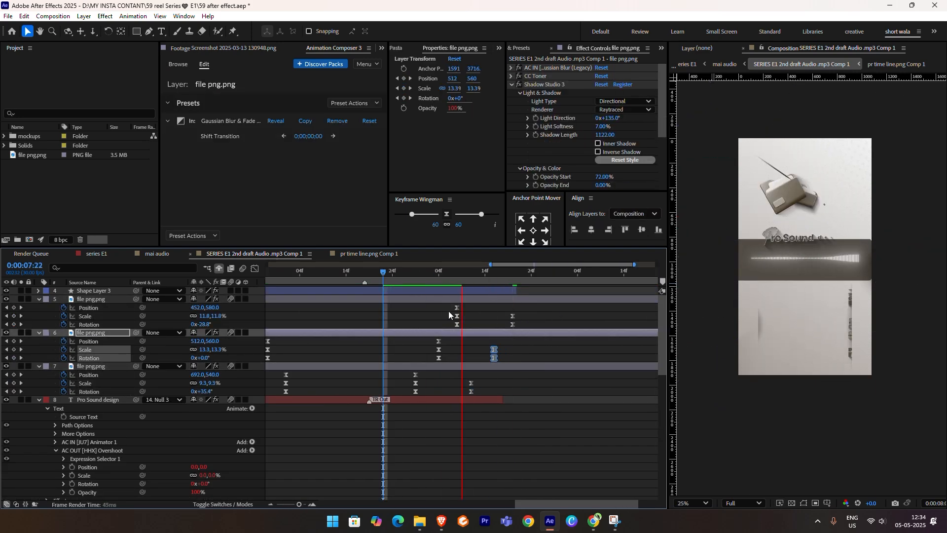
key(space)
key(comma)
click(398, 272)
key(space)
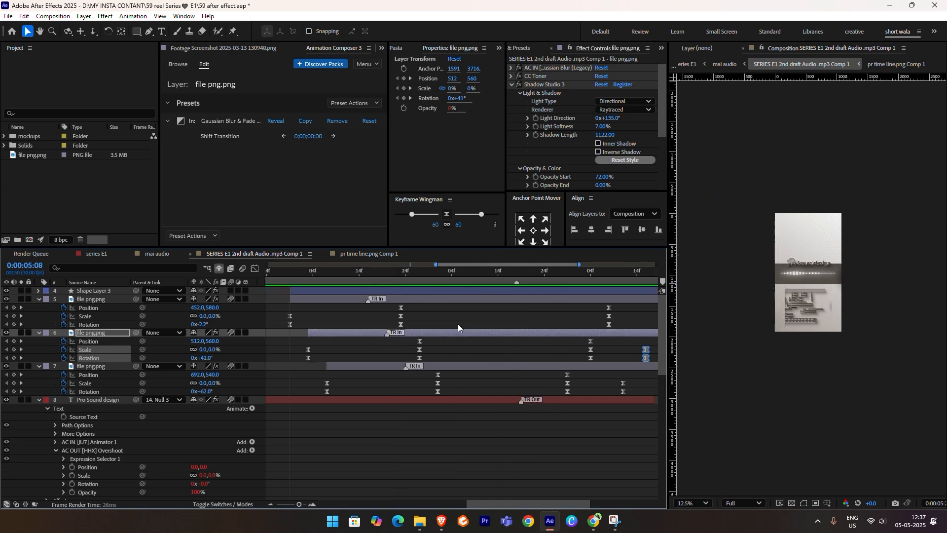
key(space)
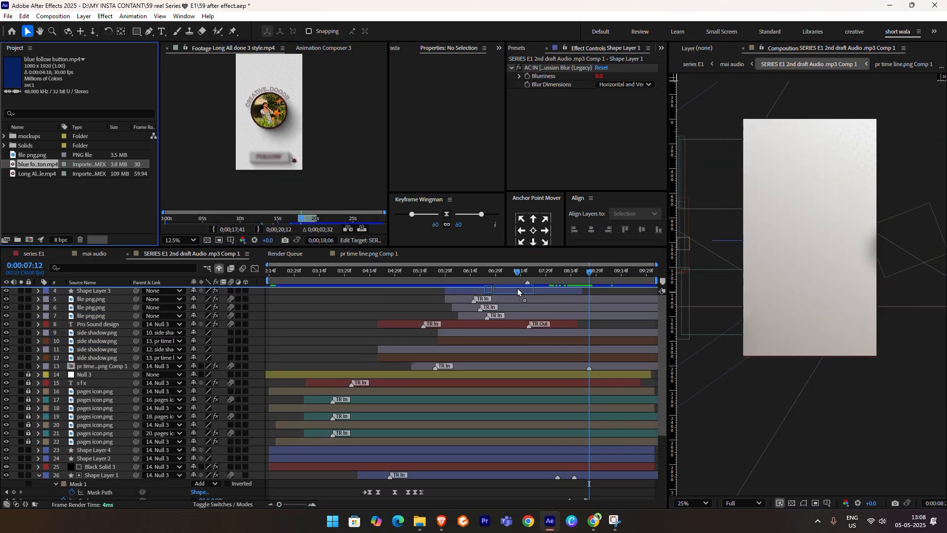
Add blue follow button.mp4 above Shape Layer 3 at 0:00:07:12 and key out its blue background with Keylight.
drag(518, 291, 517, 290)
key(ctrl+space)
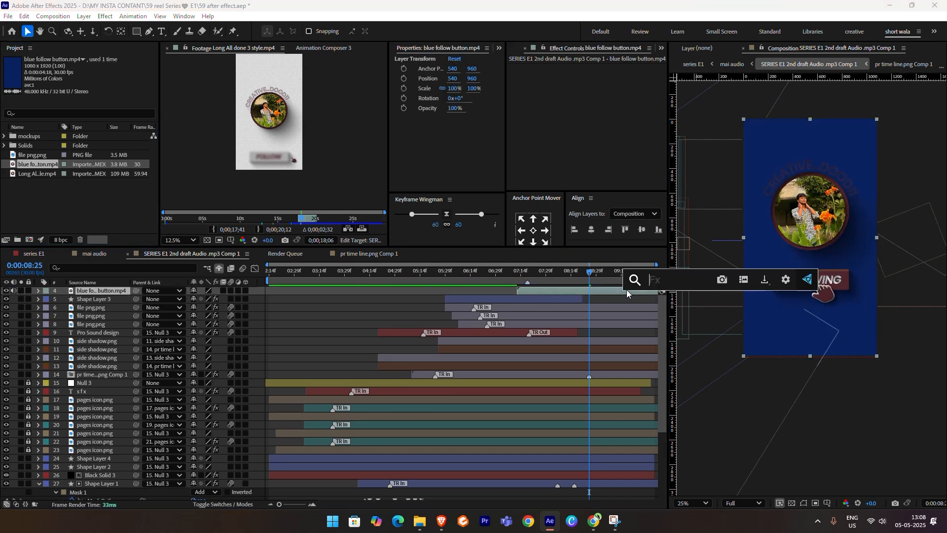
text(key)
key(Return)
click(613, 130)
click(875, 231)
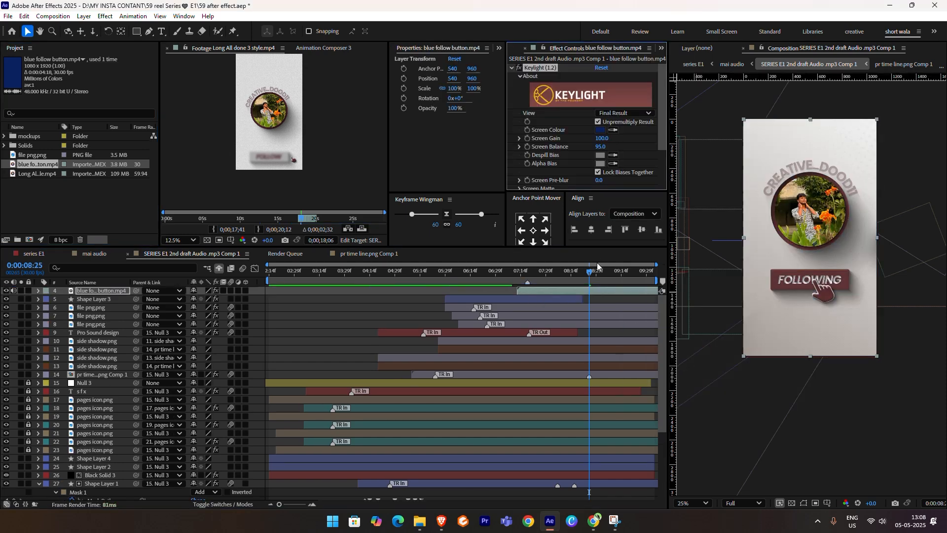
drag(593, 270, 546, 283)
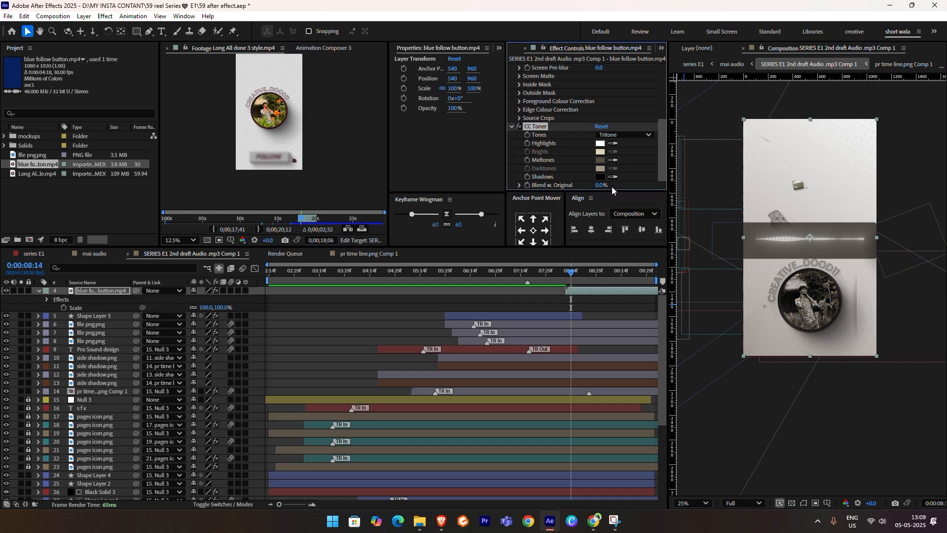
scroll(613, 189, up, 2)
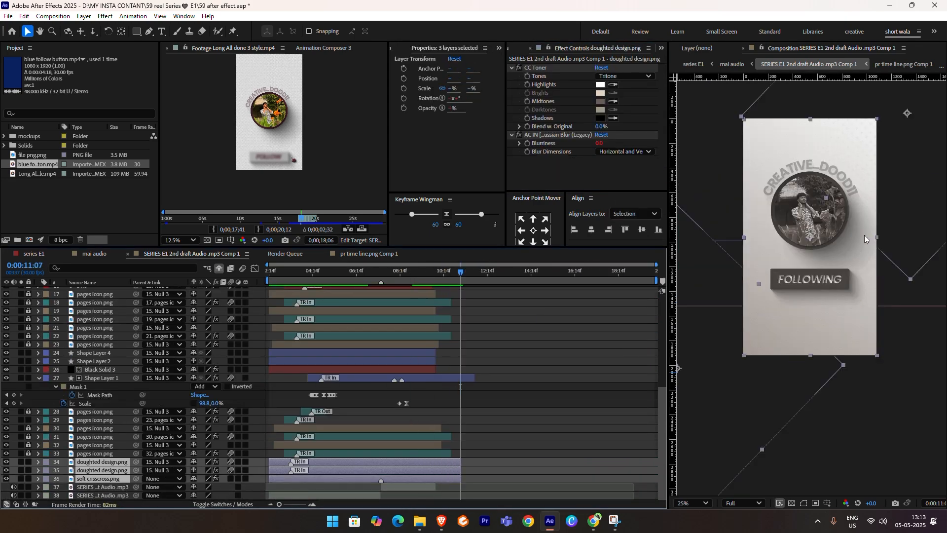